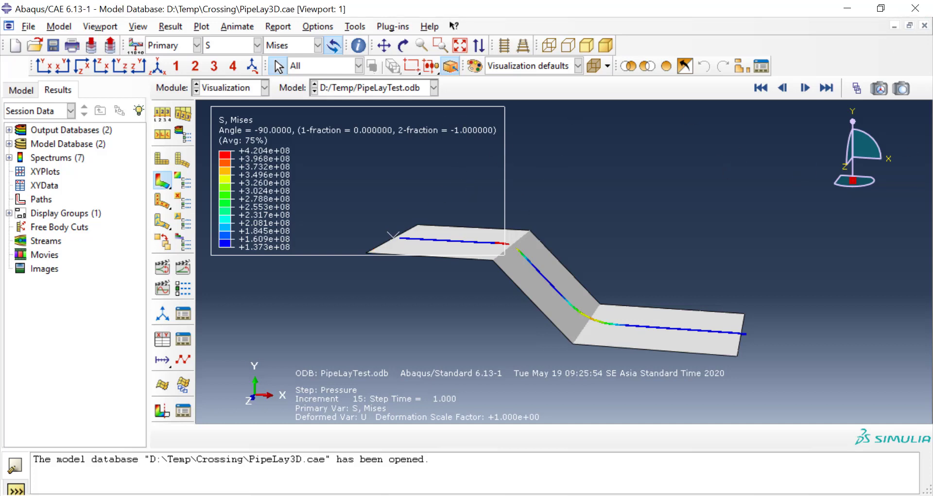
Step: Switch from the results to the Part module and list the parts of the PipeLay3D model
left_click(28, 90)
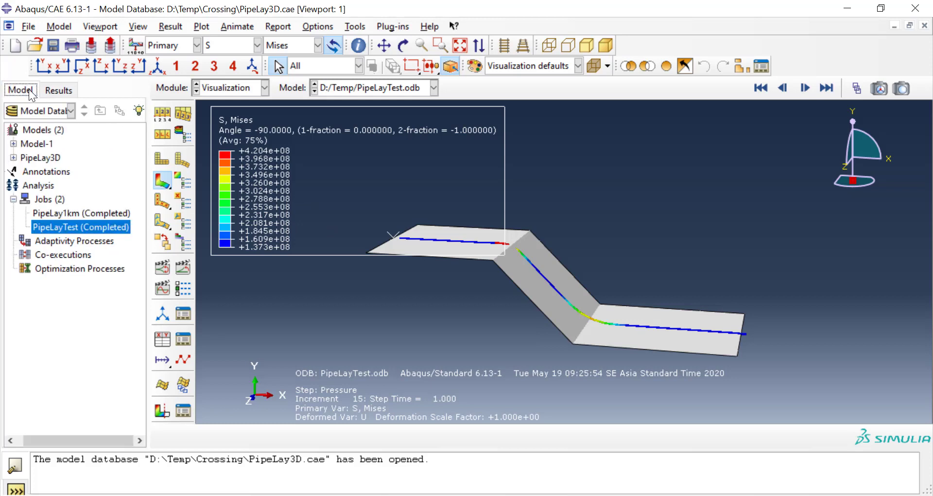
left_click(219, 89)
left_click(219, 101)
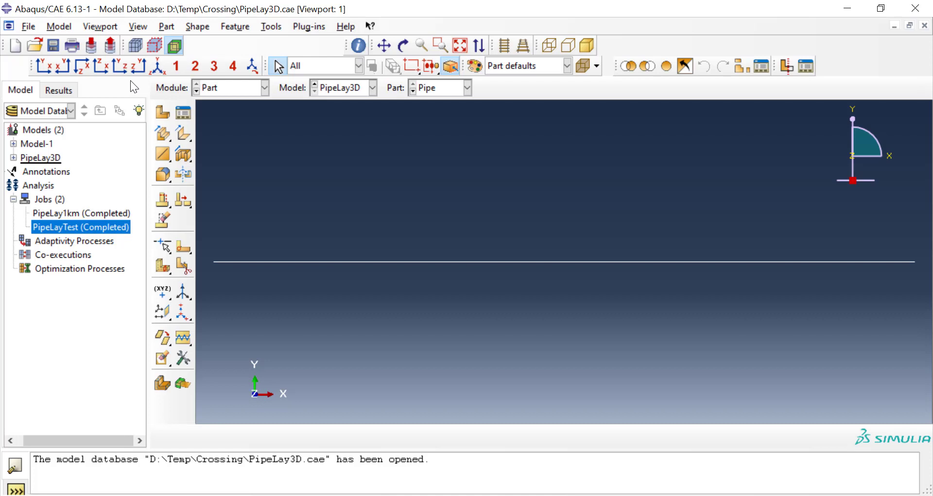
left_click(14, 157)
left_click(26, 144)
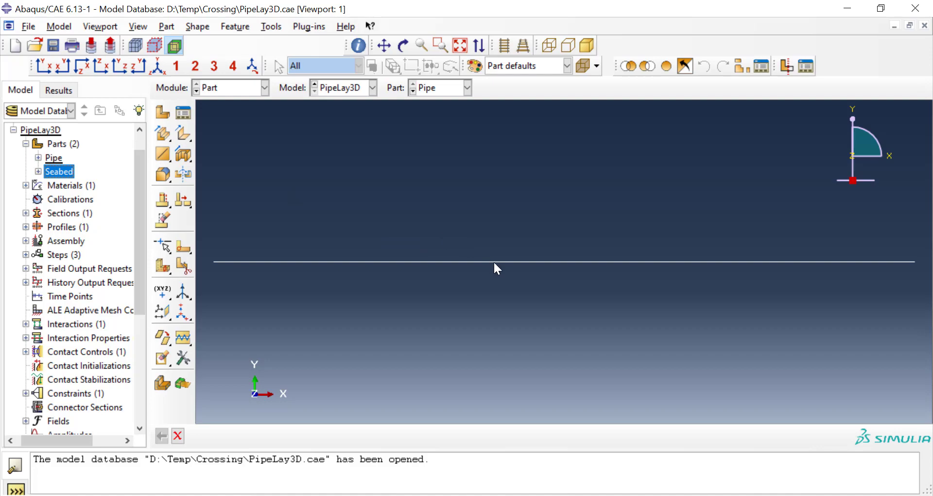
Step: Switch to Notepad++ and examine the coordinate pairs in DataSeabed.txt and the code in CreateModel.py
left_click(459, 495)
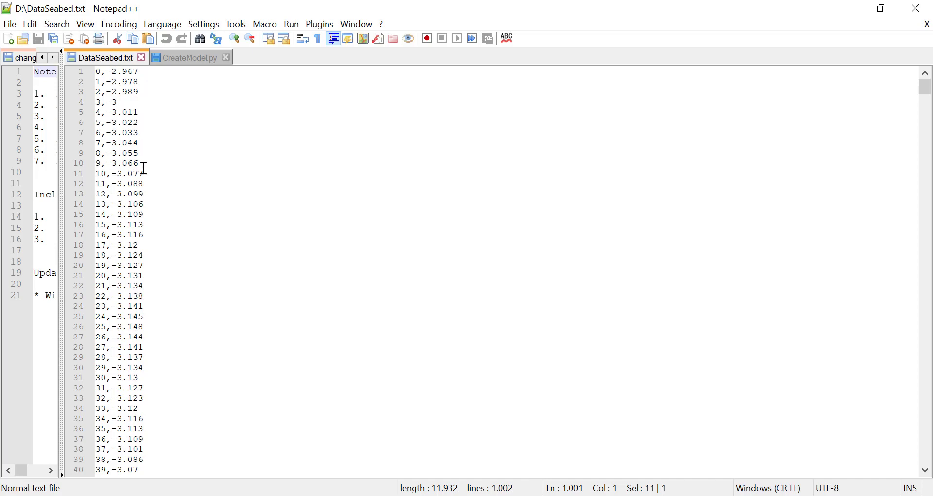
scroll(146, 174, "down", 20)
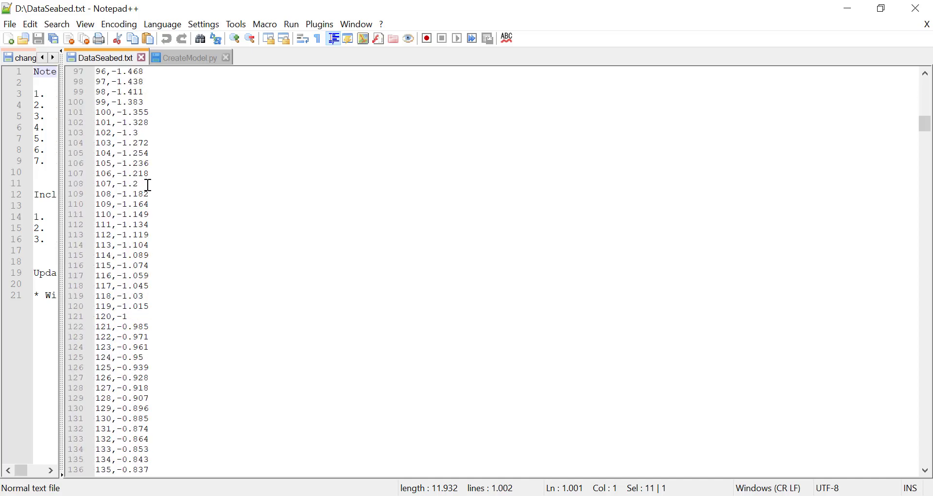
scroll(148, 185, "down", 20)
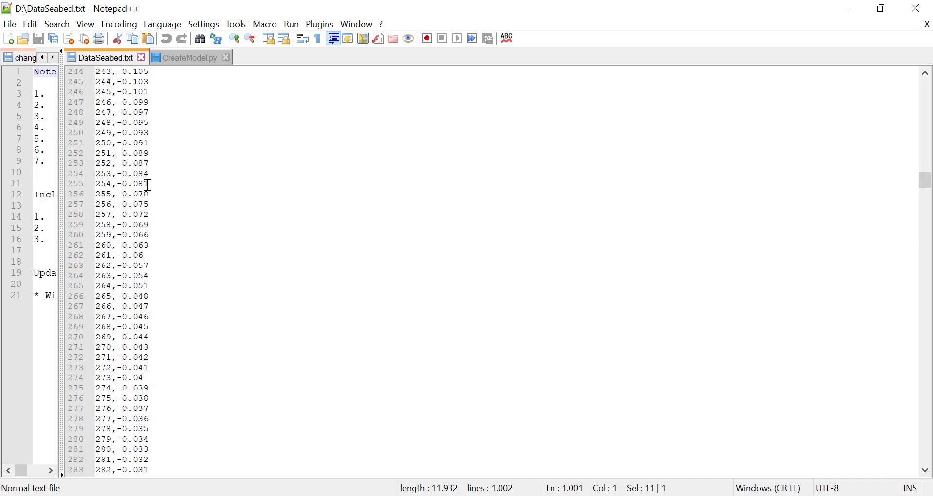
scroll(149, 185, "down", 20)
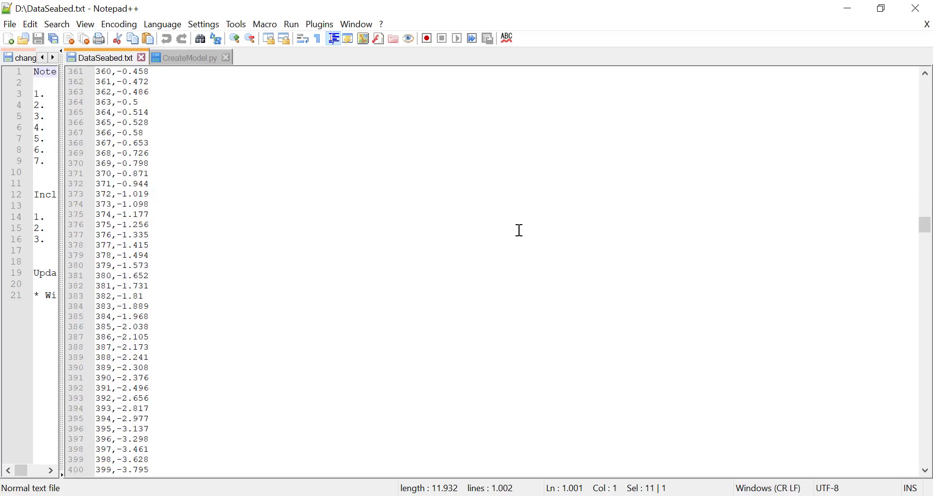
left_click_drag(927, 229, 924, 86)
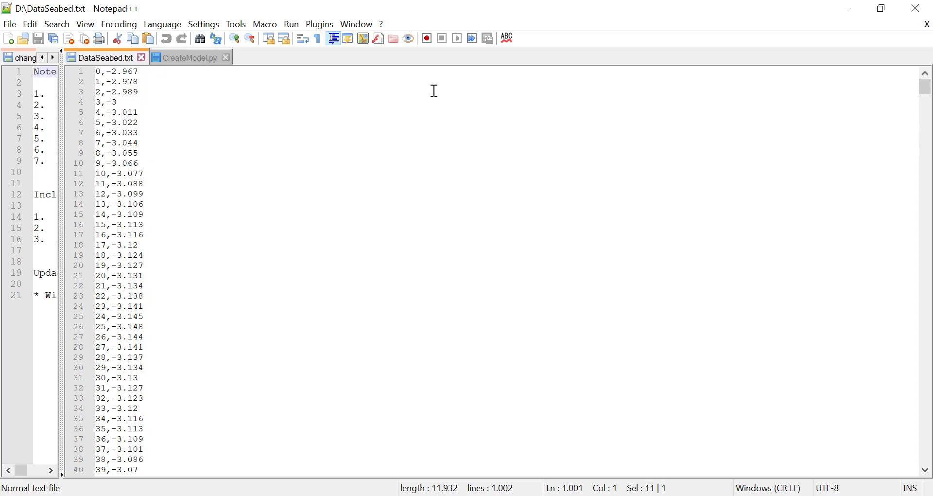
left_click(206, 58)
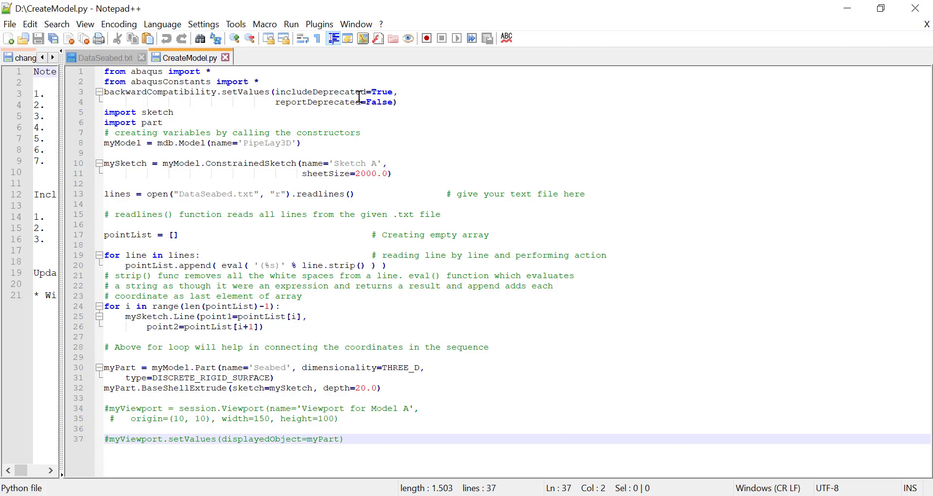
left_click(92, 57)
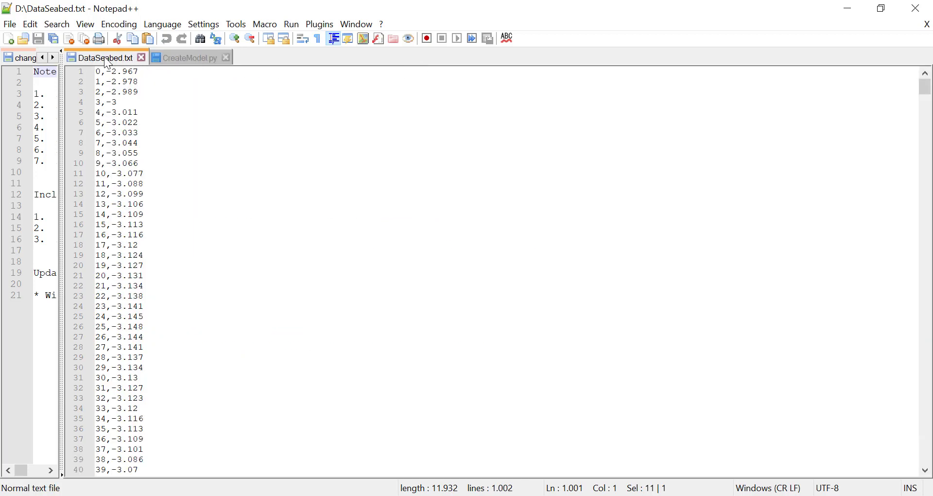
Step: Return to Abaqus/CAE, display the Seabed part, and collapse the PipeLay3D model's contents
left_click(566, 495)
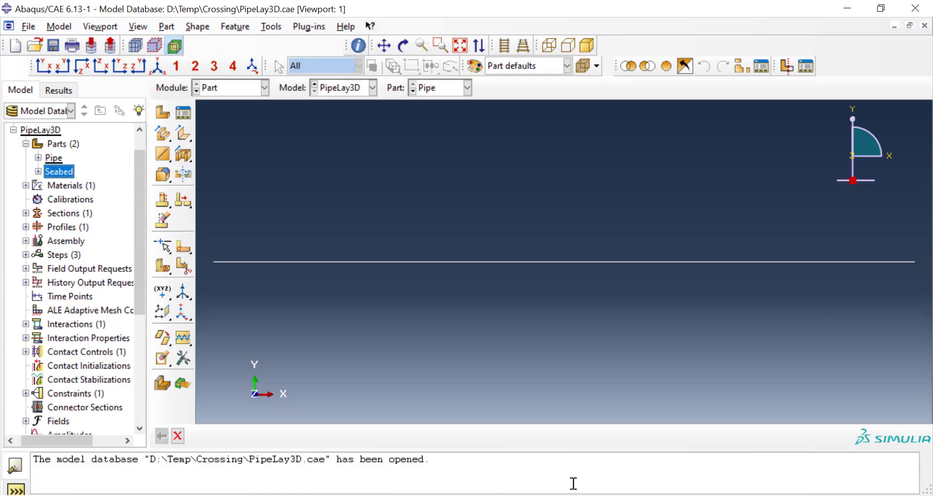
left_click(434, 92)
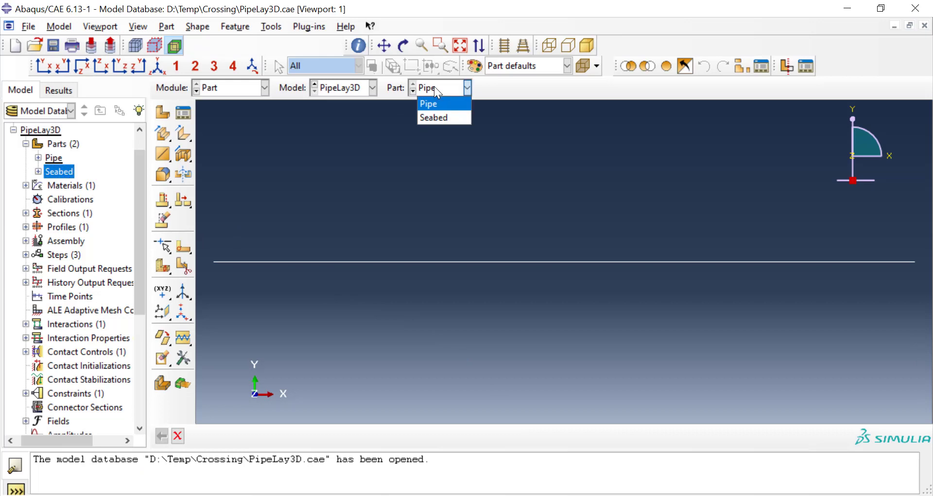
left_click(437, 119)
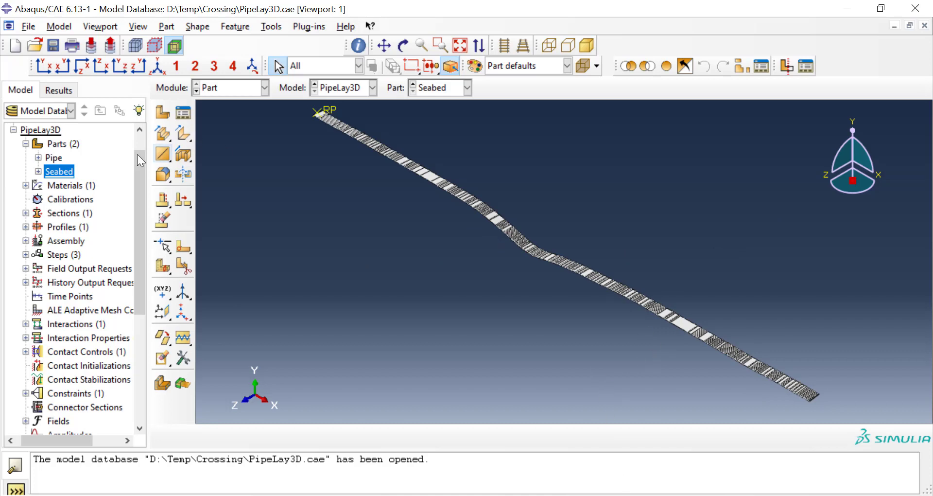
left_click(15, 130)
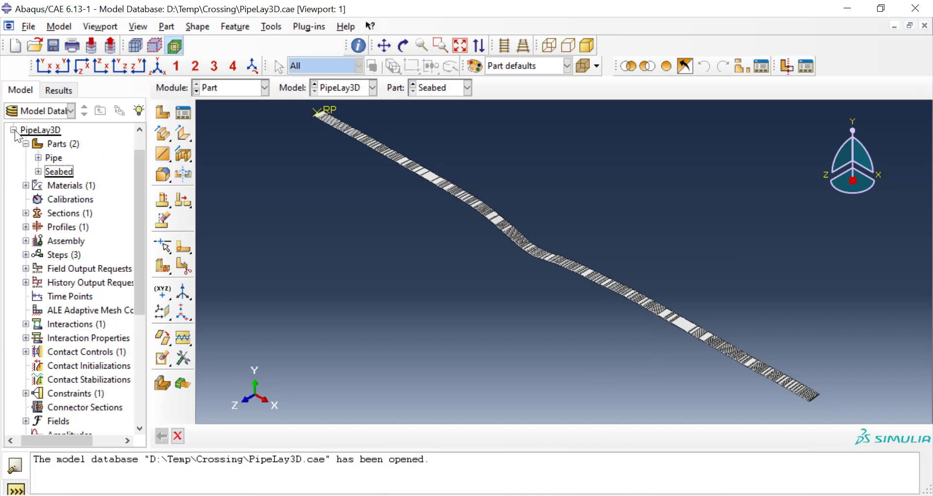
left_click(14, 130)
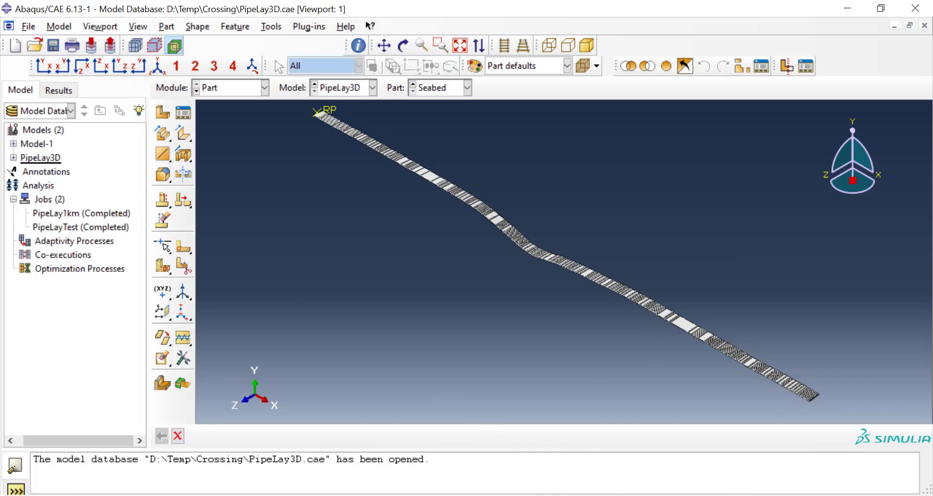
Step: Switch to Notepad++, change the model name in CreateModel.py to LatPipeLay3D, and save the script
key("alt+Tab")
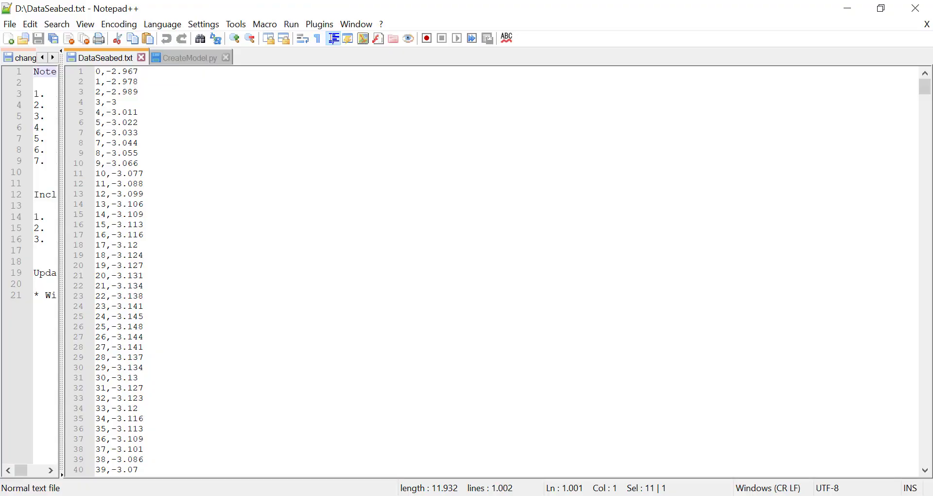
left_click(200, 58)
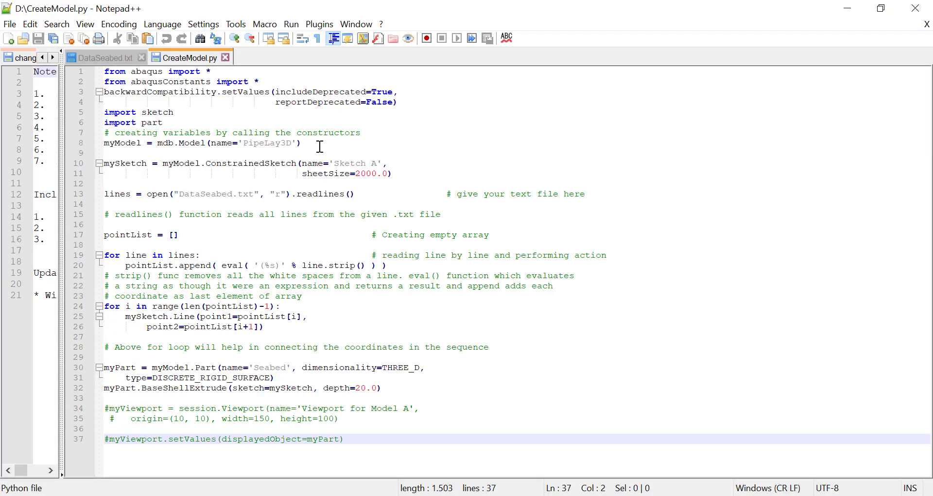
left_click(244, 143)
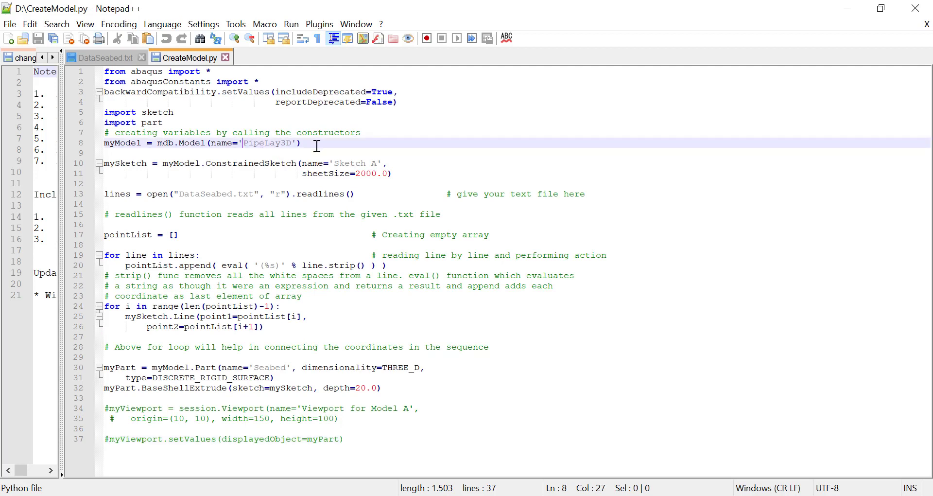
type("Lat")
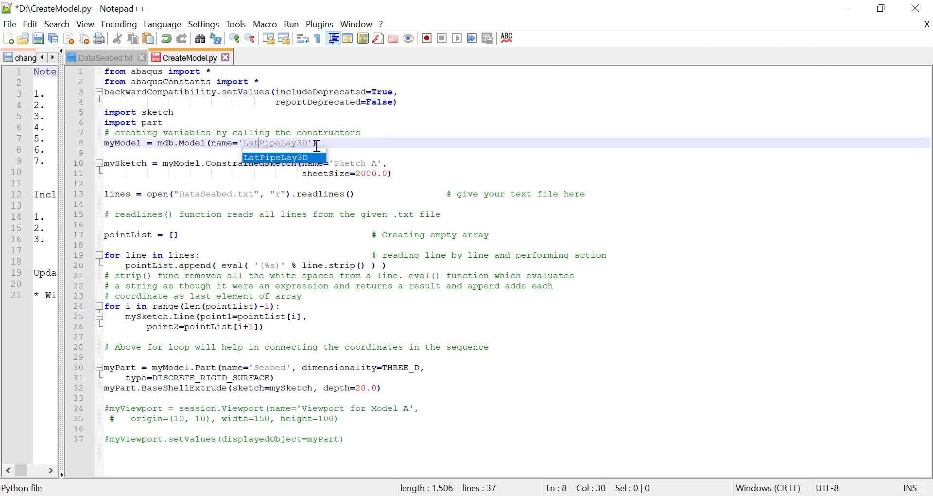
left_click(485, 130)
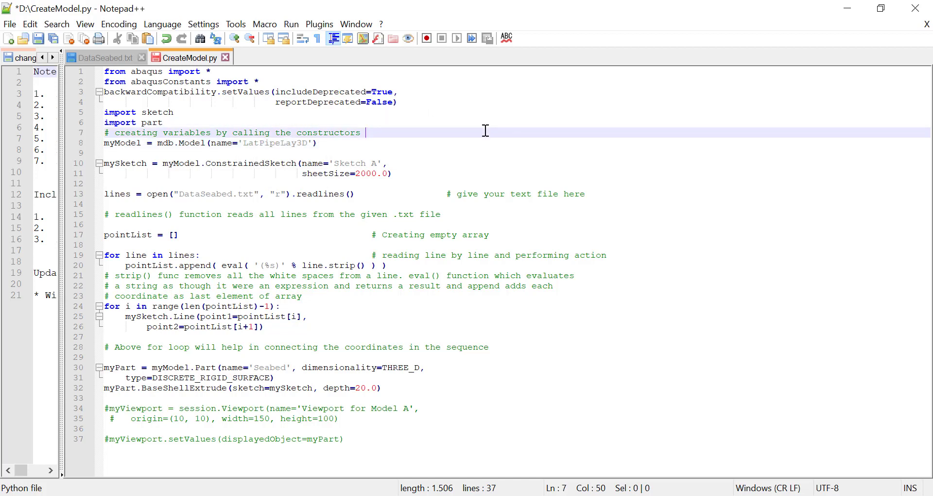
key("ctrl+s")
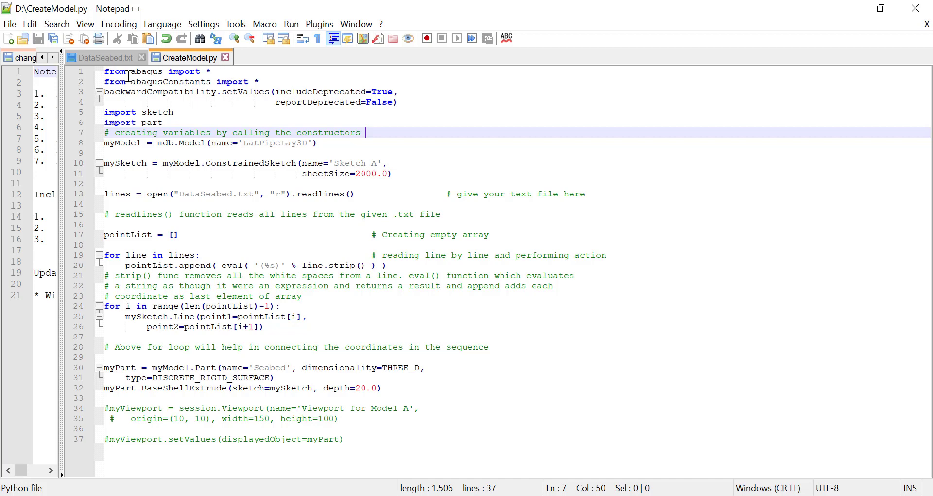
Step: Review DataSeabed.txt, its copy in the D:\Temp folder, and CreateModel.py alongside the seabed model in Abaqus/CAE, ending in the script
left_click(120, 59)
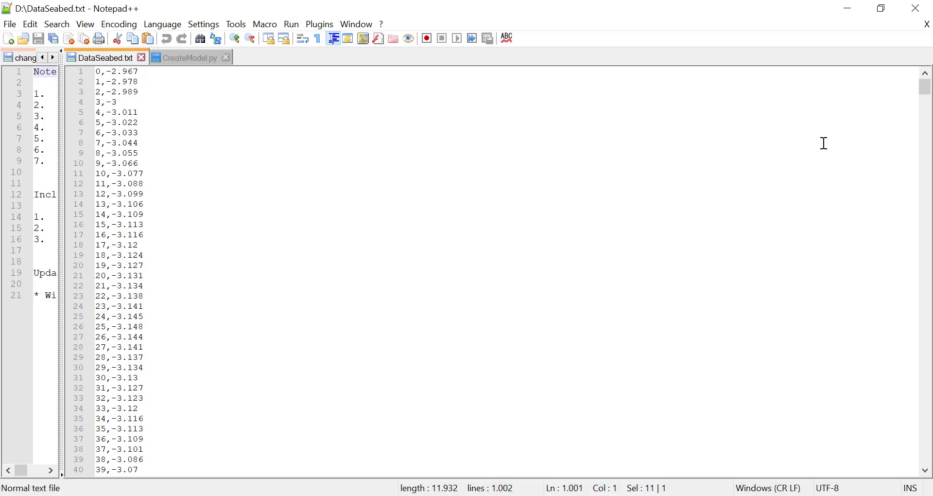
key("alt+Tab")
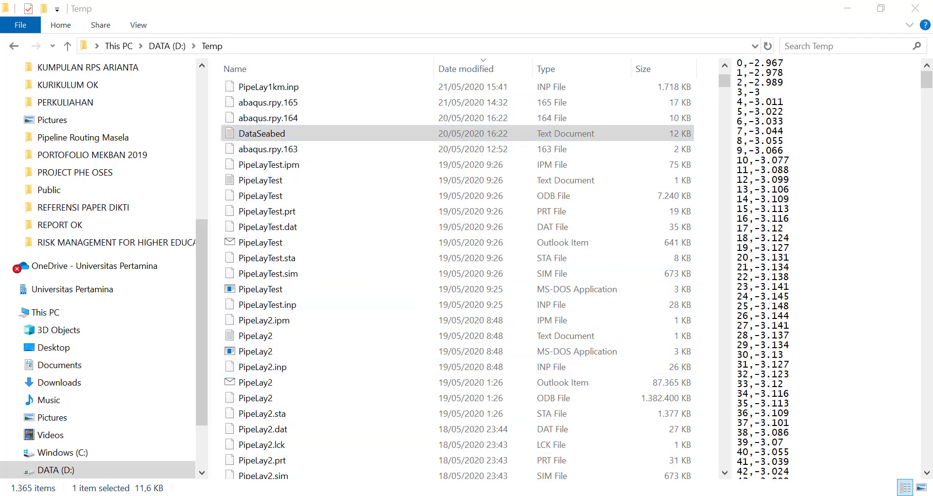
key("alt+Tab")
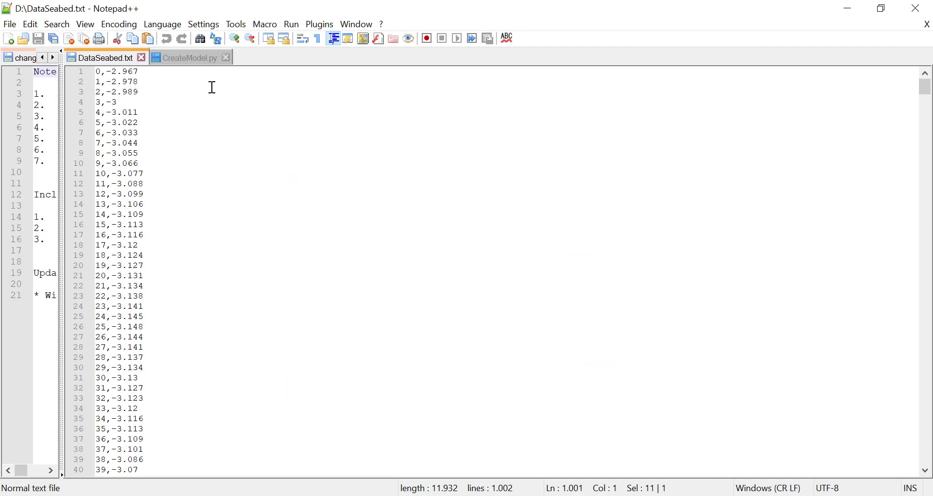
left_click(201, 59)
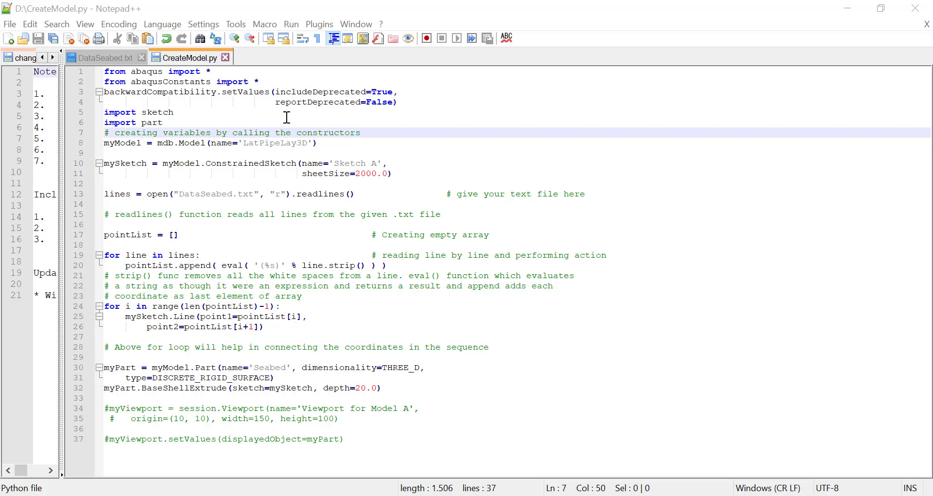
left_click(119, 58)
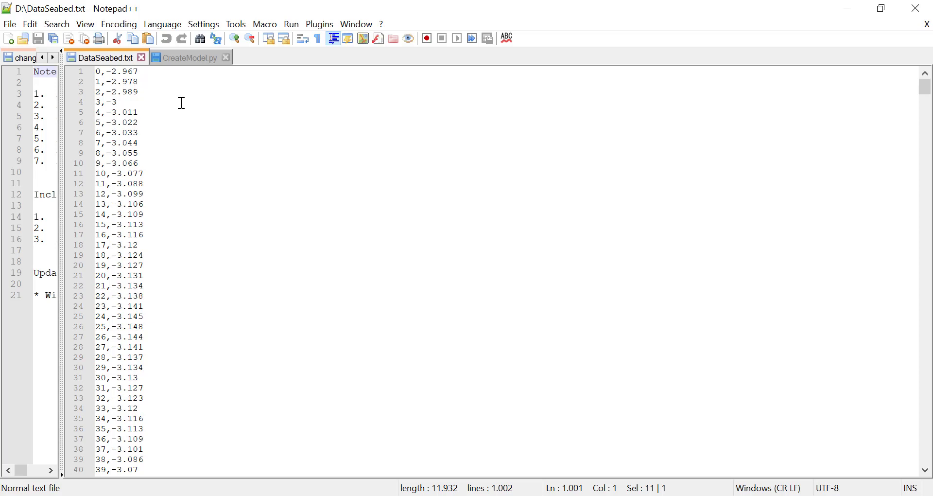
left_click(203, 57)
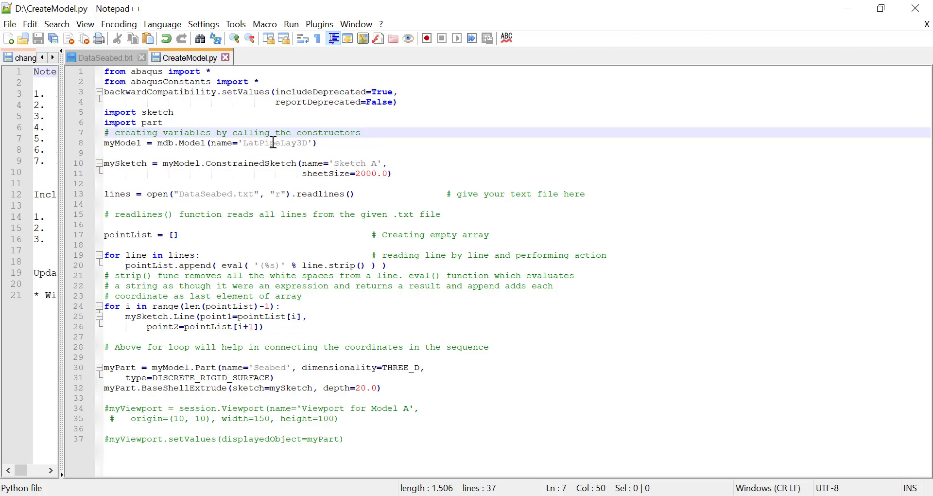
left_click(462, 495)
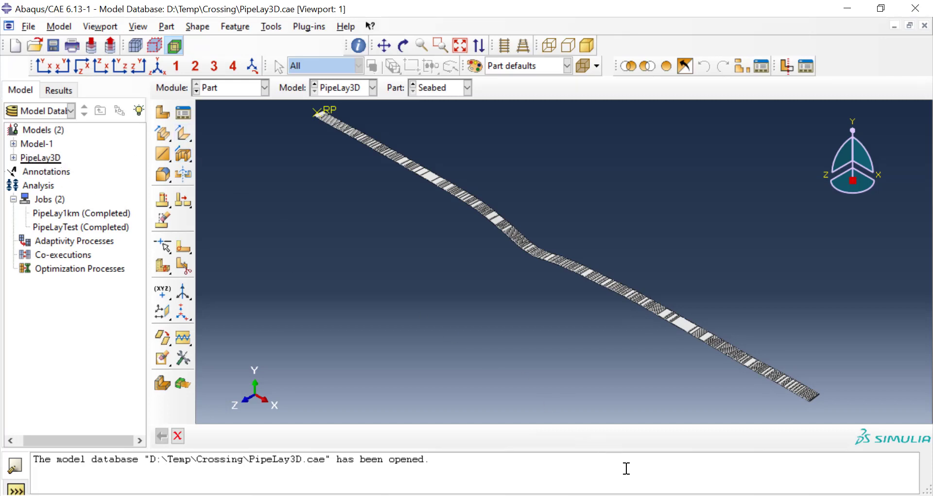
left_click(505, 495)
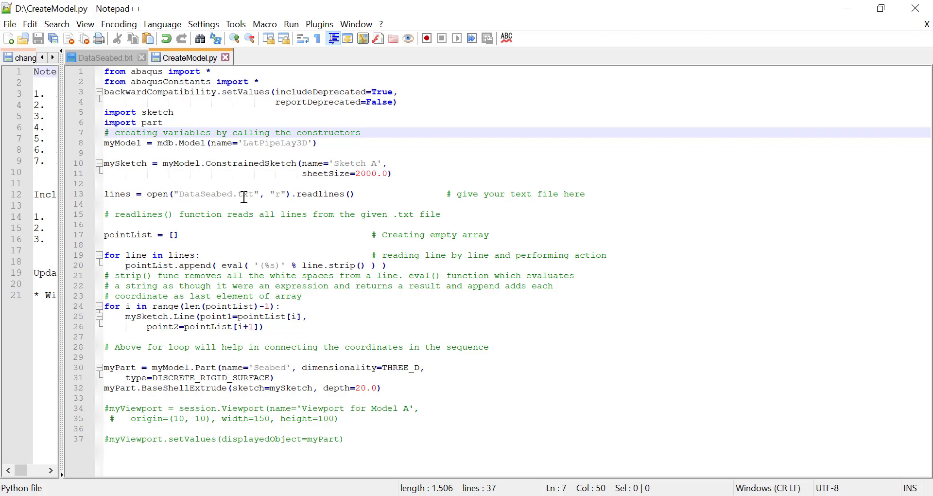
left_click(182, 194)
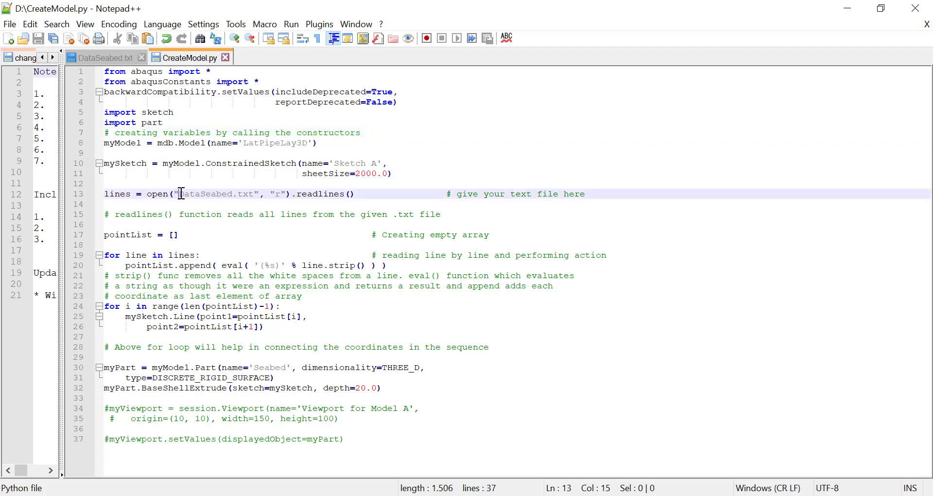
double_click(182, 194)
left_click_drag(214, 193, 249, 195)
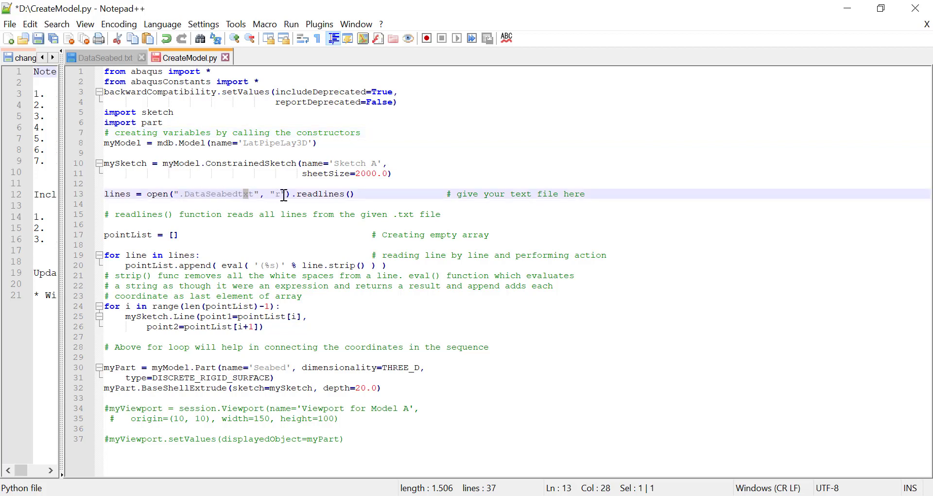
left_click(185, 195)
key("BackSpace")
key("Right")
key("Right")
key("Right")
key("Right")
key("Right")
key("Right")
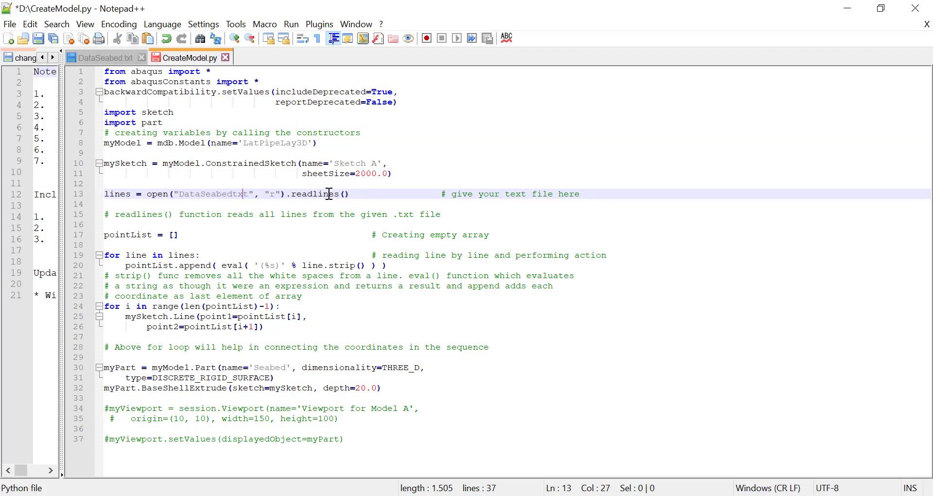
key("Left")
key("Left")
type(".")
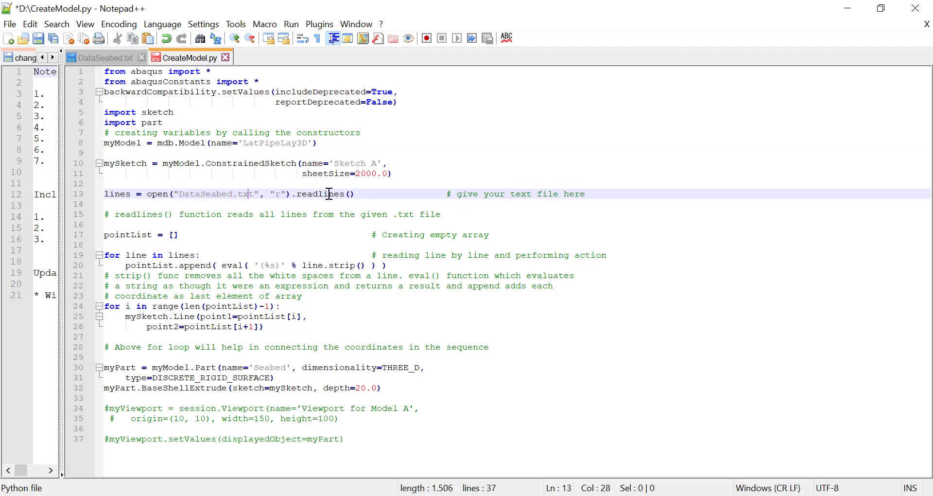
Step: Select the quoted file name "DataSeabed.txt" in the open() call on line 13 of the script
key("Right")
key("Right")
key("shift+Left")
key("shift+Left")
key("shift+Left")
key("shift+Left")
key("shift+Left")
key("shift+Left")
key("shift+Left")
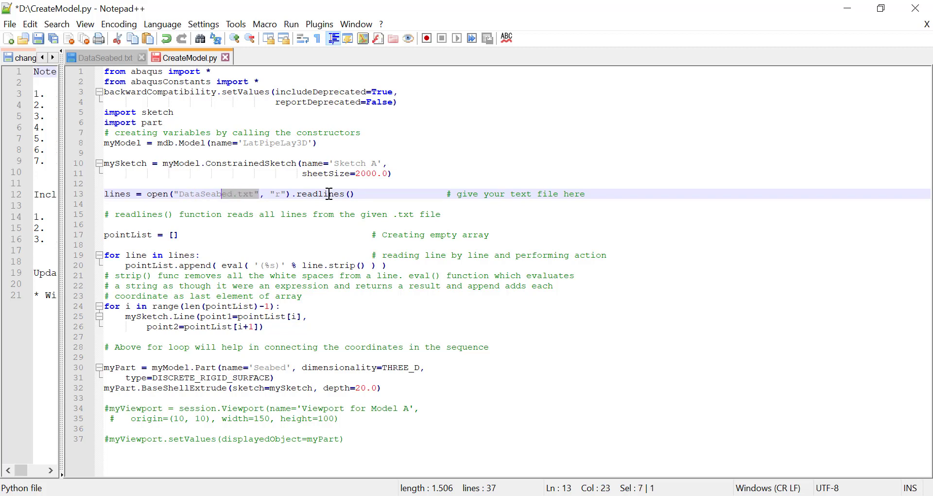
key("shift+Left")
key("shift+Left")
key("shift+Left")
key("shift+Left")
key("shift+Left")
key("shift+Left")
key("shift+Left")
key("shift+Left")
key("shift+Left")
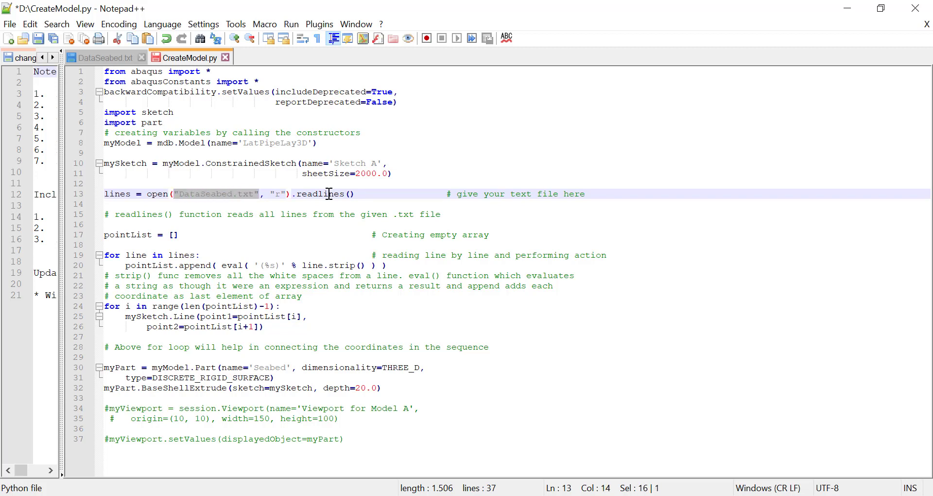
key("Right")
key("Right")
key("Right")
key("Right")
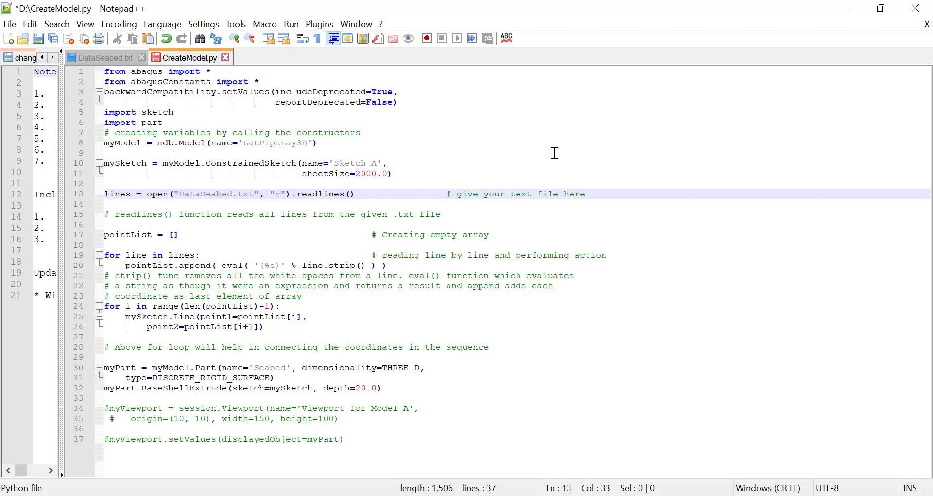
left_click(222, 254)
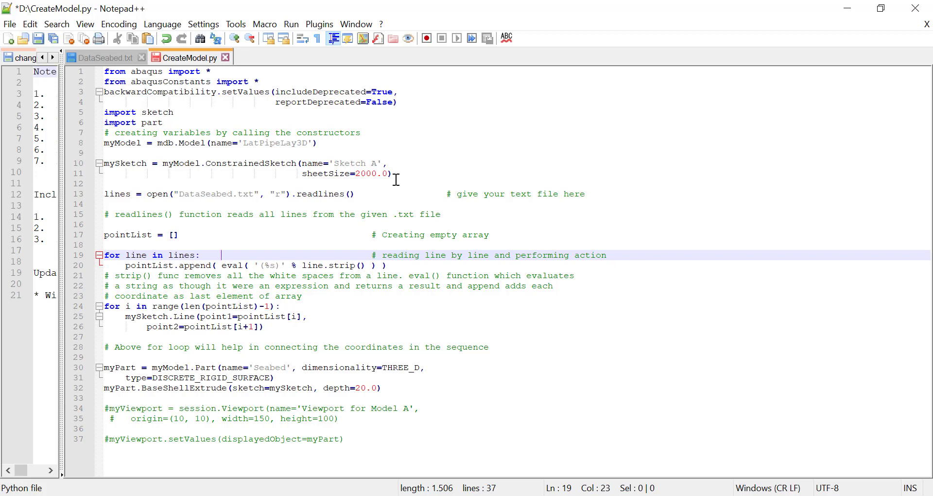
Step: Switch to Abaqus/CAE and open Sketch A of the PipeLay3D model to examine the full seabed profile
key("alt+Tab")
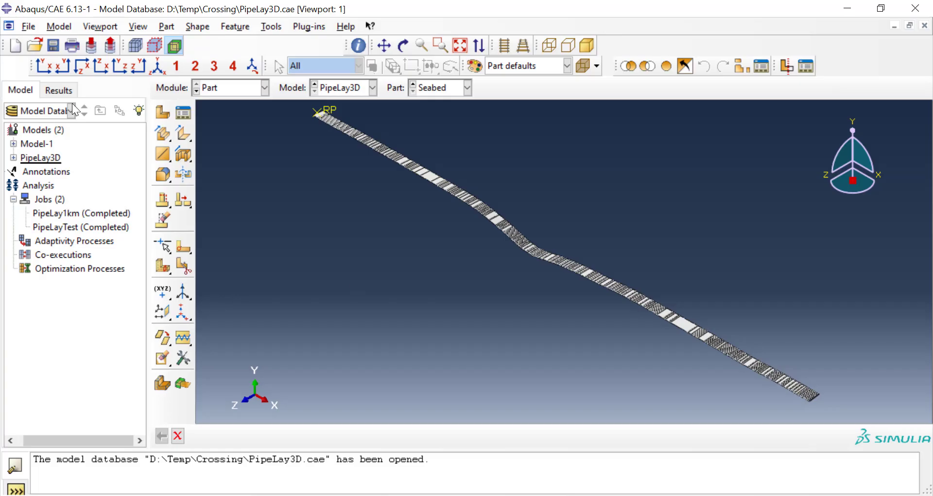
left_click(14, 157)
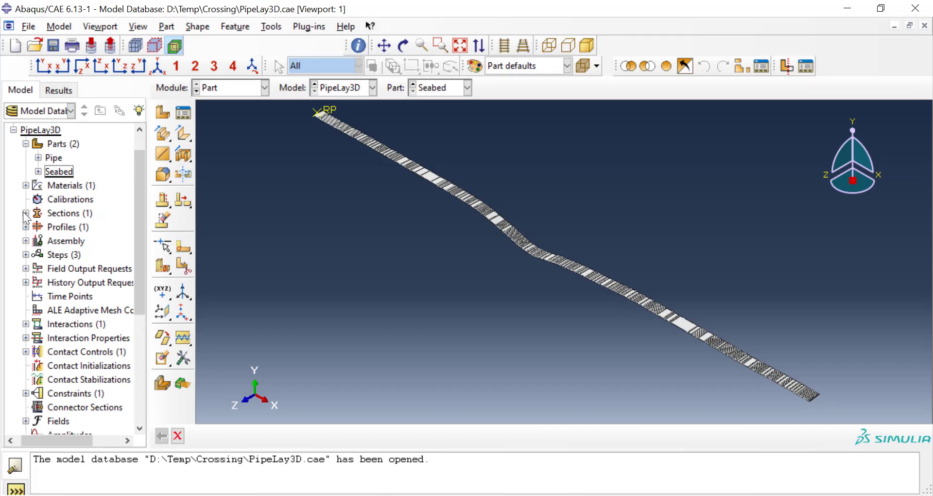
scroll(23, 212, "down", 5)
left_click(25, 316)
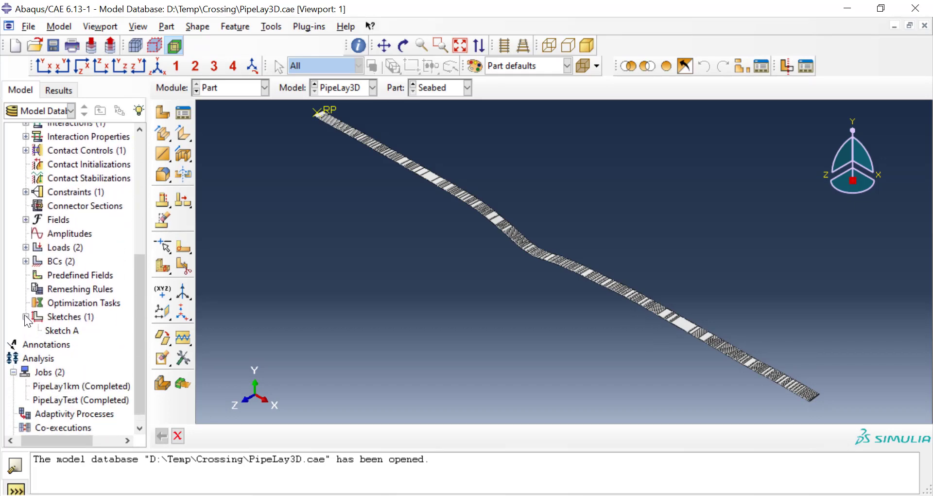
left_click(55, 331)
double_click(55, 331)
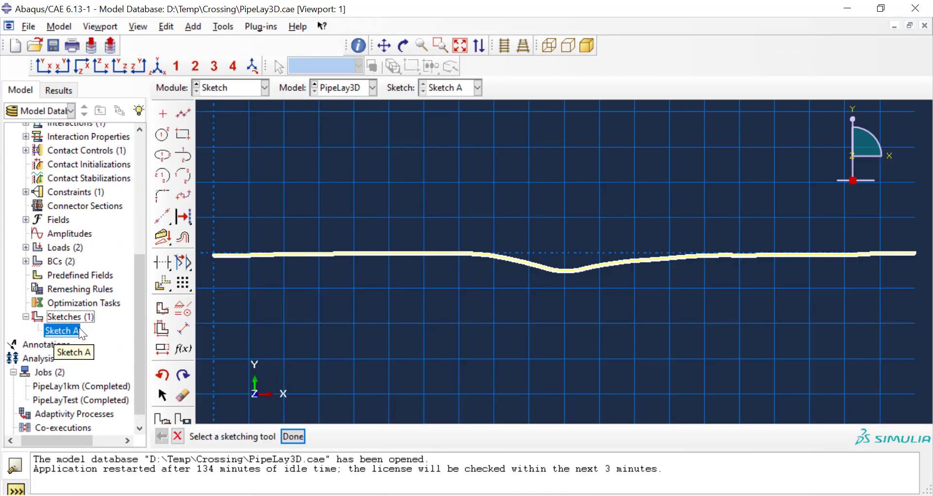
scroll(368, 266, "down", 3)
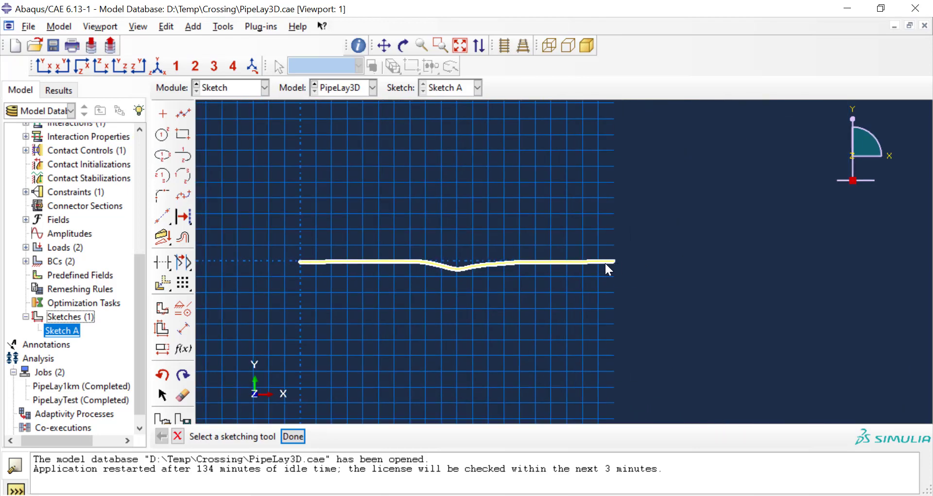
Step: Compare the part definition in CreateModel.py with the Create Part options in Abaqus/CAE, including Shell, and close the dialog without creating a part
key("alt+Tab")
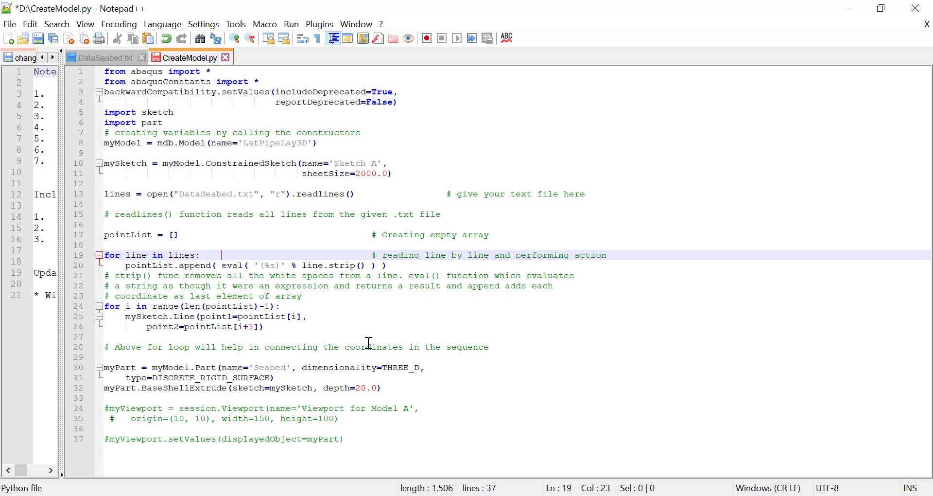
key("ctrl+s")
key("alt+Tab")
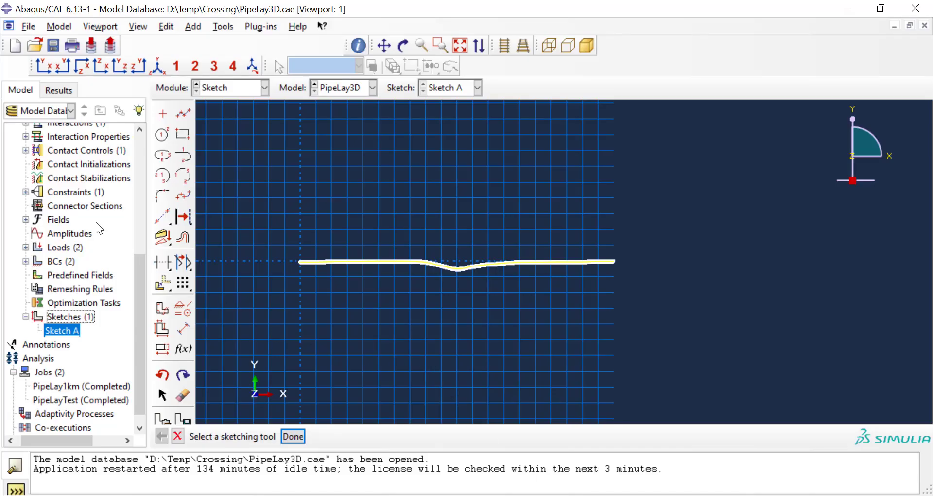
scroll(95, 222, "up", 6)
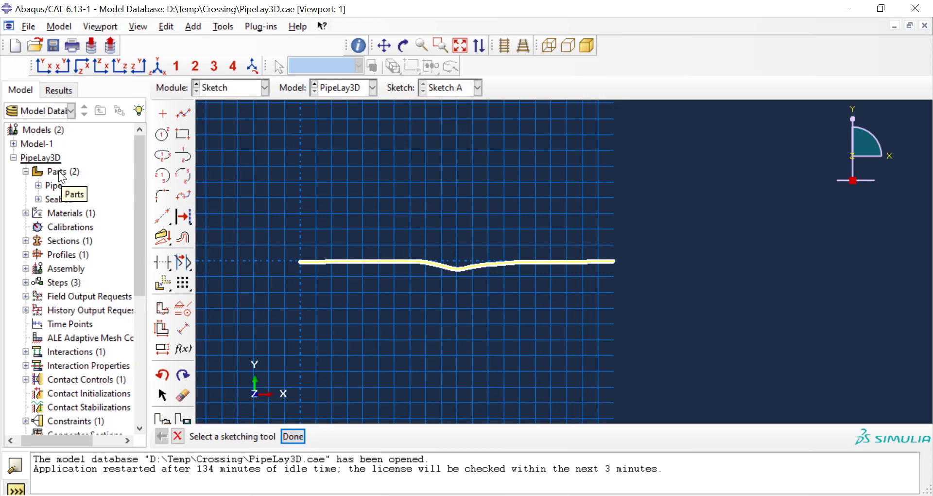
double_click(59, 173)
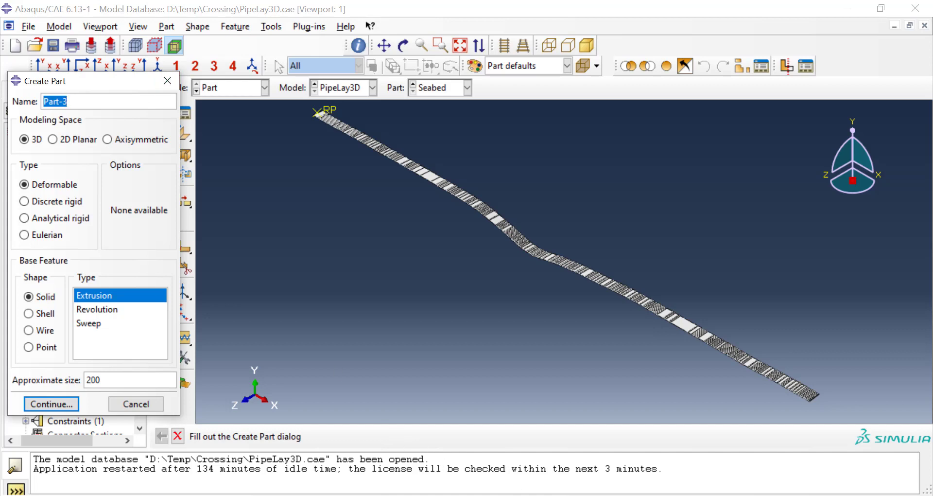
mouse_move(515, 493)
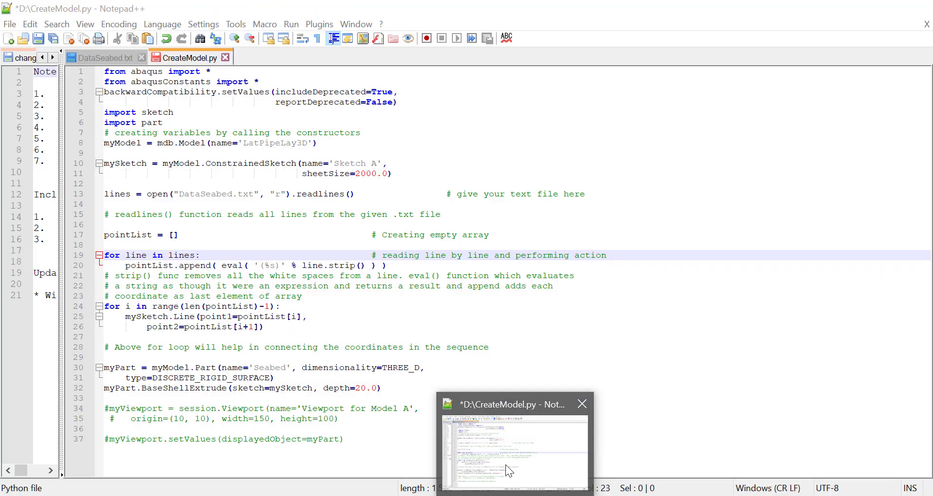
left_click(494, 450)
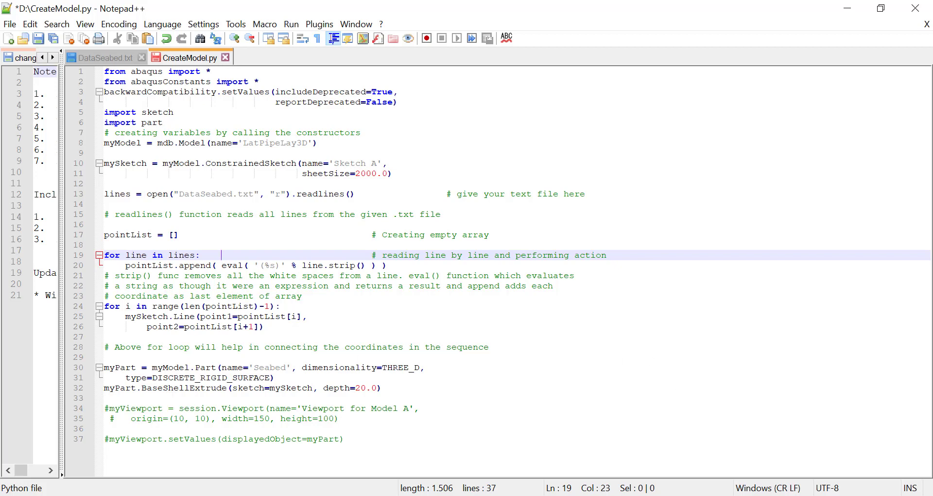
key("alt+Tab")
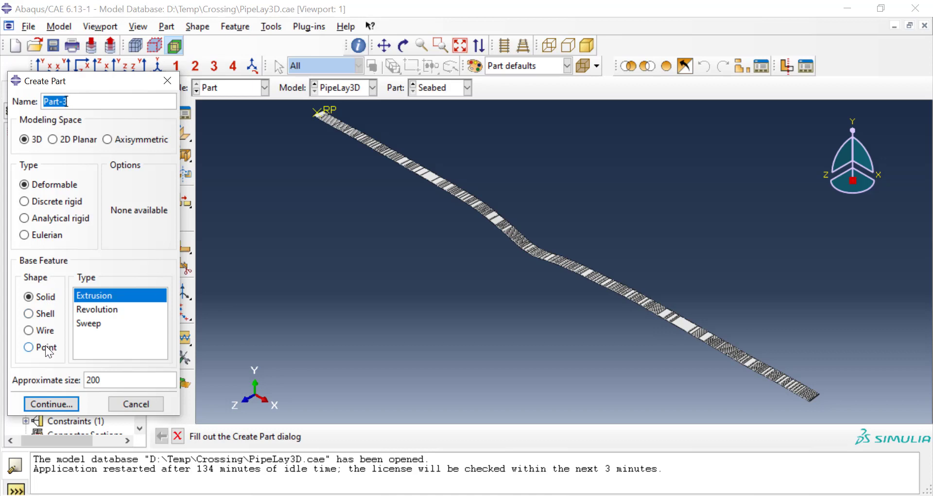
left_click(45, 314)
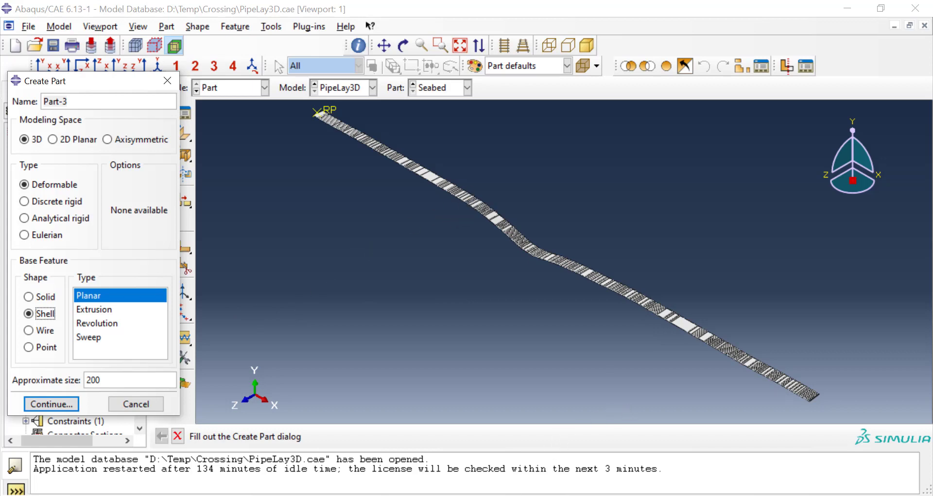
key("alt+Tab")
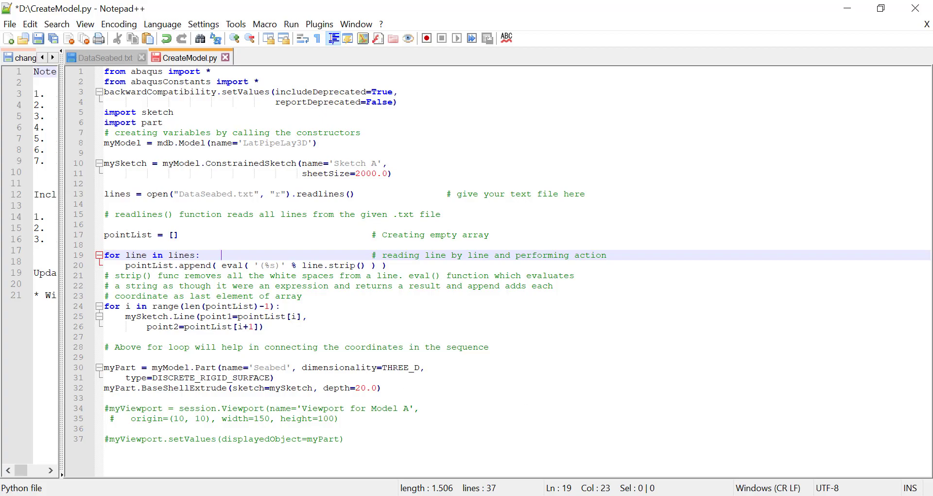
left_click(576, 495)
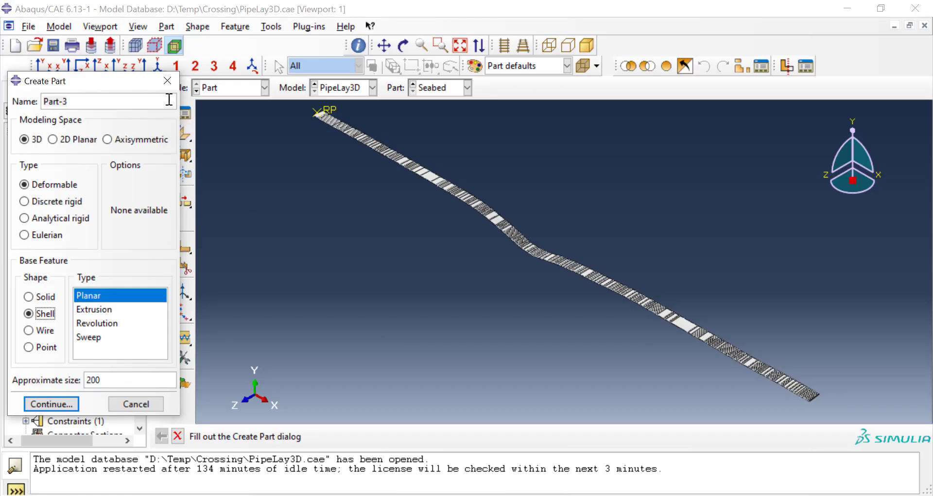
left_click(168, 80)
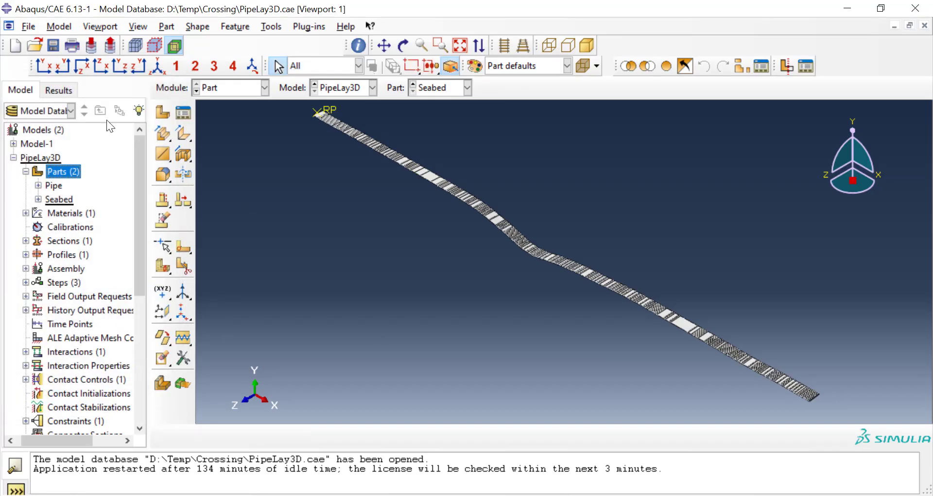
Step: Collapse the PipeLay3D model's contents and run the script CreateModel.py from the D:\ drive
left_click(13, 157)
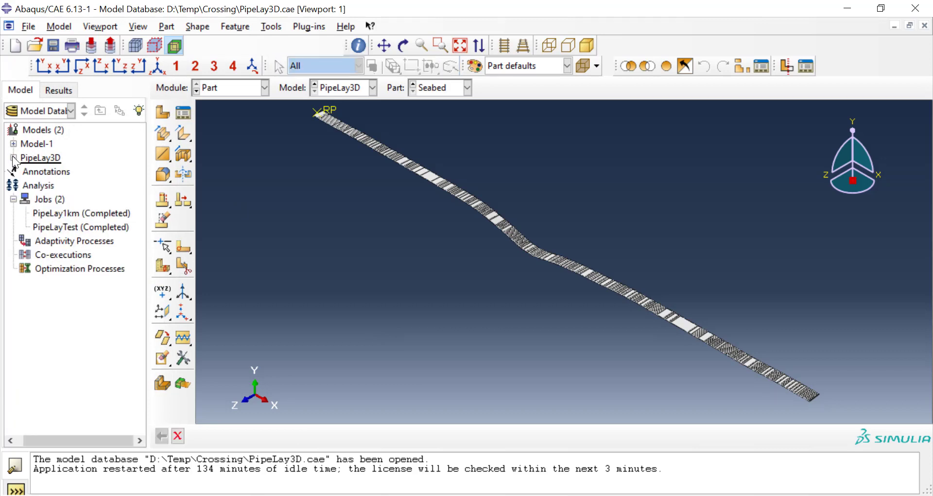
left_click(31, 28)
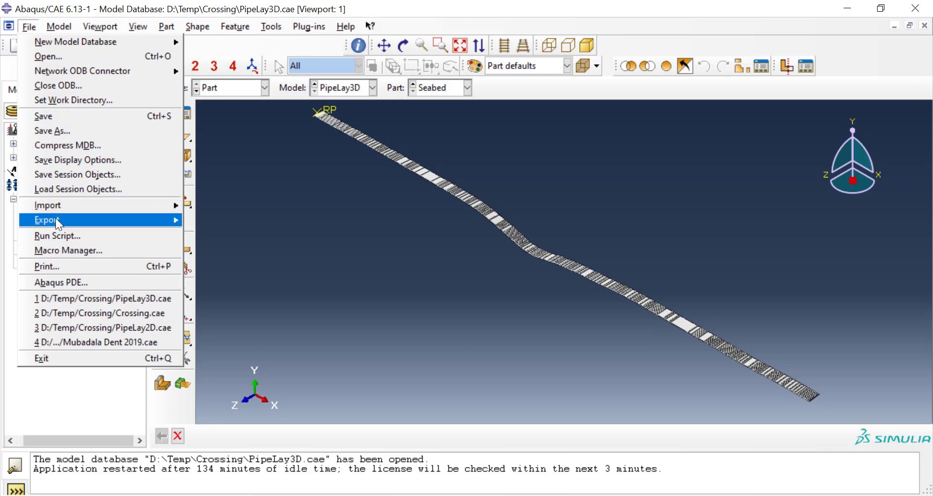
left_click(59, 235)
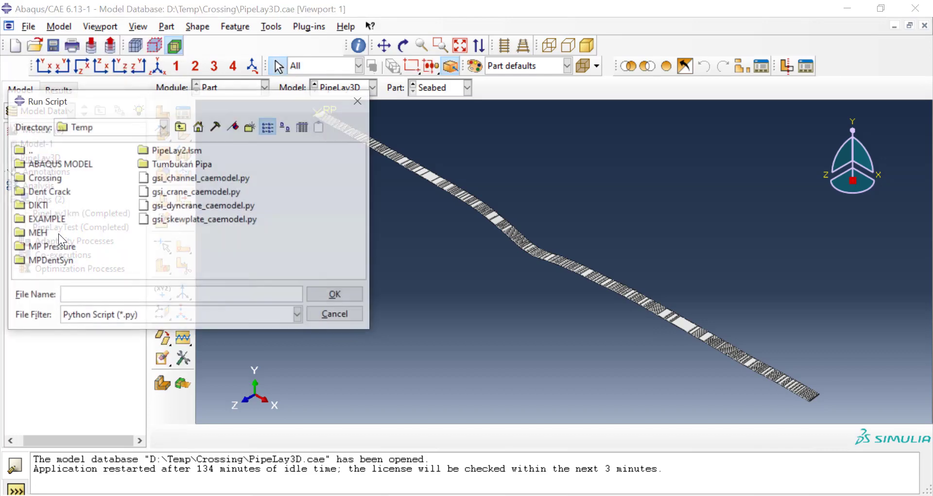
left_click(181, 128)
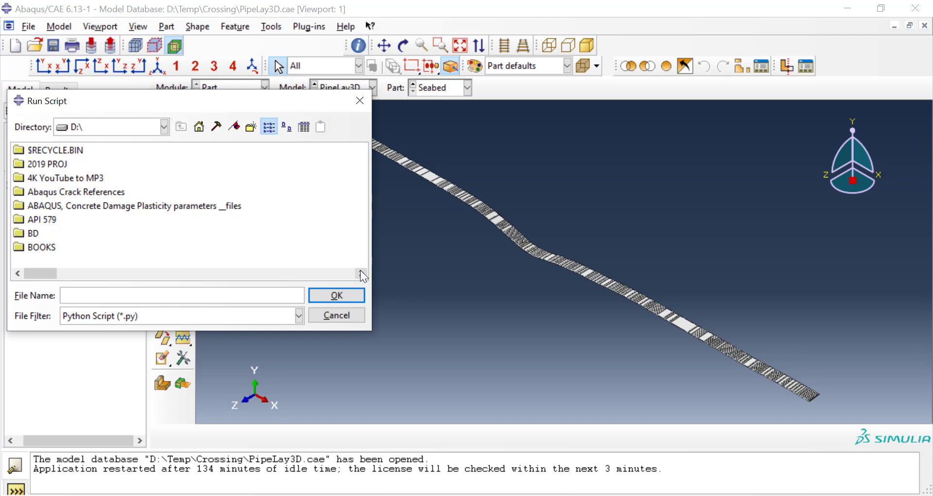
left_click_drag(362, 272, 361, 272)
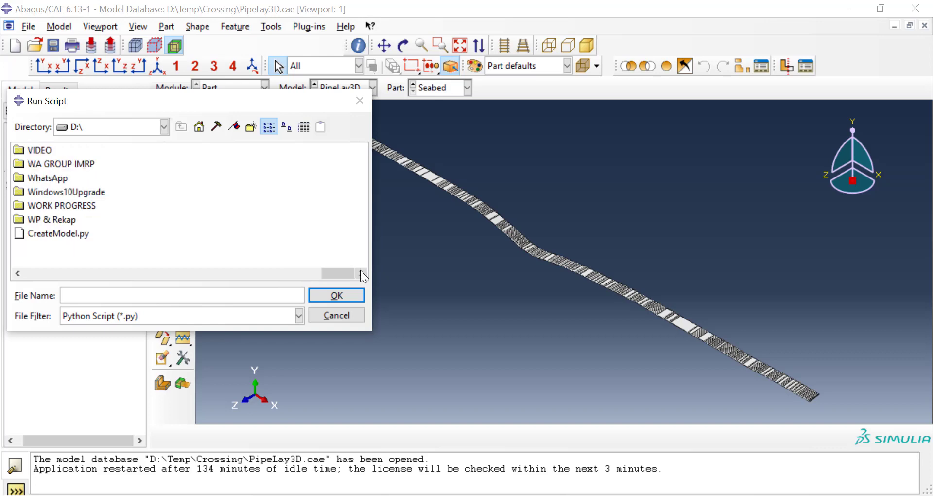
left_click(77, 233)
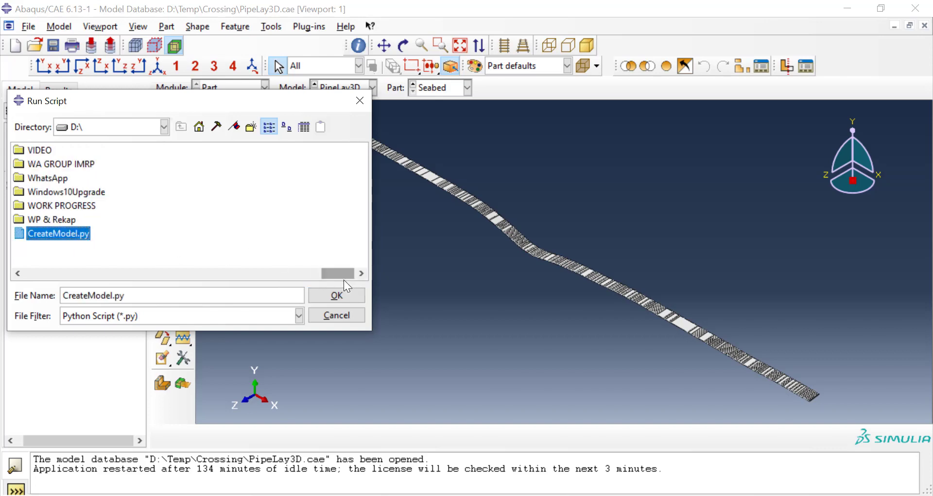
left_click(351, 294)
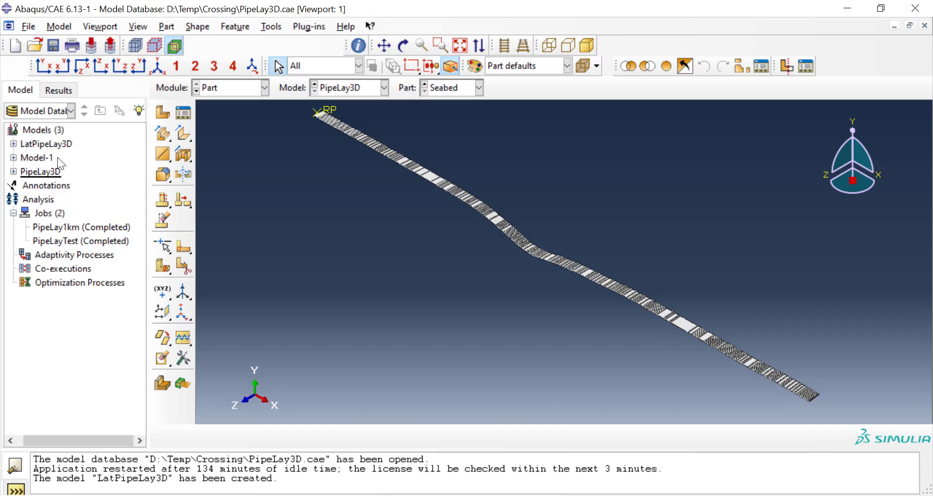
Step: Expand the LatPipeLay3D model down to its Seabed part and make LatPipeLay3D the current model to display that part
left_click(14, 144)
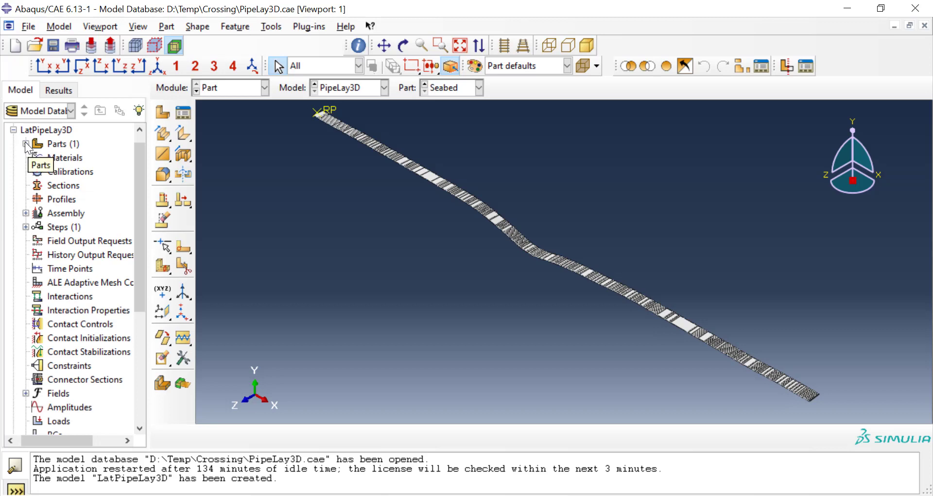
left_click(25, 143)
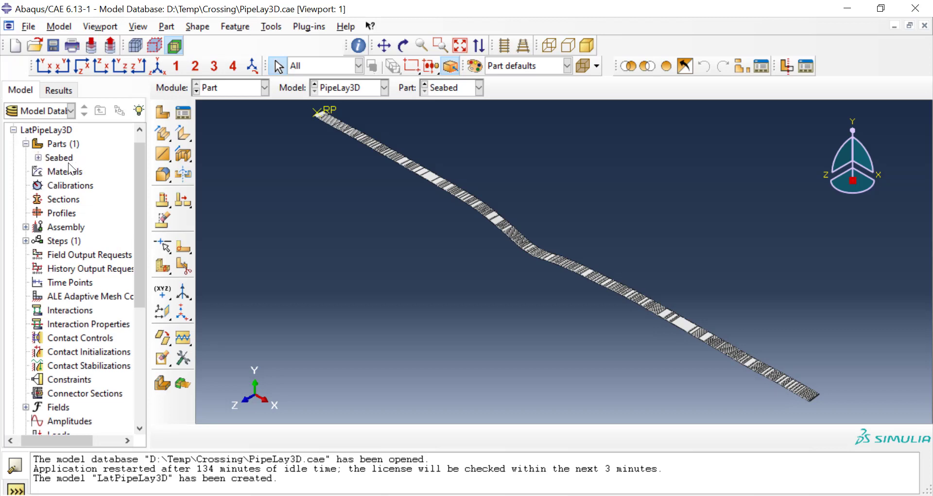
left_click(37, 158)
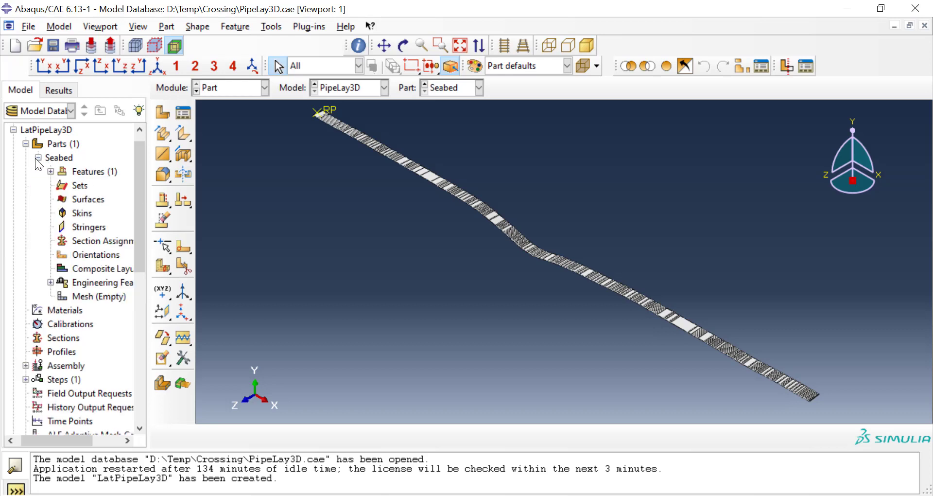
left_click(346, 90)
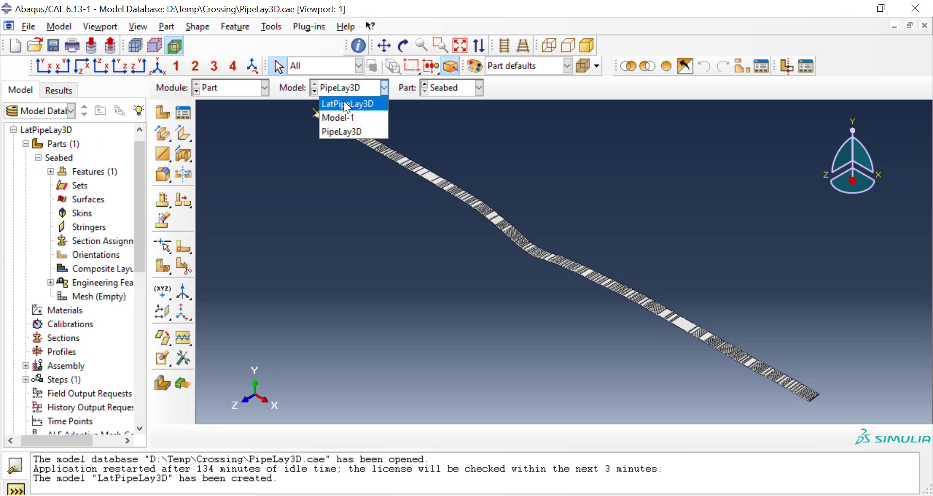
left_click(346, 104)
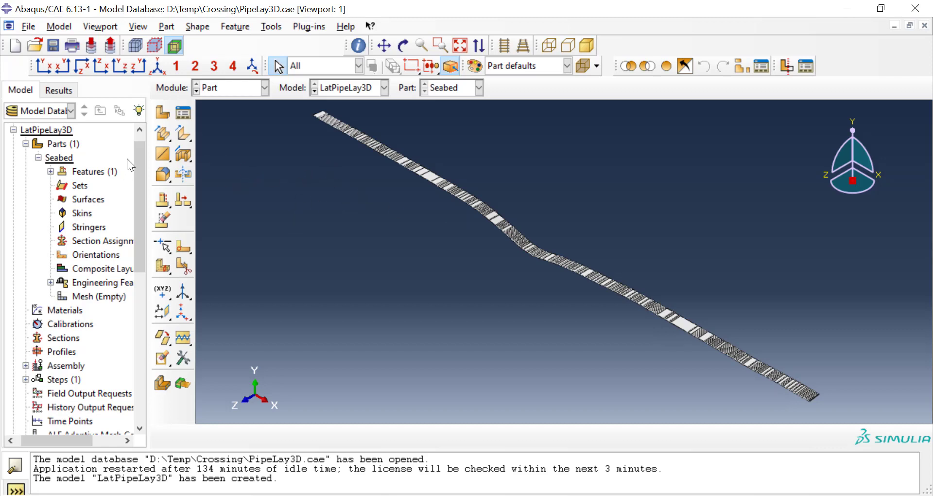
Step: Expand the Seabed part's Shell extrude-1 feature in LatPipeLay3D and open its section sketch
left_click(50, 171)
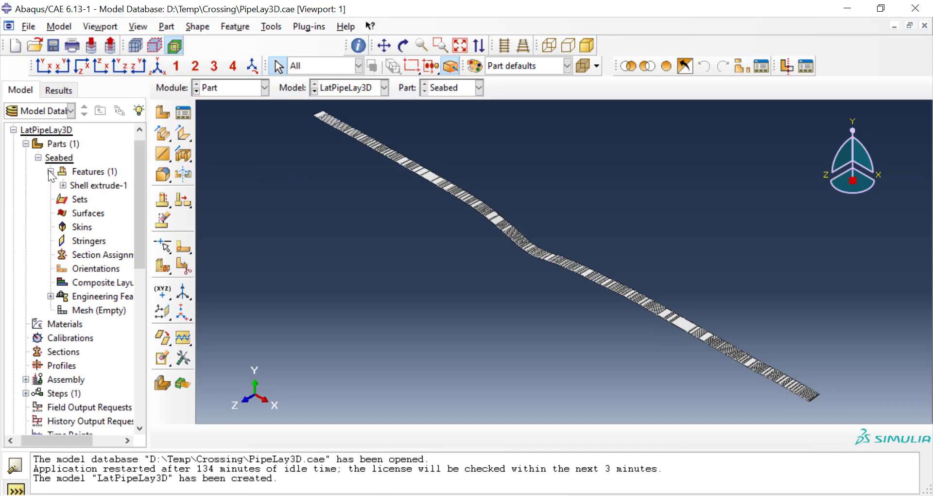
left_click(63, 186)
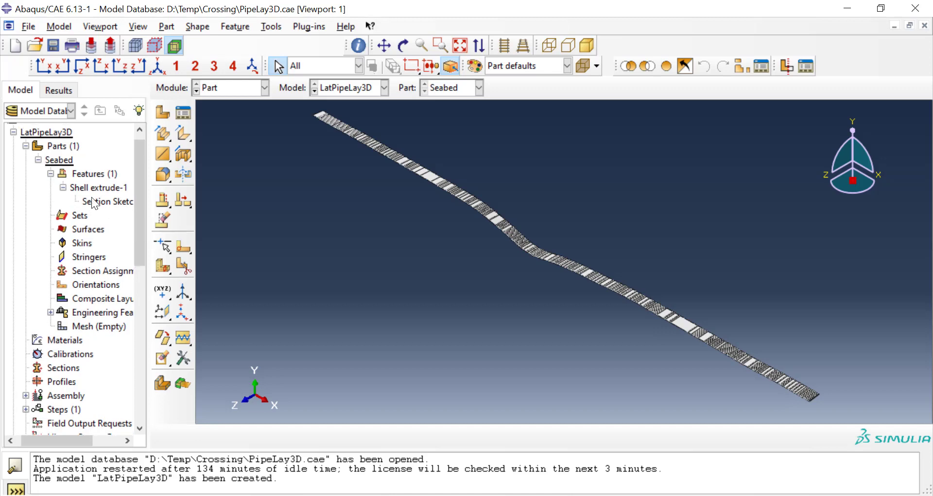
scroll(83, 209, "up", 1)
scroll(82, 208, "down", 3)
scroll(82, 208, "up", 1)
scroll(81, 208, "up", 1)
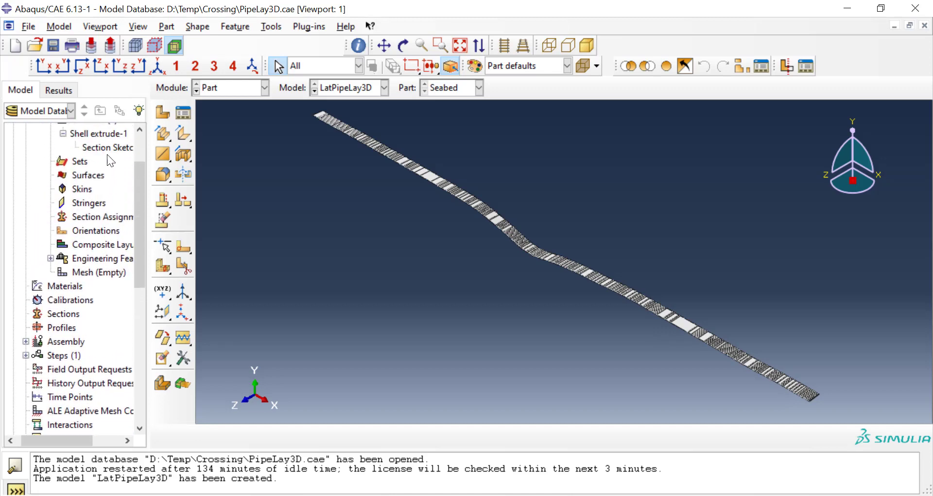
scroll(101, 163, "up", 2)
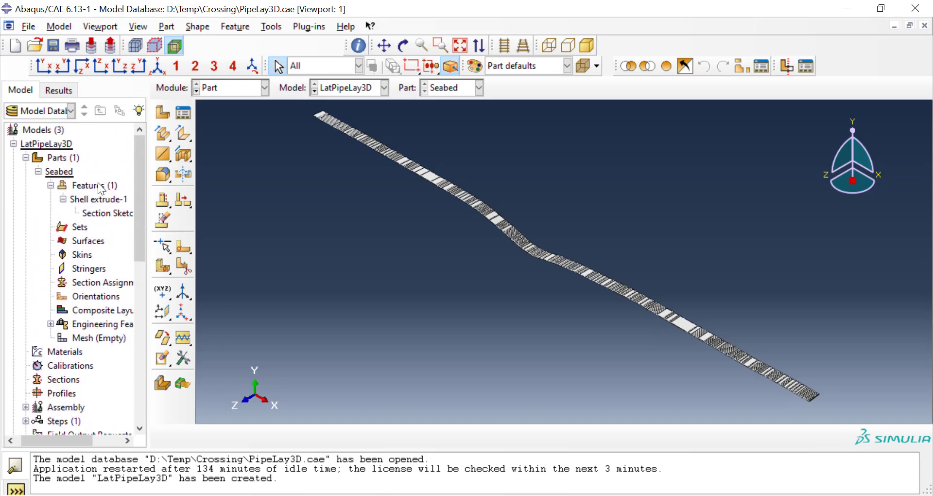
left_click(103, 210)
right_click(103, 210)
left_click(114, 232)
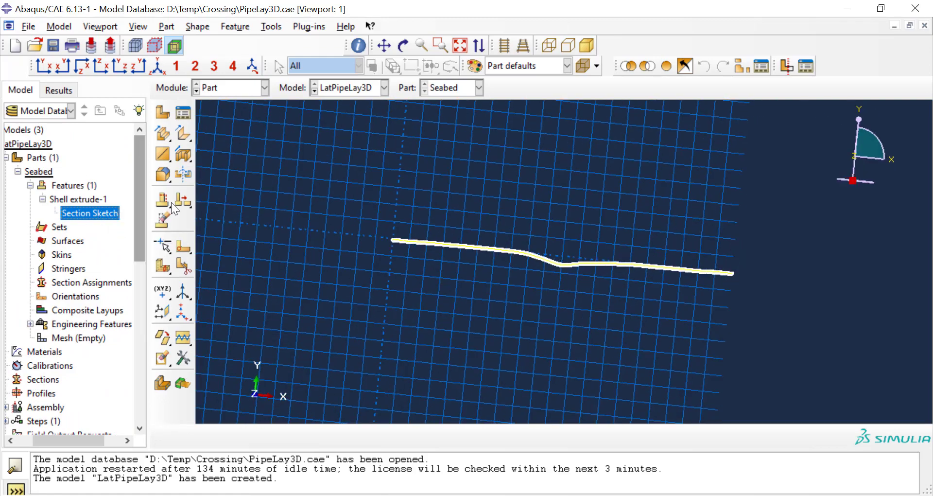
Step: Examine the seabed profile's line segments in the section sketch, and leave the sketch without regenerating the feature
scroll(490, 258, "down", 5)
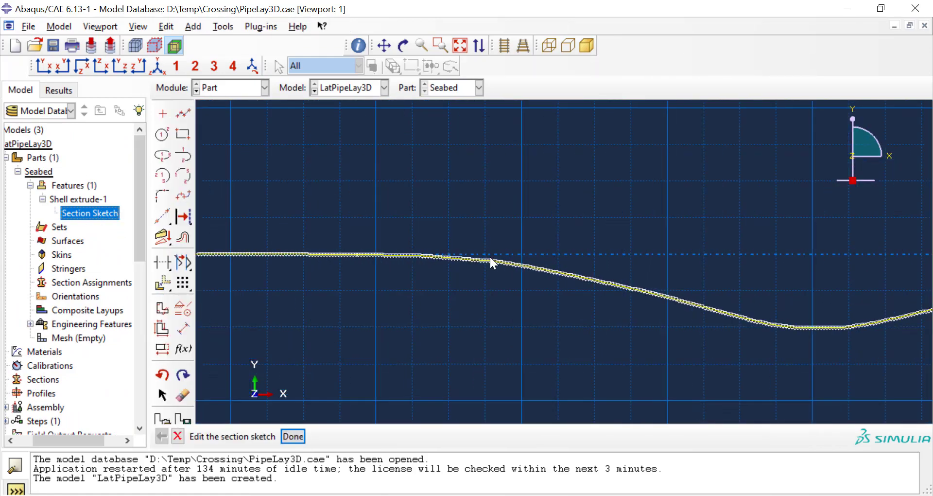
scroll(501, 284, "up", 5)
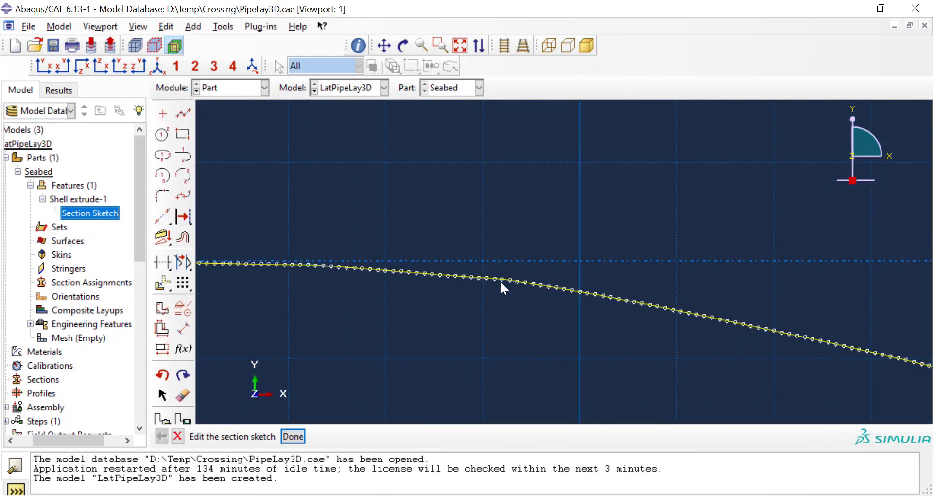
scroll(501, 282, "up", 2)
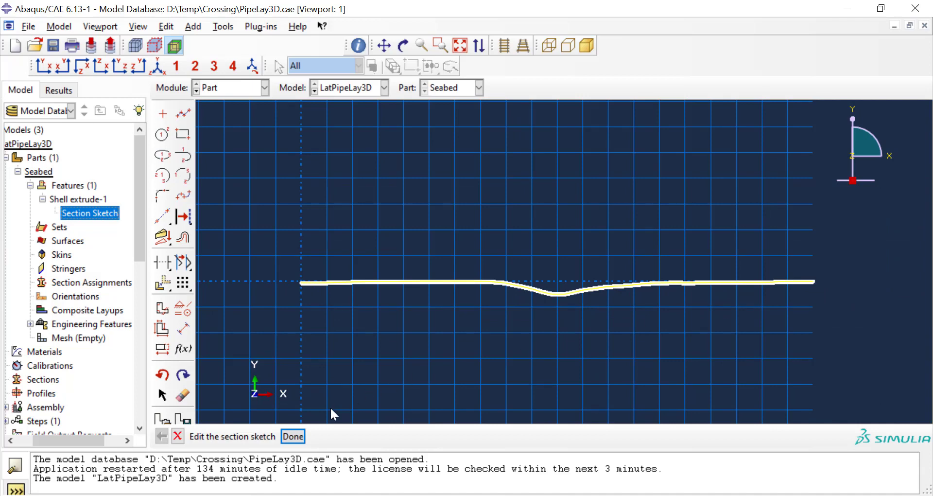
left_click(297, 436)
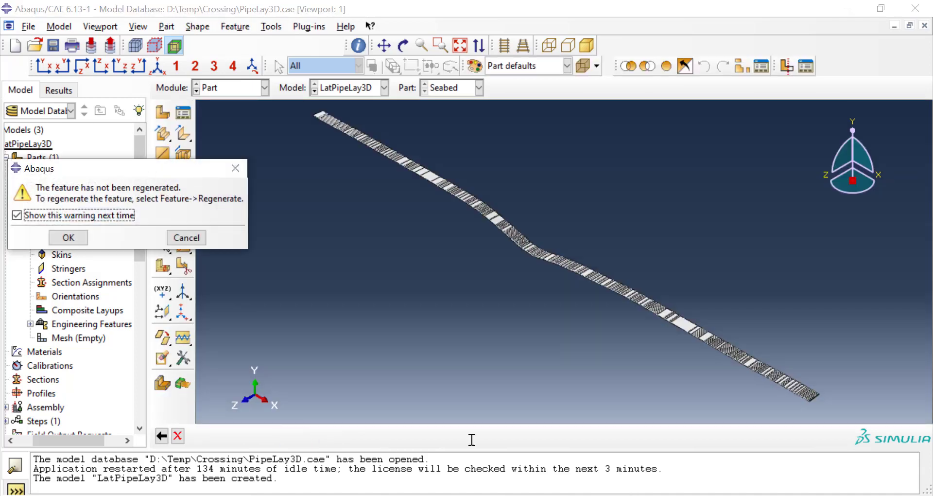
left_click(186, 237)
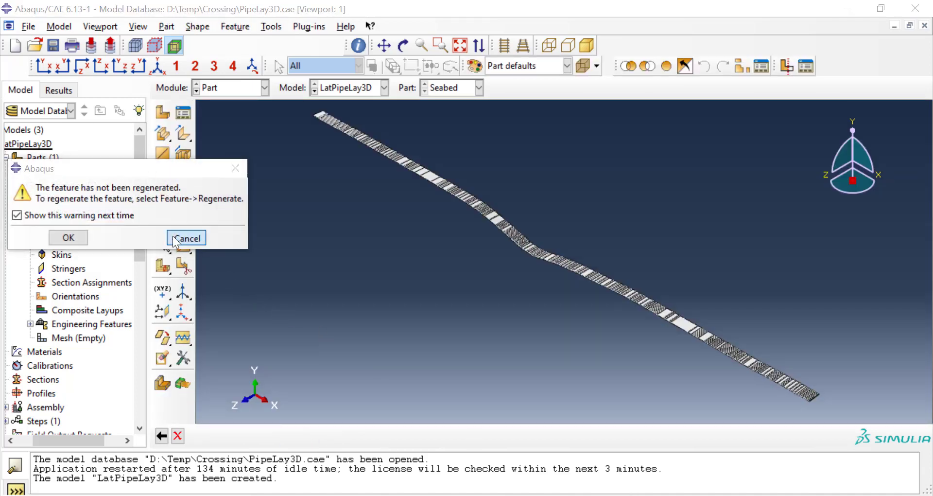
left_click(74, 240)
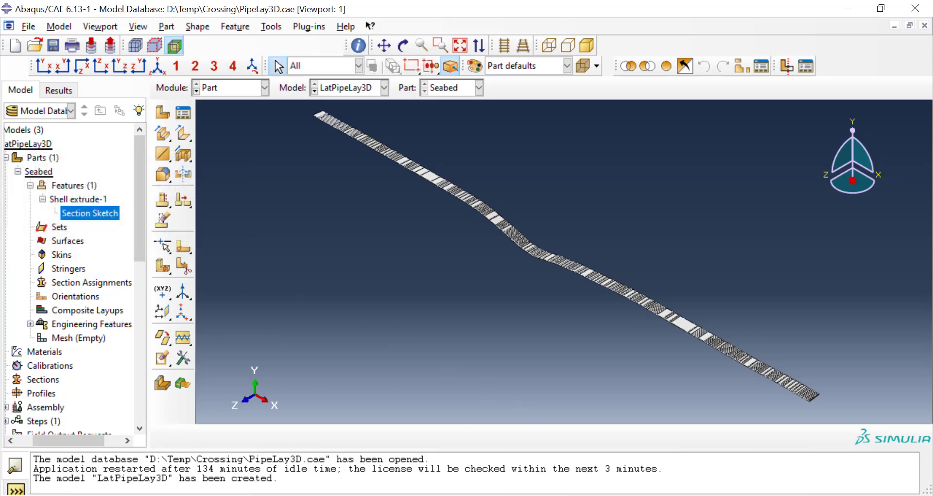
Step: Check the CreateModel.py script in Notepad++ and return to the Seabed part in Abaqus/CAE
left_click(507, 495)
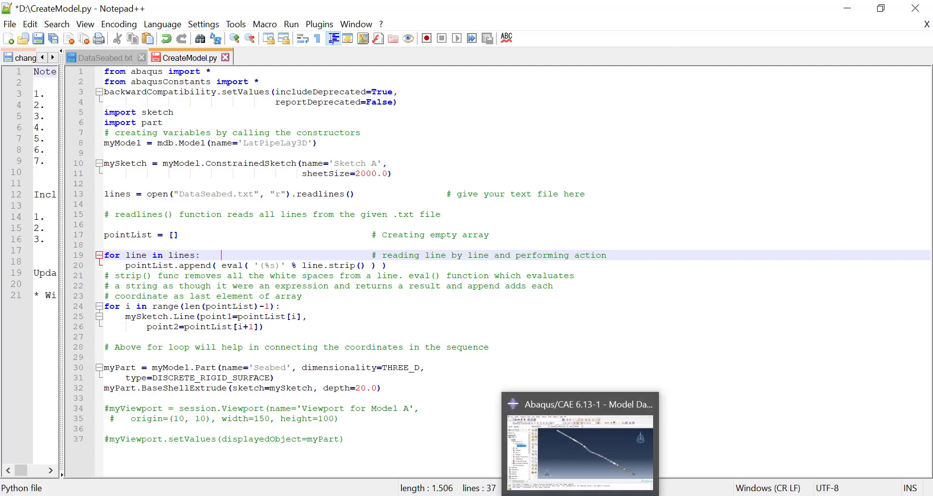
left_click(580, 495)
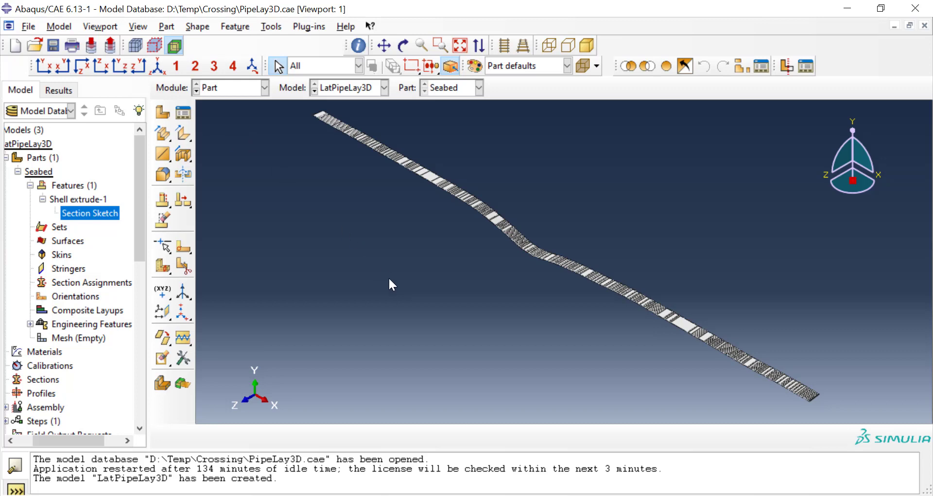
scroll(389, 280, "down", 2)
scroll(328, 141, "up", 2)
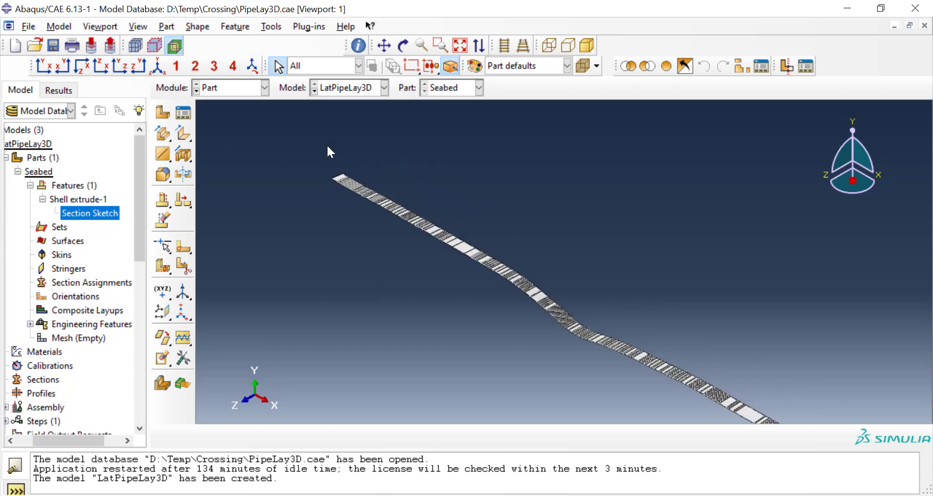
scroll(327, 144, "up", 1)
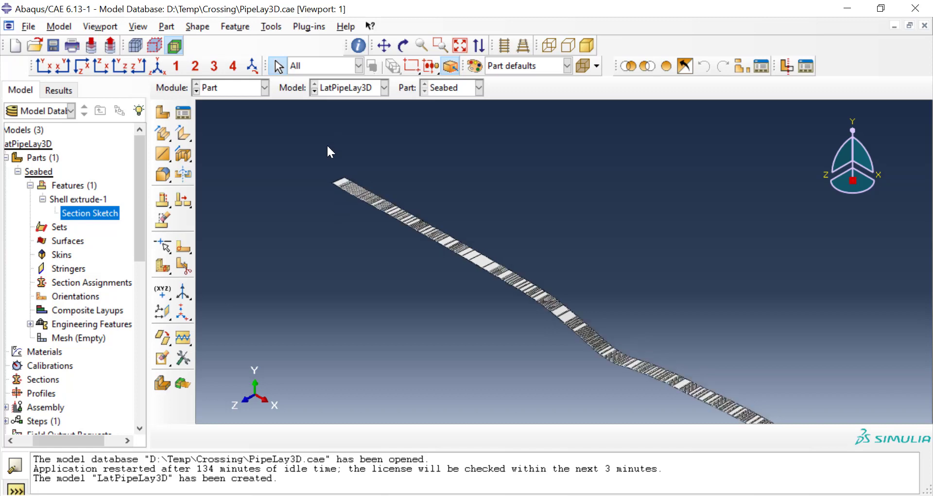
Step: Create a reference point at the midpoint of the Seabed part's end edge
left_click(277, 27)
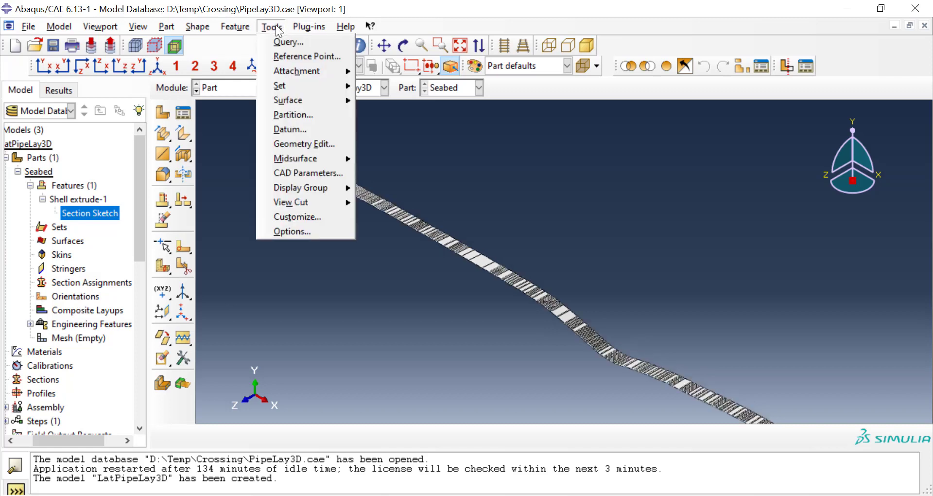
left_click(305, 57)
scroll(352, 145, "up", 2)
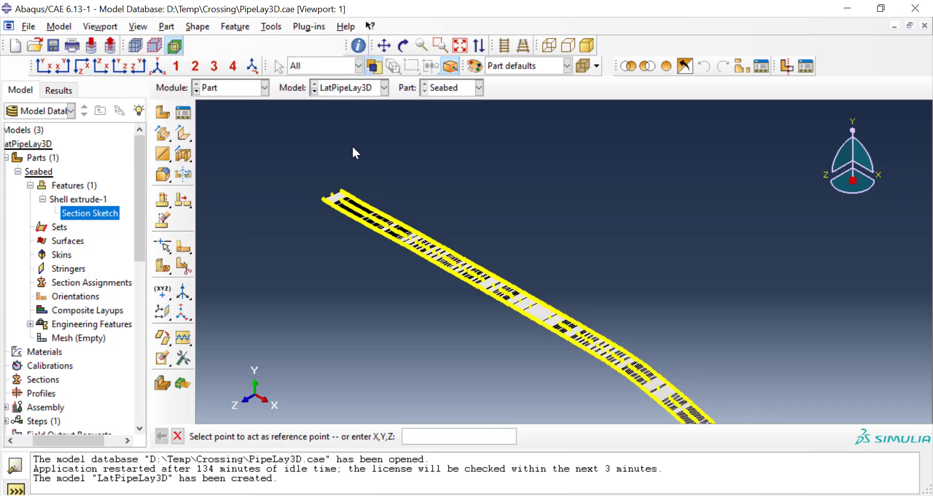
scroll(282, 237, "up", 2)
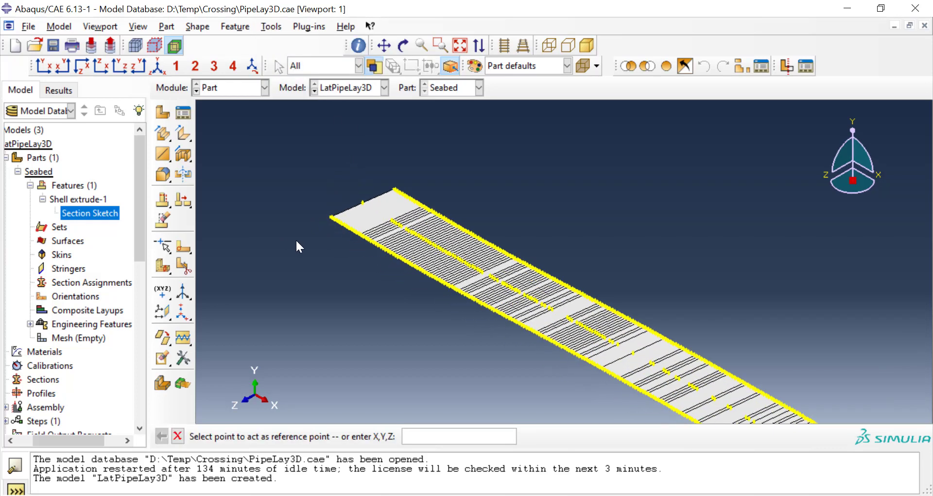
left_click(362, 203)
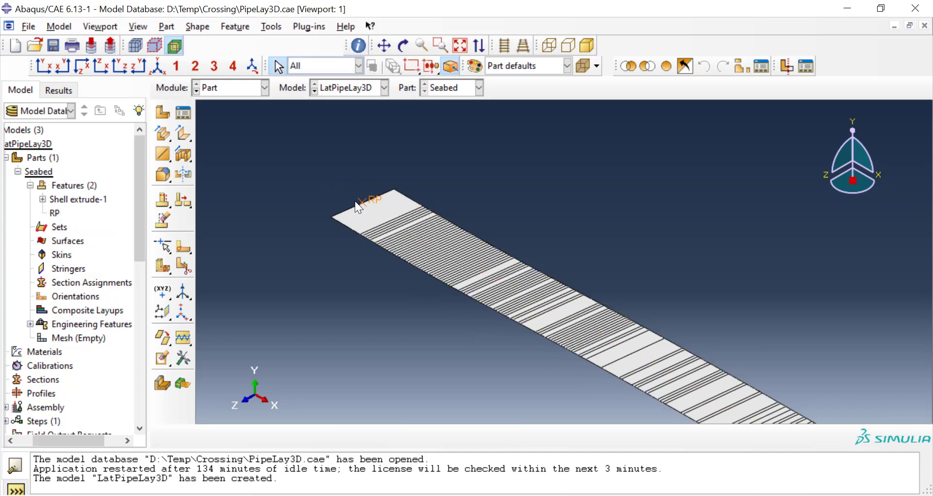
Step: Create a geometry set named RPSeabed on the Seabed part containing its reference point
scroll(345, 198, "down", 3)
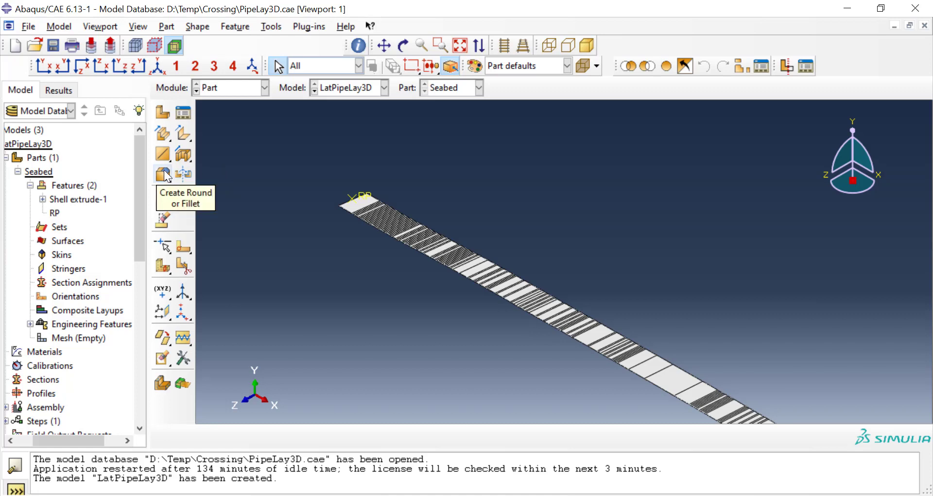
double_click(59, 227)
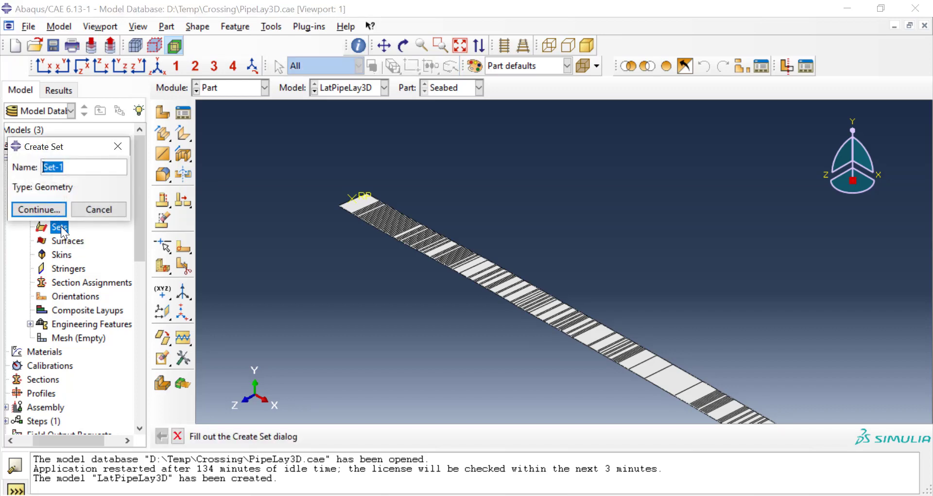
type("RPSeabed")
left_click(55, 214)
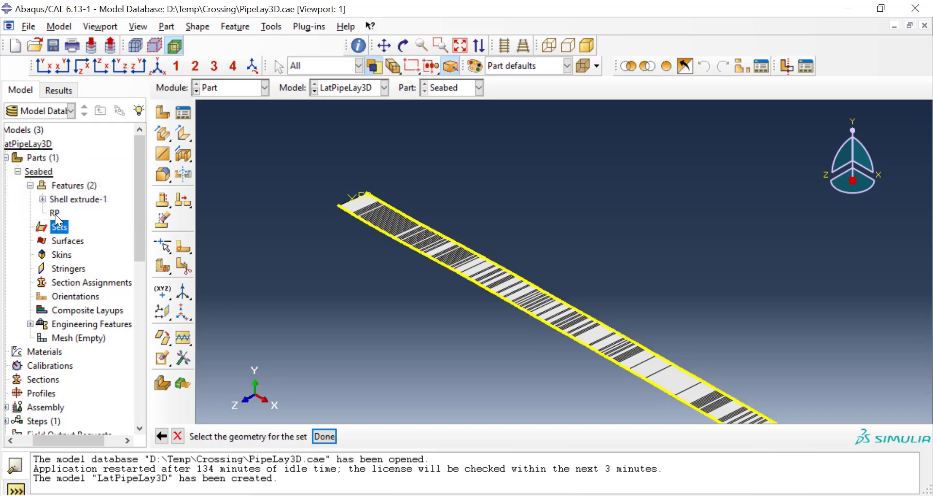
left_click(360, 194)
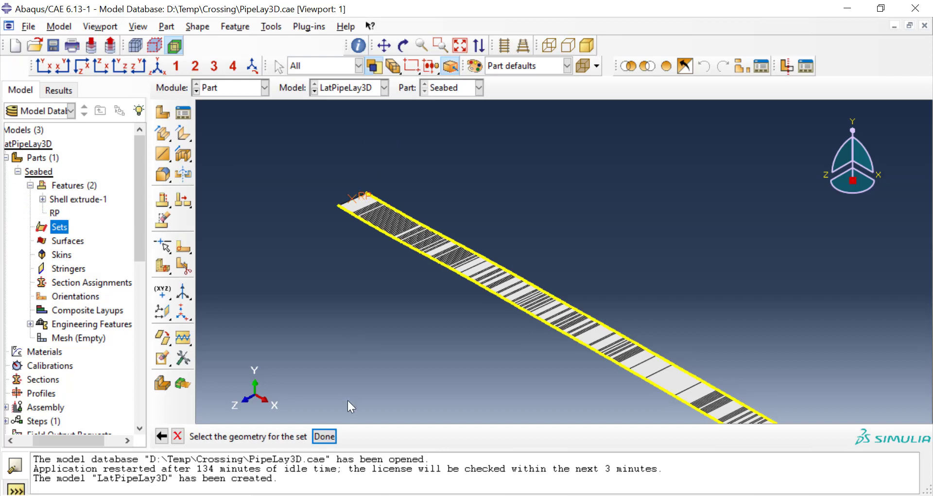
left_click(328, 435)
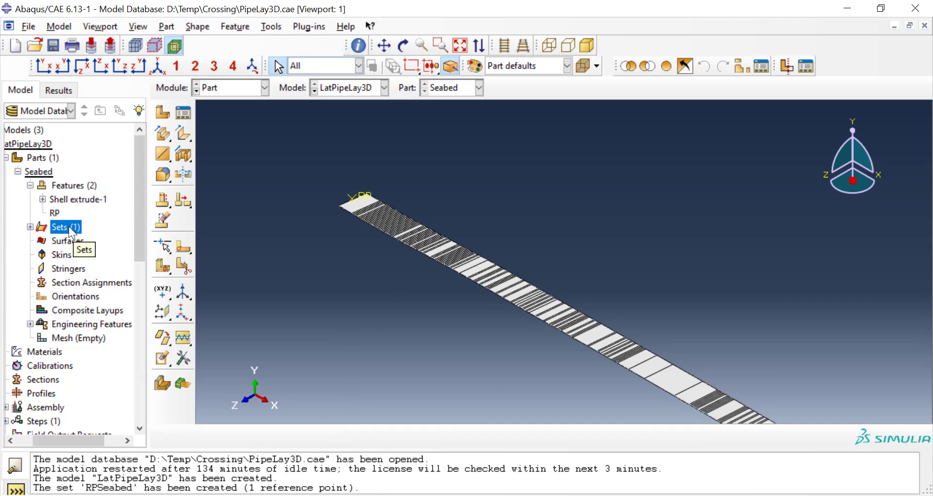
Step: Create a geometry set named Seabed containing all the part's faces and its reference point
scroll(462, 184, "down", 5)
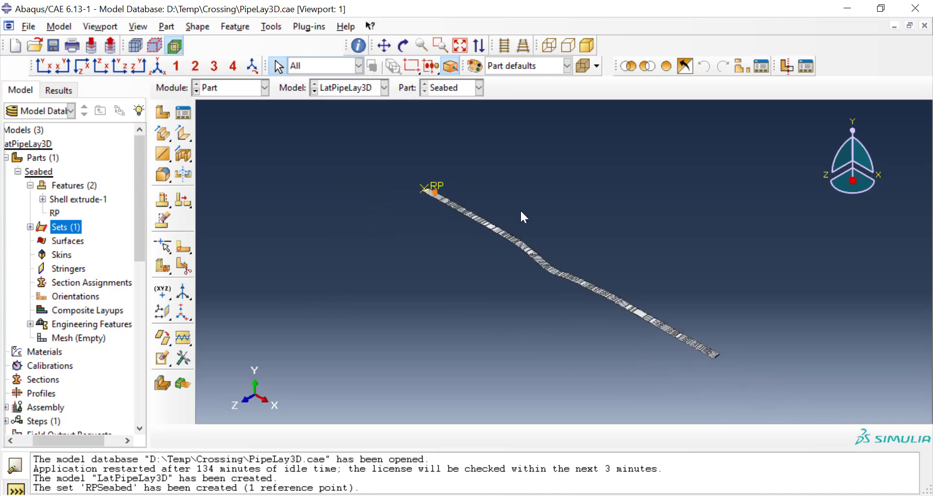
scroll(530, 212, "up", 1)
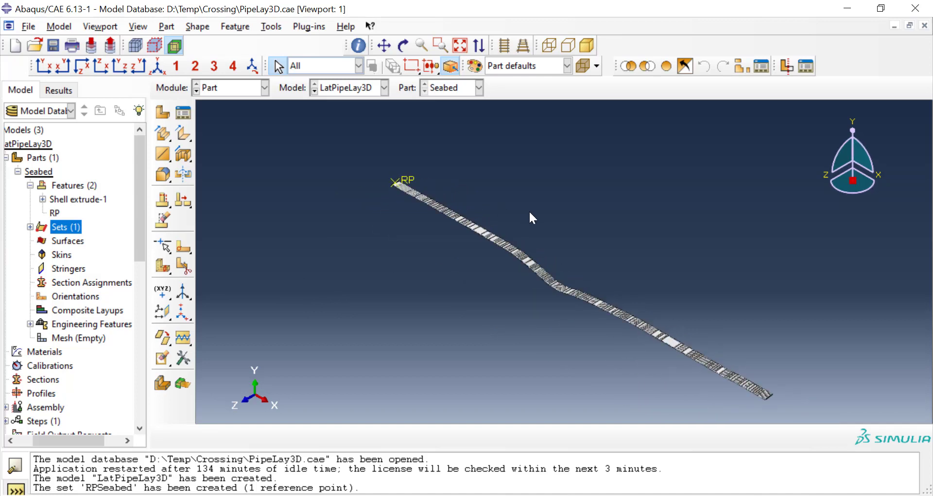
double_click(75, 227)
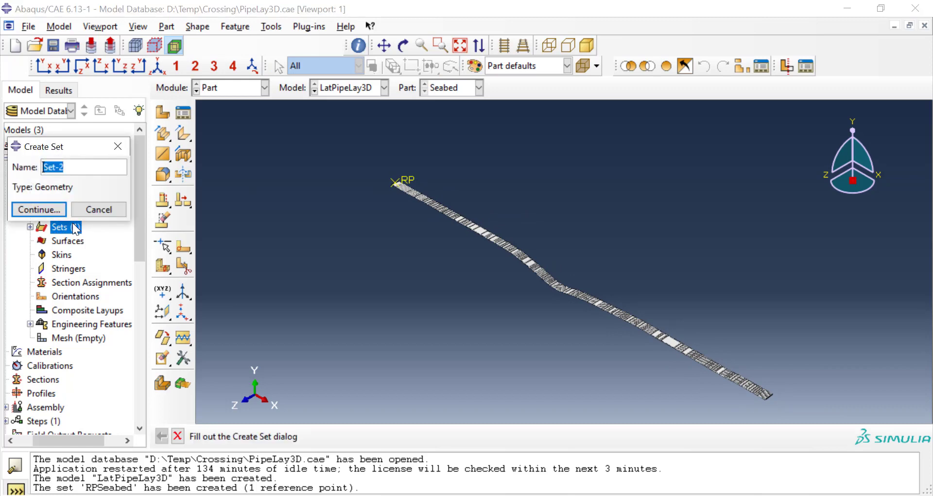
type("Seabed")
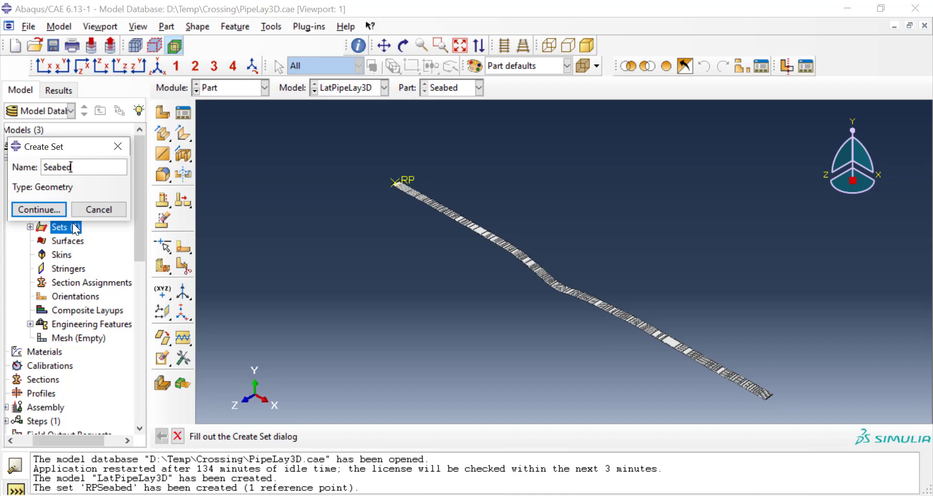
left_click(50, 214)
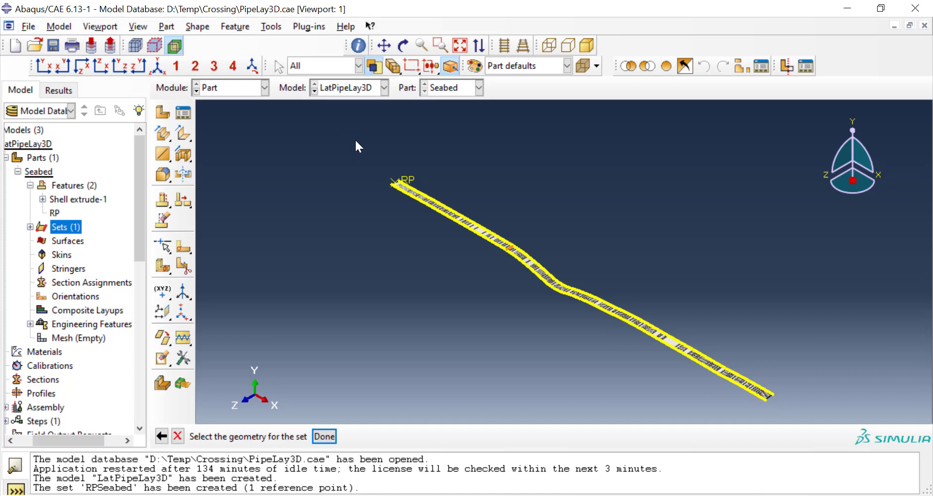
left_click_drag(356, 141, 809, 410)
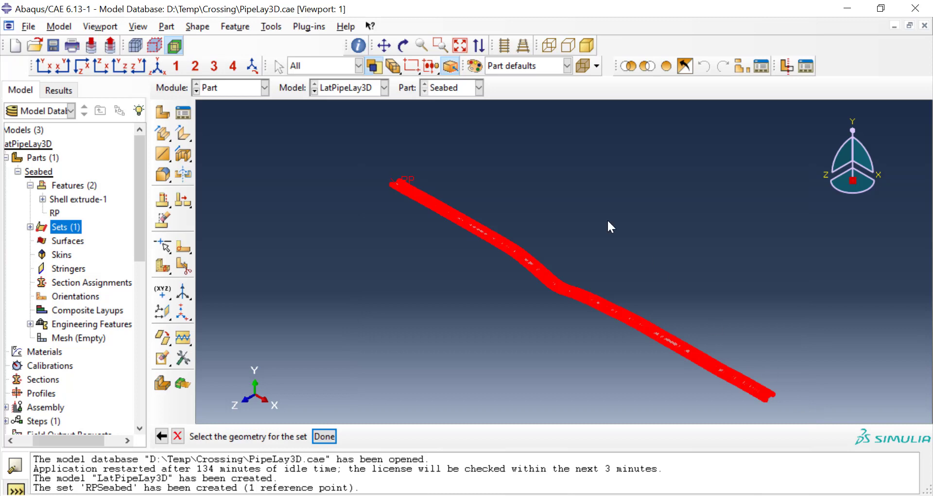
left_click(321, 431)
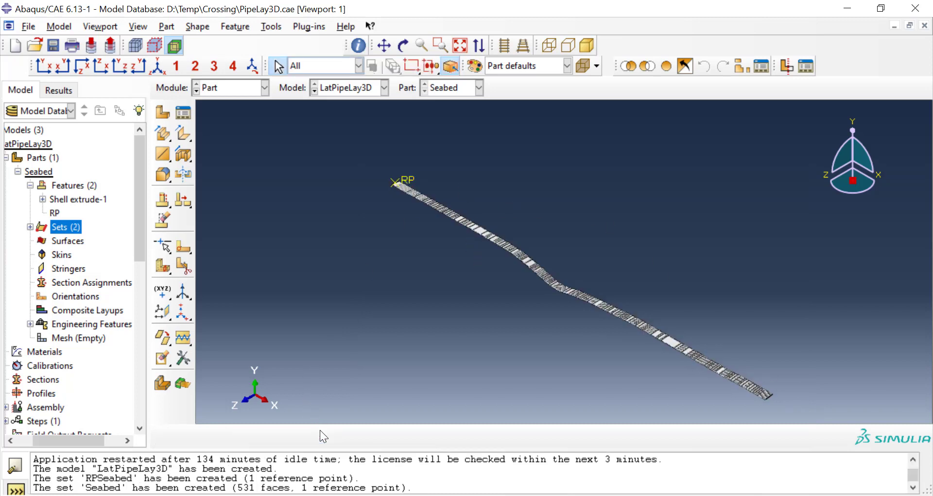
Step: Start a surface named SeabedSurf on the Seabed part and select all its shell faces as the regions
double_click(78, 245)
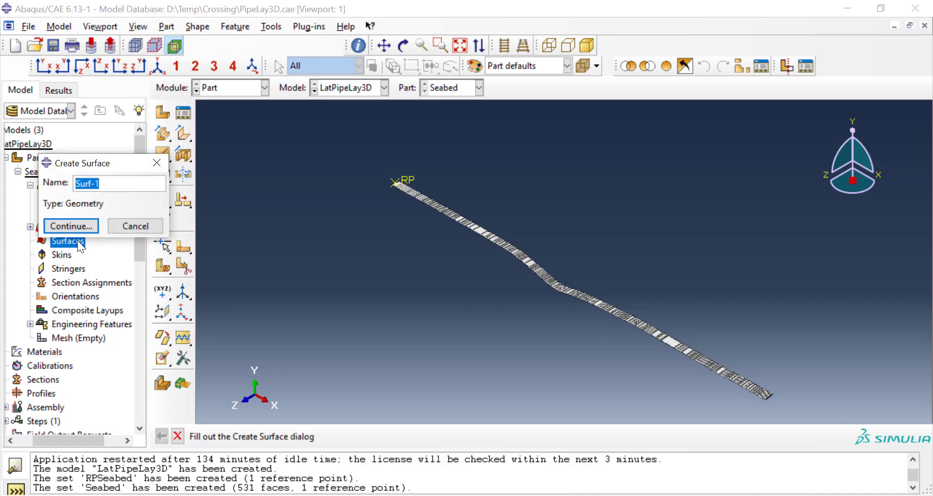
type("SeabedSurf")
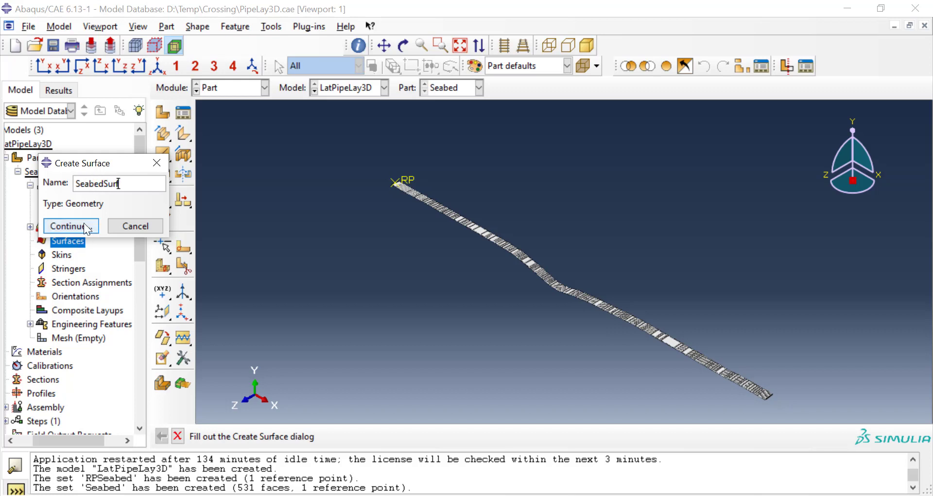
left_click(83, 224)
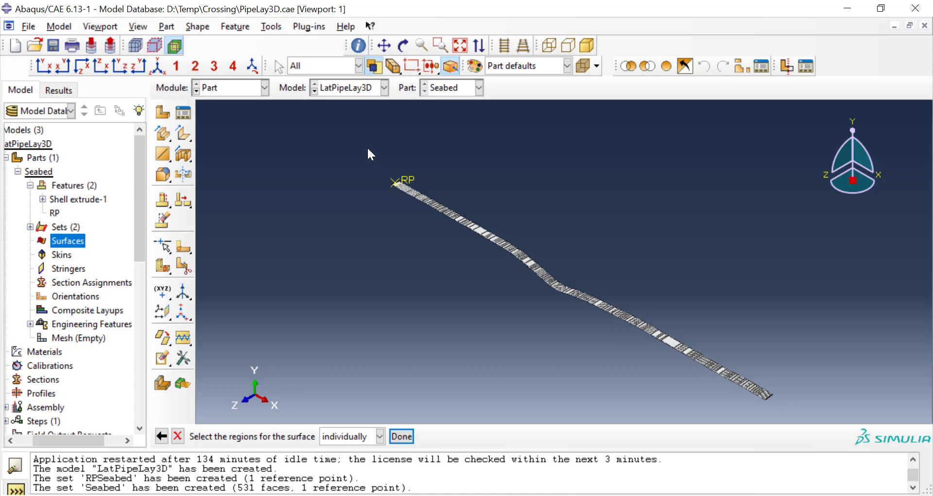
left_click_drag(368, 153, 796, 422)
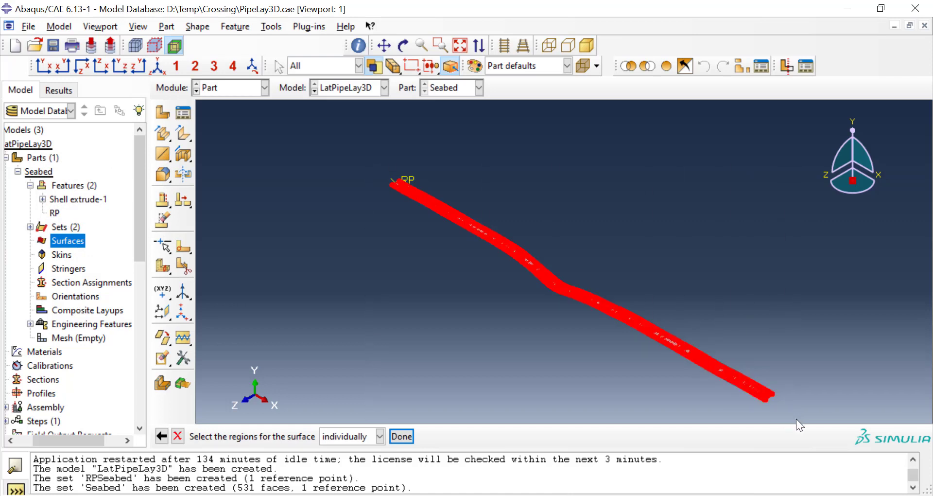
left_click(401, 436)
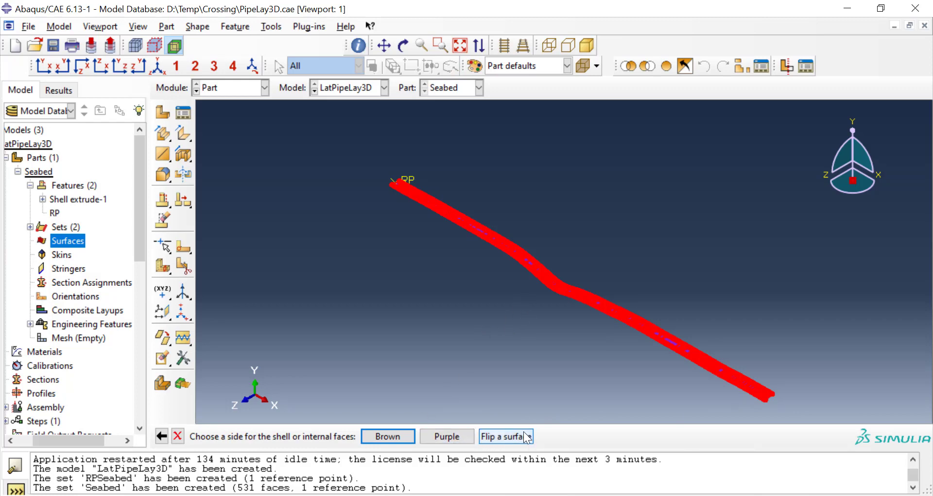
Step: Choose the purple side of the shell faces to complete the SeabedSurf surface on the Seabed part
scroll(541, 270, "down", 3)
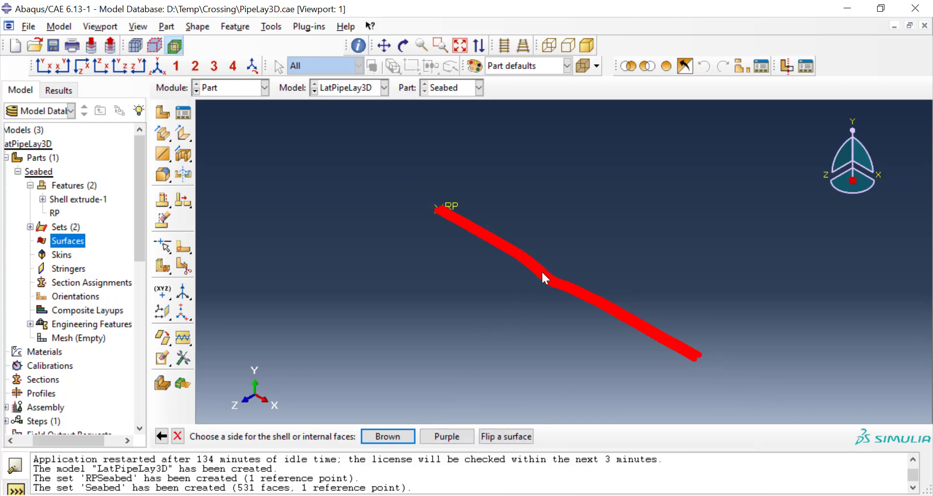
scroll(541, 274, "up", 1)
scroll(542, 276, "up", 5)
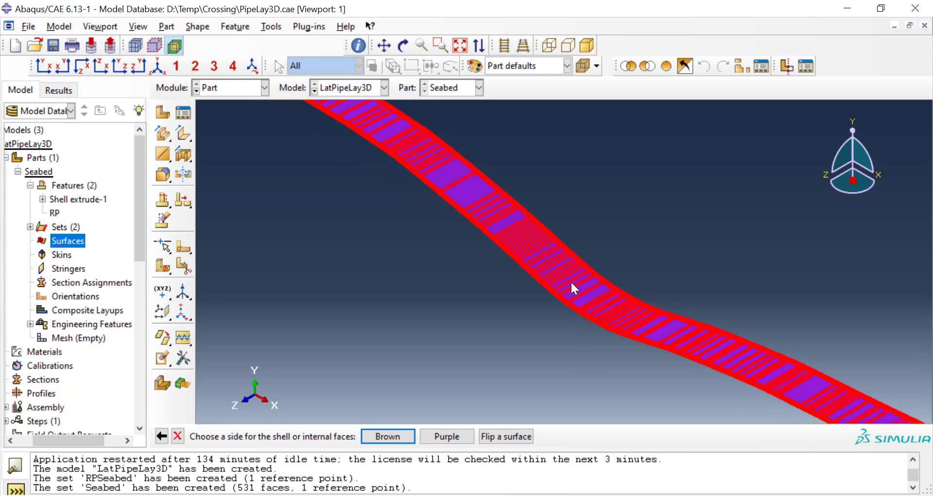
scroll(573, 292, "down", 3)
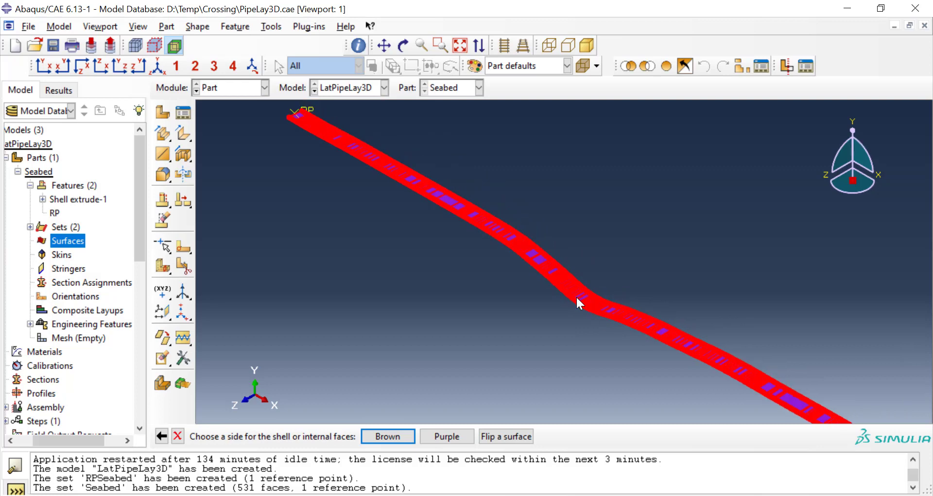
left_click_drag(524, 333, 575, 165, "ctrl+alt")
scroll(480, 317, "up", 6)
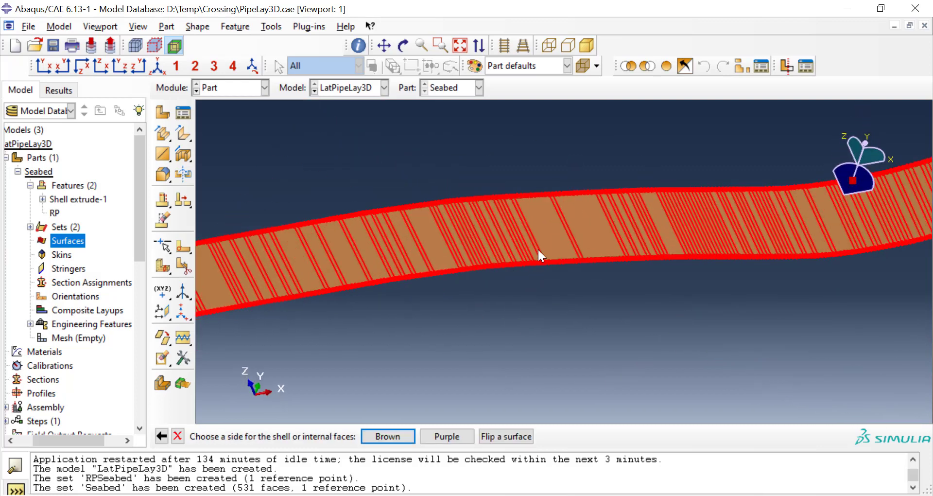
left_click_drag(537, 247, 528, 347, "ctrl+alt")
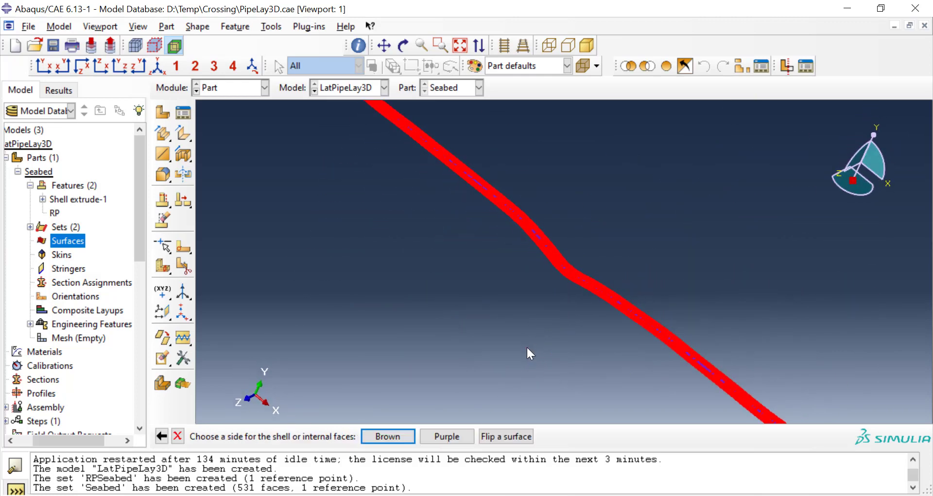
left_click(454, 436)
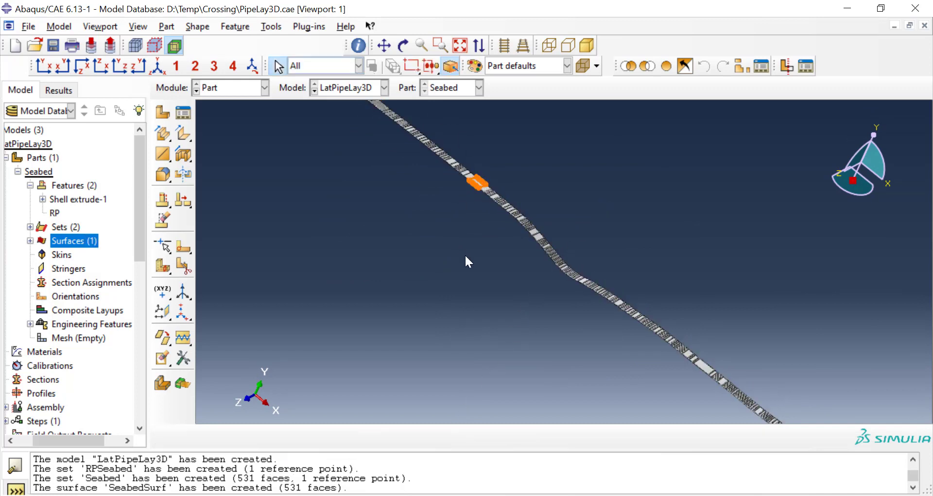
Step: Switch to the Mesh module and mesh the whole Seabed part
scroll(466, 258, "down", 2)
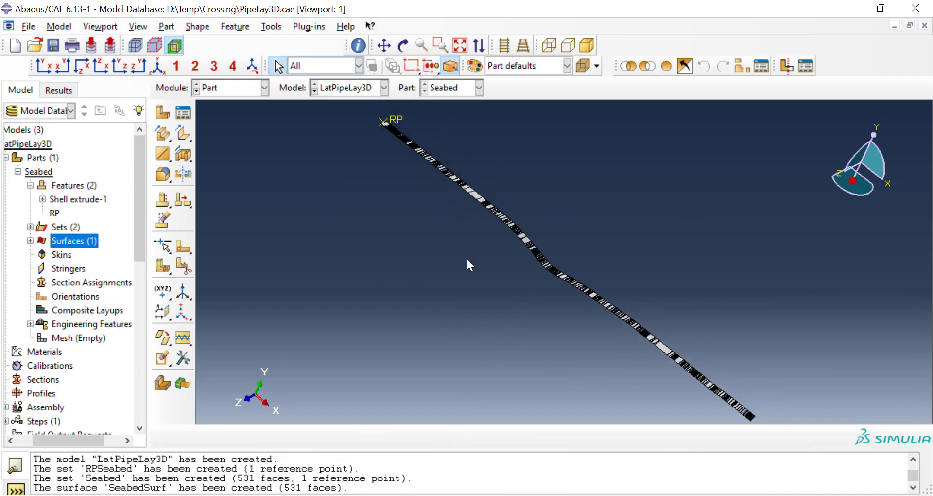
left_click(243, 89)
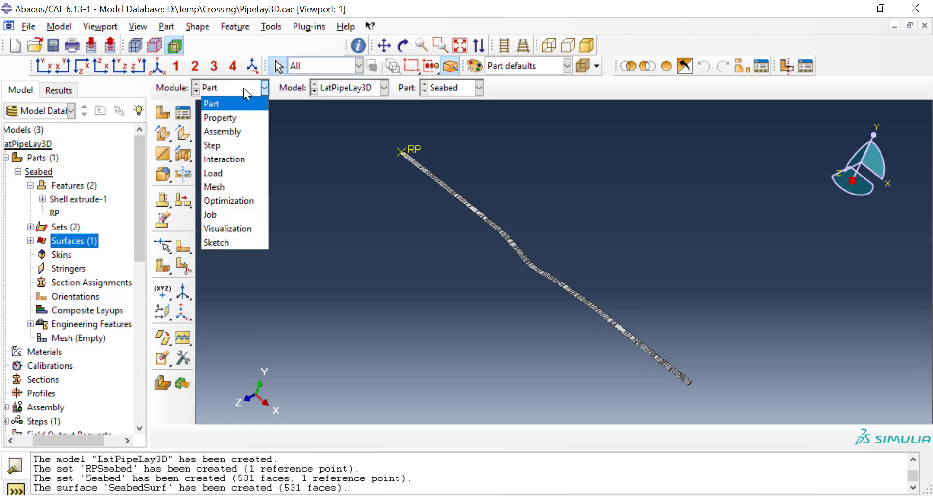
left_click(243, 186)
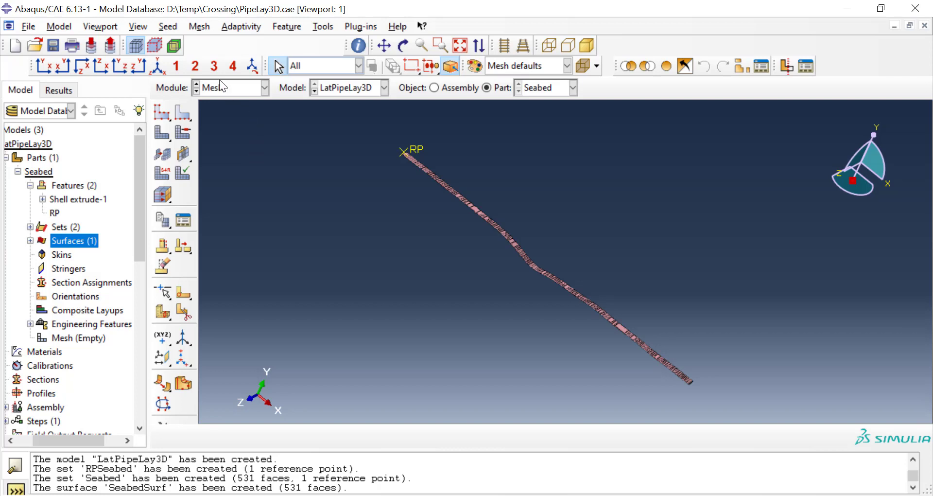
left_click(202, 28)
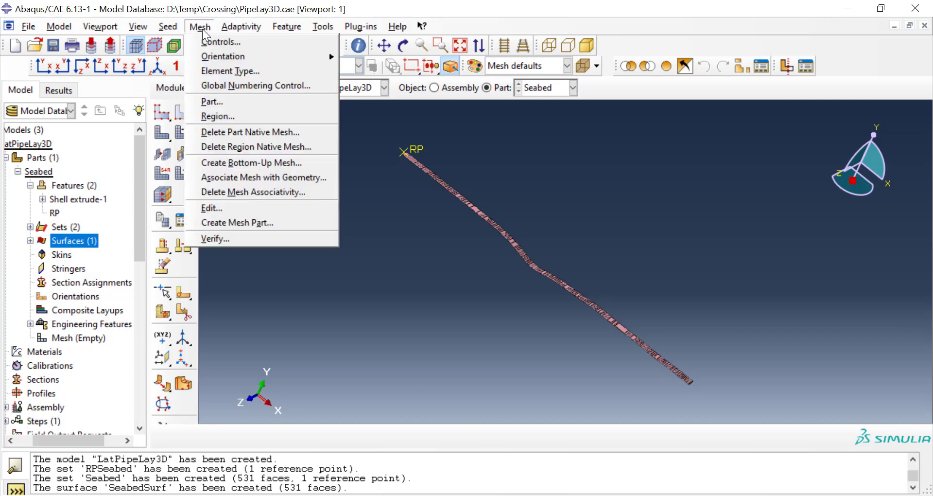
left_click(234, 102)
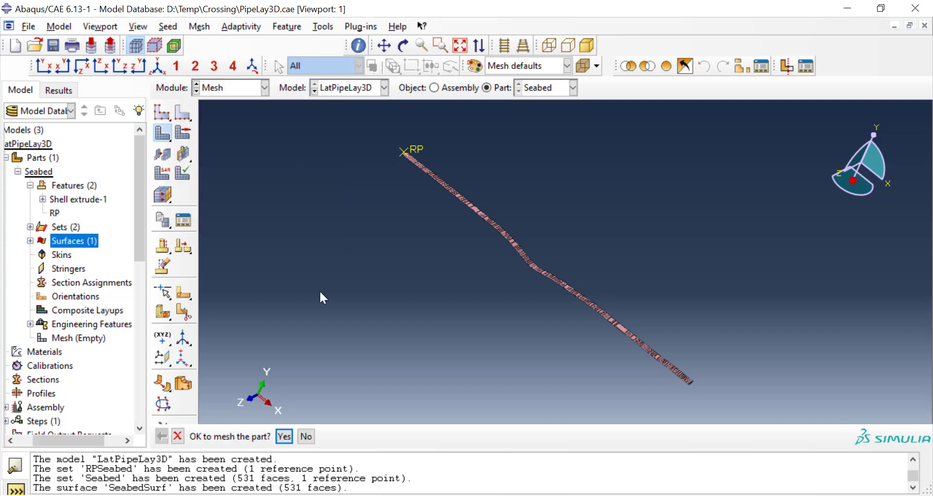
left_click(285, 436)
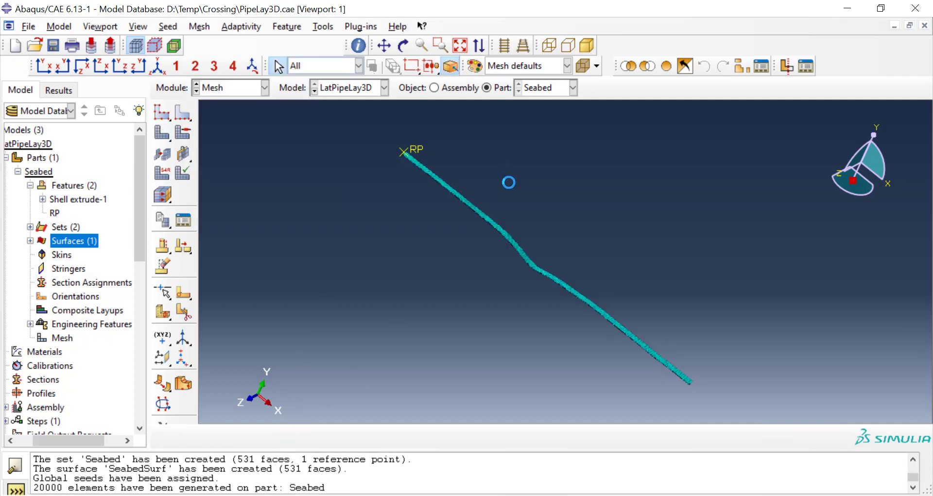
Step: Examine the generated element mesh along the length of the Seabed strip
scroll(512, 204, "down", 2)
scroll(514, 208, "up", 4)
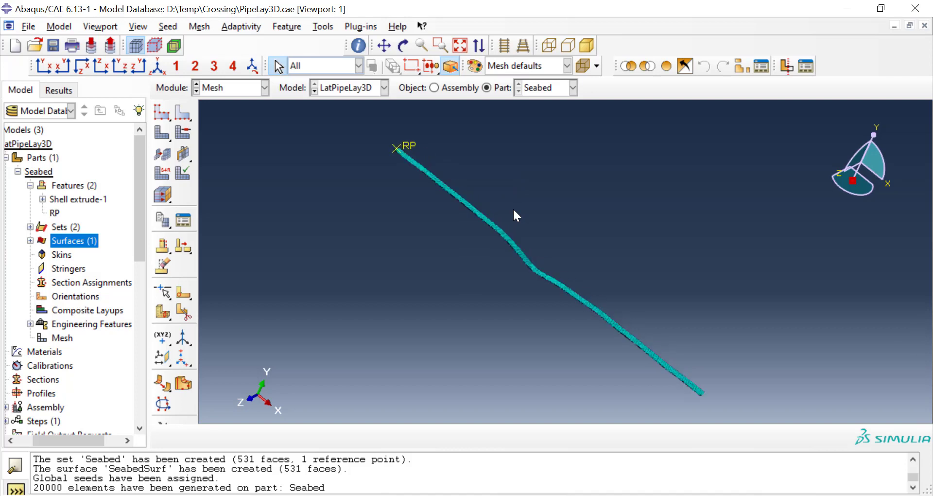
left_click_drag(637, 169, 614, 215, "ctrl+alt")
scroll(618, 223, "down", 2)
mouse_move(556, 301)
left_mouse_down("ctrl+alt")
mouse_move(618, 294)
mouse_move(646, 258)
mouse_move(504, 229)
left_mouse_up("ctrl+alt")
scroll(527, 214, "up", 5)
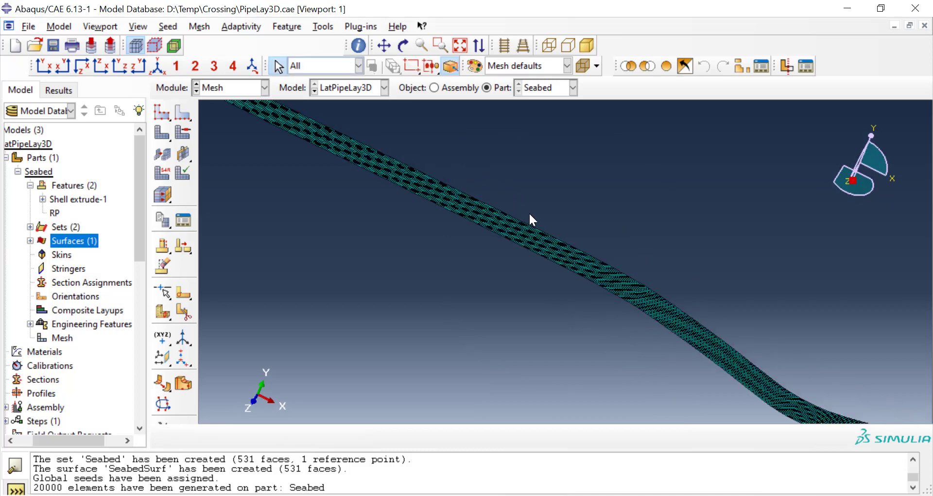
scroll(529, 215, "down", 5)
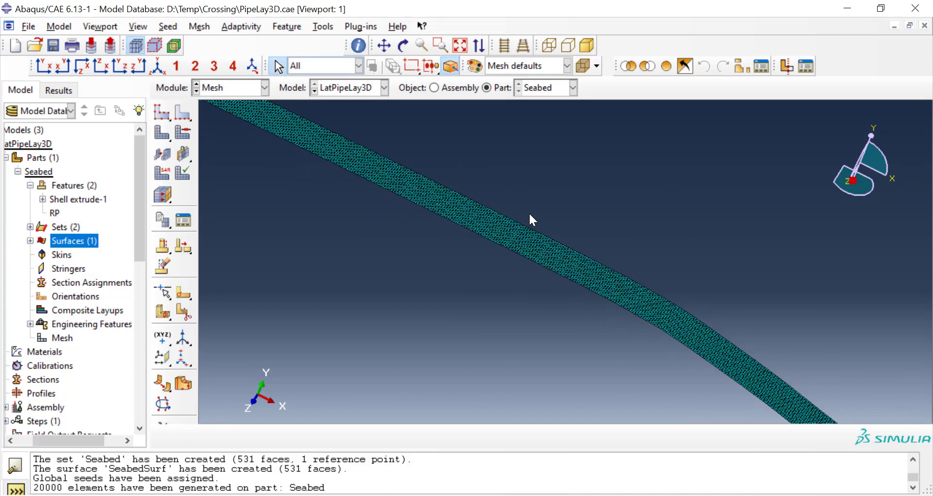
scroll(516, 247, "down", 1)
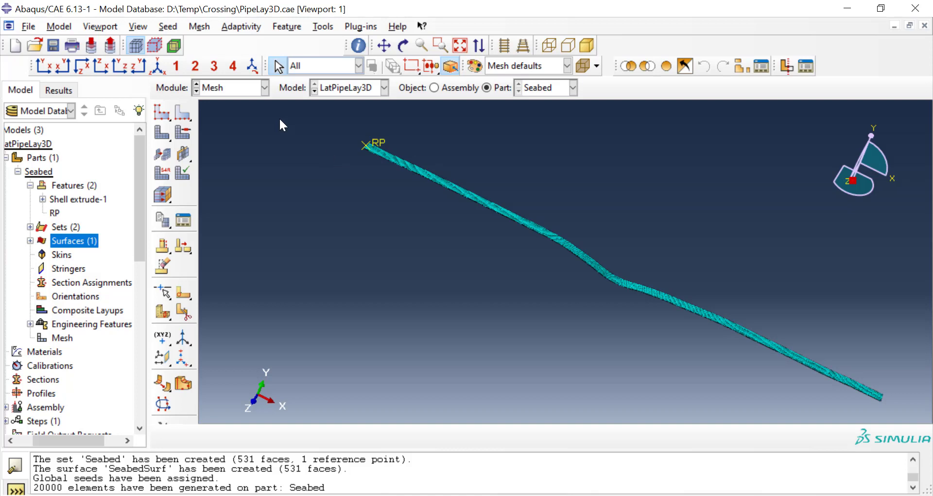
Step: Start a 3D deformable planar wire part named Pipa with an approximate size of 2000
double_click(51, 160)
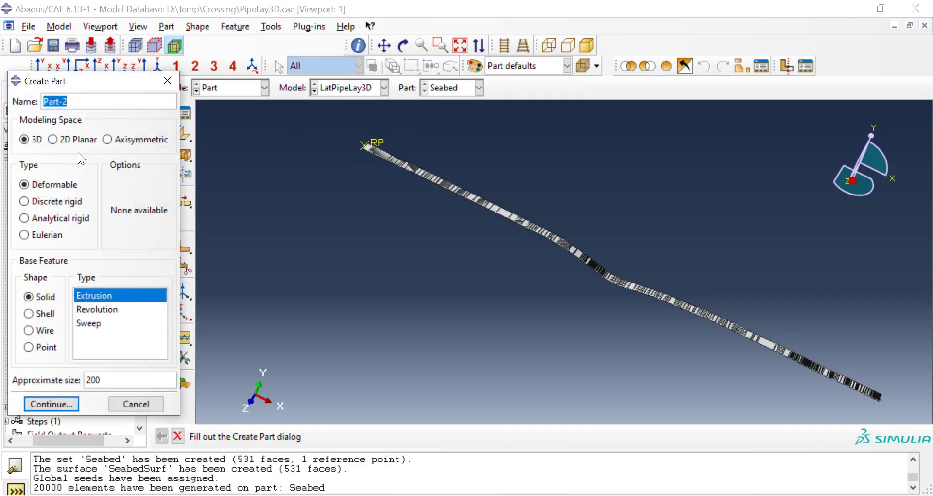
type("Pipa")
left_click(41, 335)
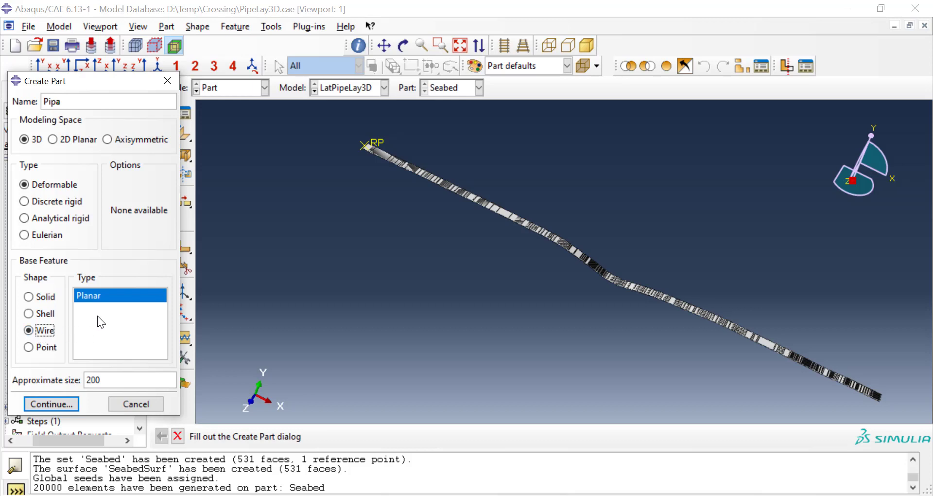
left_click(116, 379)
type("0")
left_click(69, 402)
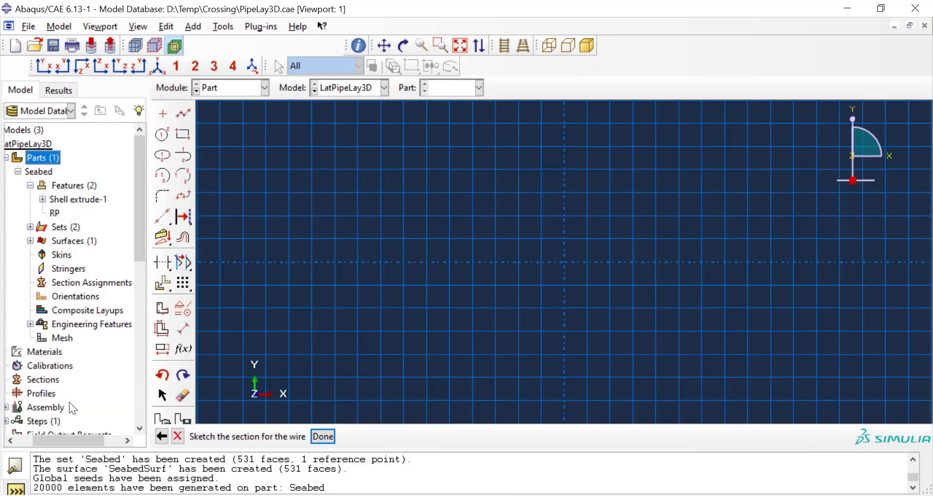
Step: Sketch a horizontal line from 0,0 to 1000,0 and finish the sketch to build the Pipa wire part
left_click(183, 114)
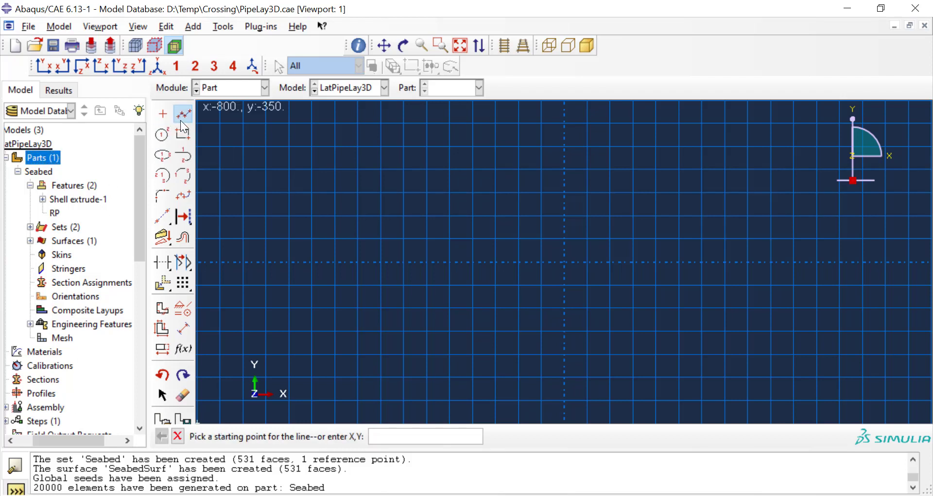
type("0,0")
key("Return")
type("1000")
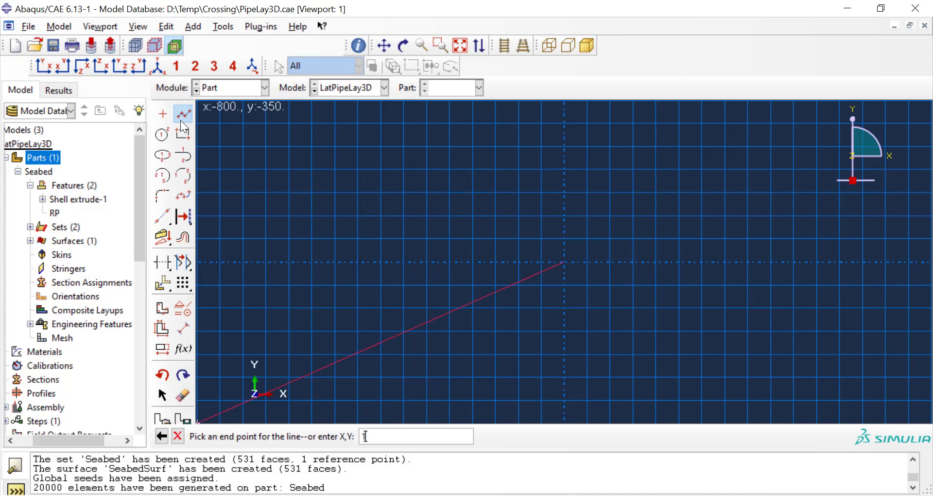
type(",0")
key("Return")
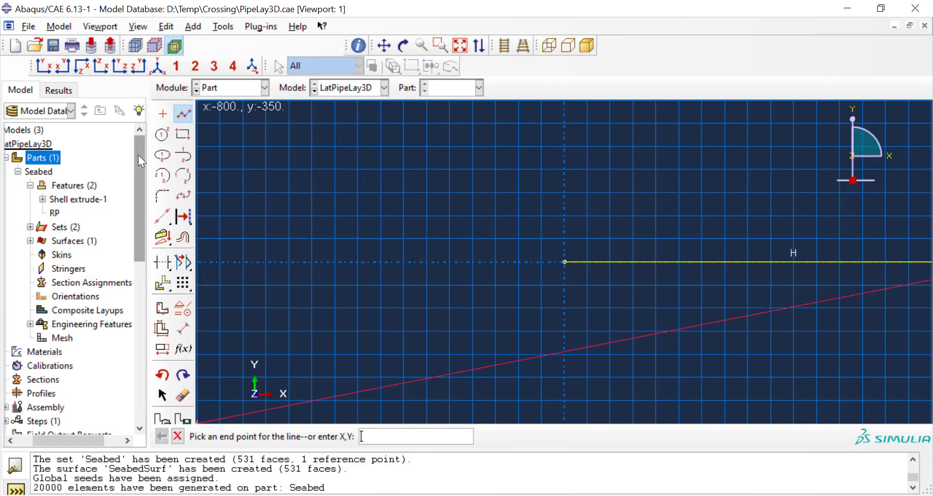
left_click(178, 436)
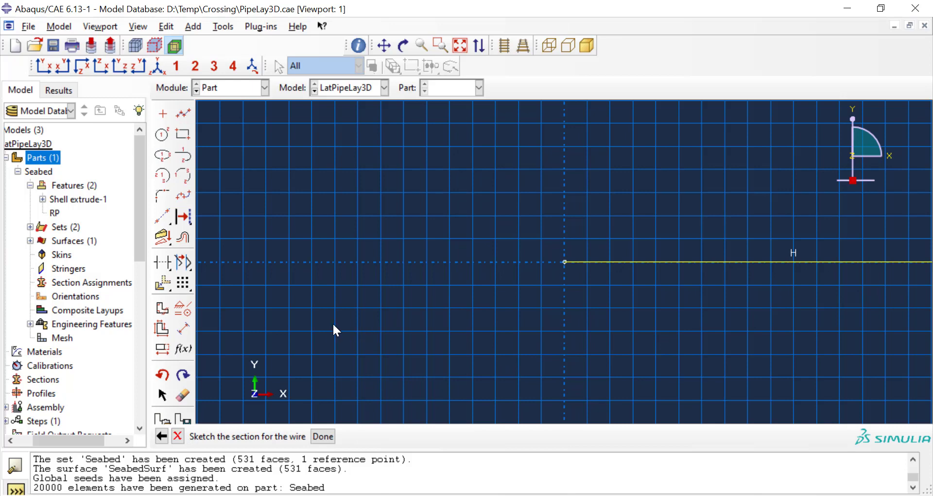
scroll(334, 325, "down", 3)
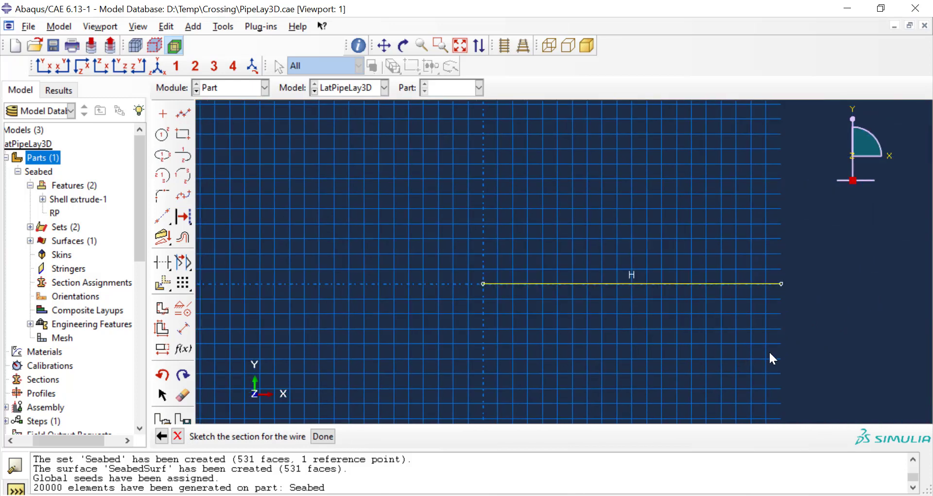
scroll(776, 349, "up", 3)
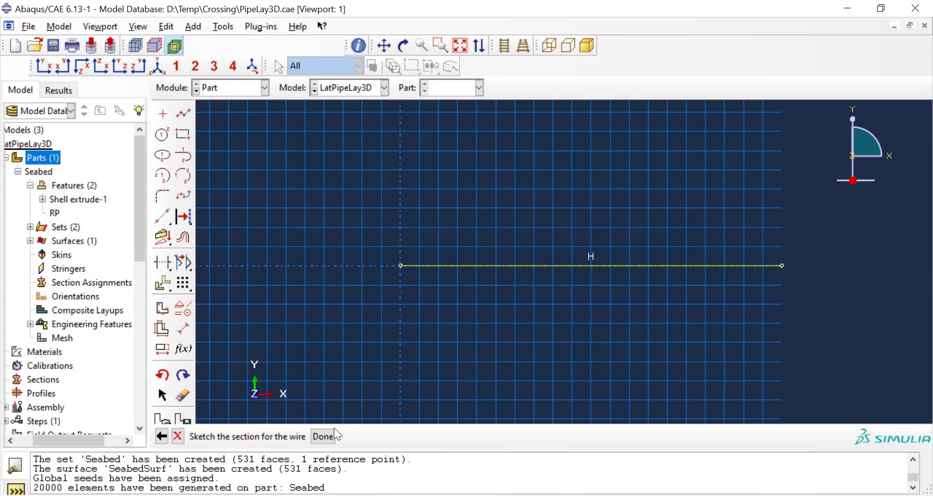
left_click(323, 435)
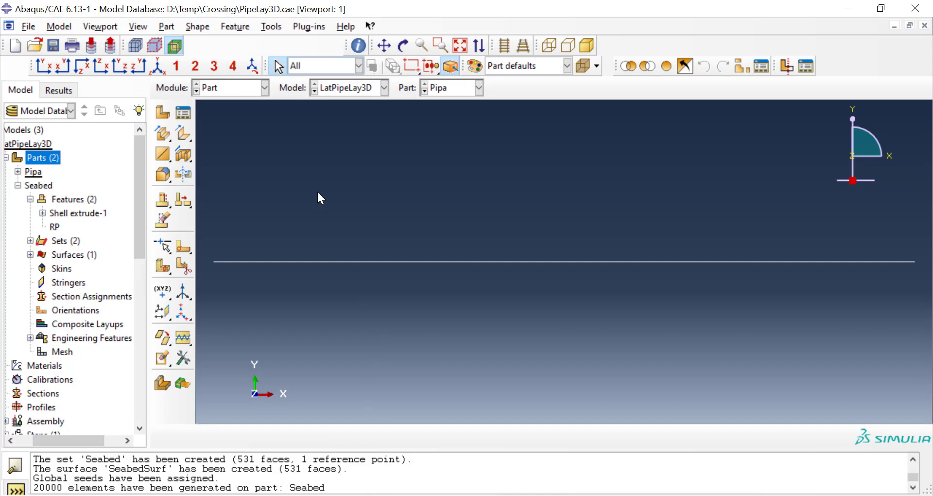
Step: Collapse the Seabed part in the model tree and open the global seed settings for Pipa in the Mesh module
left_click(18, 184)
left_click(232, 86)
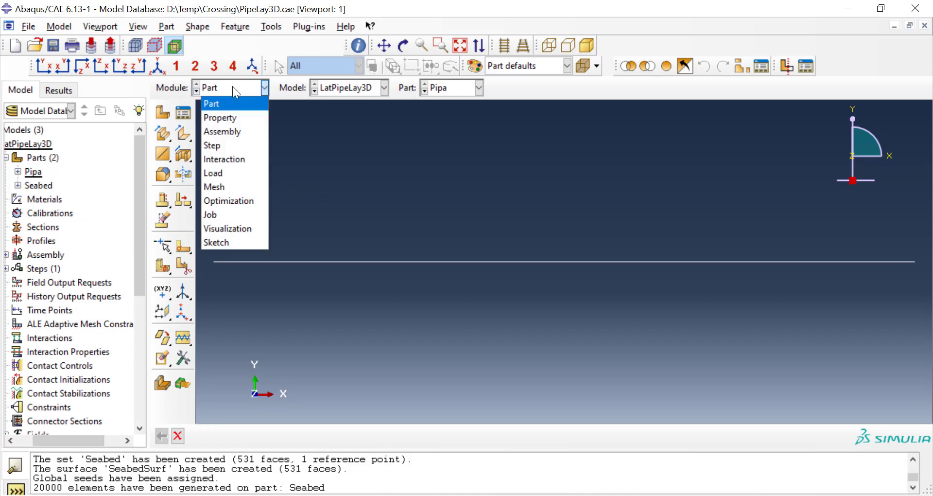
left_click(235, 188)
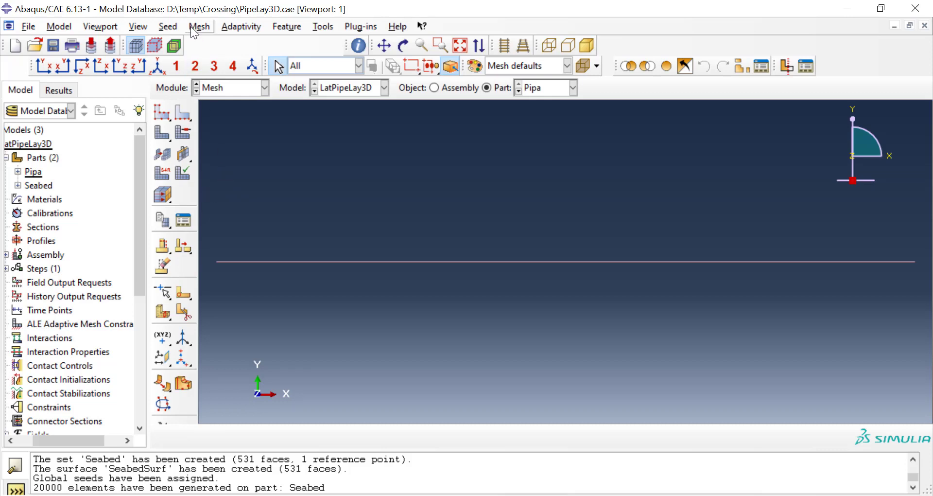
left_click(166, 27)
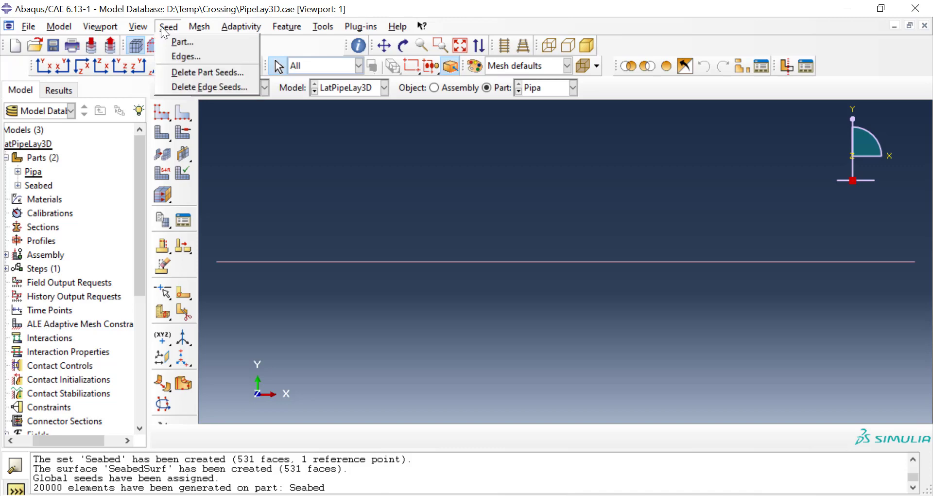
left_click(170, 42)
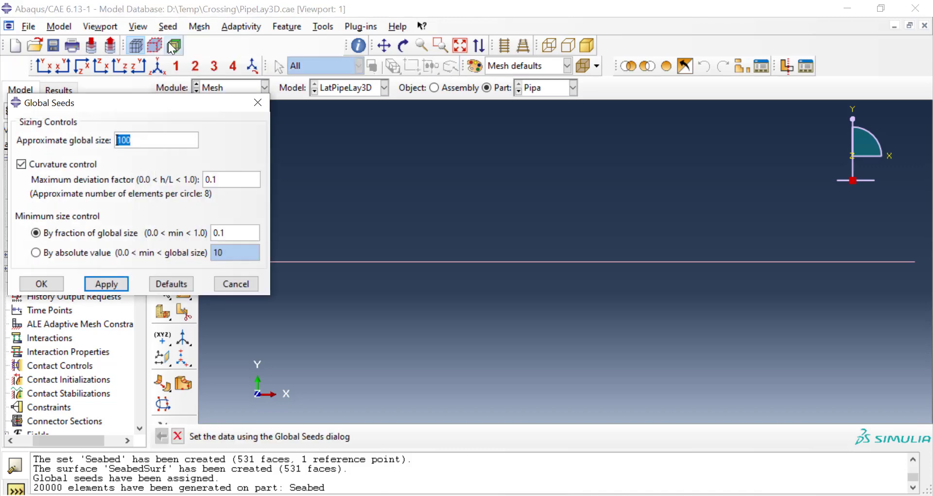
Step: Apply global seeds with an approximate size of 100 to the Pipa part and inspect their spacing
left_click(120, 286)
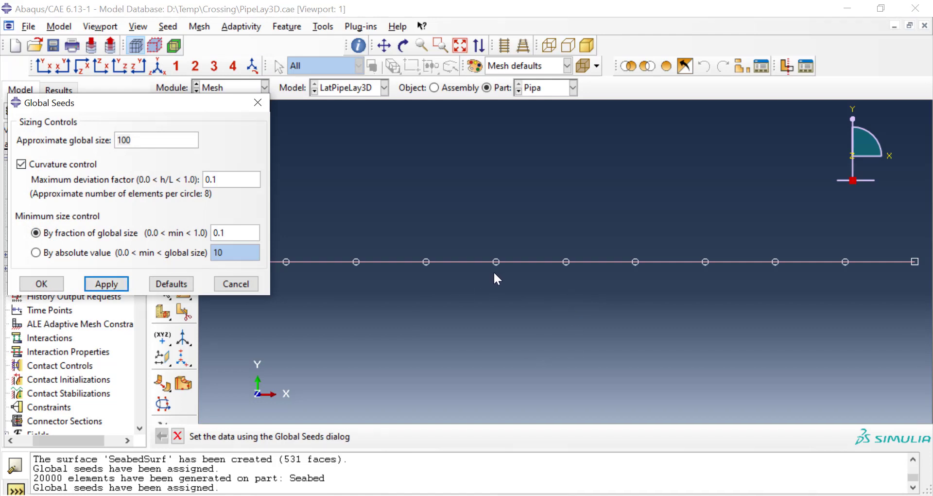
scroll(562, 350, "down", 3)
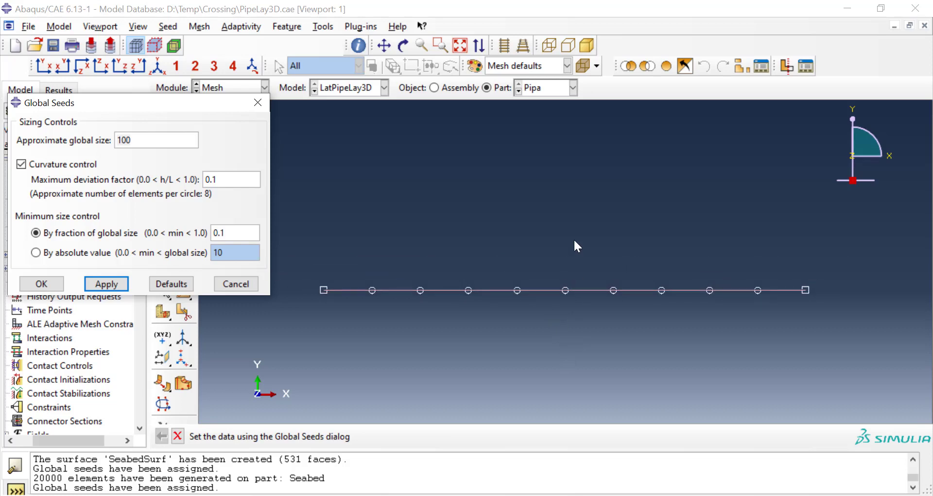
scroll(574, 240, "up", 5)
scroll(574, 240, "down", 3)
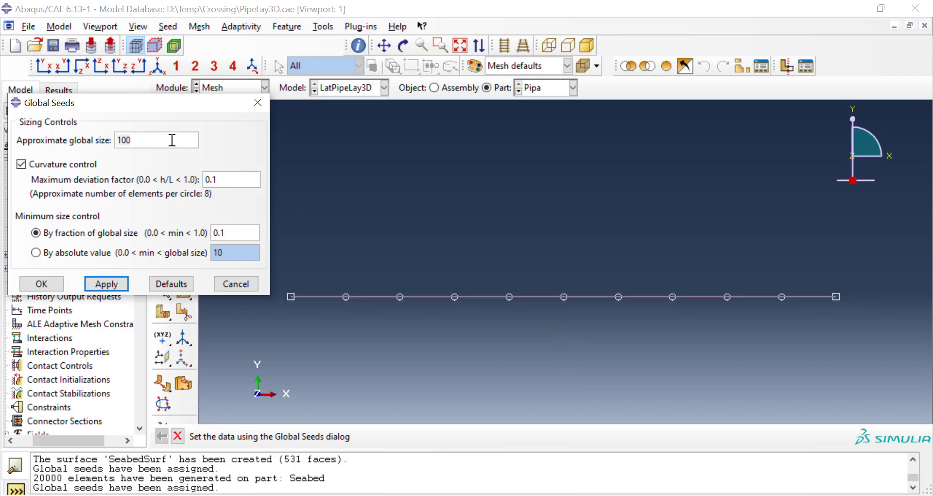
Step: Set the approximate global seed size of the Pipa part to 10 and confirm the seeding
double_click(144, 136)
type("10")
left_click(106, 283)
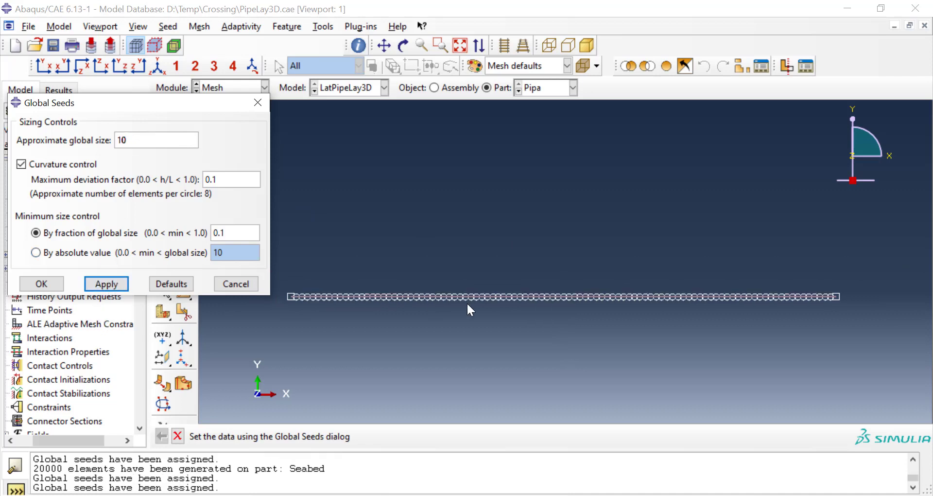
left_click(55, 285)
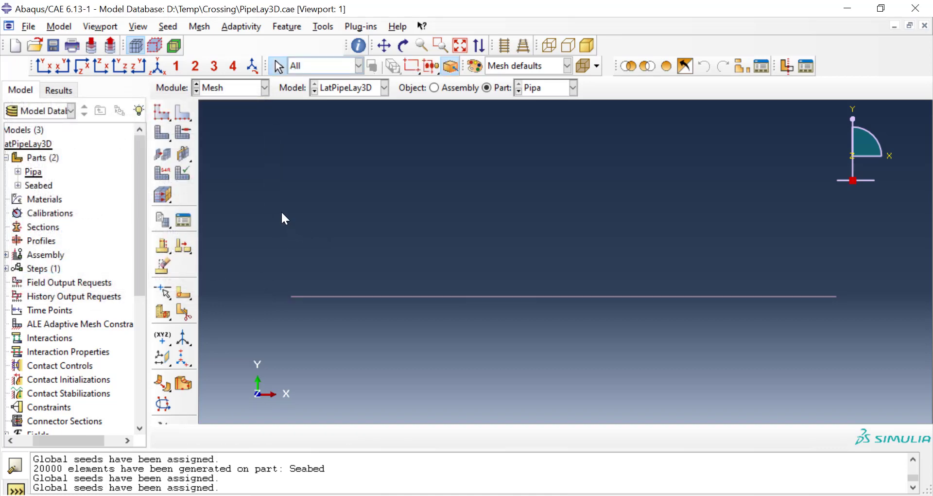
Step: Assign the Standard linear Pipe family element type PIPE31 to the Pipa part
left_click(203, 28)
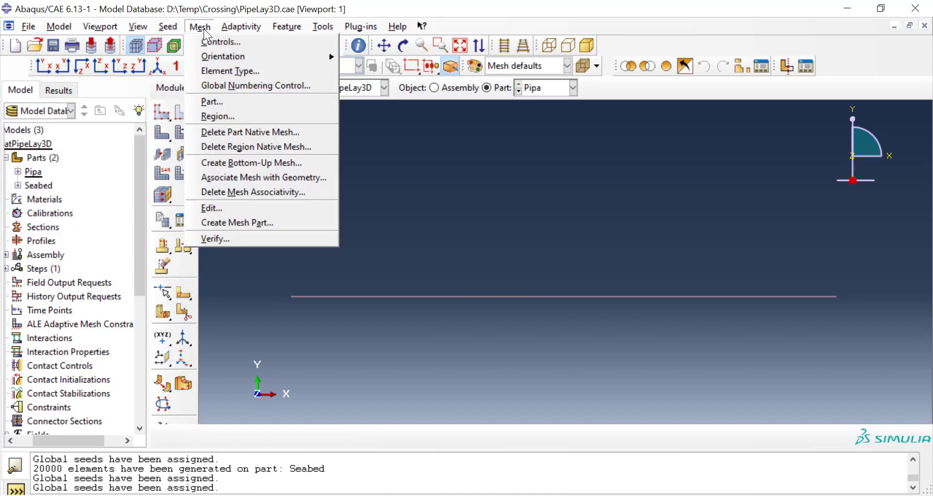
left_click(213, 68)
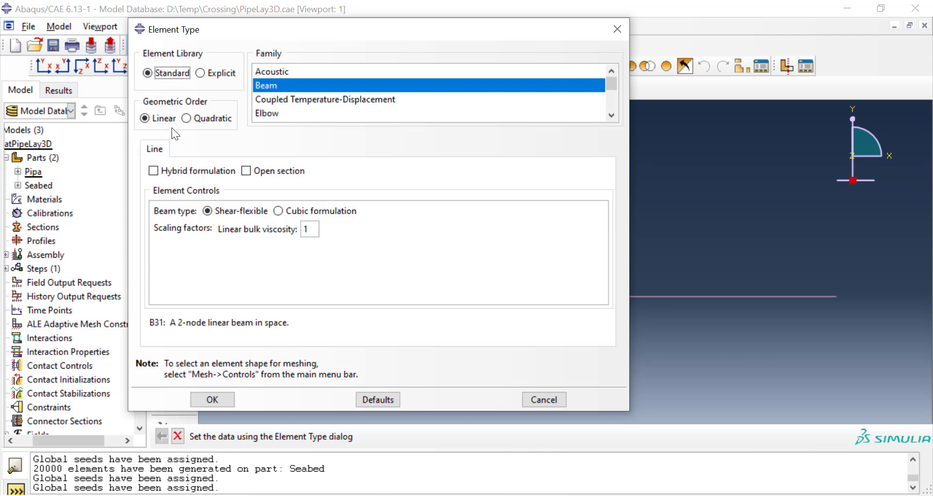
scroll(333, 78, "down", 2)
scroll(333, 78, "down", 1)
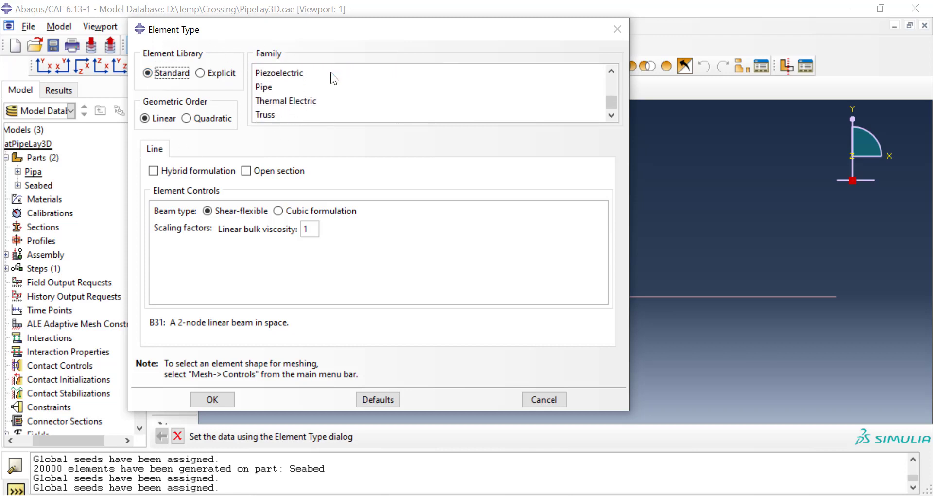
left_click(262, 88)
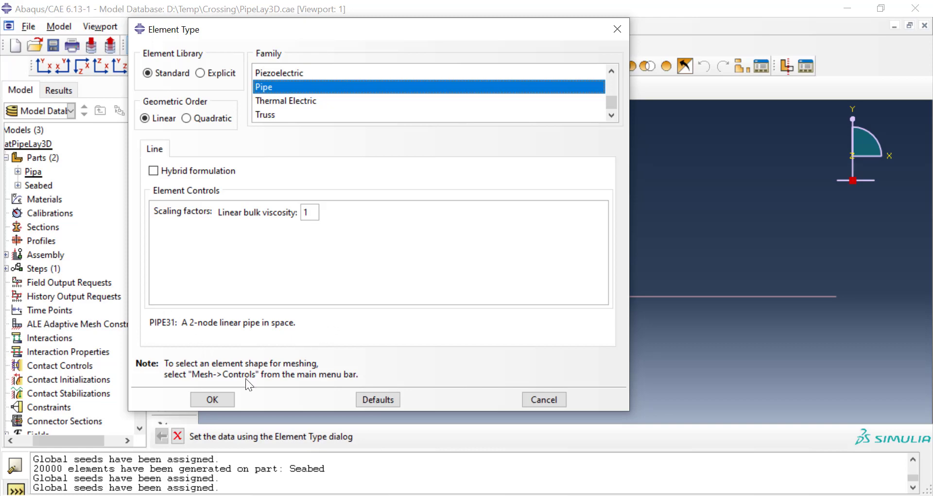
left_click(229, 399)
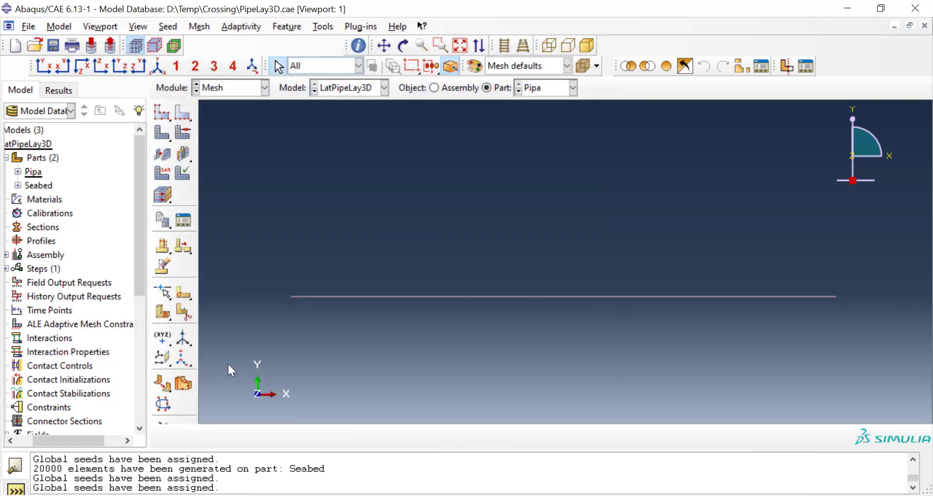
Step: Generate the mesh on the whole Pipa part
left_click(198, 25)
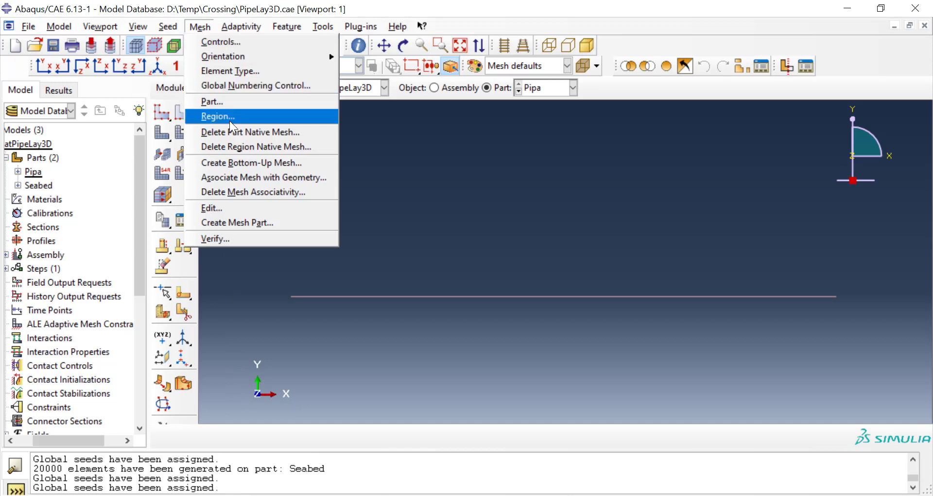
left_click(238, 103)
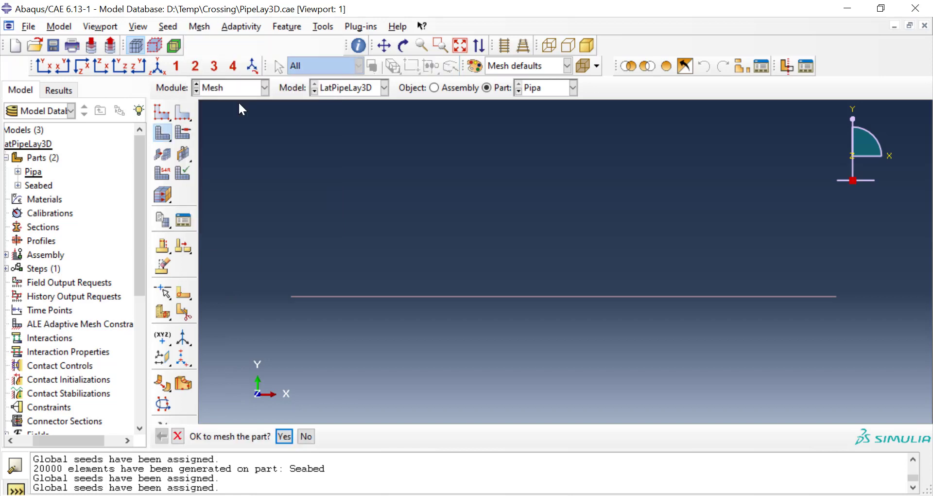
left_click(283, 435)
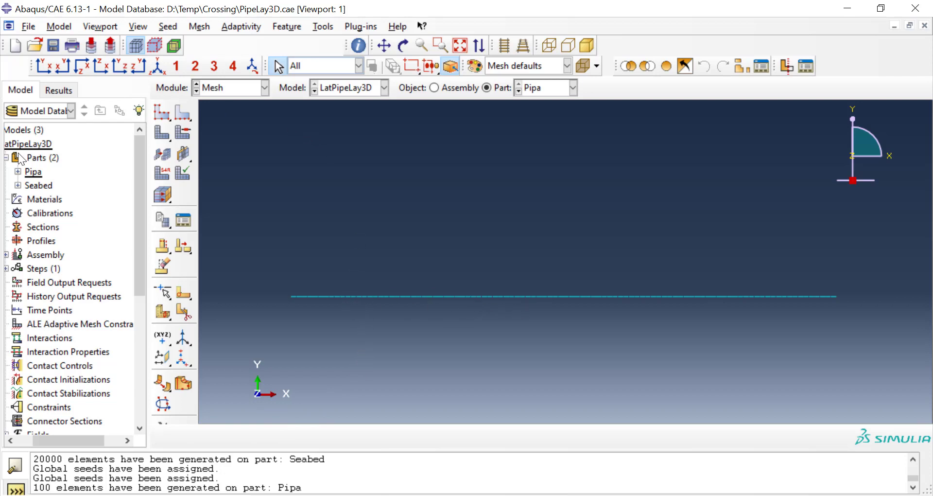
Step: Create a geometry set named Pipa on the Pipa part containing the wire edge
left_click(18, 171)
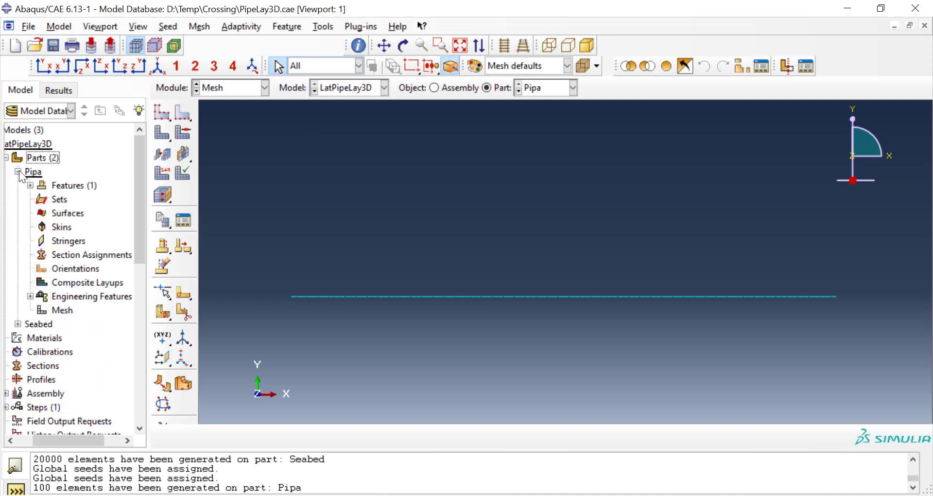
double_click(55, 199)
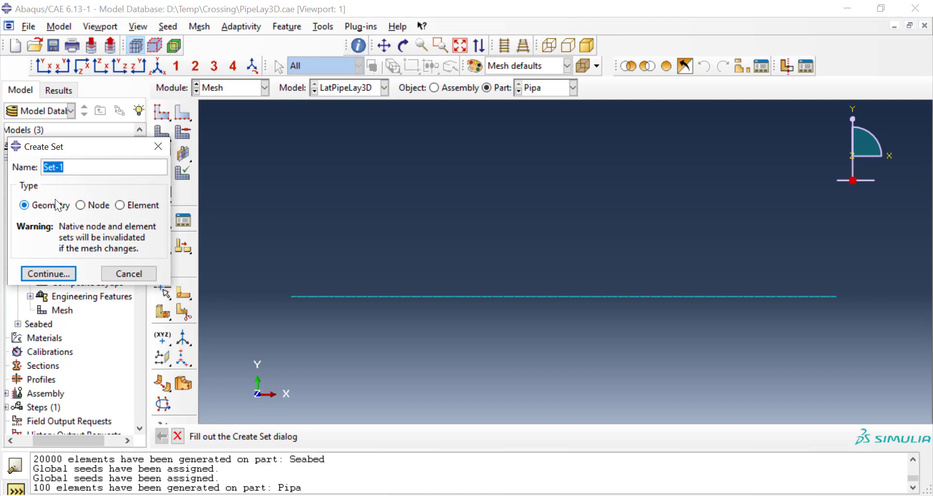
type("Pipa")
left_click(57, 273)
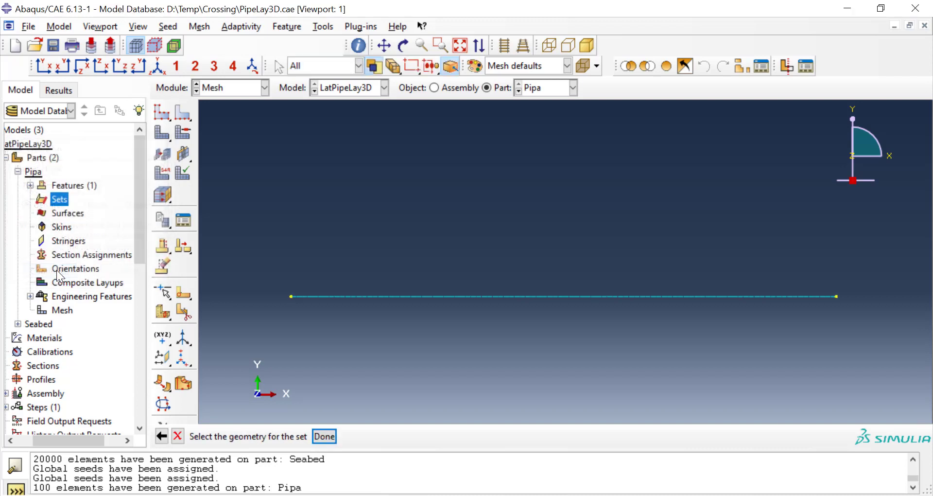
left_click(326, 297)
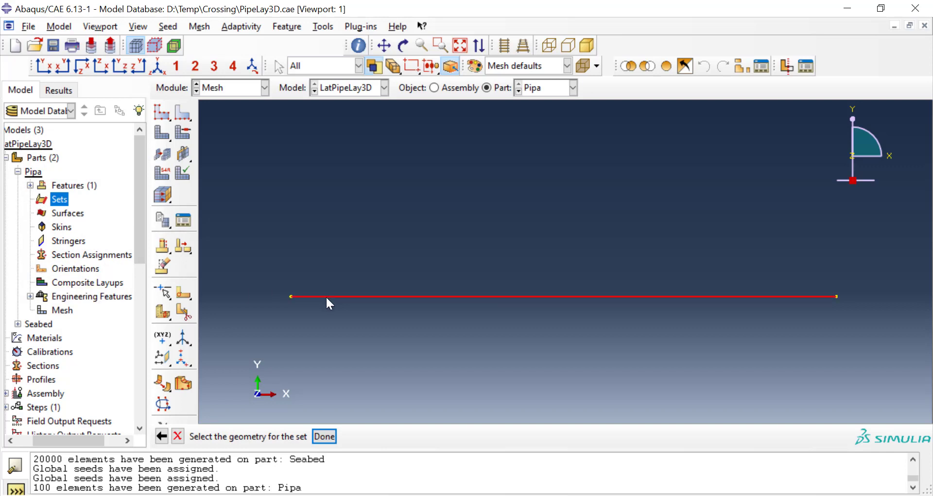
left_click(330, 436)
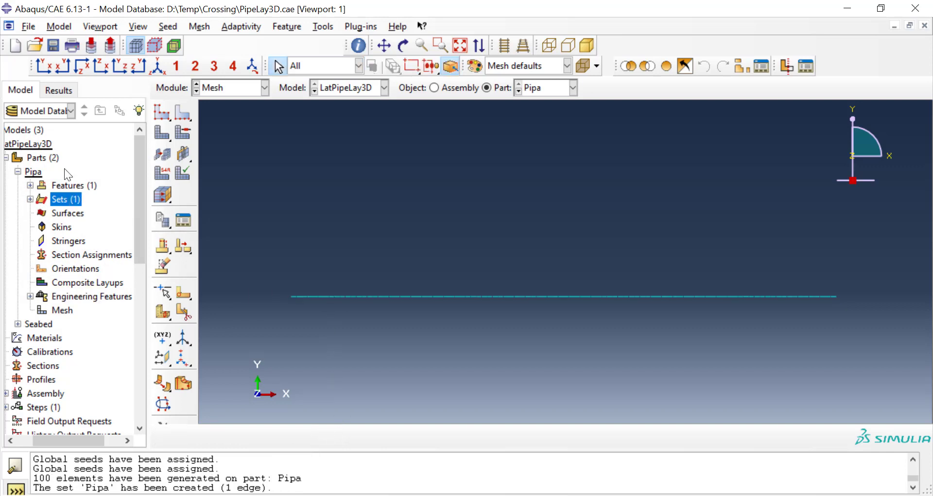
Step: Create a geometry surface named PipaSurf on the Pipa wire edge with the Circumferential surface type
double_click(59, 217)
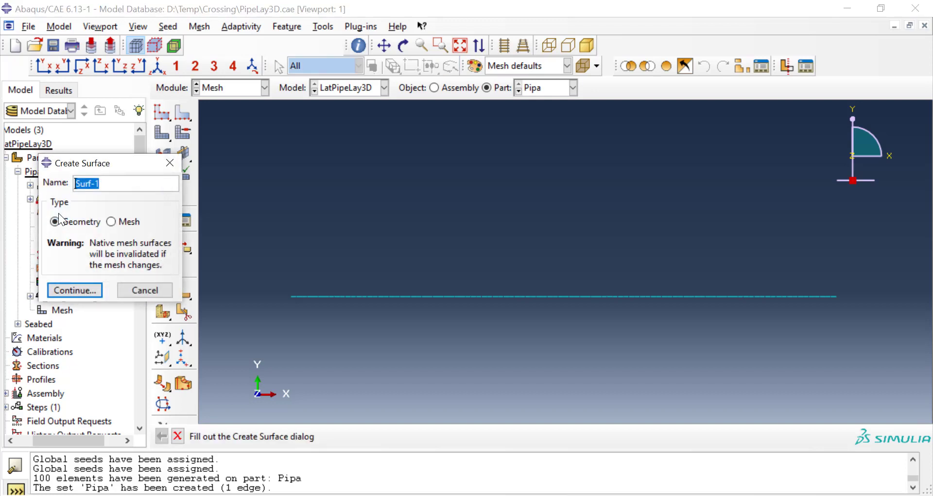
type("PipaSurf")
left_click(71, 290)
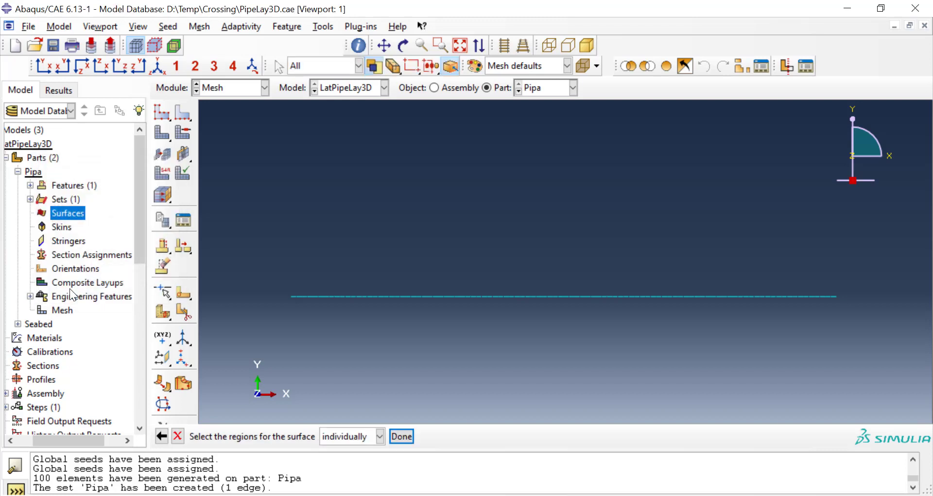
left_click(434, 295)
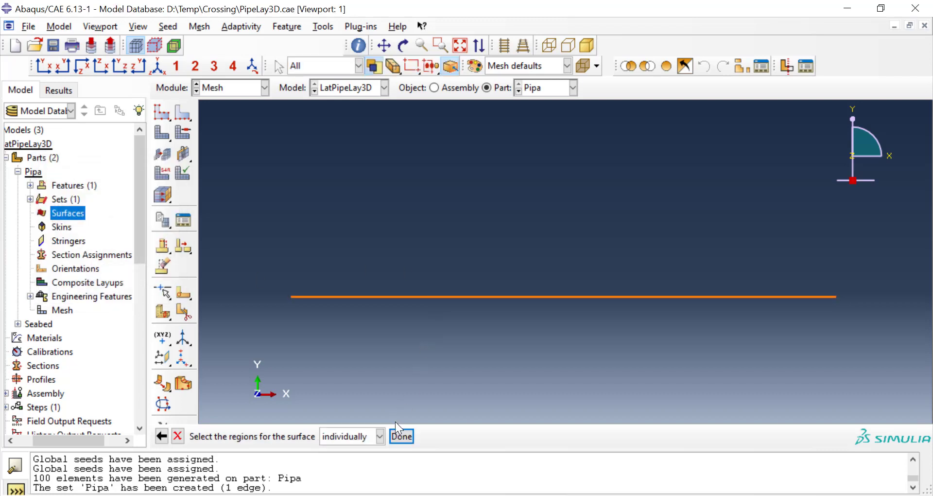
left_click(401, 436)
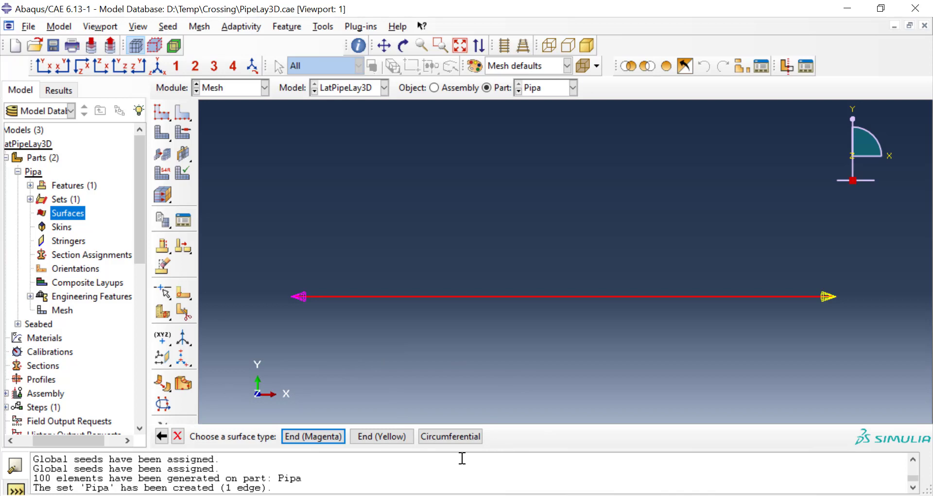
left_click(466, 439)
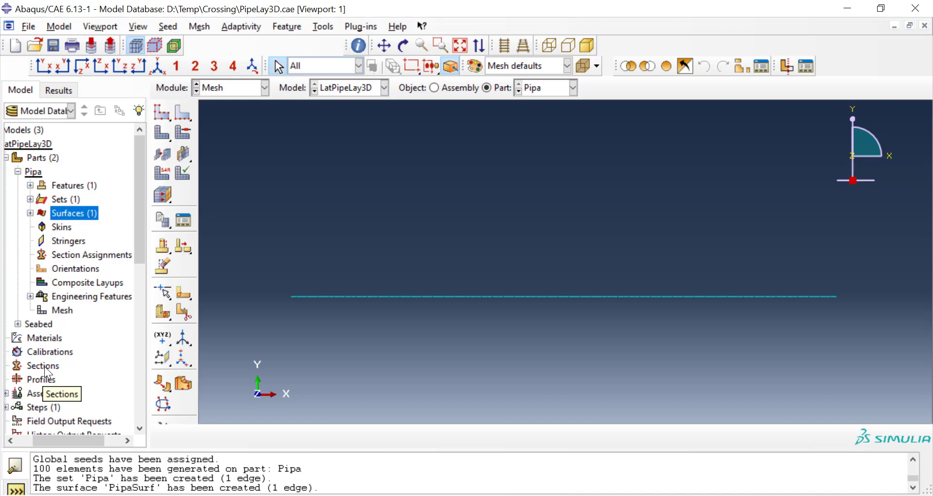
Step: Copy the Steel material, Section-1 and Profile-1 from the PipeLay3D model to the LatPipeLay3D model
left_click_drag(62, 437, 48, 439)
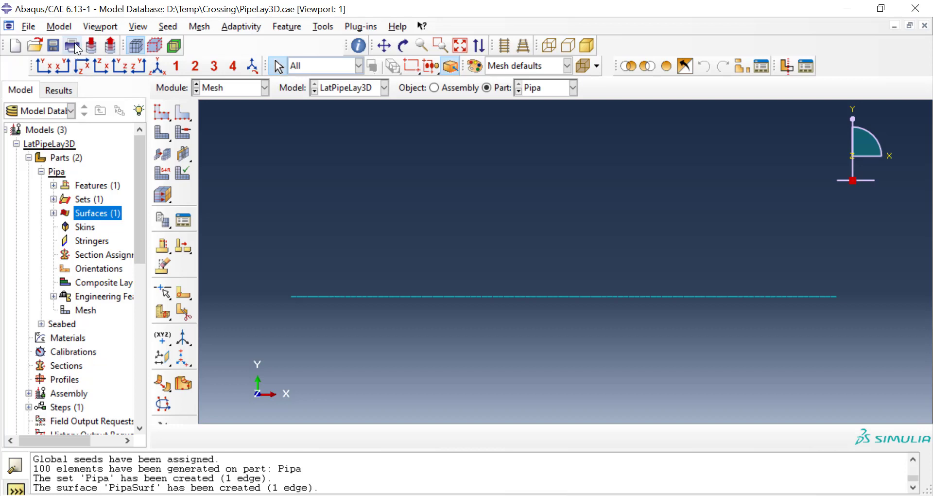
left_click(66, 28)
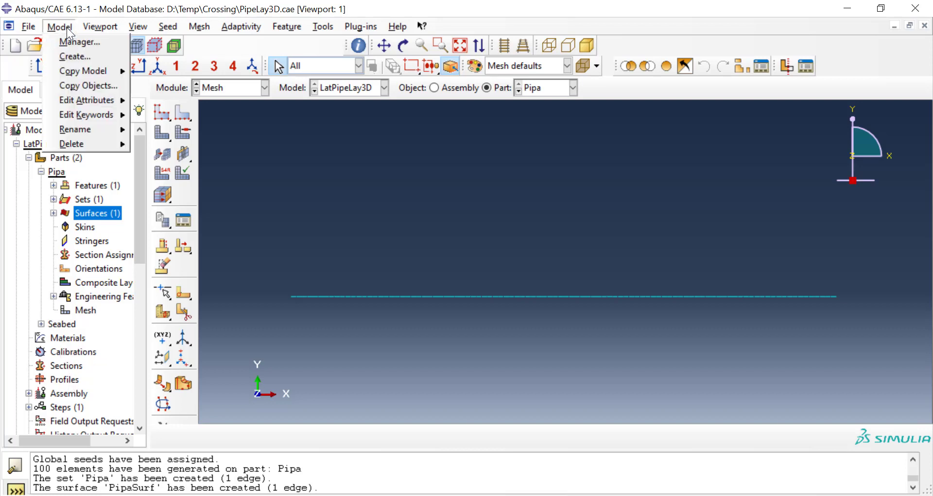
left_click(81, 85)
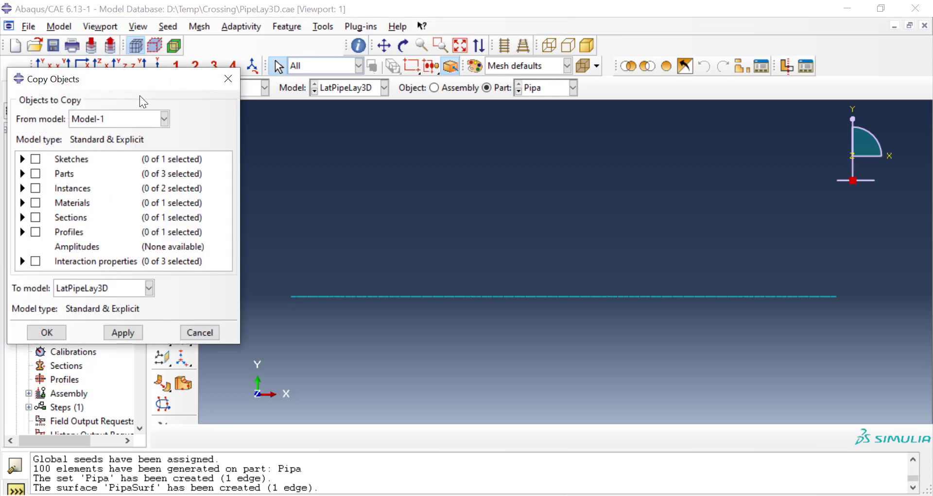
left_click_drag(130, 80, 268, 77)
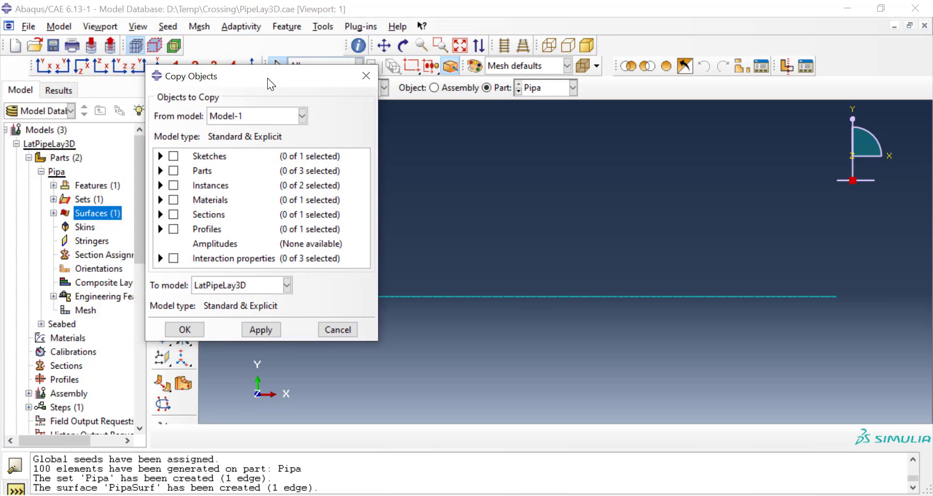
left_click(273, 114)
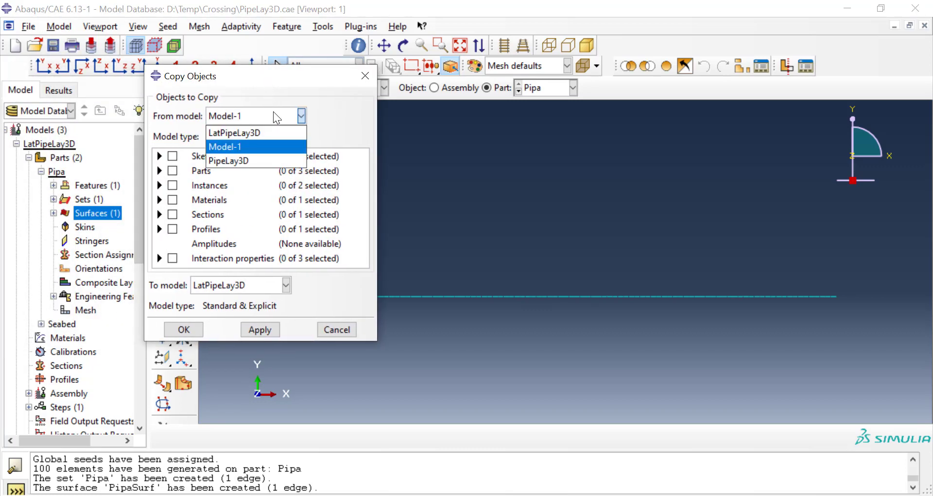
left_click(262, 160)
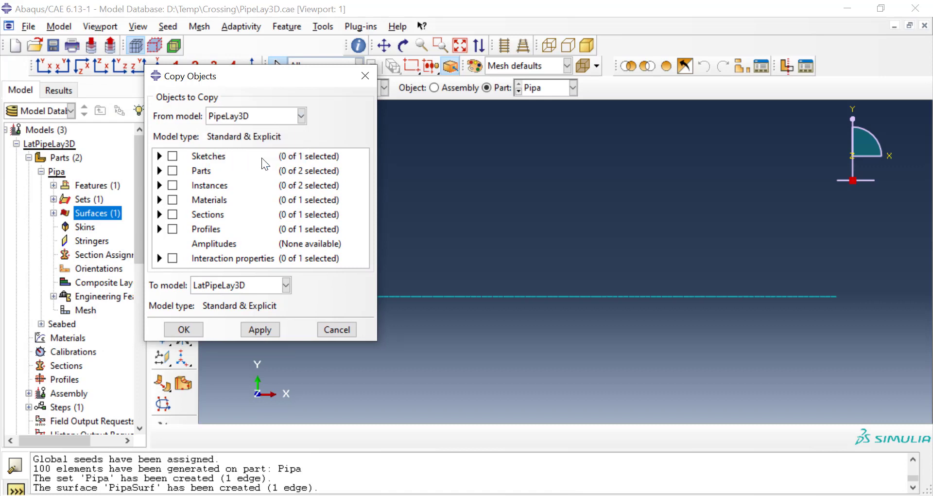
left_click(160, 200)
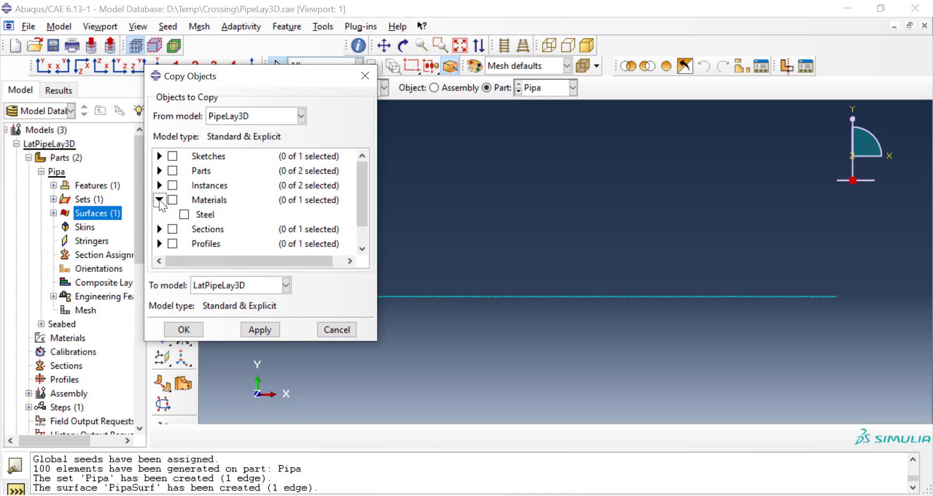
left_click(172, 200)
left_click(159, 228)
scroll(165, 209, "down", 2)
left_click(173, 189)
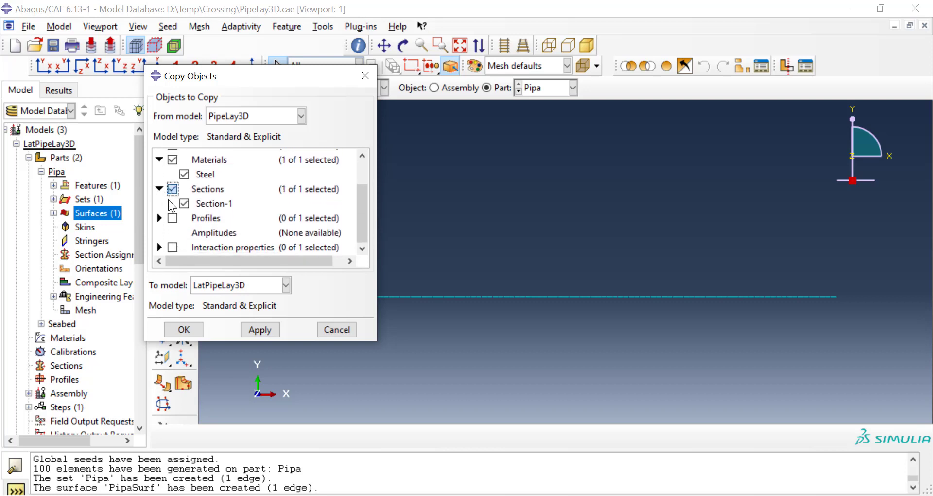
left_click(159, 218)
left_click(173, 218)
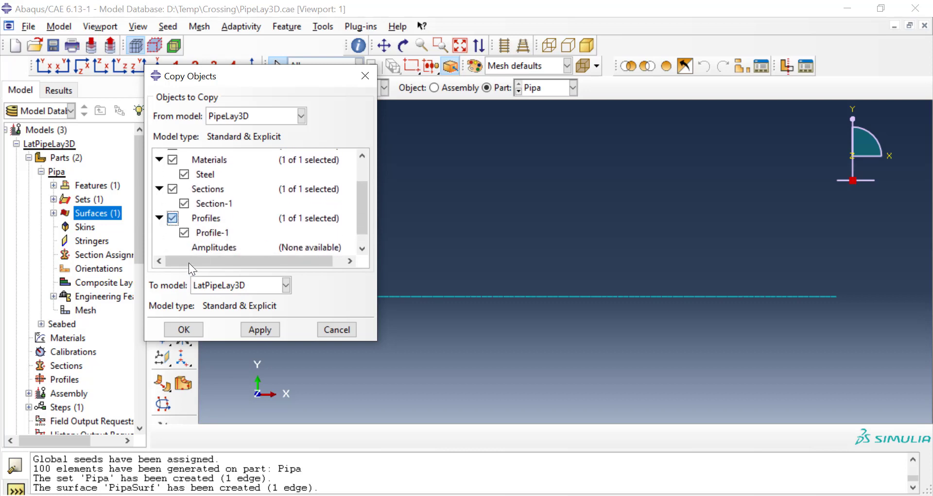
left_click(184, 330)
Step: Review the density, elastic and plastic data of the copied Steel material in the LatPipeLay3D model
scroll(102, 247, "down", 3)
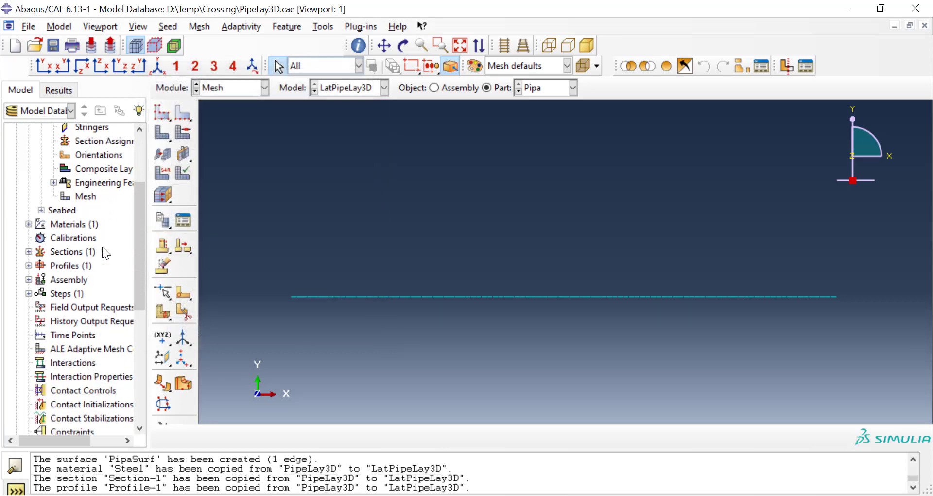
left_click(28, 213)
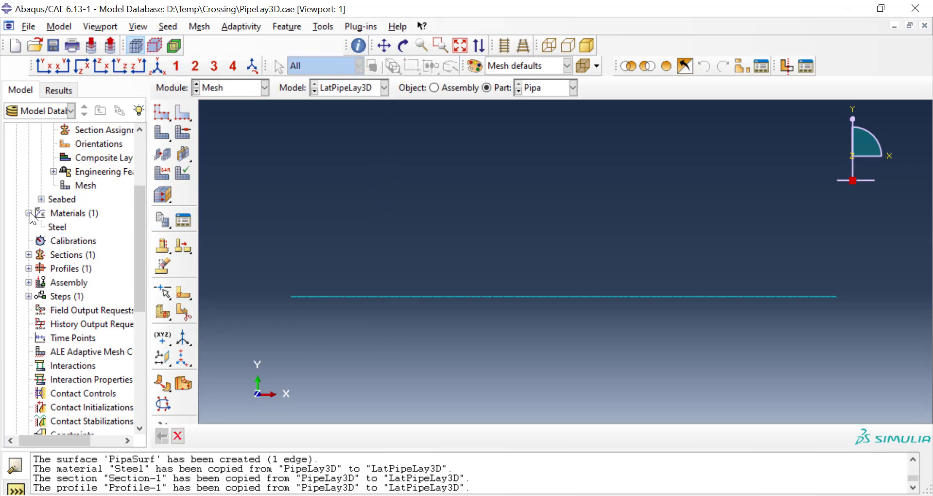
right_click(53, 227)
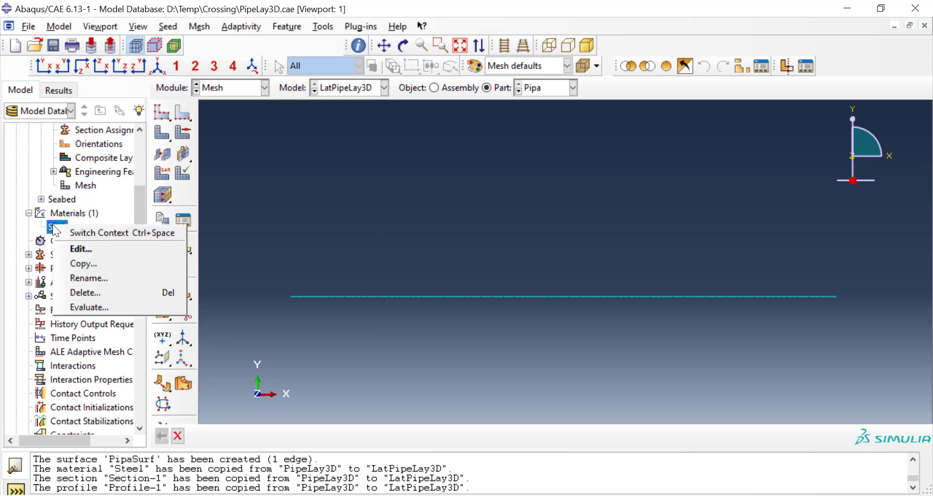
left_click(73, 246)
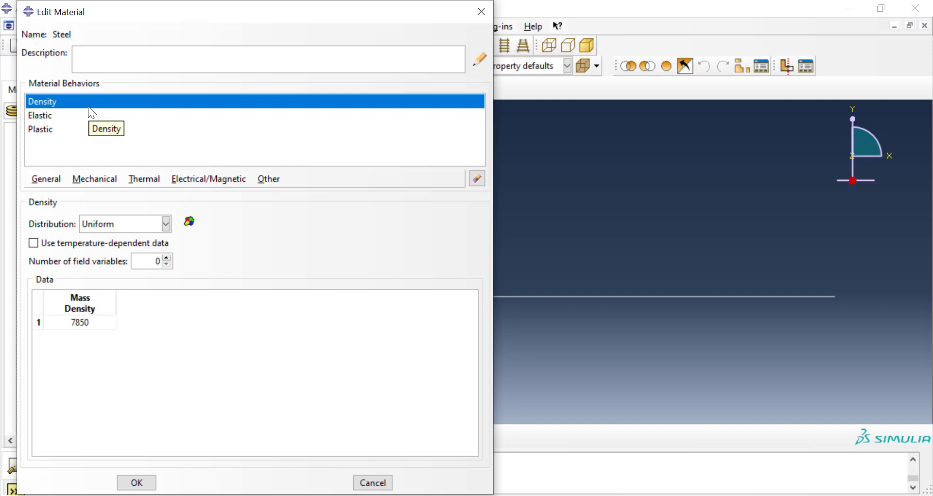
left_click(86, 115)
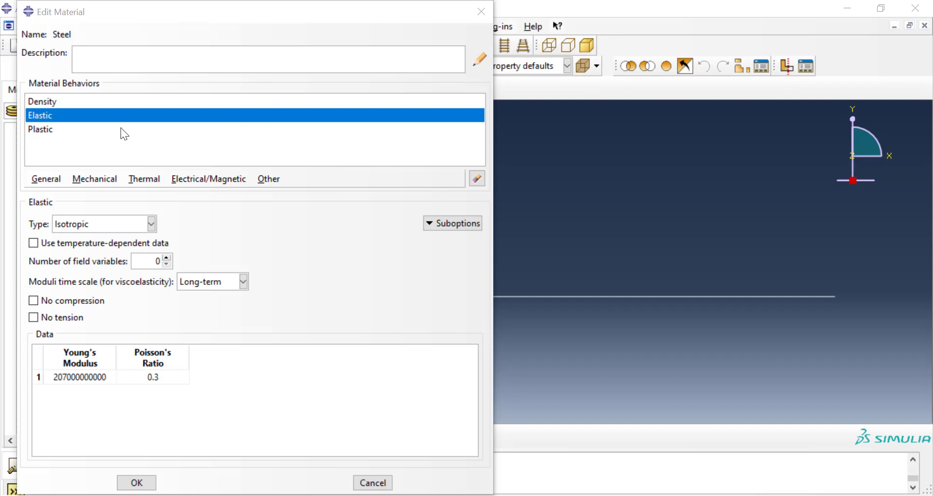
left_click(48, 131)
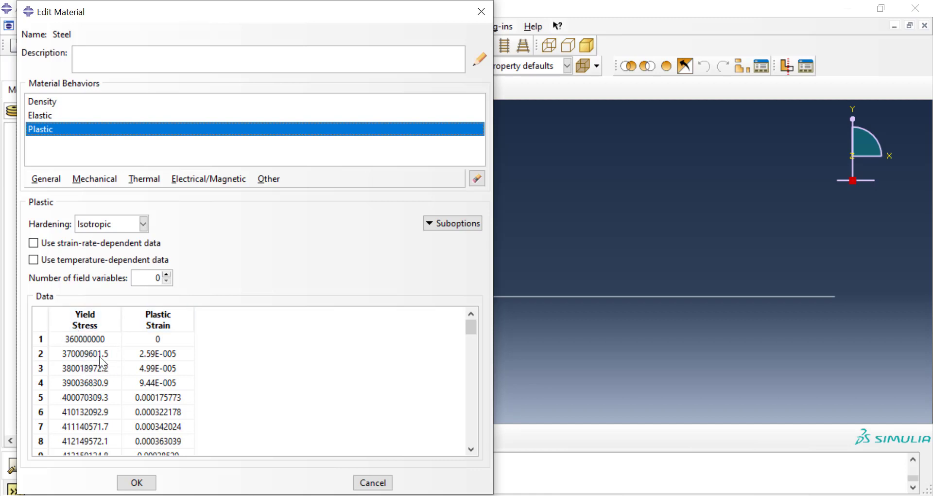
scroll(208, 361, "down", 20)
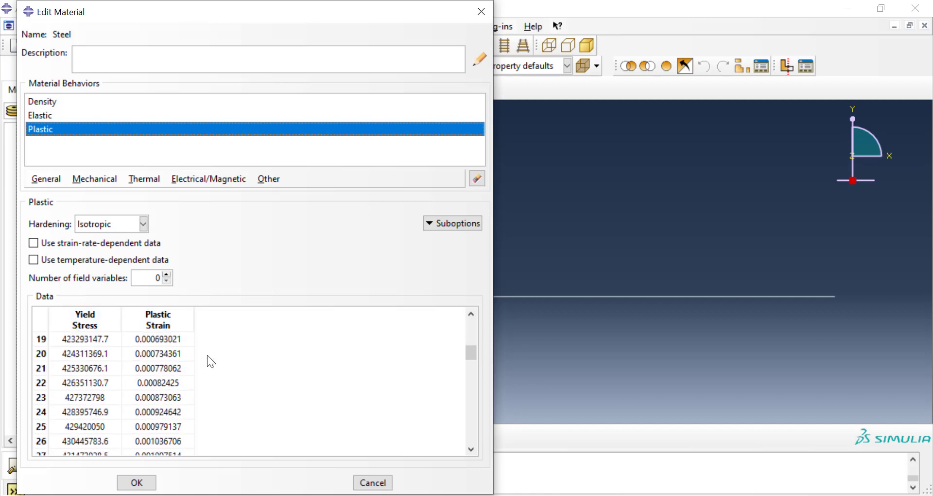
scroll(207, 358, "down", 4)
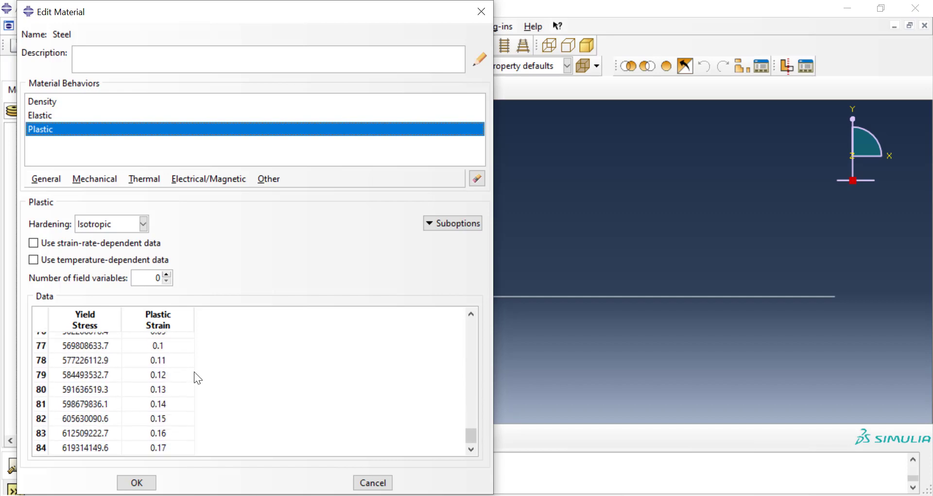
left_click(147, 482)
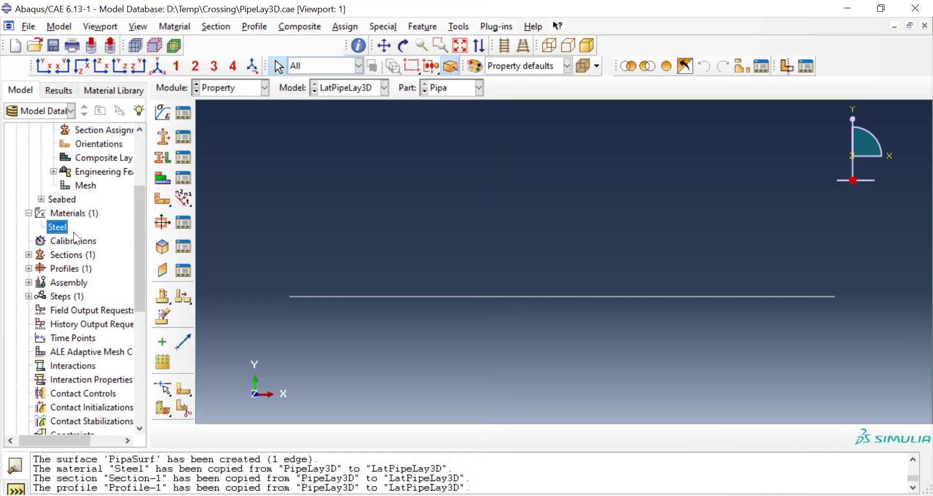
left_click(29, 268)
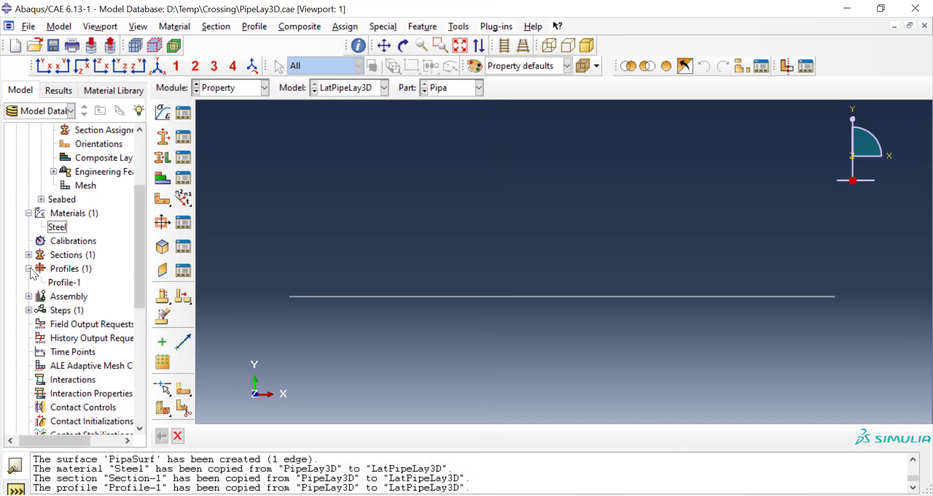
double_click(73, 270)
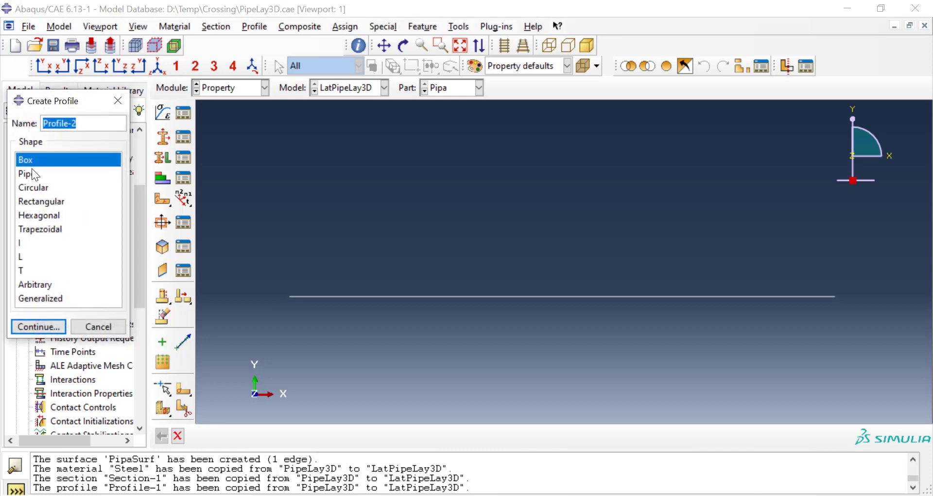
left_click(30, 175)
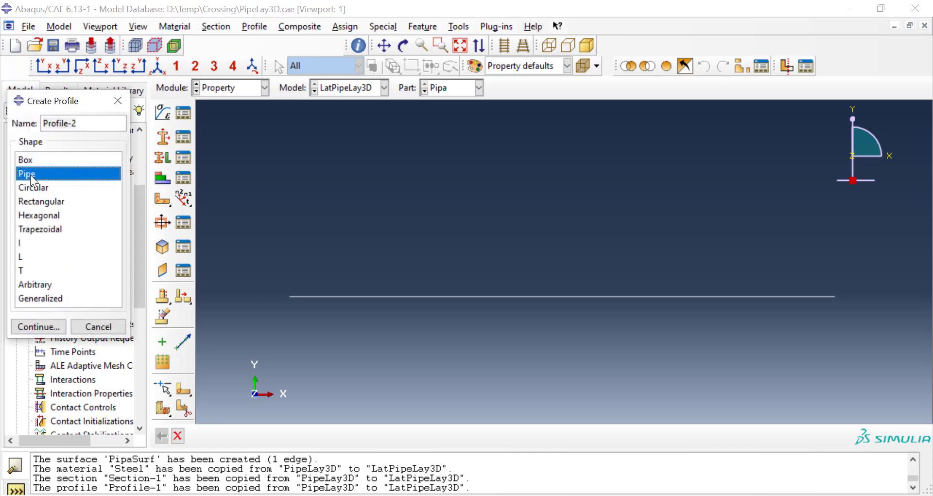
left_click(104, 327)
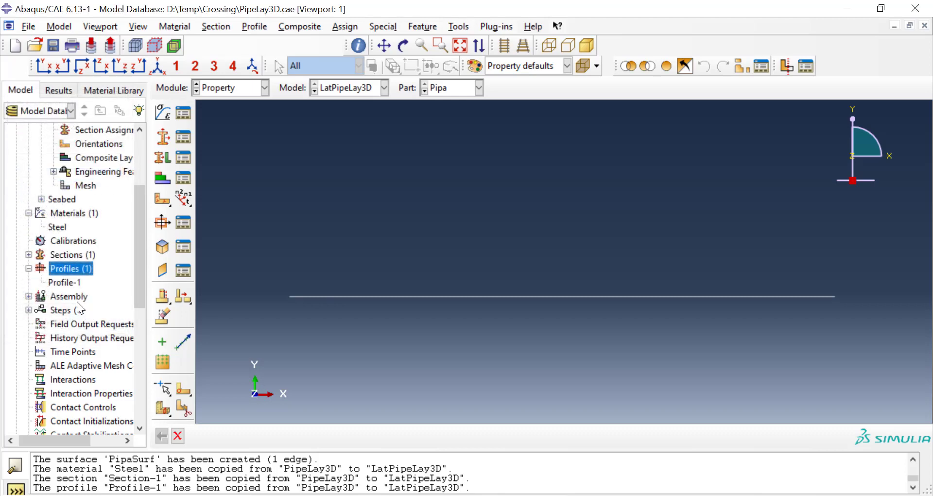
Step: Review the shape, formulation, radius and thickness defined in Profile-1
right_click(77, 283)
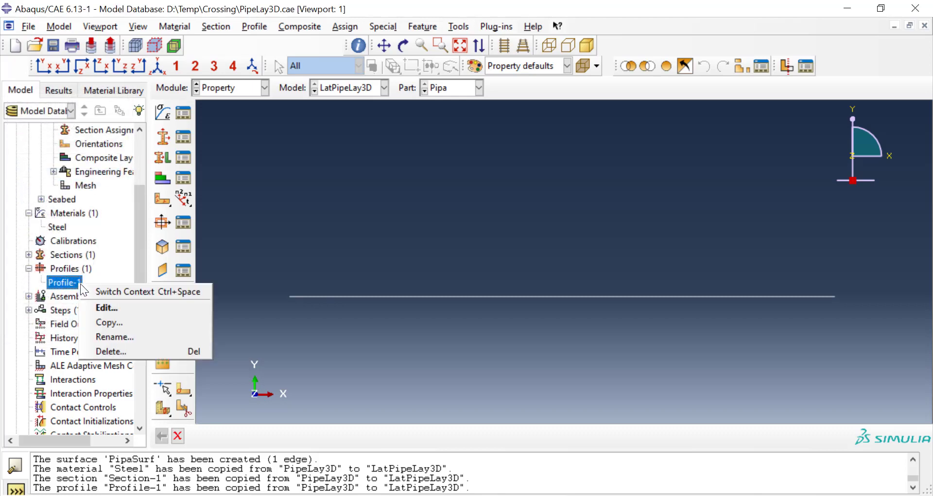
left_click(99, 308)
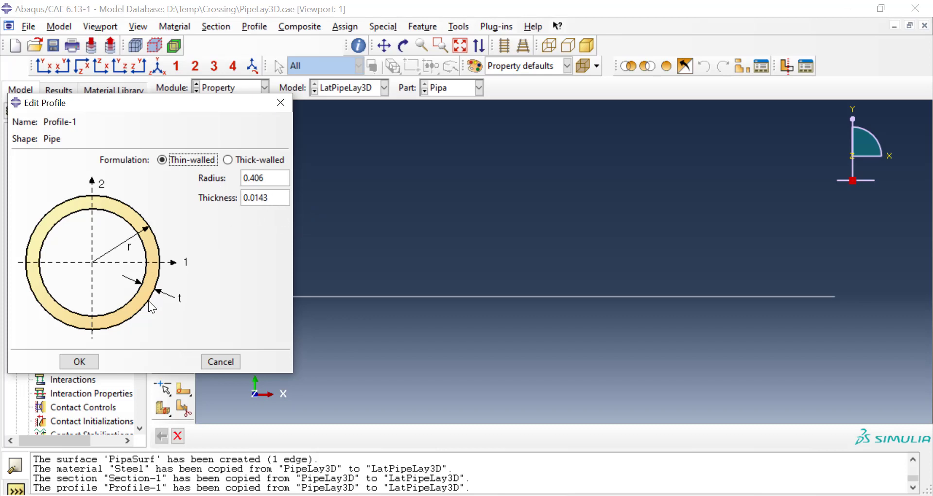
left_click(79, 361)
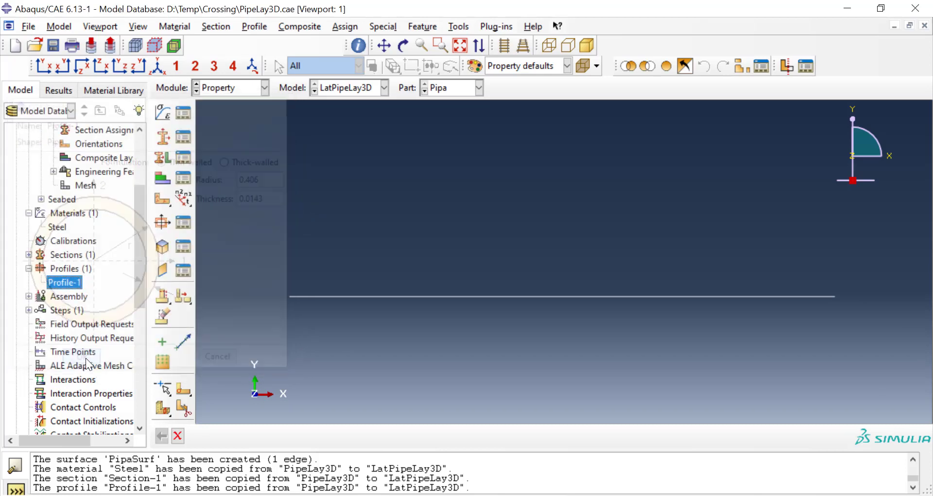
left_click(29, 254)
left_click(66, 268)
left_click(81, 254)
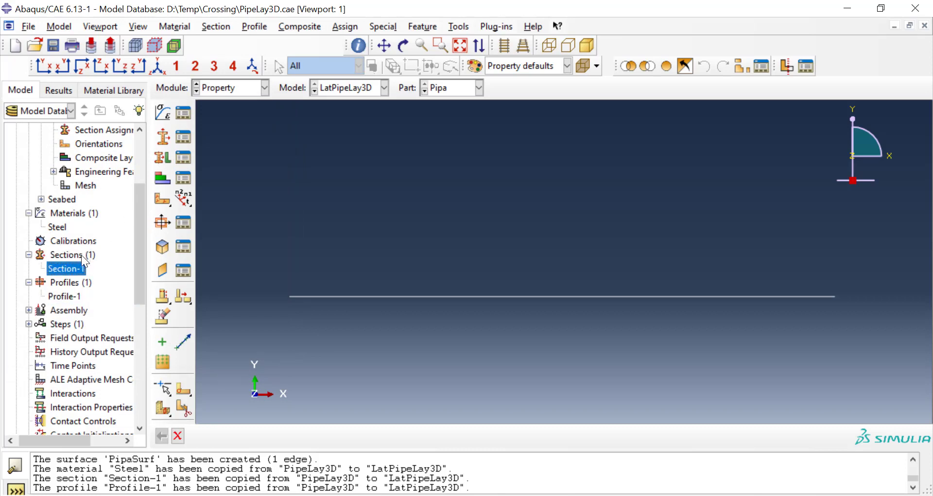
double_click(81, 255)
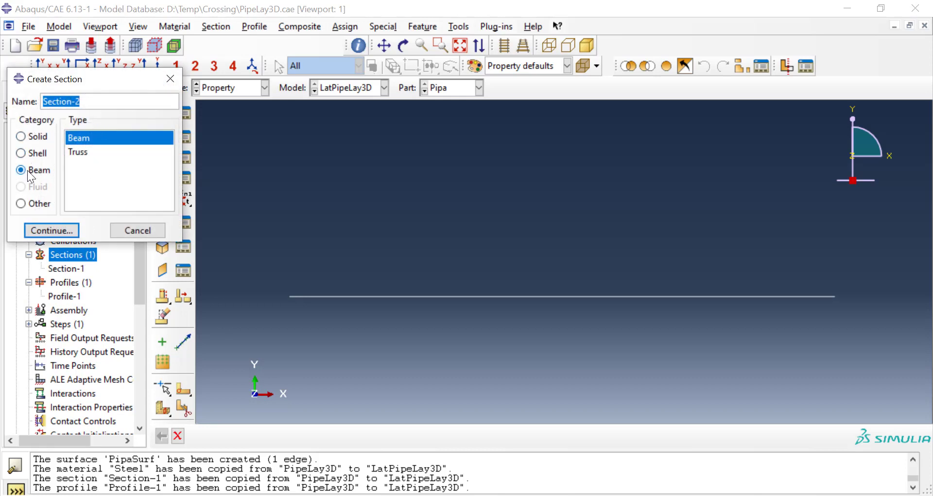
left_click(66, 231)
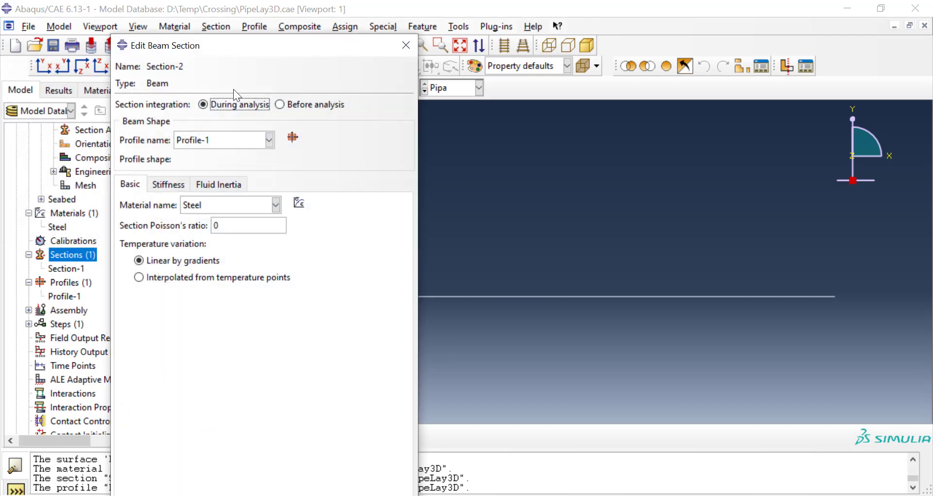
left_click(196, 203)
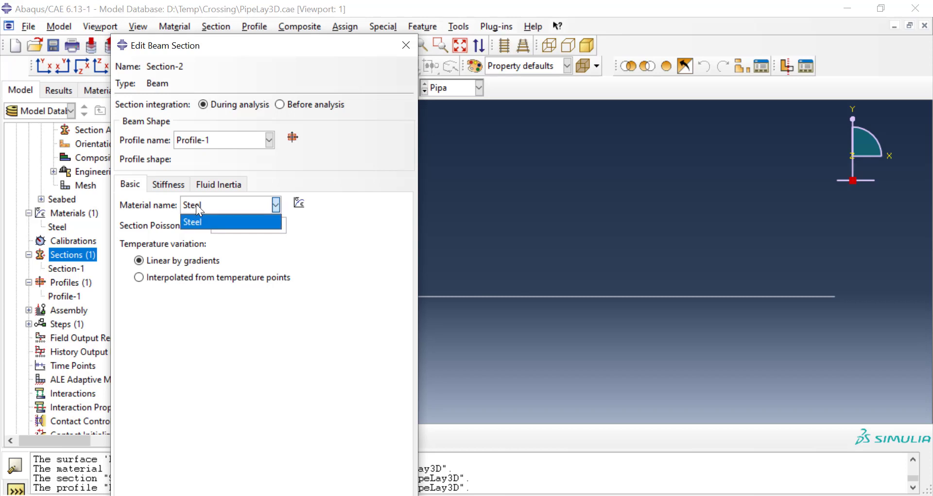
left_click(196, 203)
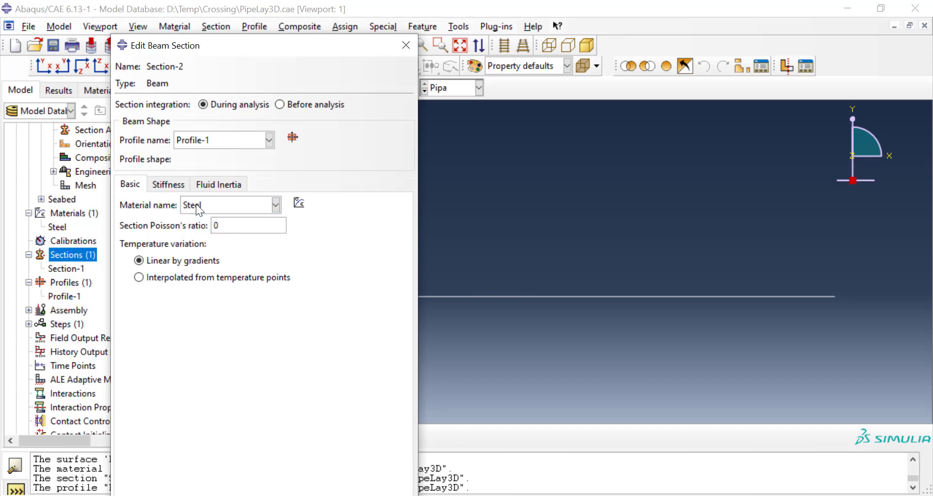
double_click(230, 231)
type("0")
left_click(405, 44)
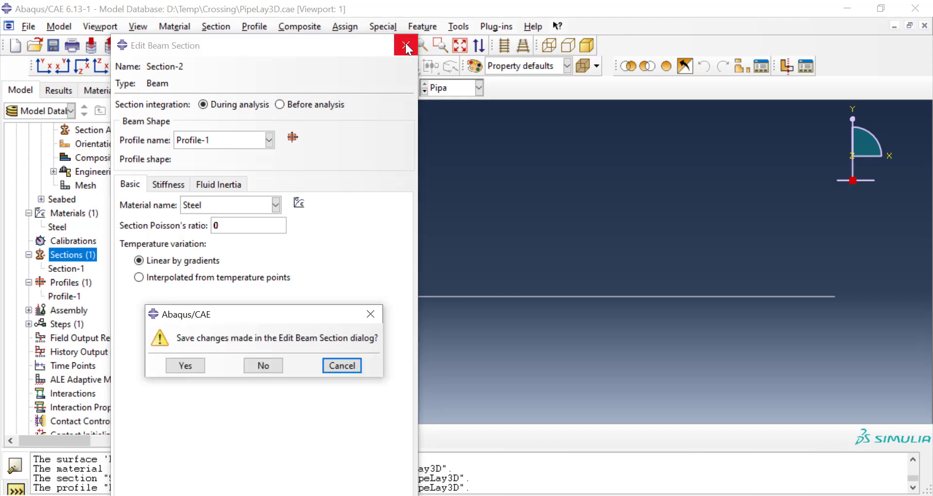
left_click(263, 365)
Step: Review the profile, material and Poisson's ratio settings of Section-1 and close it without saving changes
left_click(65, 268)
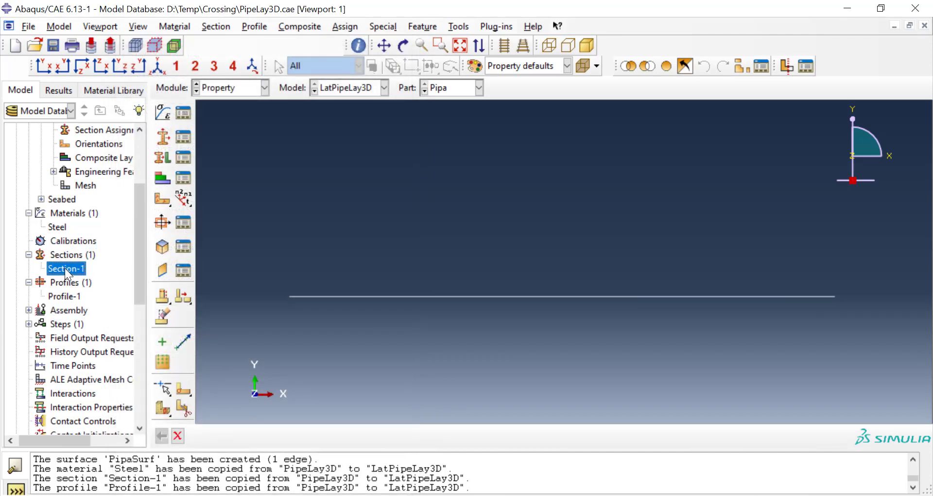
right_click(65, 269)
left_click(76, 290)
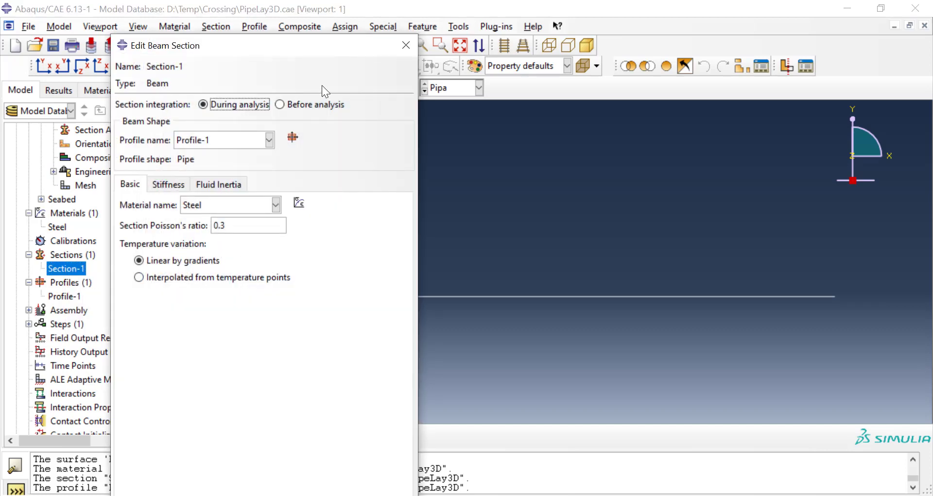
left_click(404, 47)
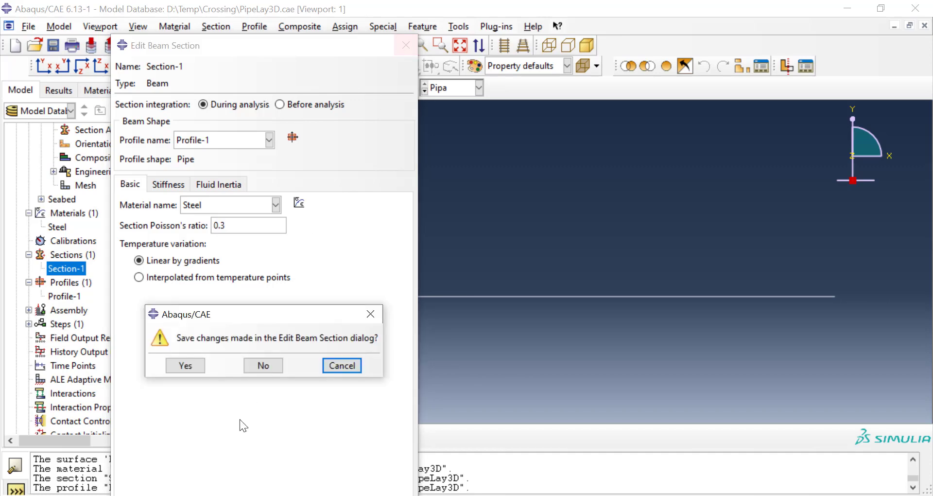
left_click(271, 370)
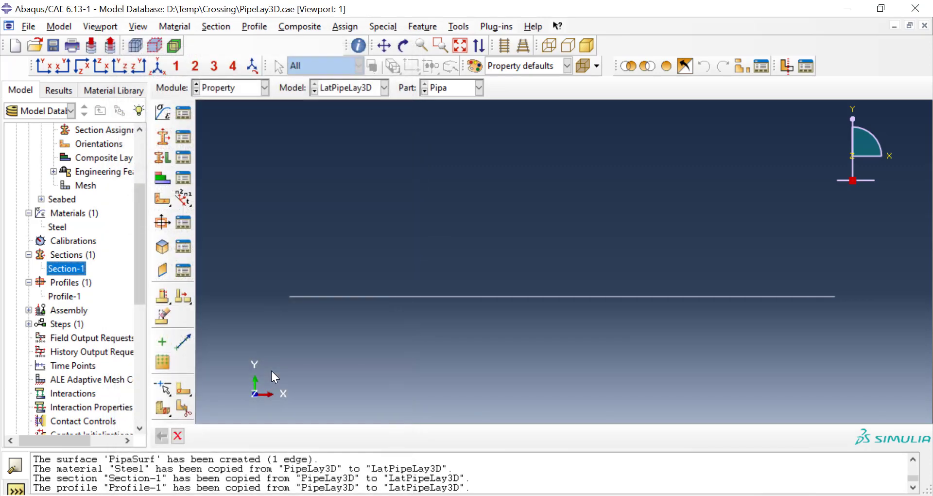
Step: Assign the beam section Section-1 to the Pipa part using the existing Pipa set, without creating a new set
scroll(92, 240, "up", 3)
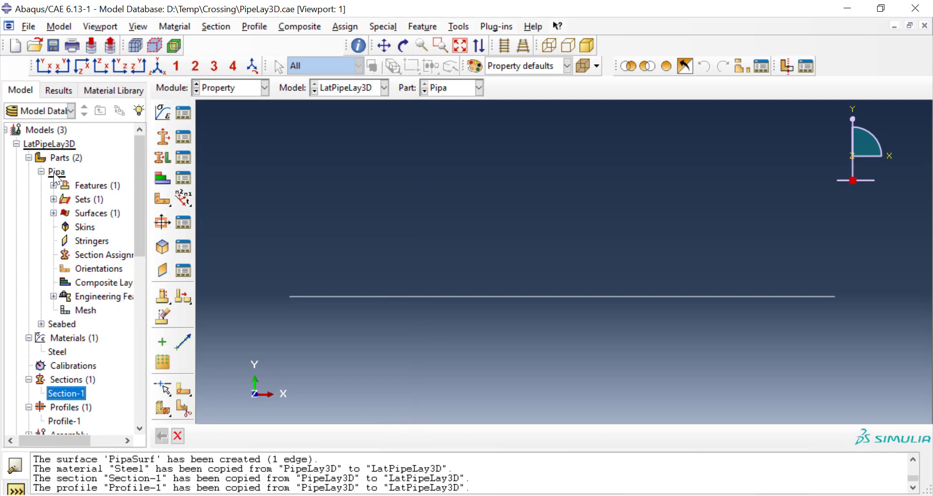
left_click(89, 256)
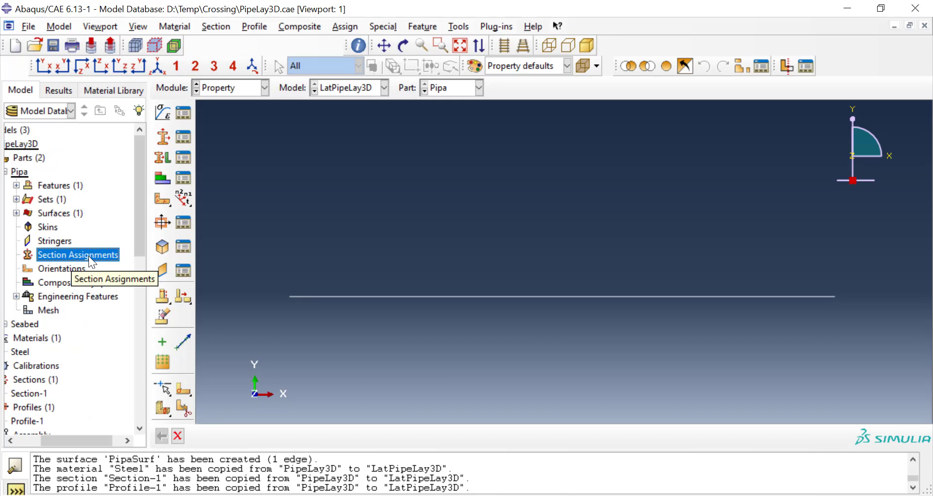
double_click(89, 256)
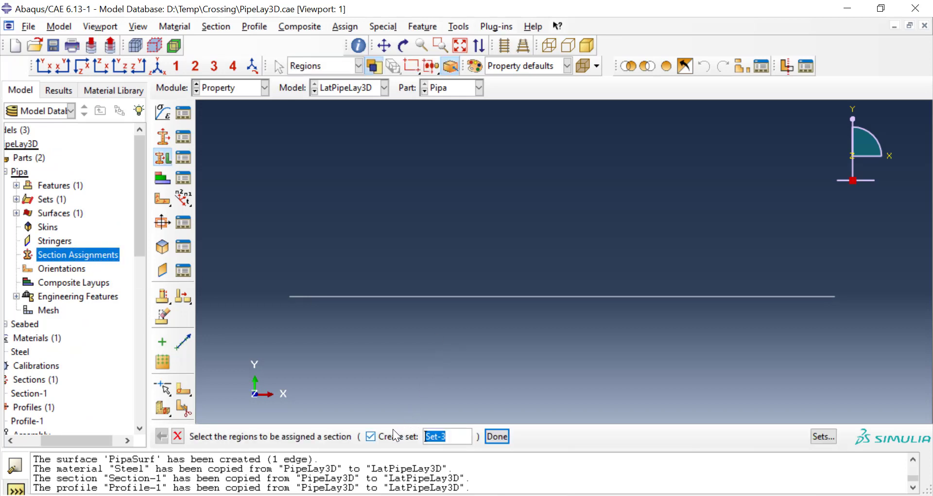
left_click(371, 437)
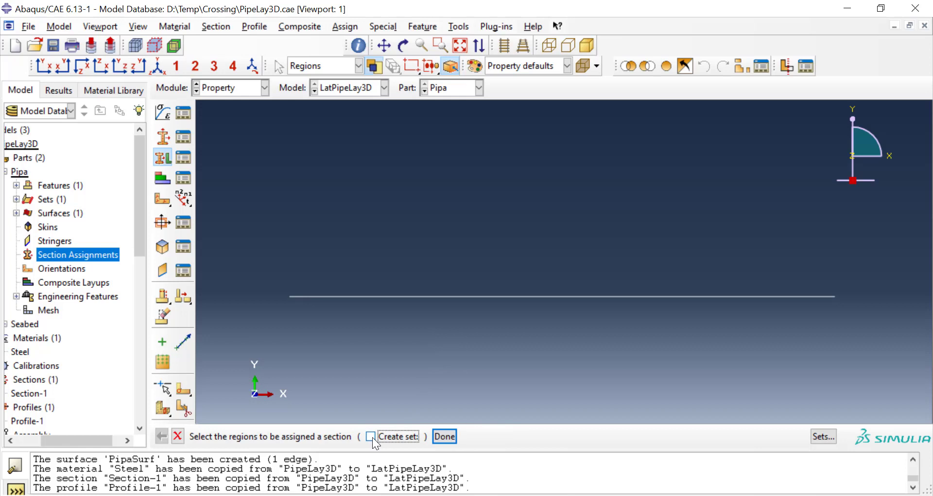
left_click(823, 436)
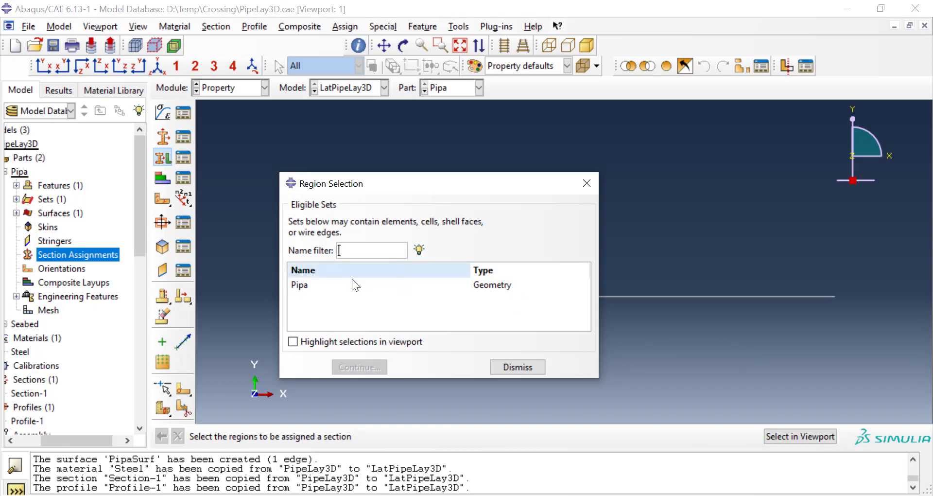
left_click(307, 286)
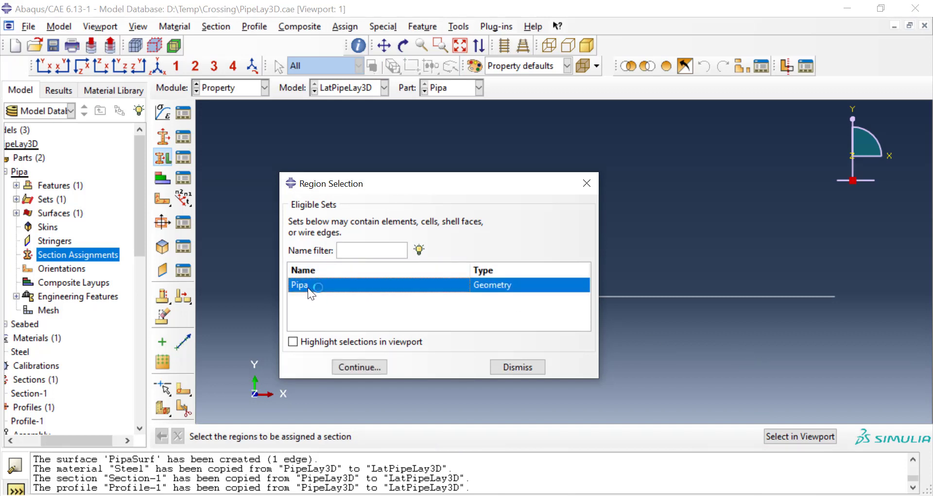
left_click(366, 369)
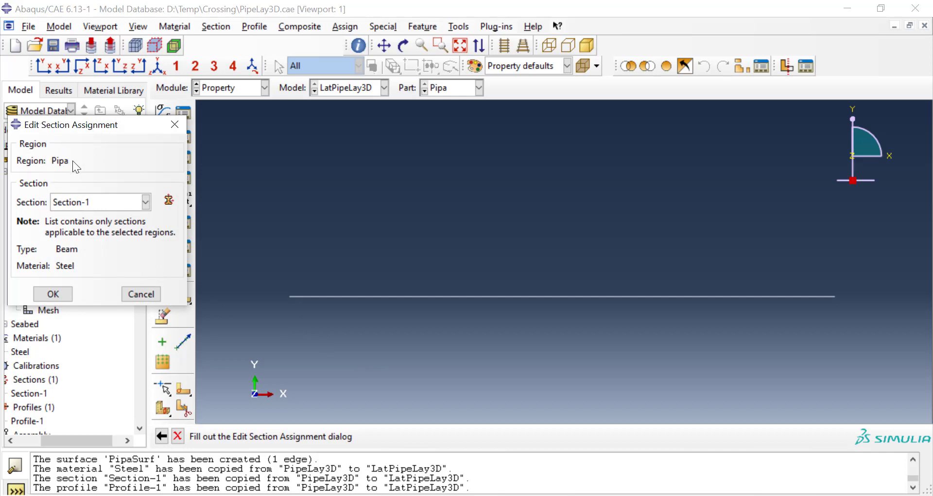
left_click(90, 199)
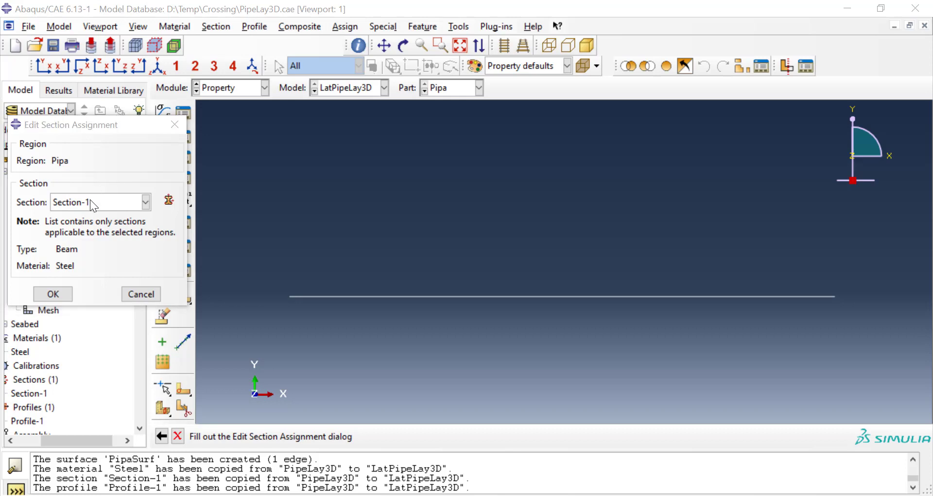
left_click(69, 294)
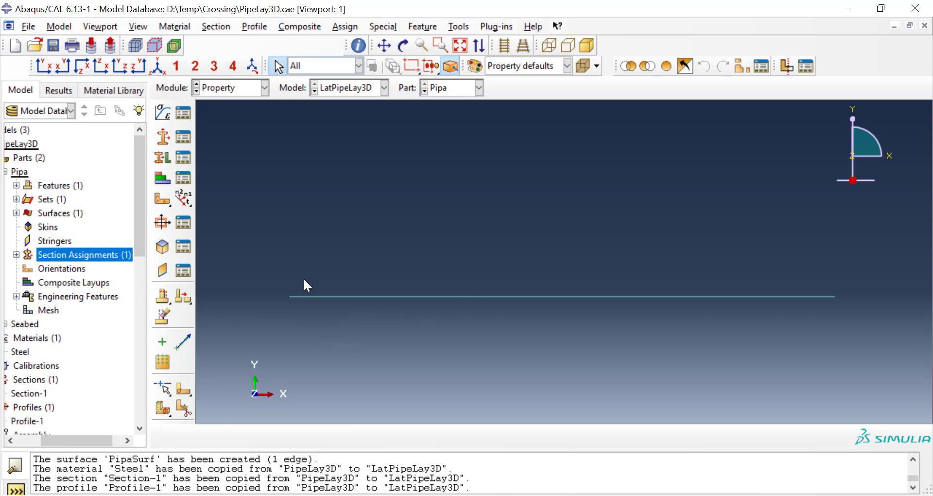
Step: Assign the beam section orientation to the Pipa set with n1 direction 0.0,0.0,-1.0
left_click(344, 27)
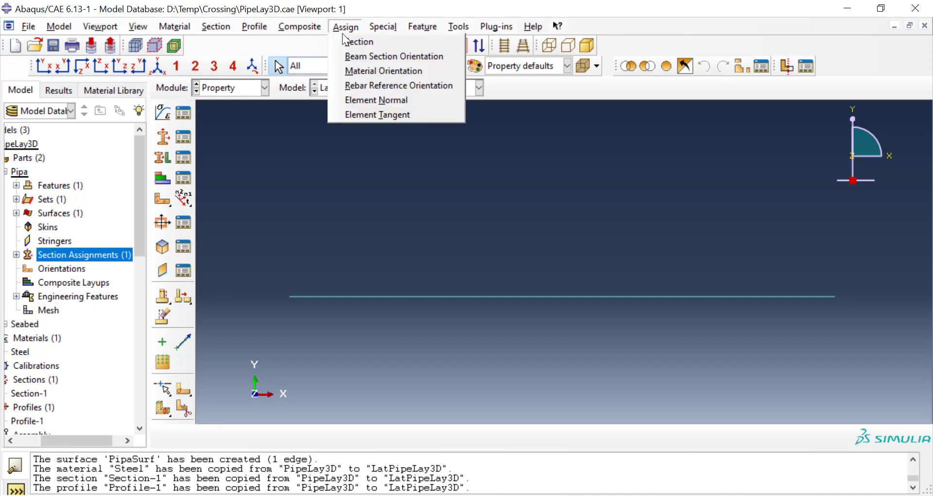
left_click(353, 56)
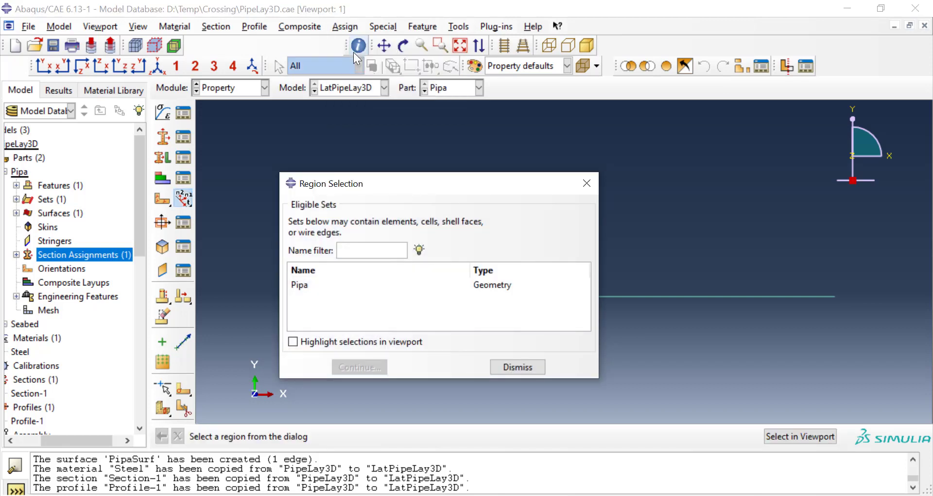
left_click(354, 286)
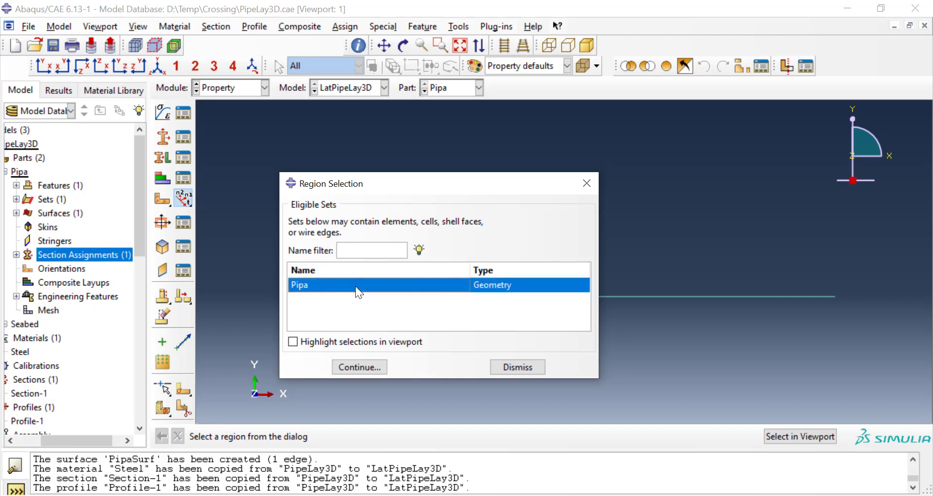
left_click(356, 367)
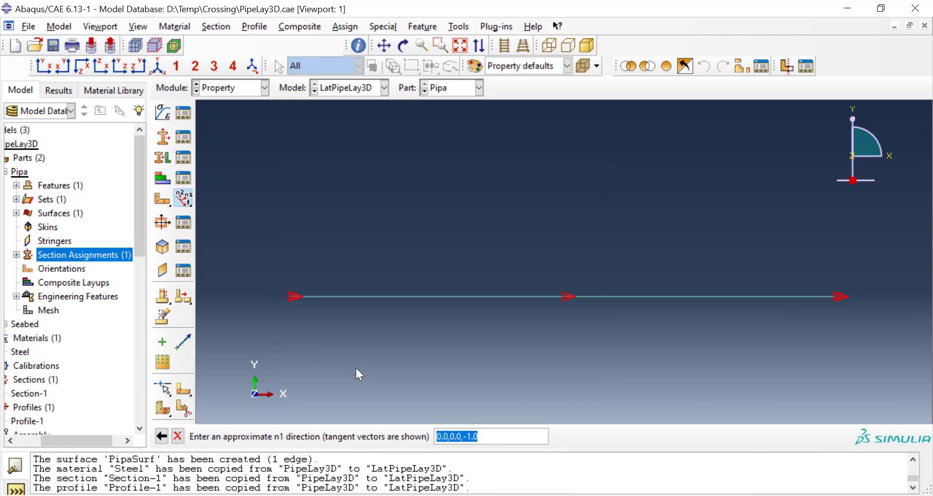
key("Return")
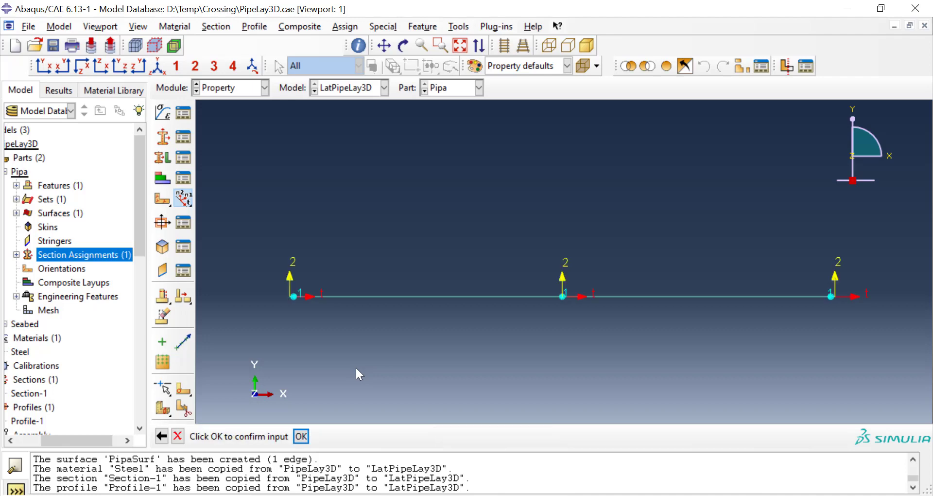
key("Return")
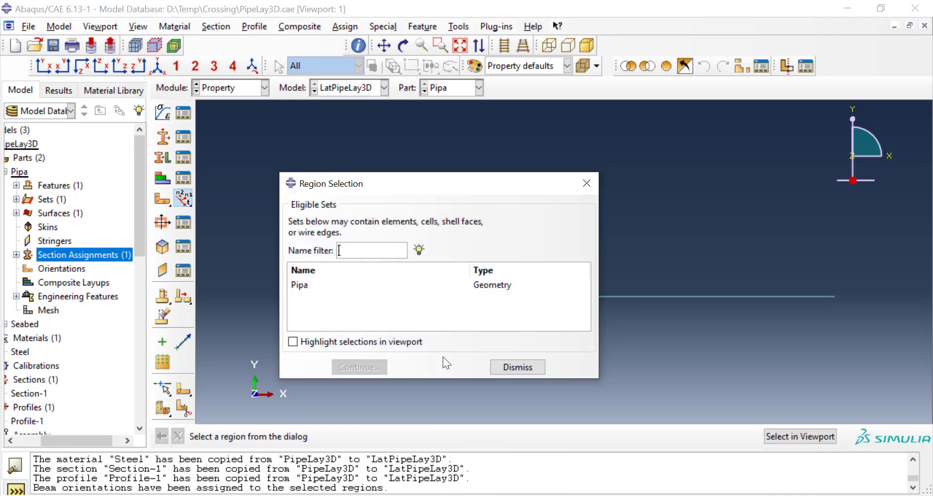
left_click(505, 369)
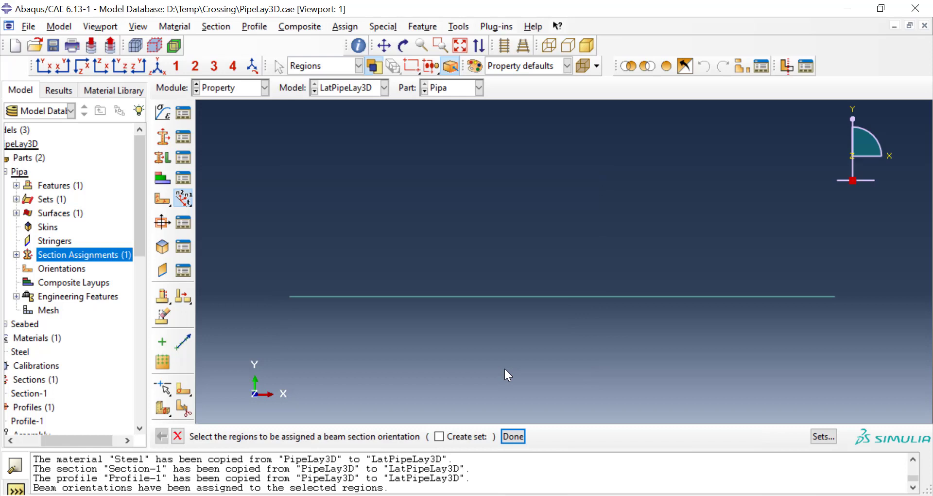
left_click(181, 433)
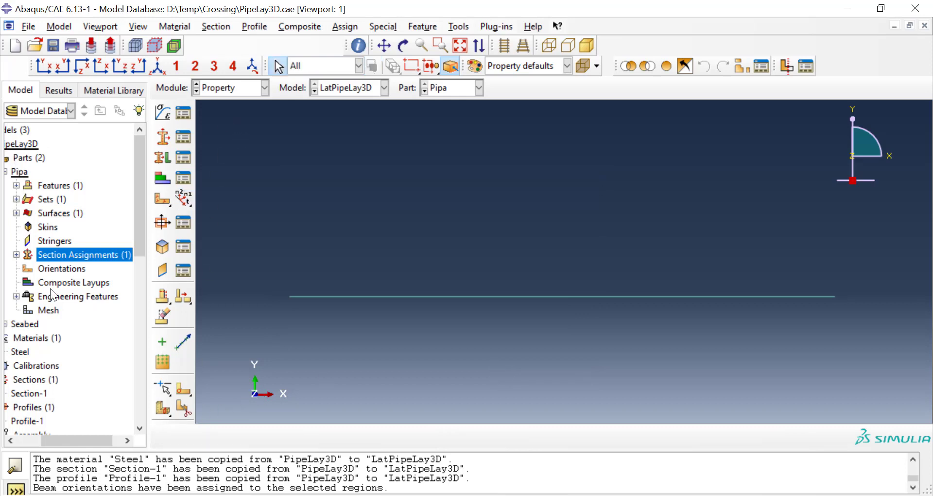
Step: Create dependent instances of the Pipa and Seabed parts together in the LatPipeLay3D assembly
left_click_drag(68, 437, 51, 441)
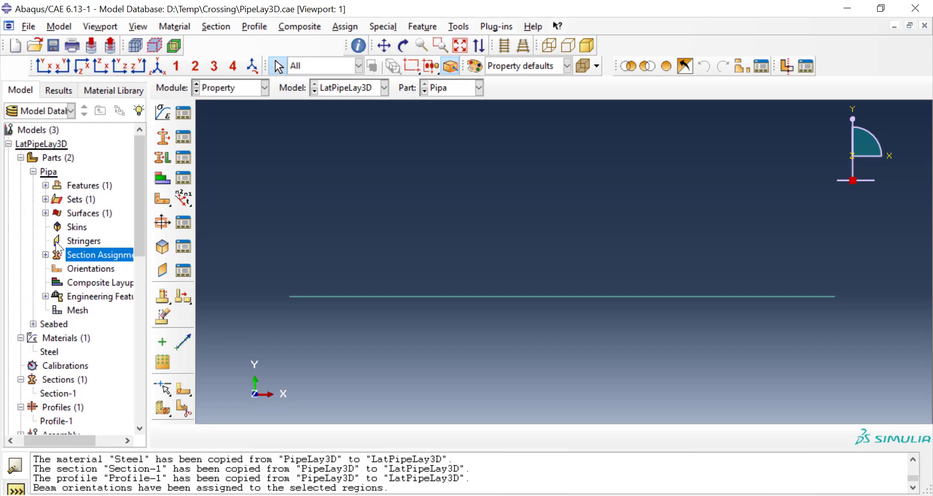
left_click(33, 171)
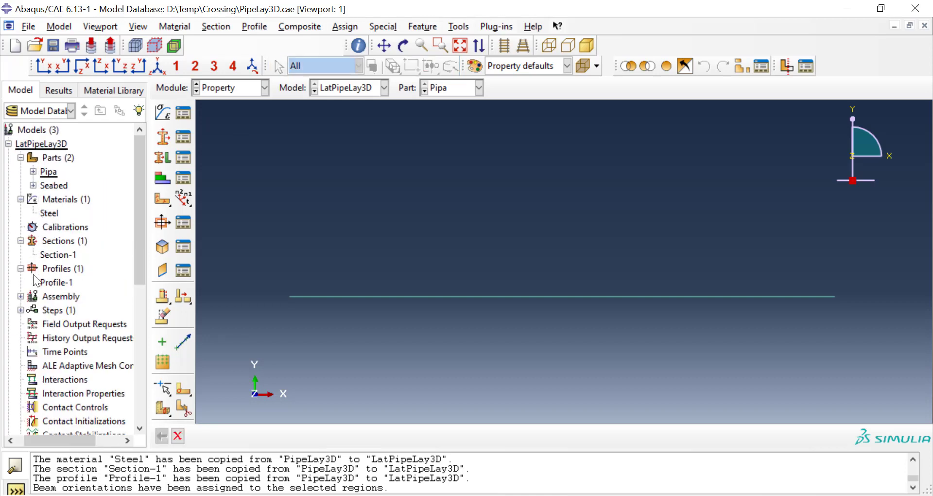
left_click(21, 297)
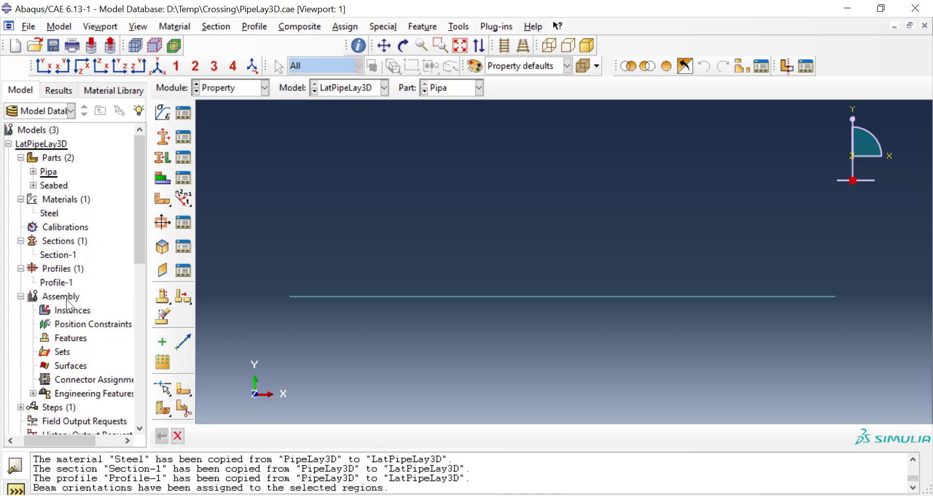
left_click(249, 90)
left_click(248, 125)
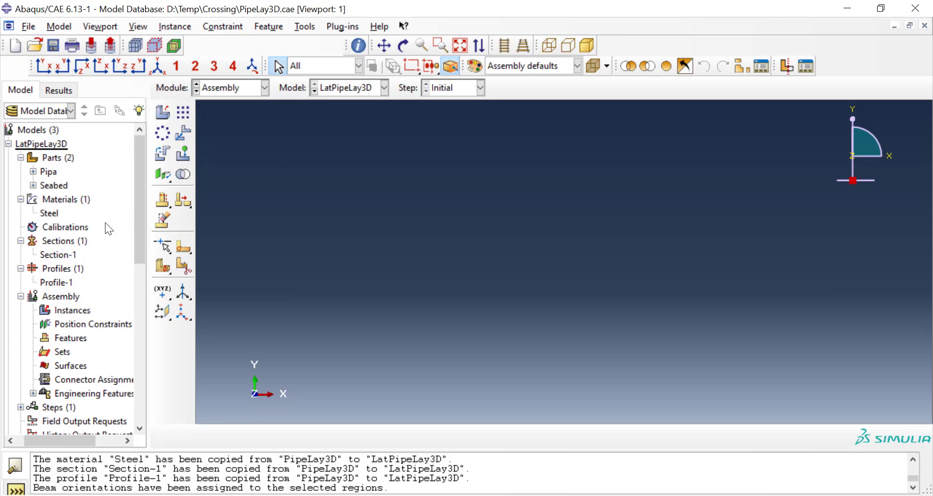
double_click(69, 312)
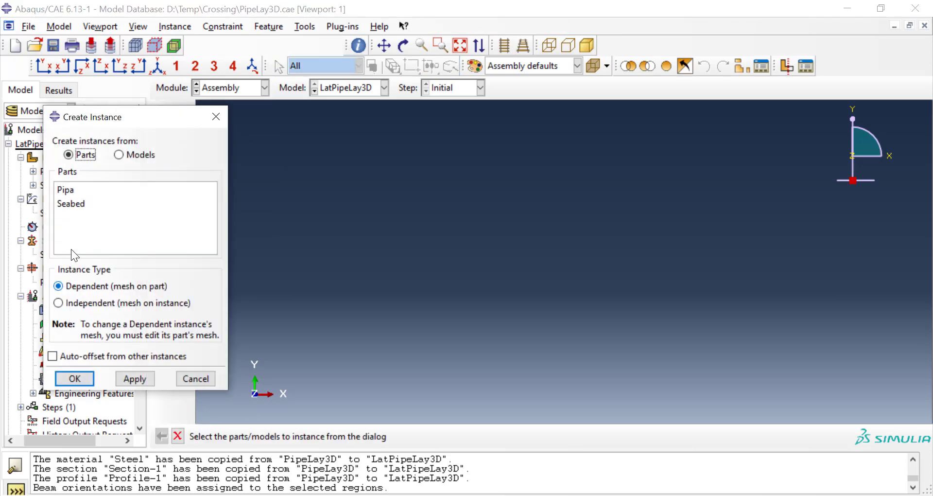
left_click(71, 191)
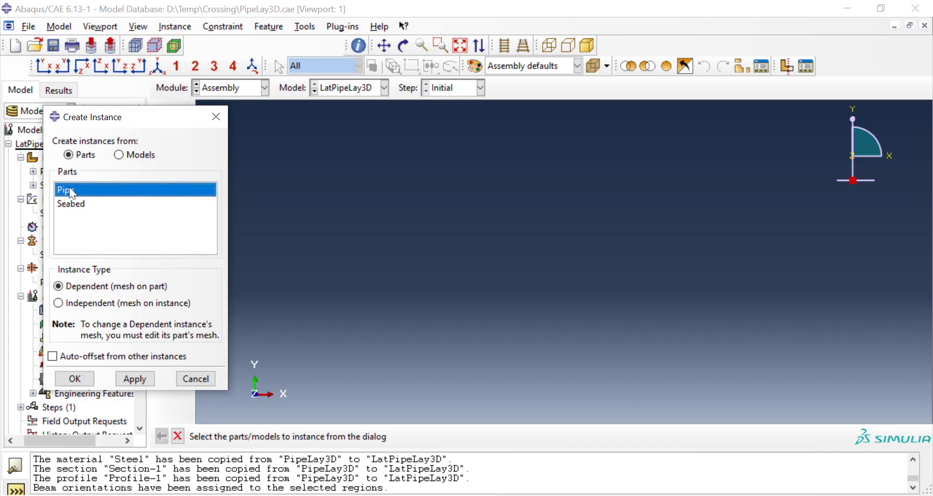
left_click(73, 203, "ctrl")
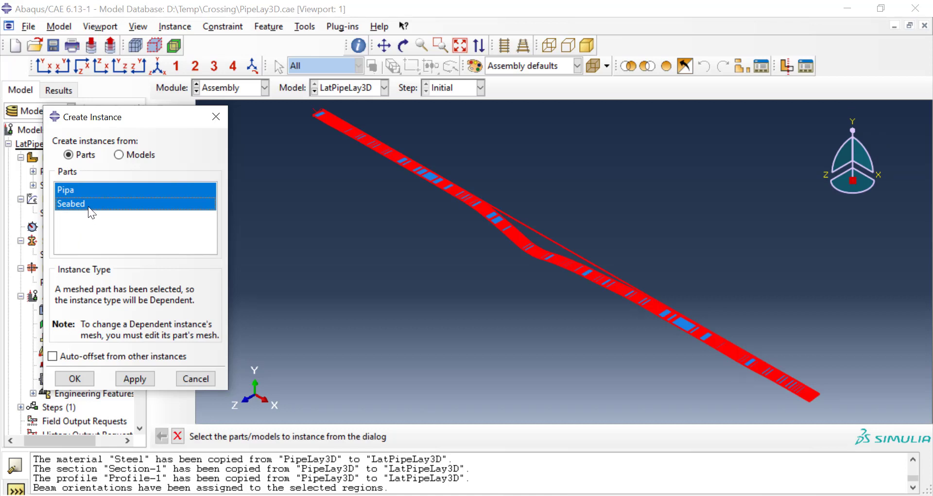
left_click(98, 185)
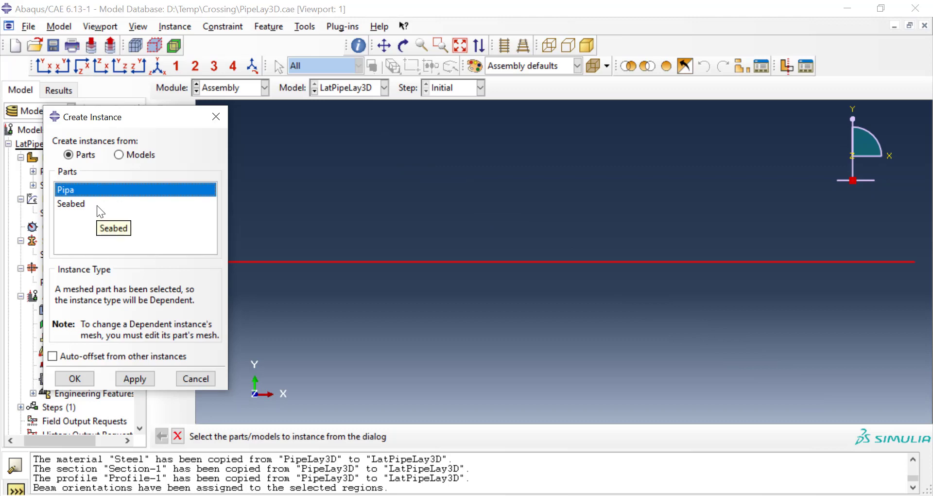
left_click(98, 205, "ctrl")
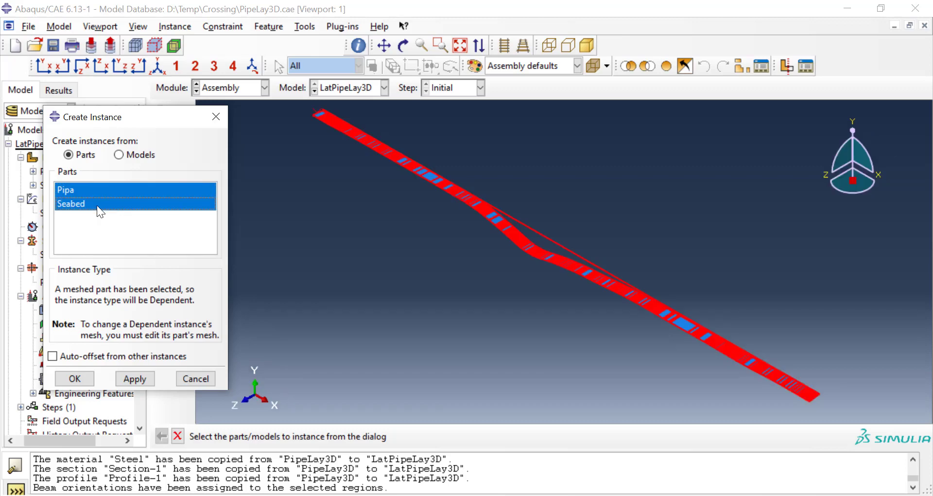
left_click(74, 378)
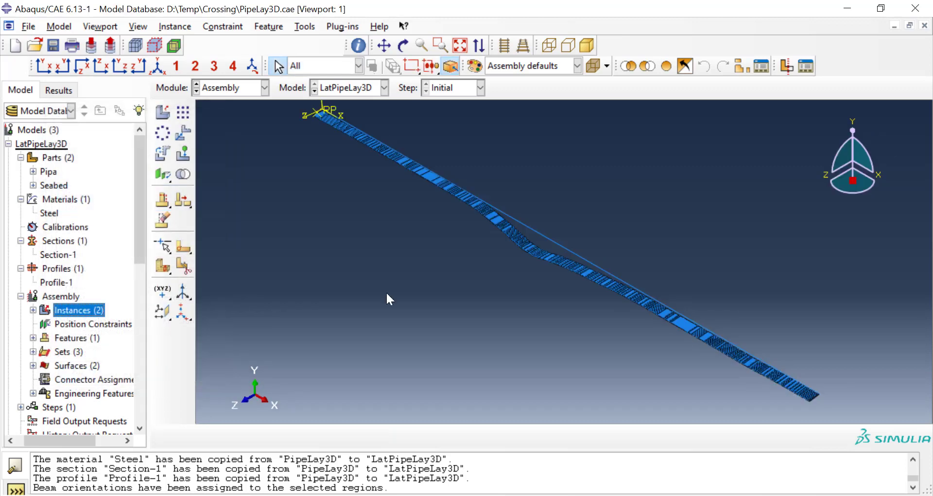
Step: Examine the pipe's position relative to the seabed in plan and isometric views, including close up near the reference point
left_click(853, 124)
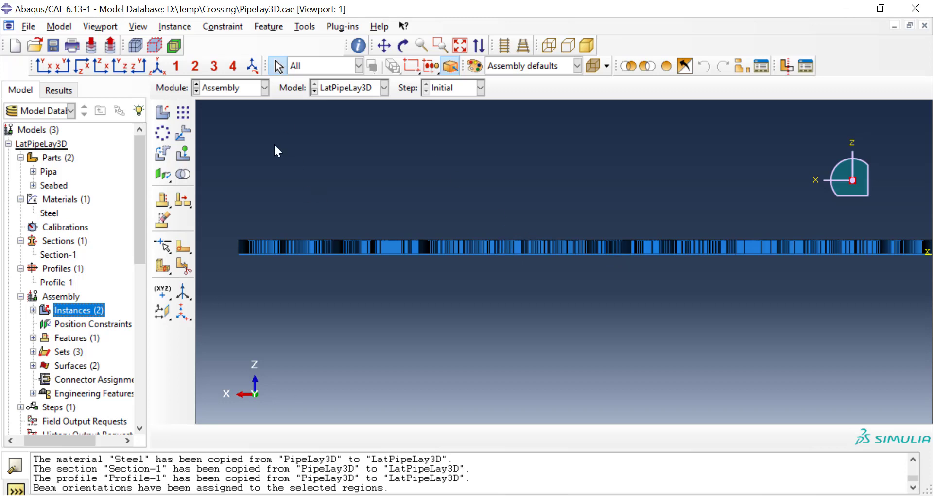
left_click(165, 70)
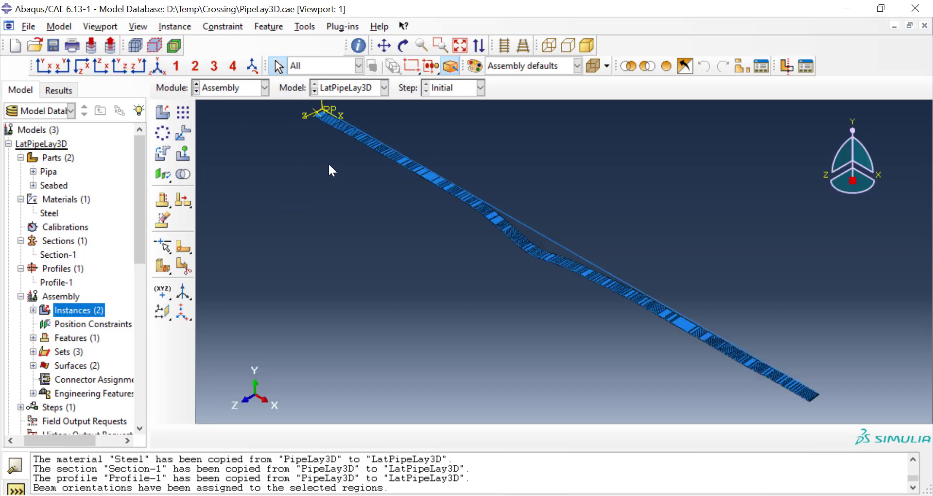
scroll(357, 249, "up", 3)
scroll(319, 163, "down", 9)
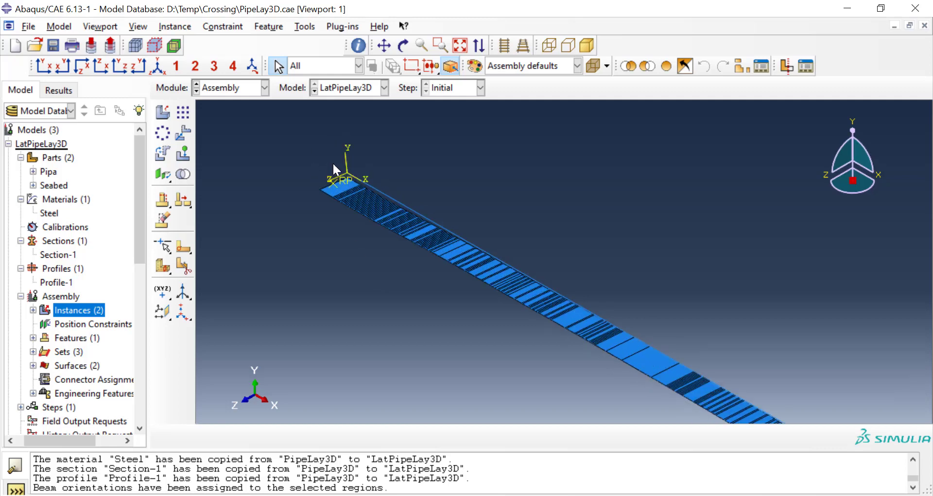
scroll(342, 160, "down", 4)
scroll(447, 229, "down", 3)
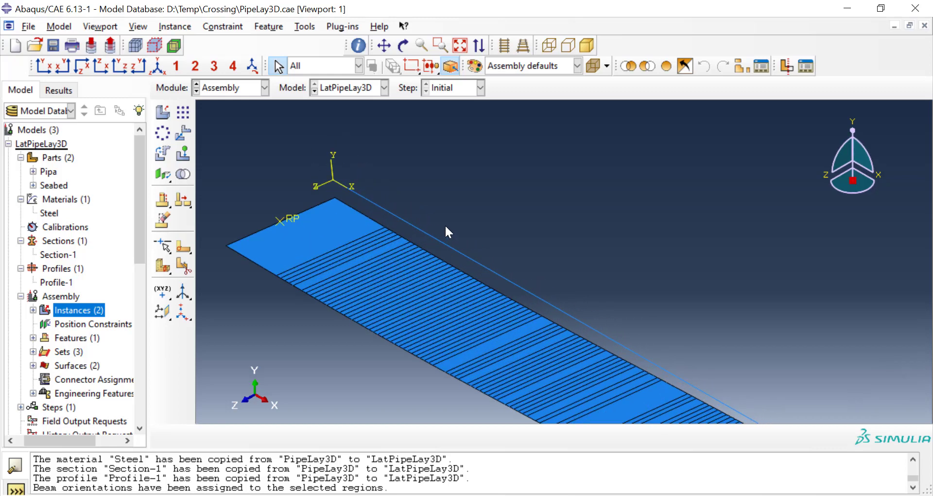
scroll(446, 228, "up", 1)
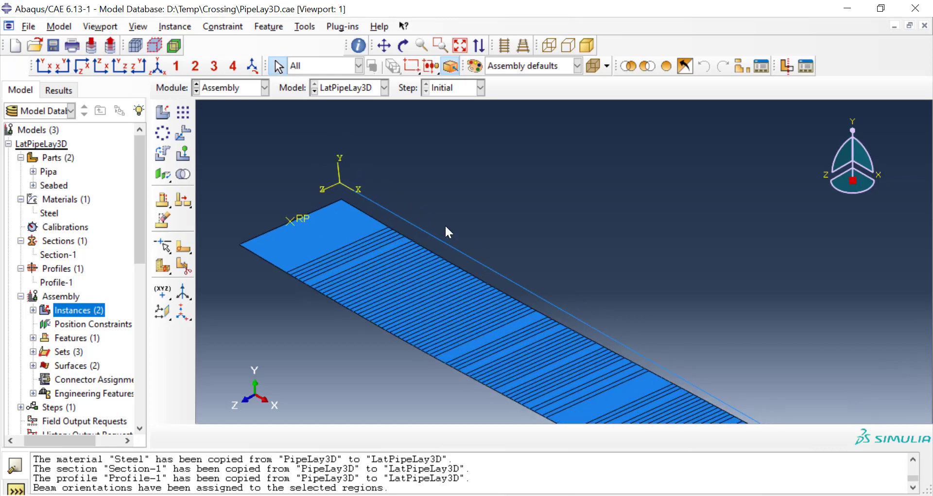
left_click(175, 26)
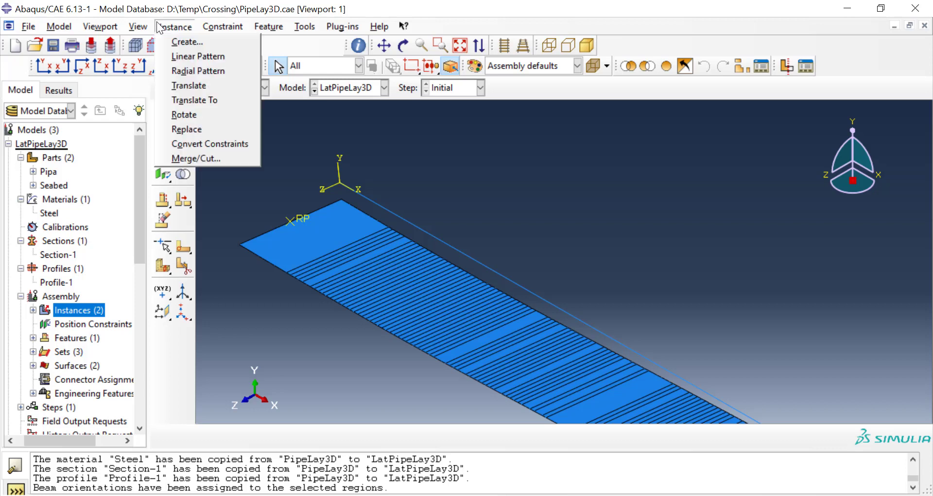
left_click(192, 85)
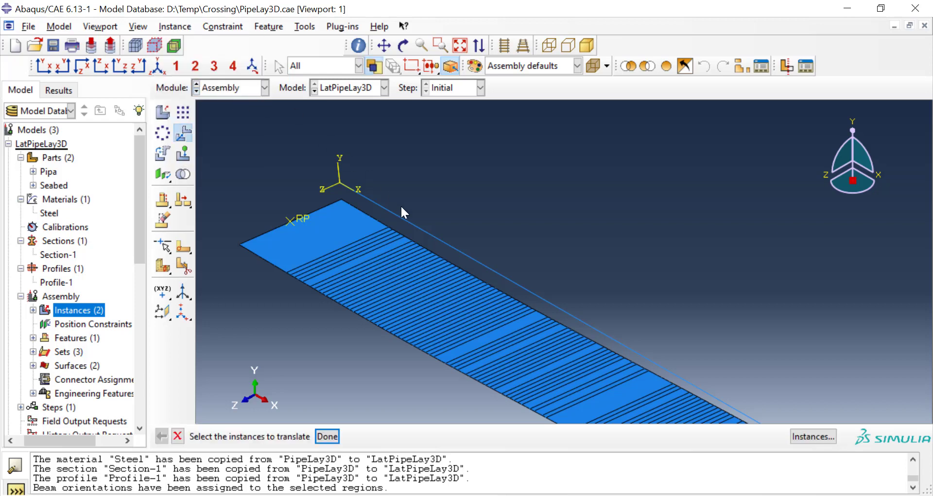
left_click(416, 227)
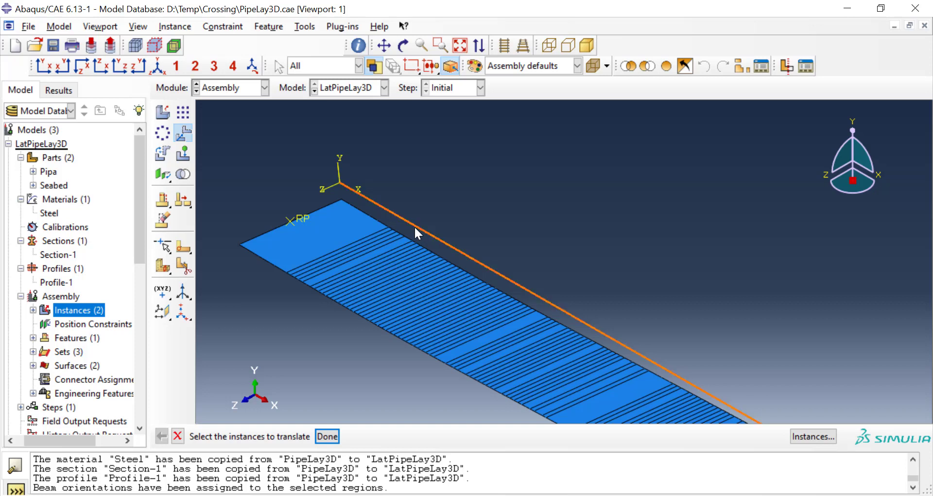
left_click(327, 436)
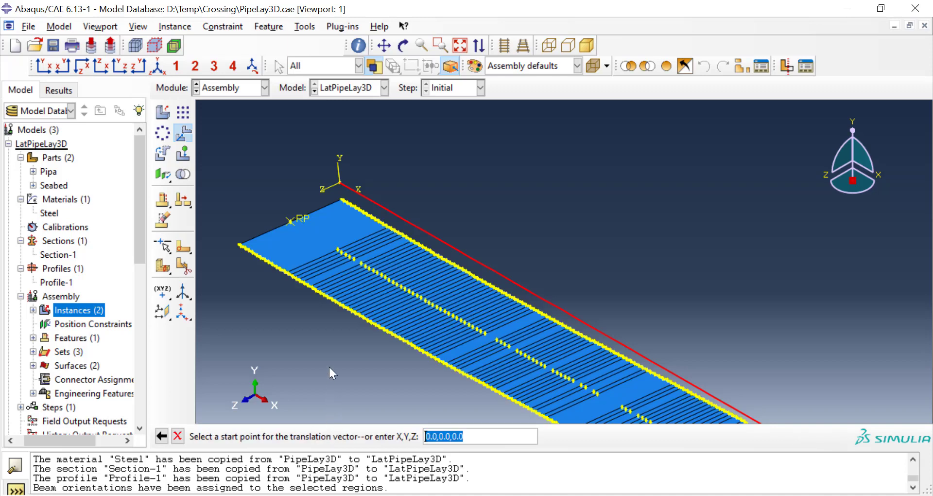
left_click(340, 183)
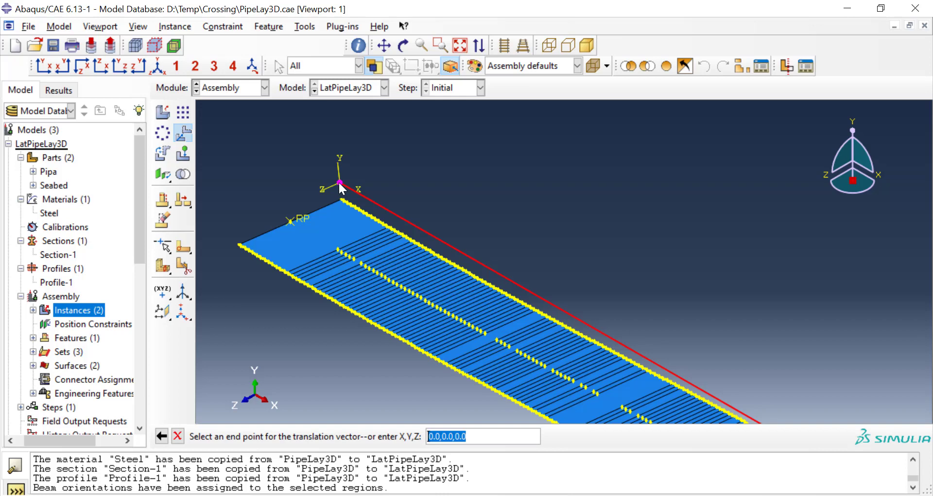
left_click(340, 183)
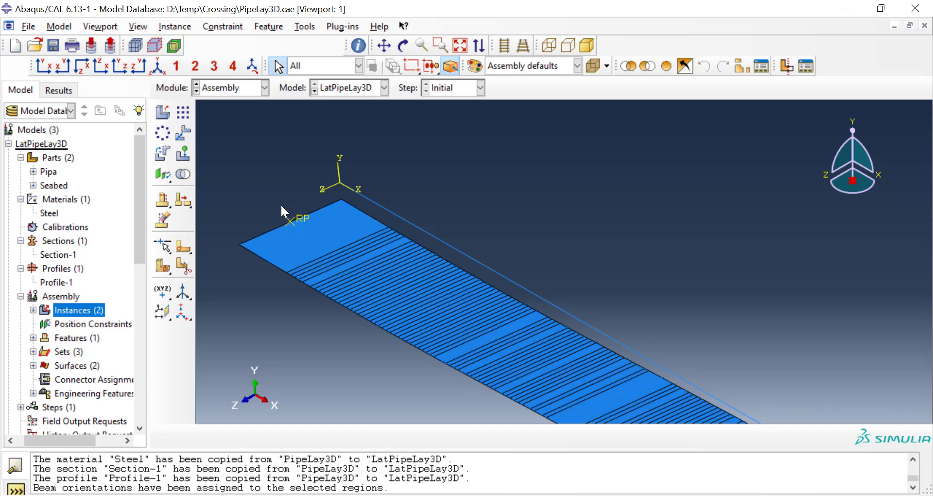
Step: Query the coordinates of the seabed's reference point RP in the assembly
left_click(304, 28)
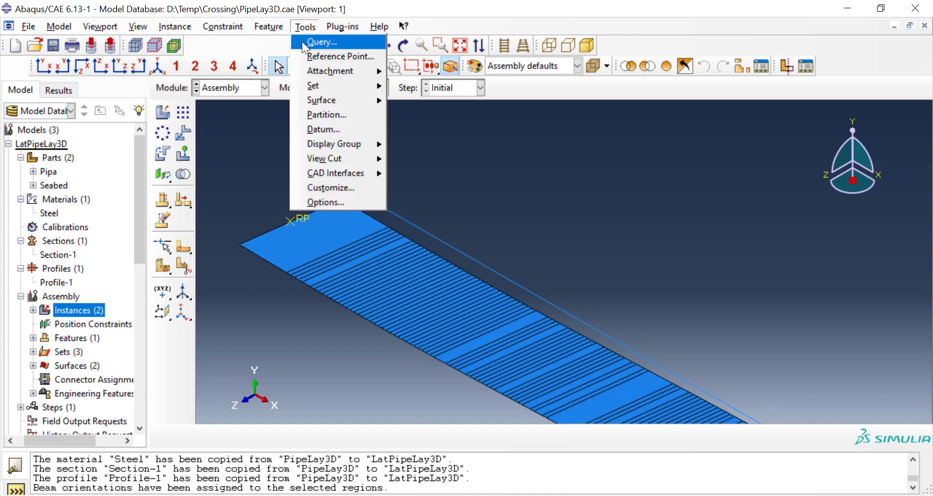
left_click(302, 42)
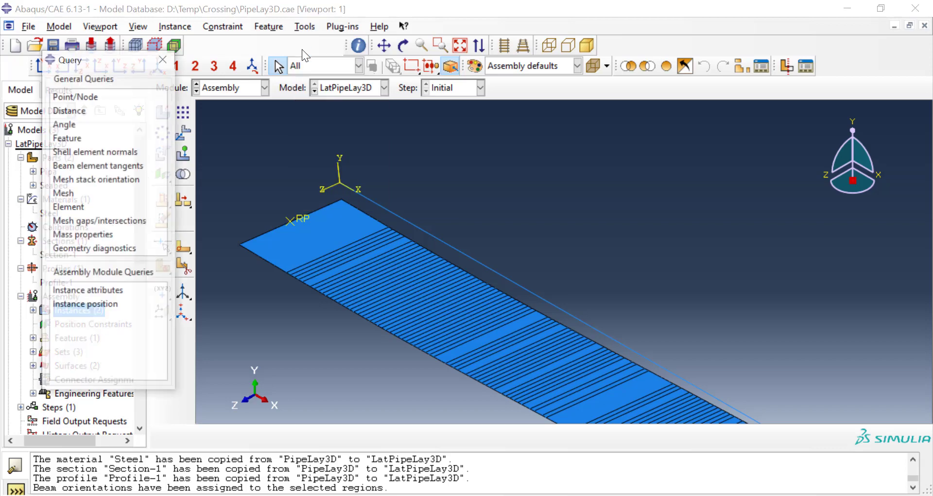
left_click(90, 96)
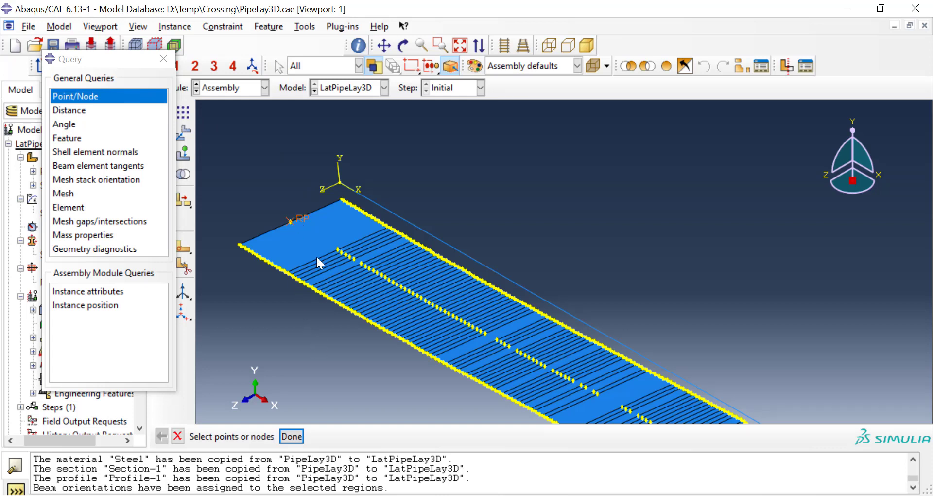
left_click(291, 436)
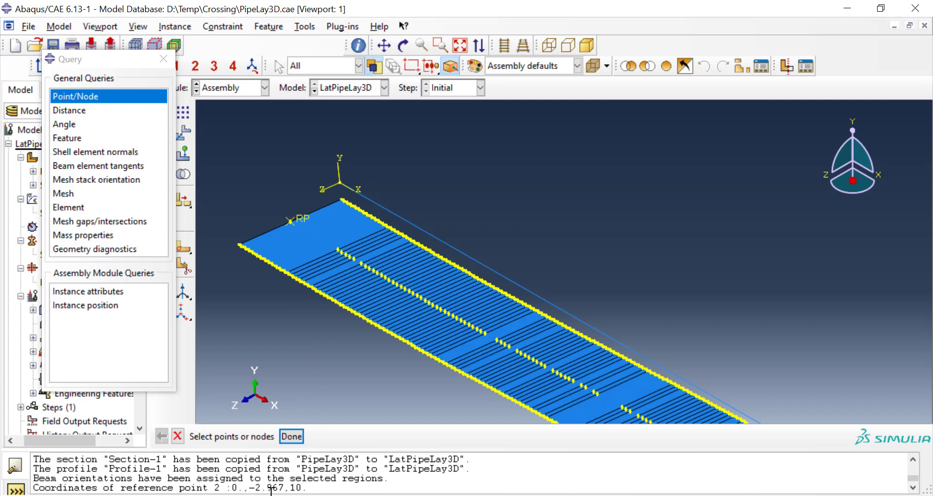
double_click(301, 486)
left_click(159, 64)
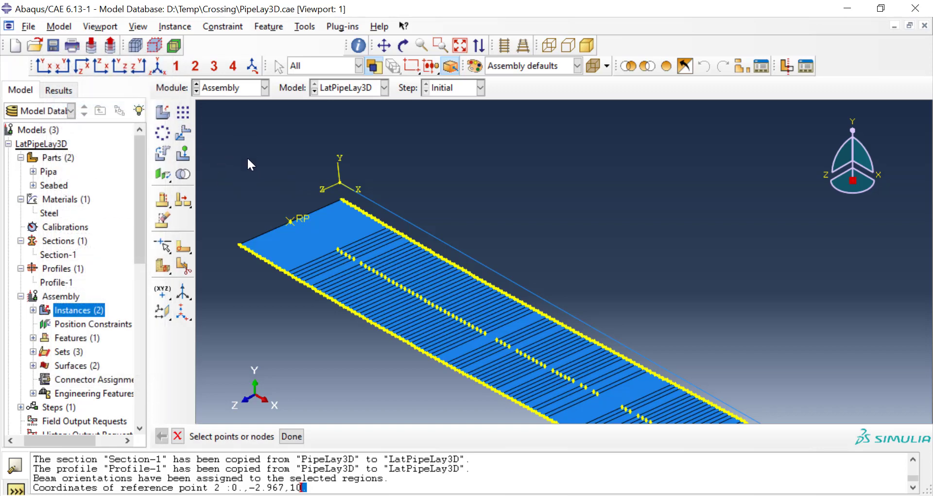
Step: Translate the Pipa instance in the assembly from its end point at the origin to 0,3,10
left_click(180, 435)
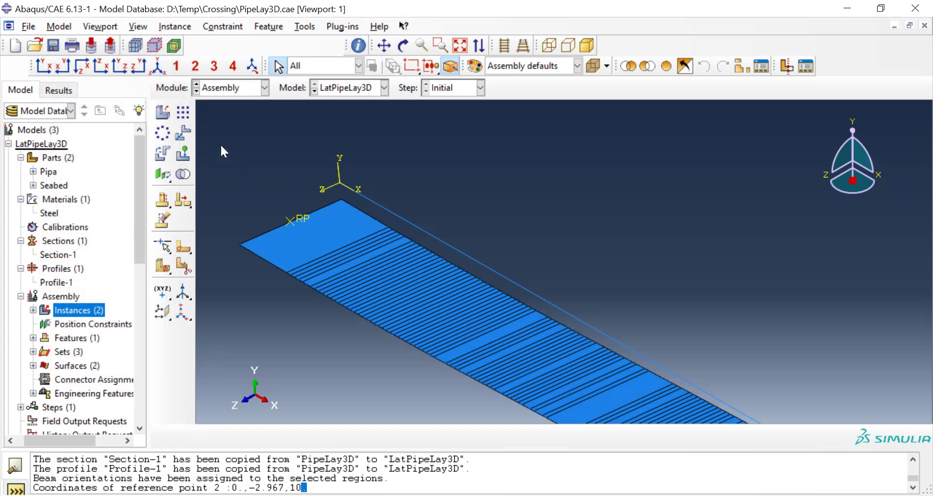
left_click(187, 27)
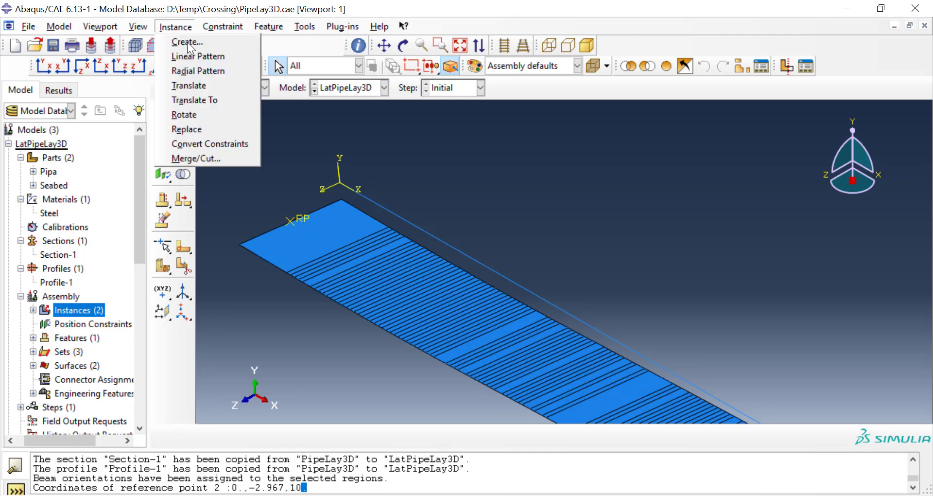
left_click(189, 86)
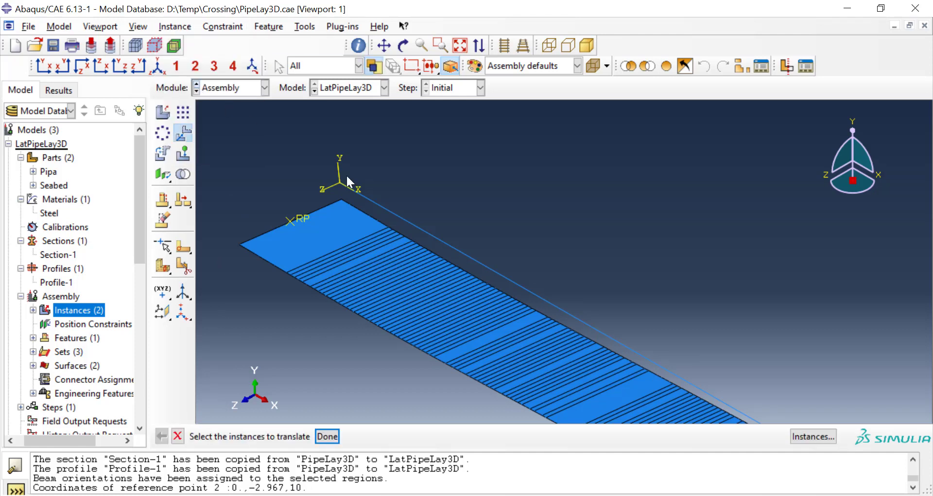
left_click(430, 235)
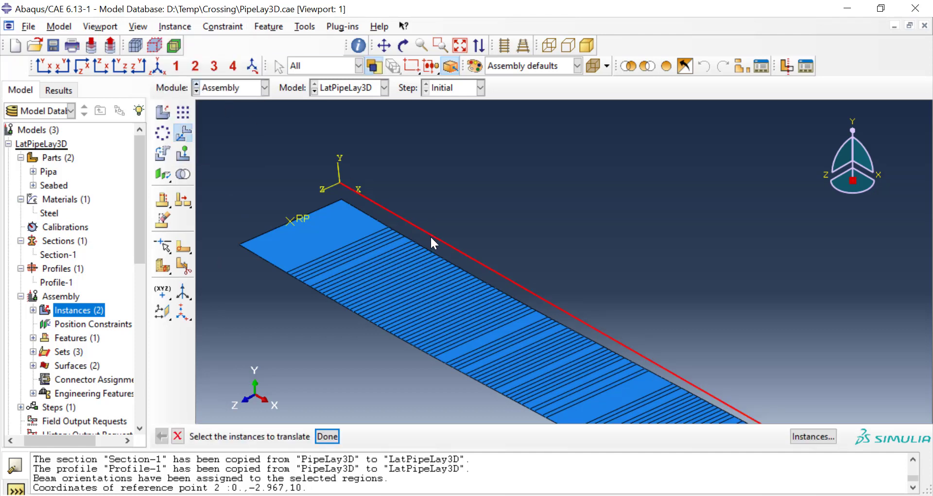
left_click(325, 437)
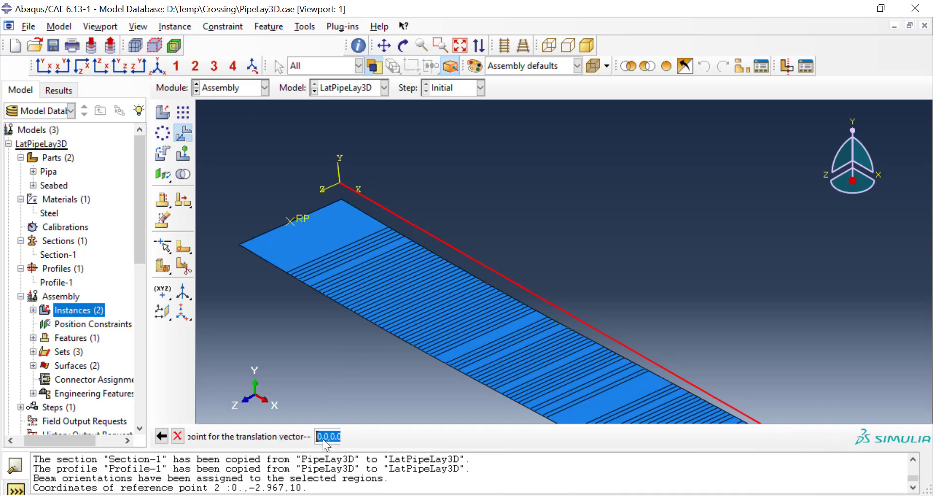
left_click(340, 184)
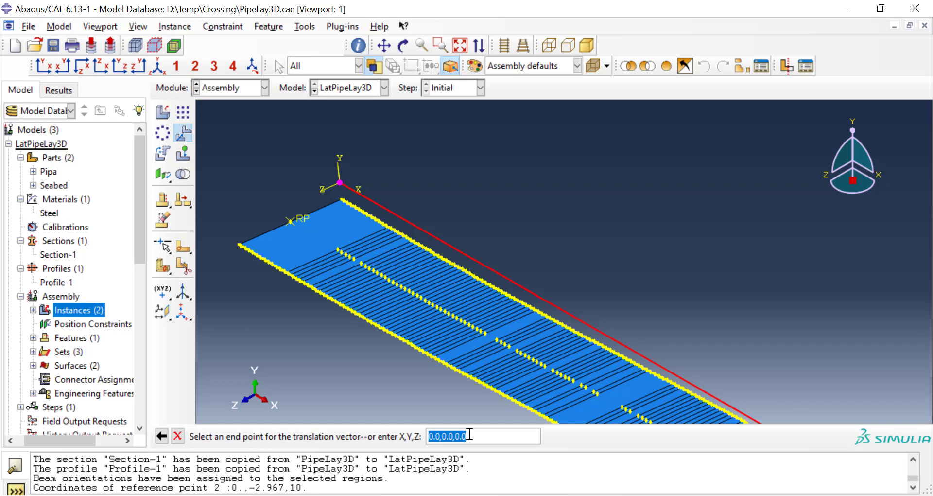
key("BackSpace")
type("0,3,10")
key("Return")
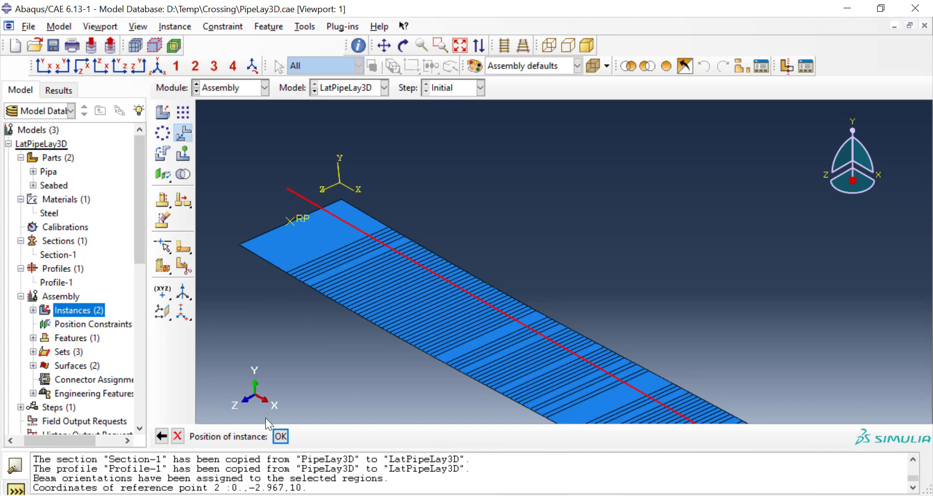
left_click(280, 436)
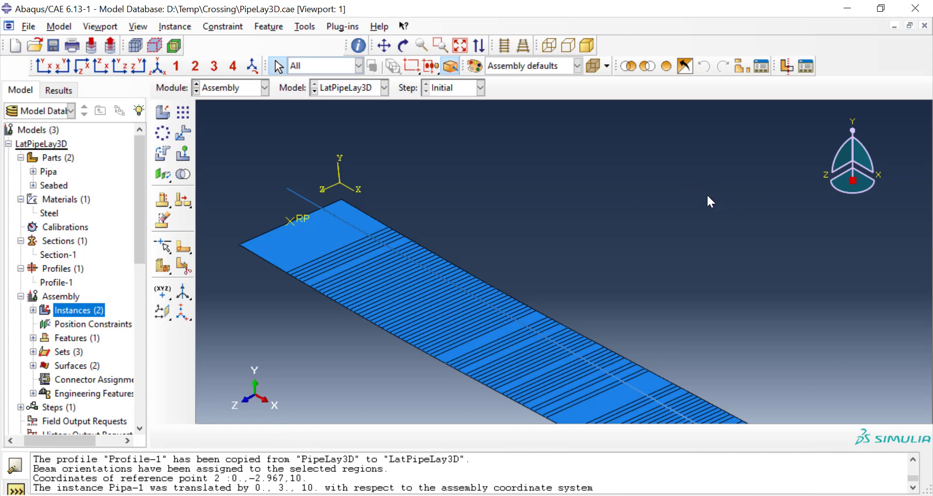
Step: Examine the translated pipe's alignment over the seabed in plan and isometric views
left_click(858, 120)
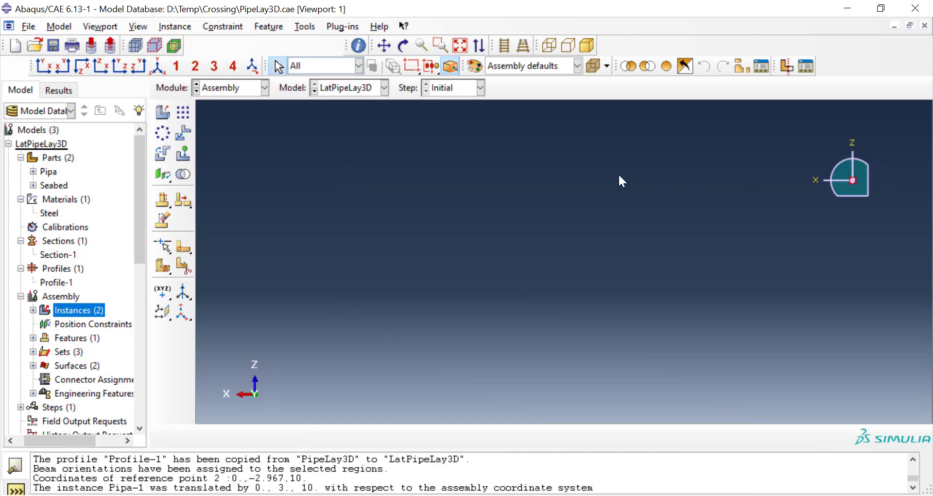
left_click(151, 68)
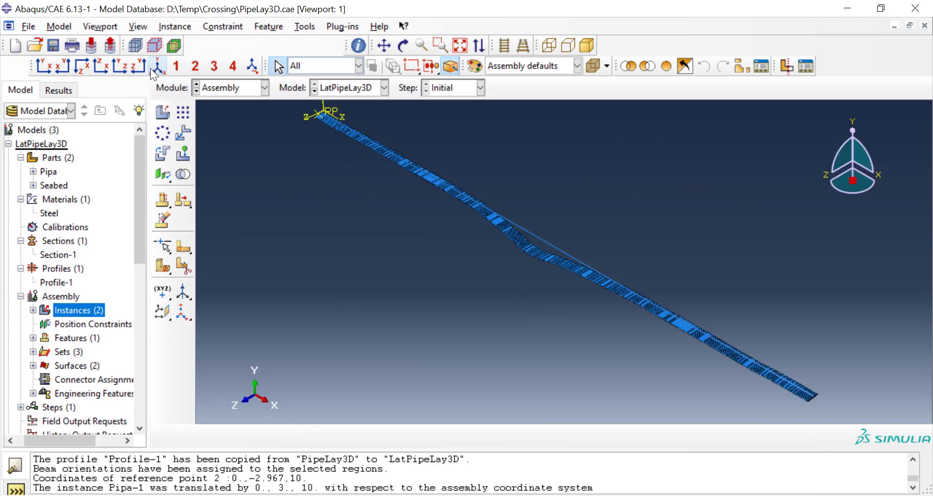
left_click(848, 124)
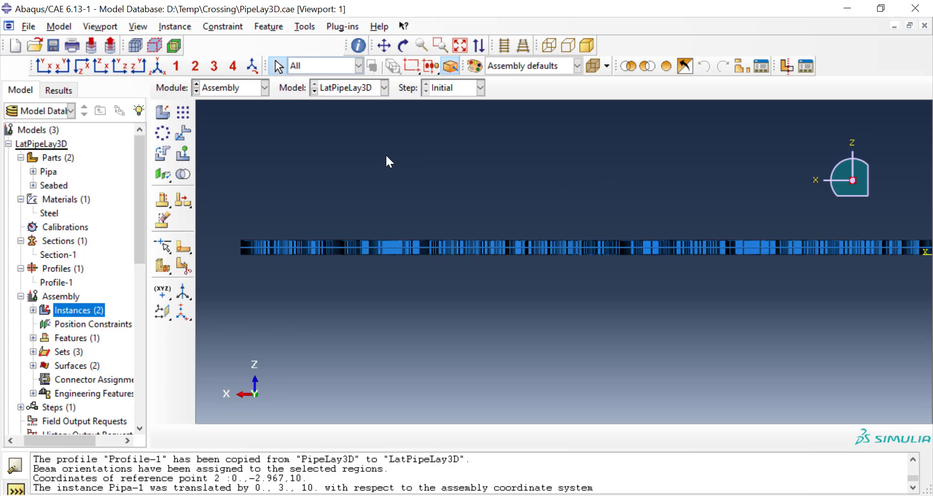
left_click(163, 67)
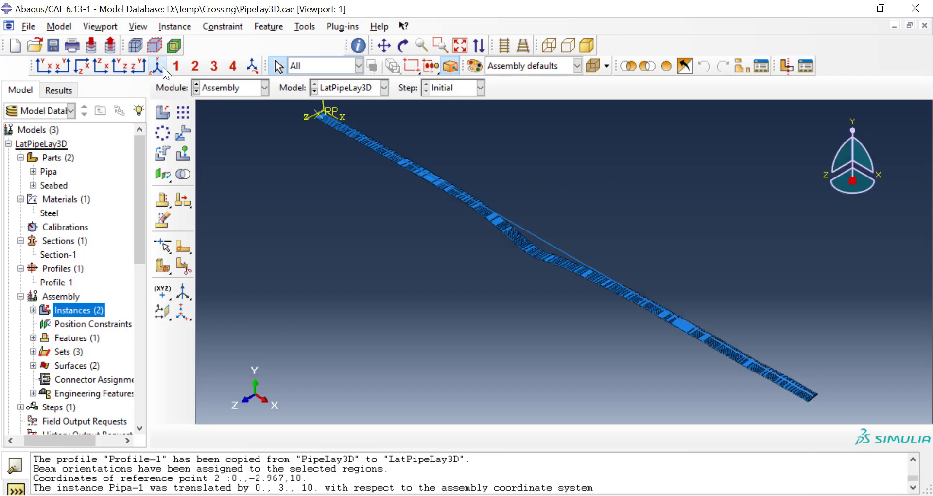
scroll(584, 268, "up", 2)
scroll(584, 268, "down", 3)
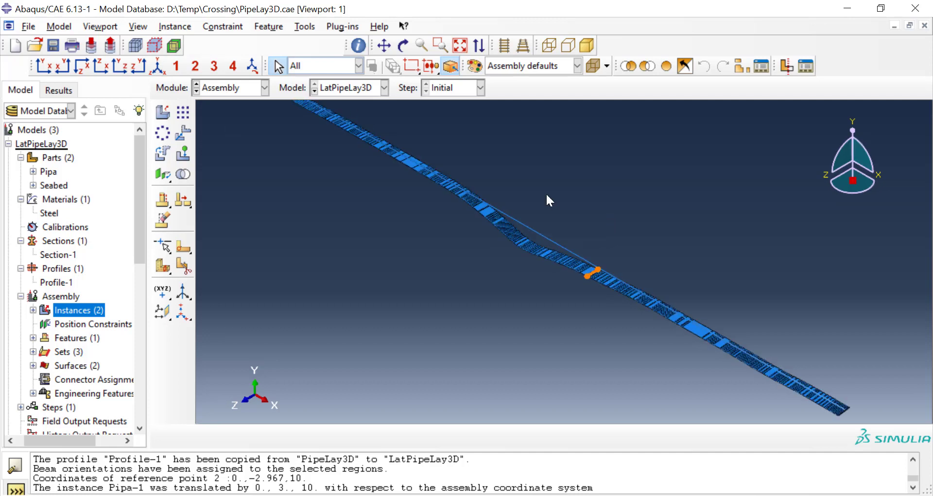
Step: Create a Static, General analysis step named Grav after the Initial step
scroll(44, 258, "down", 4)
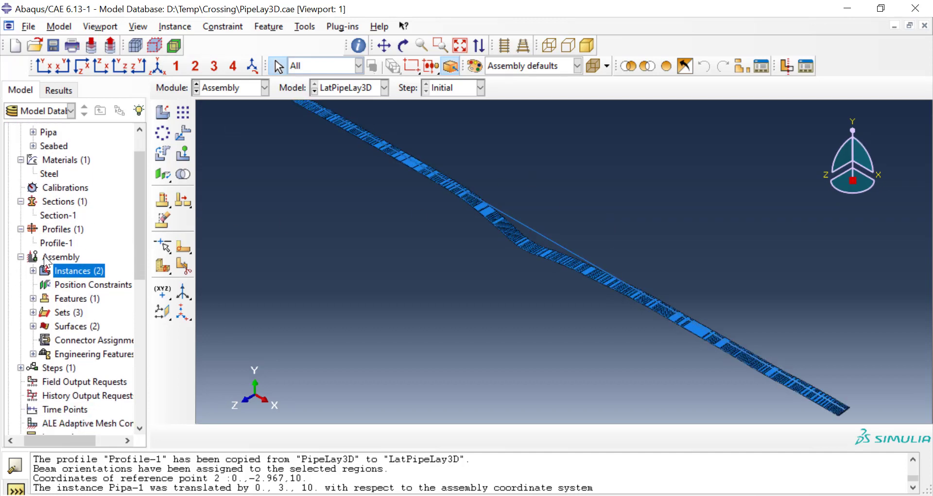
scroll(45, 258, "down", 1)
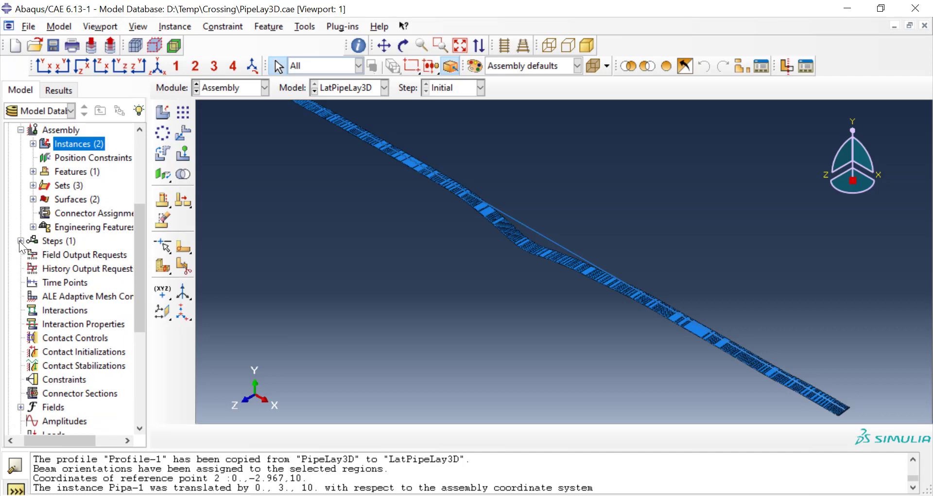
left_click(51, 242)
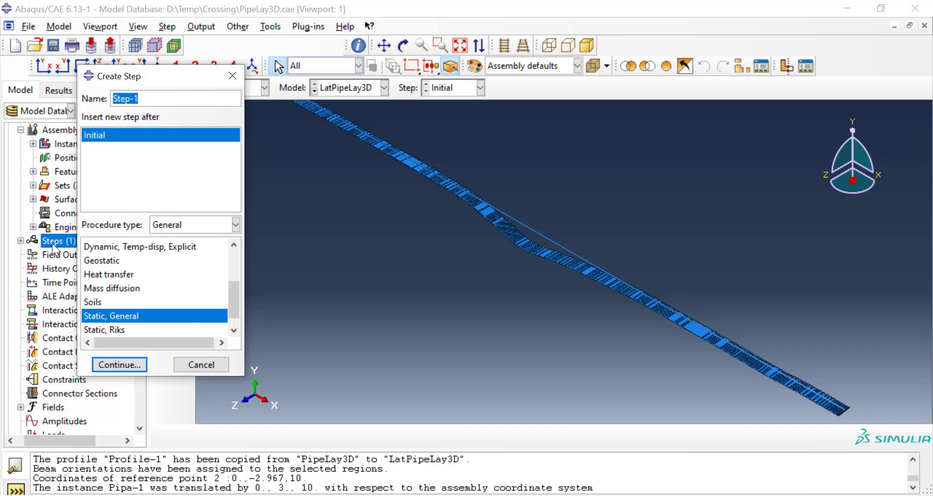
type("Grav")
left_click(134, 364)
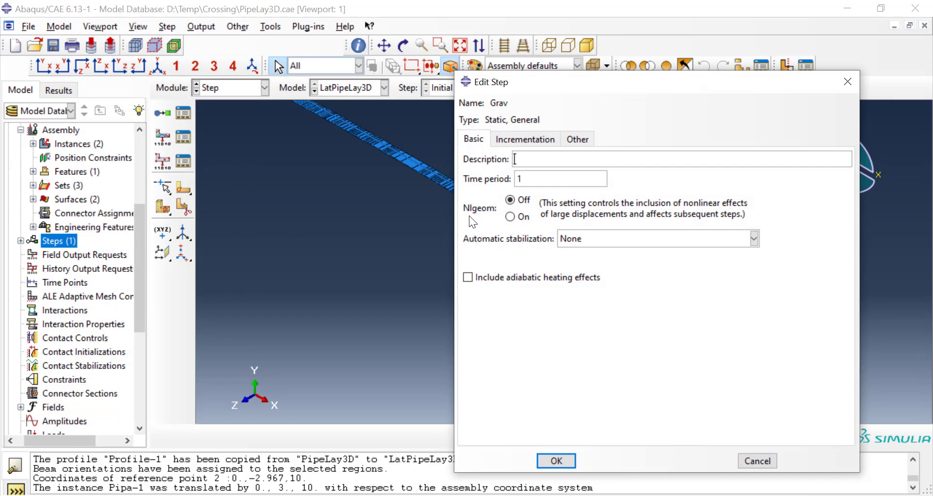
Step: Turn on Nlgeom for Grav and use dissipated energy fraction stabilization with a maximum stabilization to strain energy ratio of 0
left_click(510, 217)
left_click(617, 237)
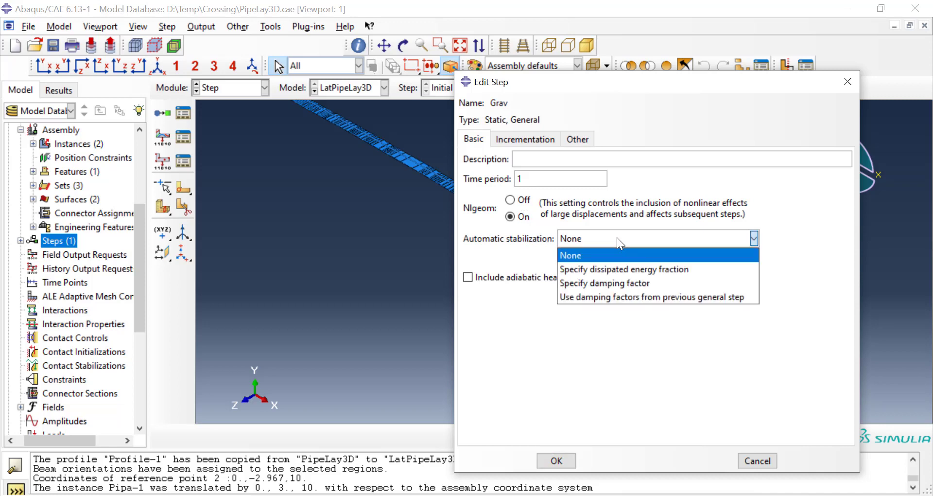
left_click(629, 269)
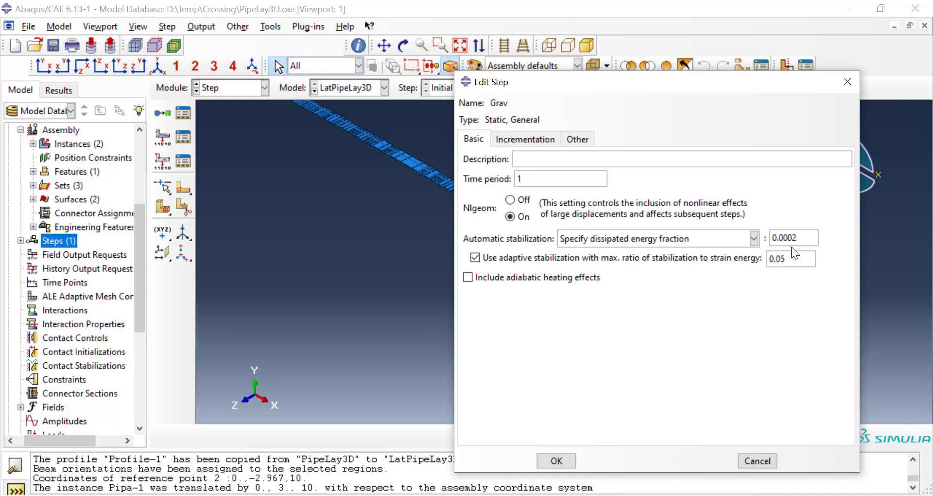
left_click_drag(788, 258, 759, 258)
type("0")
Step: Set the Grav step's initial increment size to 0.01 and its minimum increment size to 1E-015
left_click(530, 138)
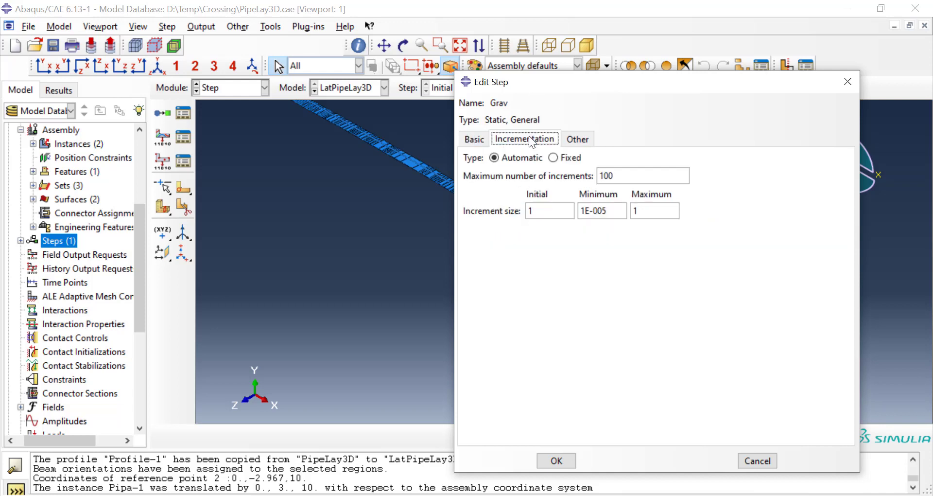
double_click(539, 213)
type("0.01")
left_click(601, 209)
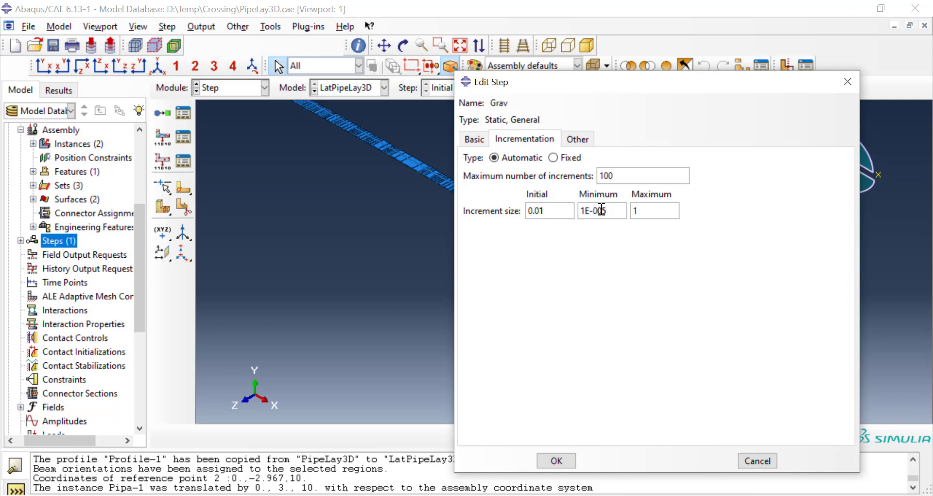
Step: Set the Grav step's maximum increment size to 0.1 and maximum number of increments to 10000, and accept the step
left_click(634, 212)
type("0.")
left_click(639, 175)
type("00")
left_click(557, 461)
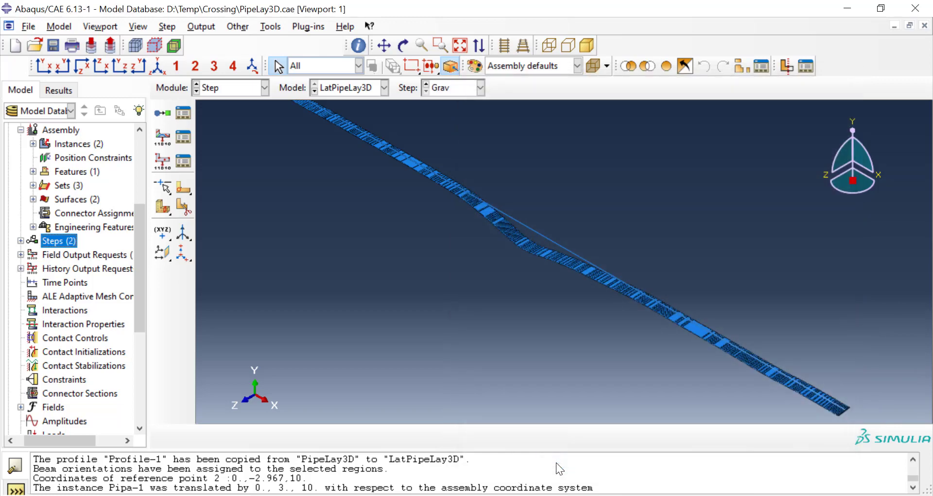
Step: Open the general solution controls for the Grav step and switch them to user-specified parameters
left_click(200, 27)
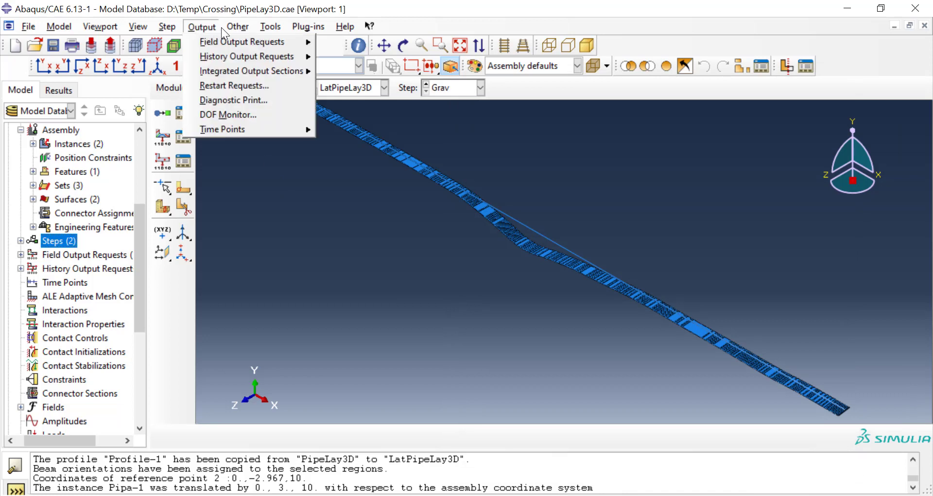
mouse_move(228, 27)
mouse_move(252, 86)
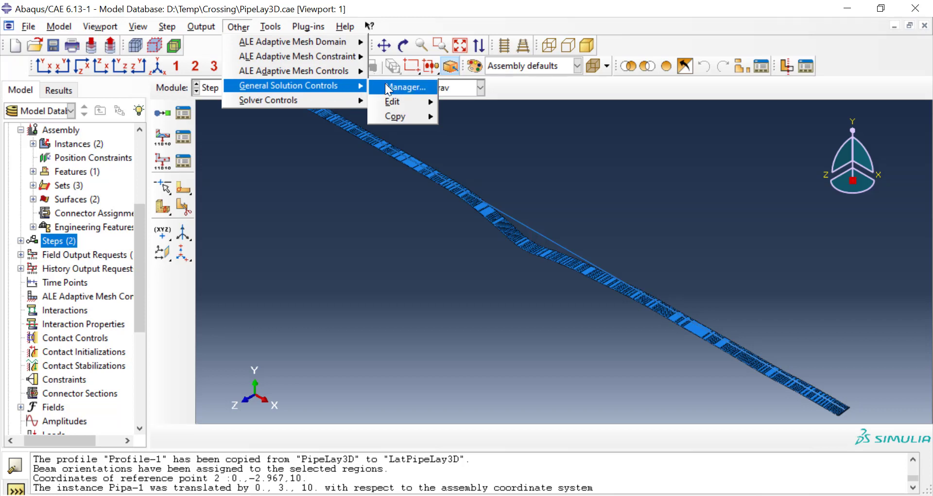
mouse_move(405, 102)
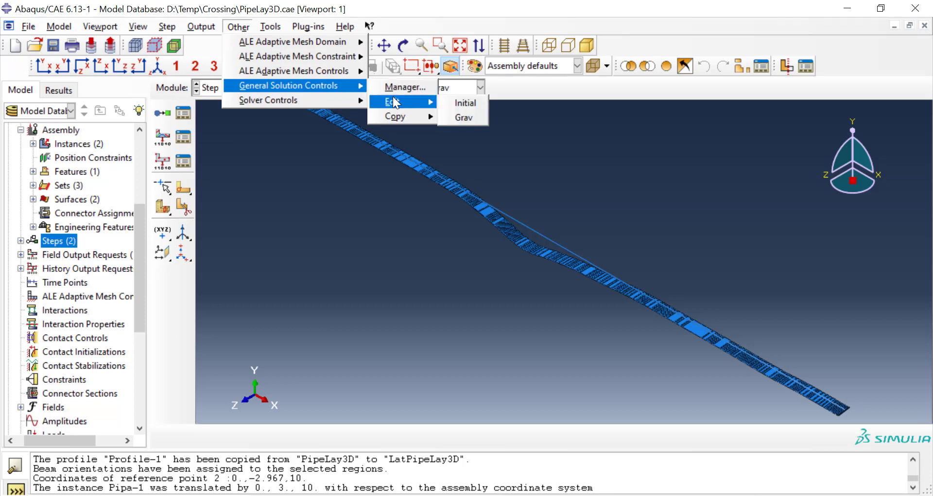
left_click(461, 118)
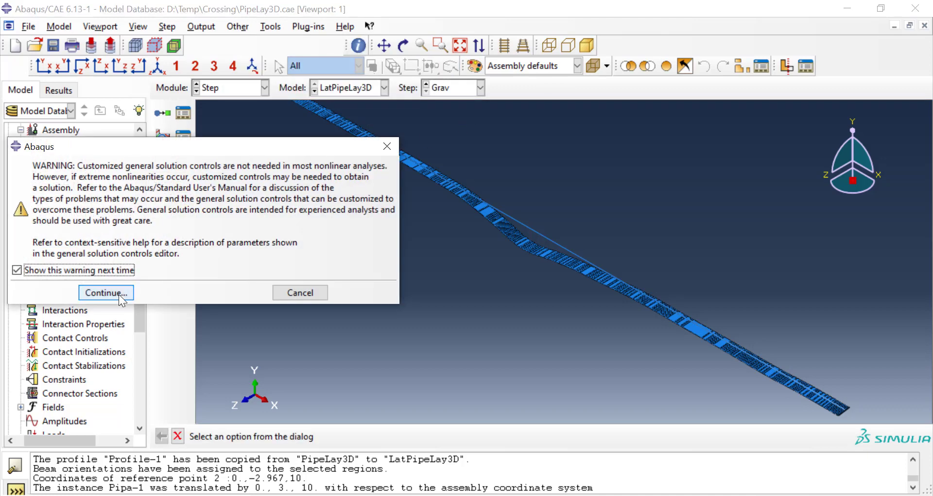
left_click(118, 293)
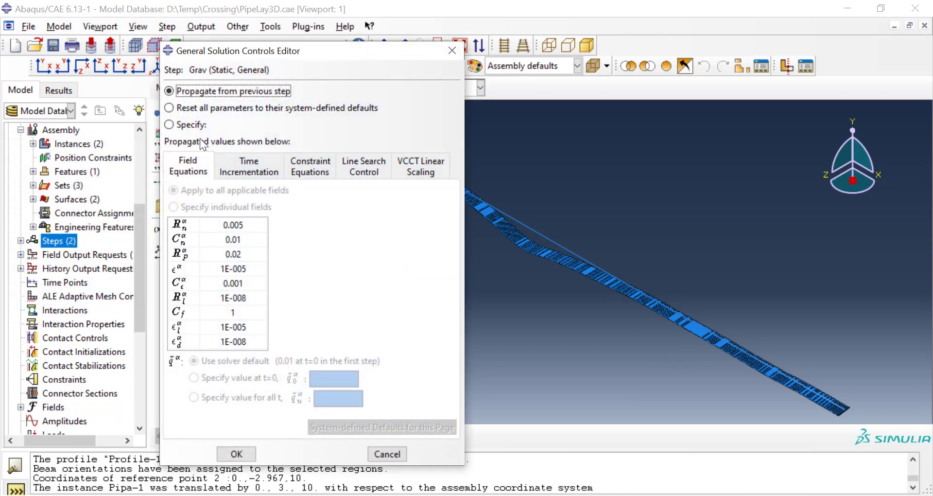
left_click(194, 125)
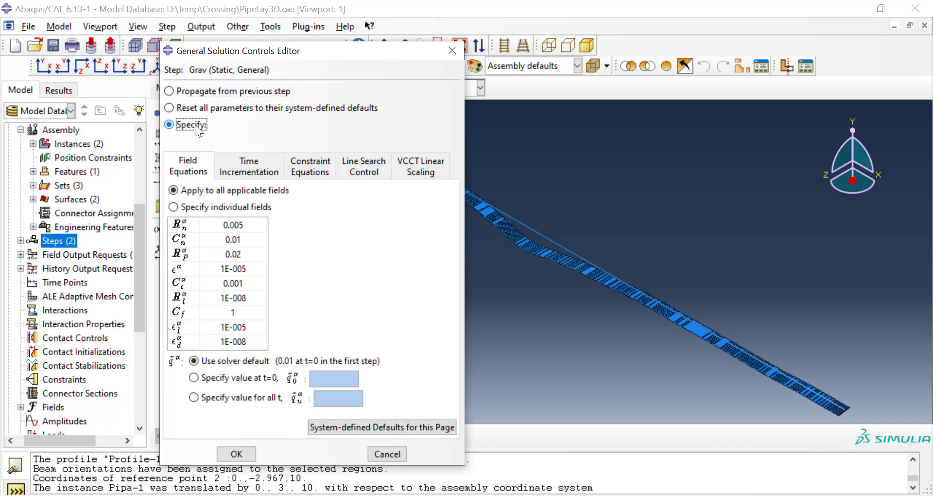
Step: Set the time incrementation parameter I_A to 15 in the Grav step's solution controls
left_click(264, 172)
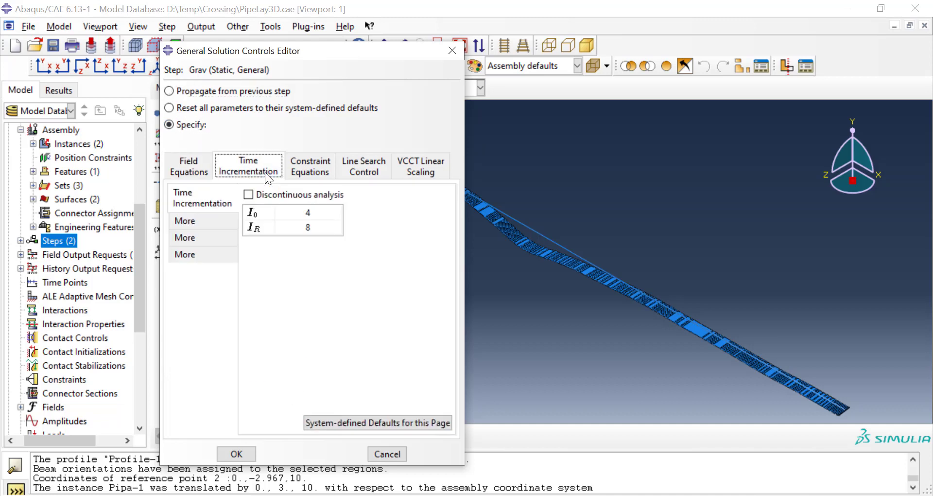
left_click(200, 222)
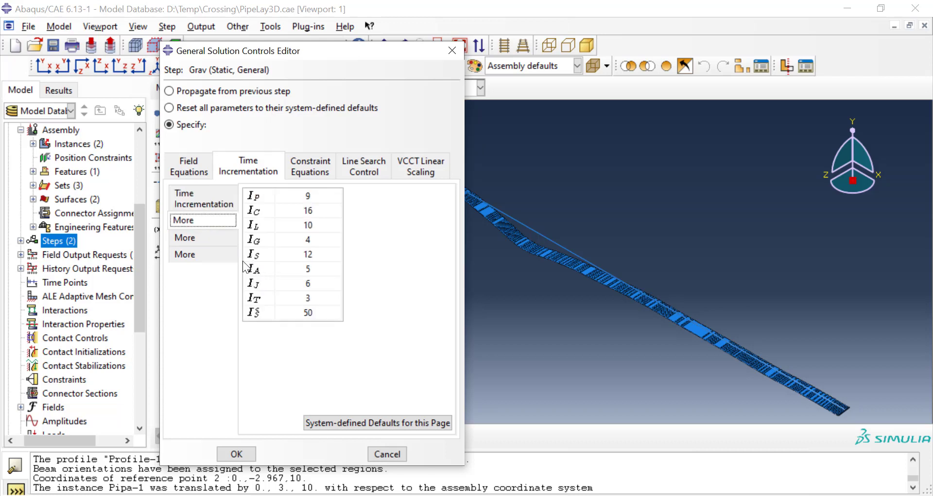
double_click(305, 270)
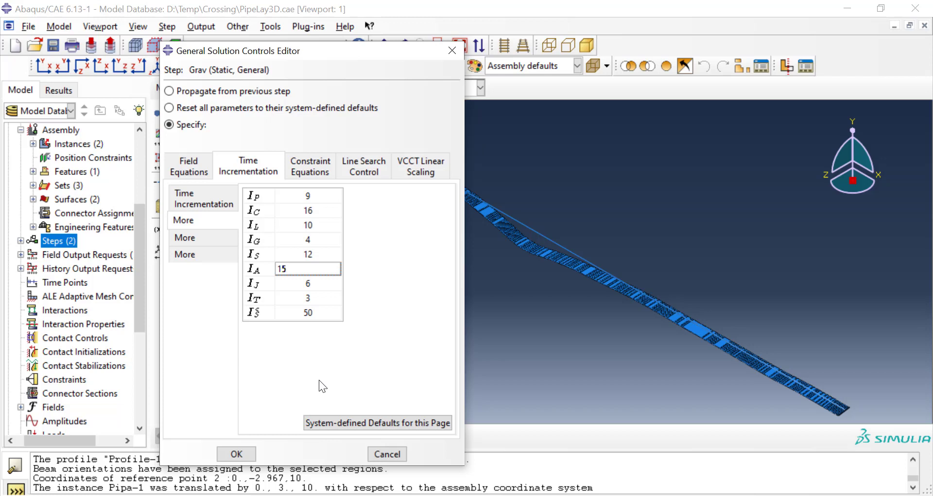
key("Return")
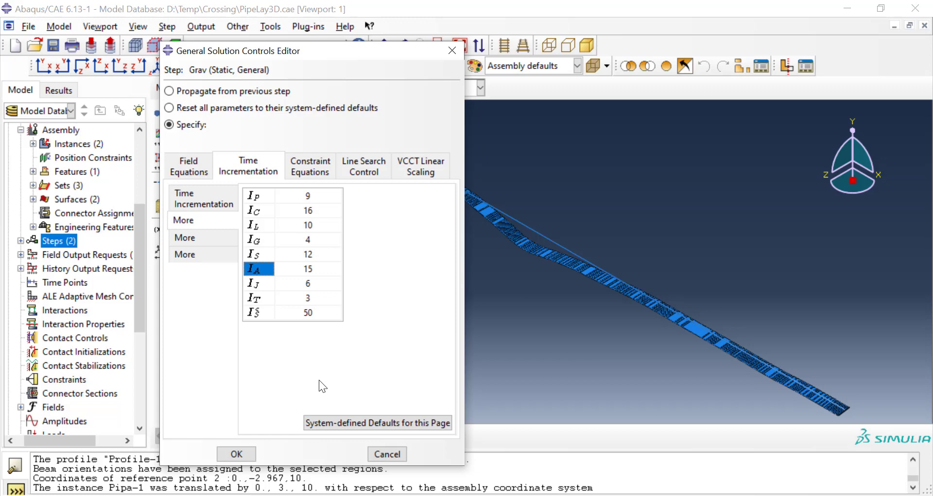
Step: Accept the Grav step's customized solution controls and review the restart requests, leaving the dialog confirmed
left_click(240, 453)
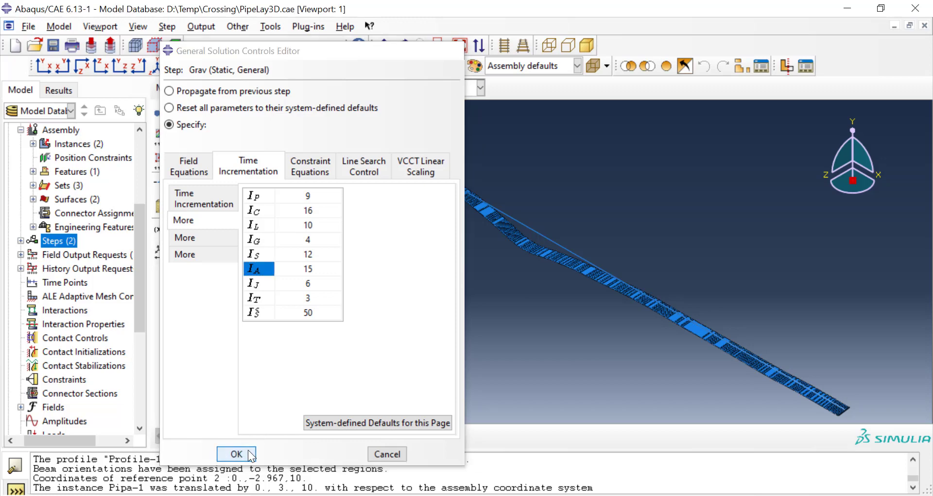
left_click(208, 27)
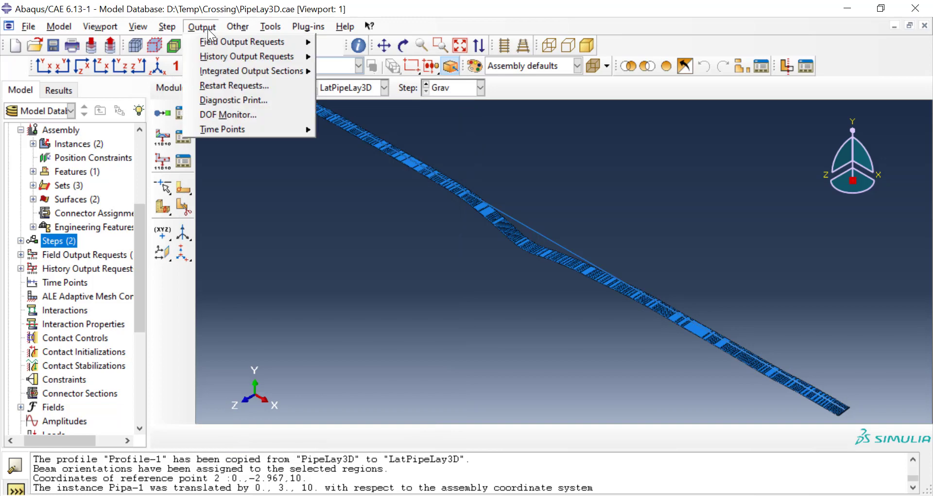
left_click(217, 91)
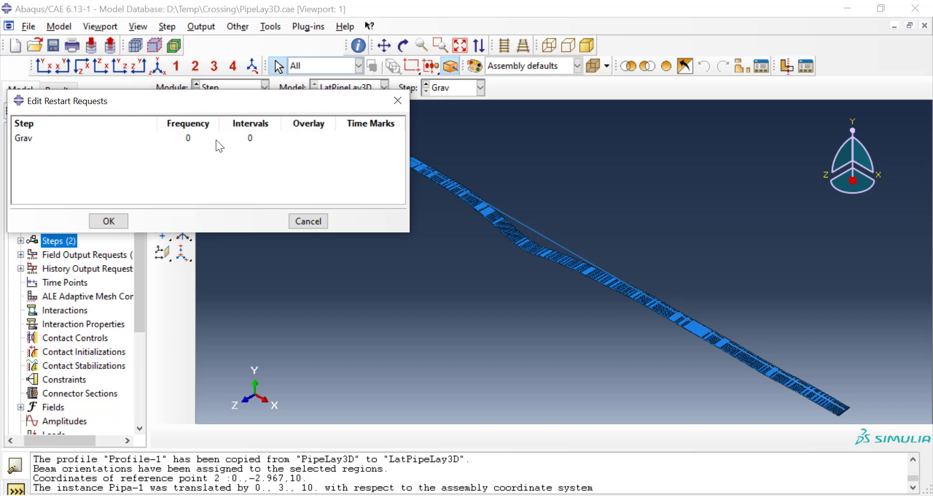
left_click(125, 218)
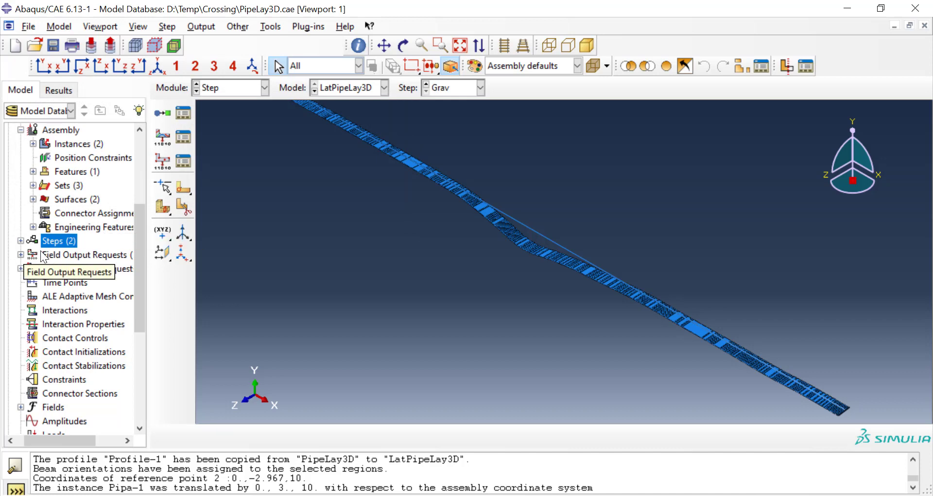
Step: Create a Static, General step named Pressure, inserted after the Grav step
left_click(20, 241)
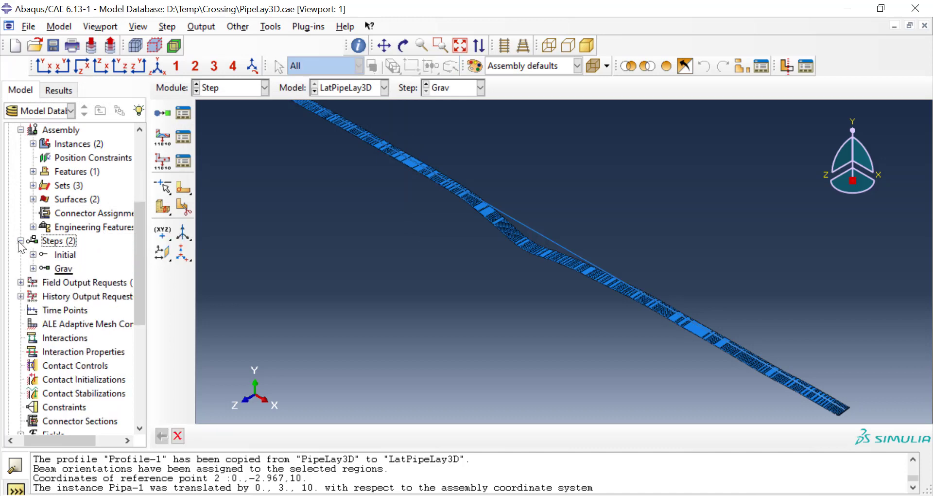
double_click(57, 240)
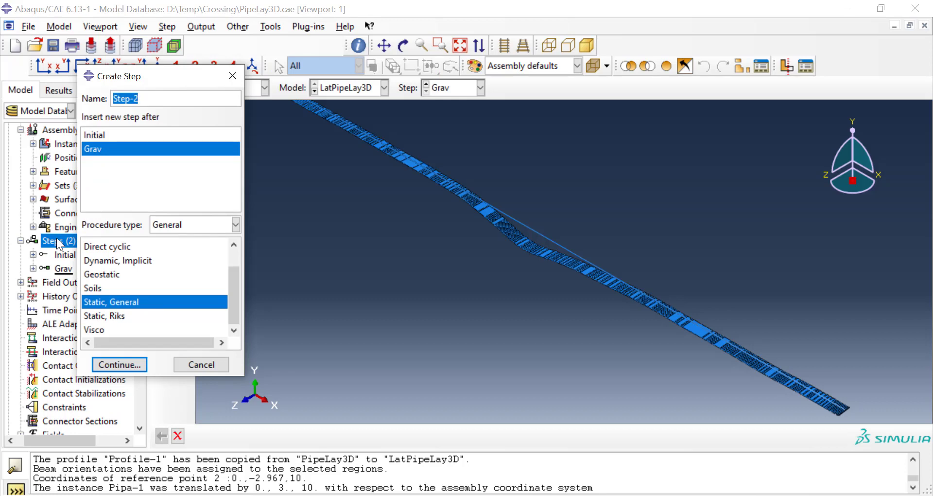
type("P")
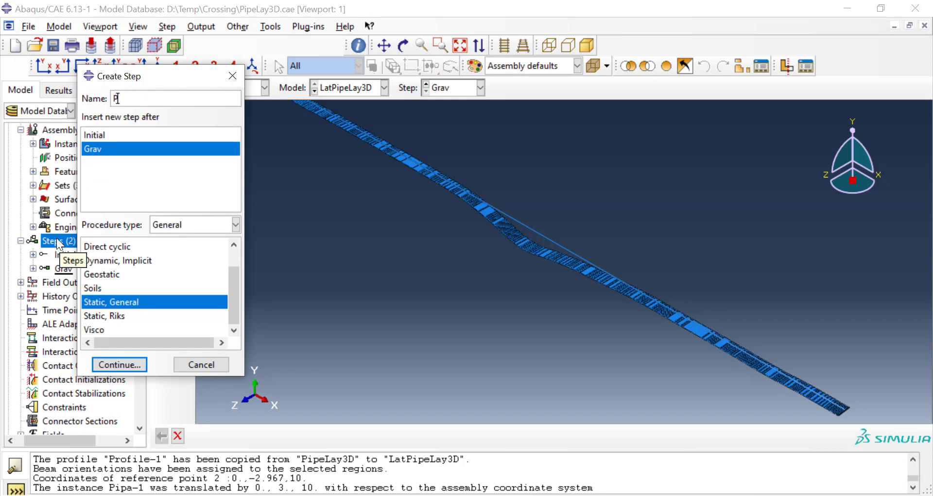
type("ressure")
left_click(116, 365)
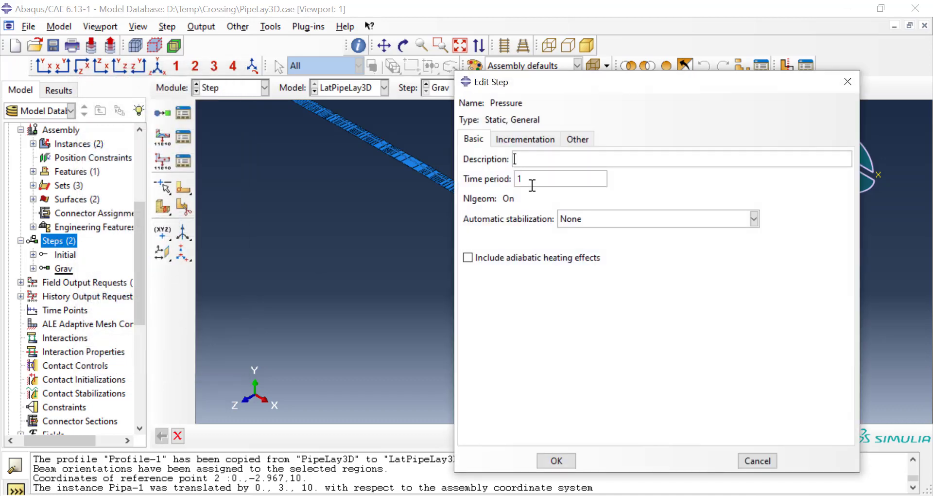
Step: Stabilize the Pressure step automatically by dissipated energy fraction, with the maximum ratio of stabilization to strain energy set to 0
left_click(582, 220)
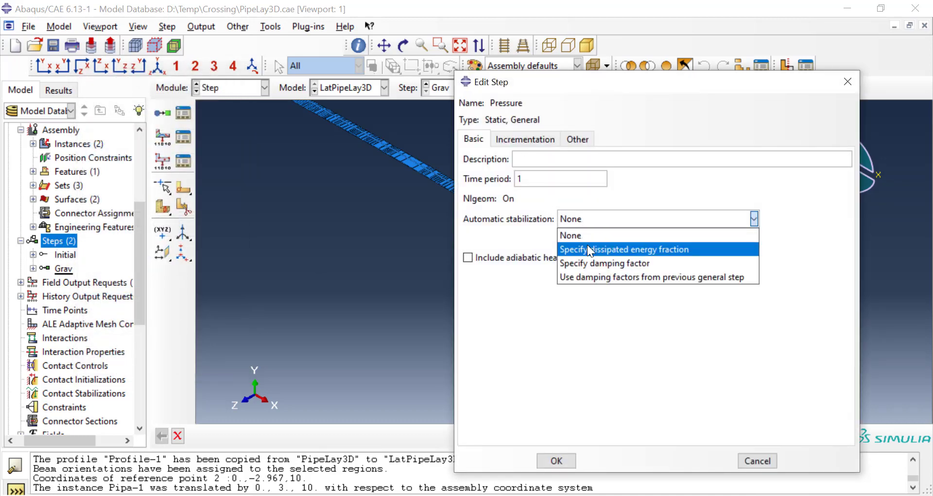
left_click(587, 245)
left_click_drag(805, 241, 744, 242)
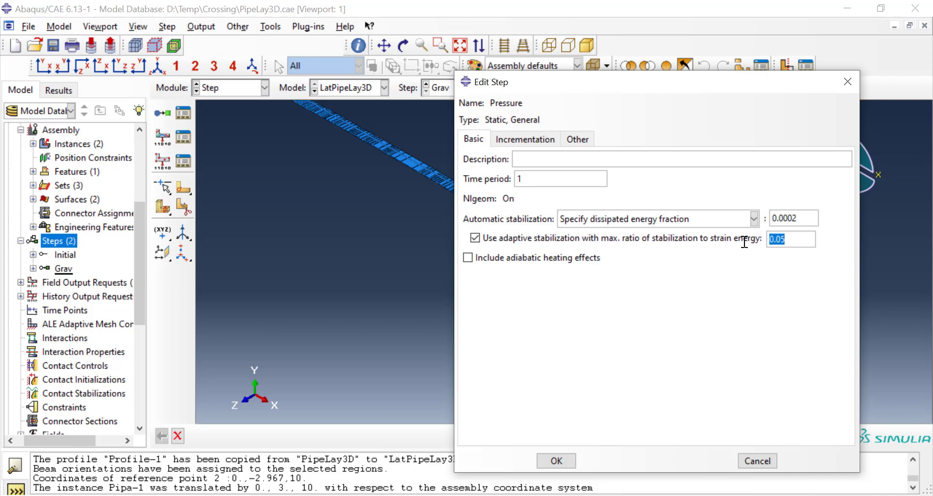
type("0")
Step: Set the Pressure step's initial increment size to 0.01 and its minimum increment size to 1E-015
left_click(537, 139)
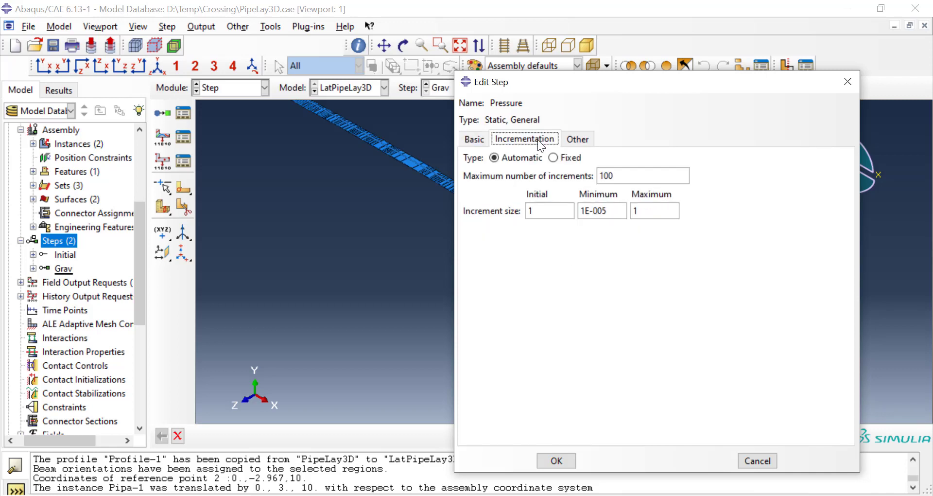
left_click(551, 212)
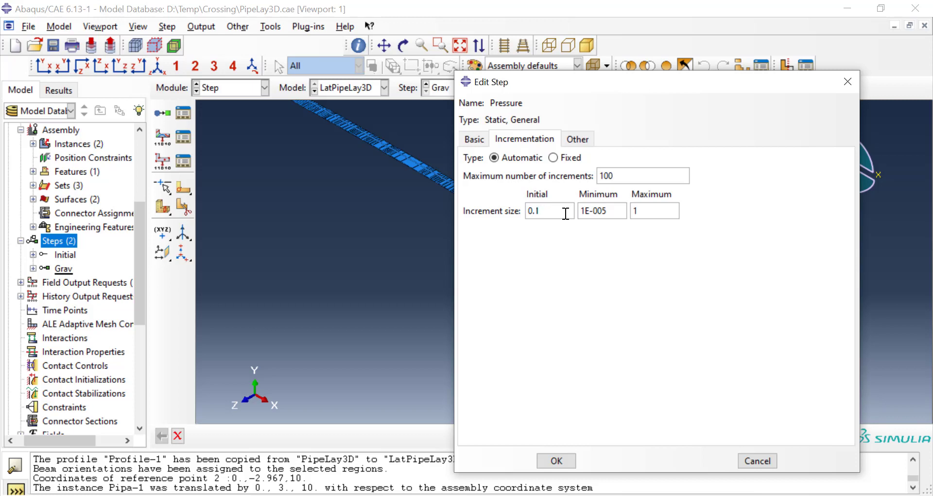
key("BackSpace")
type("01")
left_click(603, 214)
left_click(602, 214)
key("BackSpace")
type("1")
Step: Set the Pressure step's maximum increment size to 0.1 and maximum number of increments to 10000, and accept the step
left_click(632, 212)
type("0.")
left_click(632, 175)
type("00")
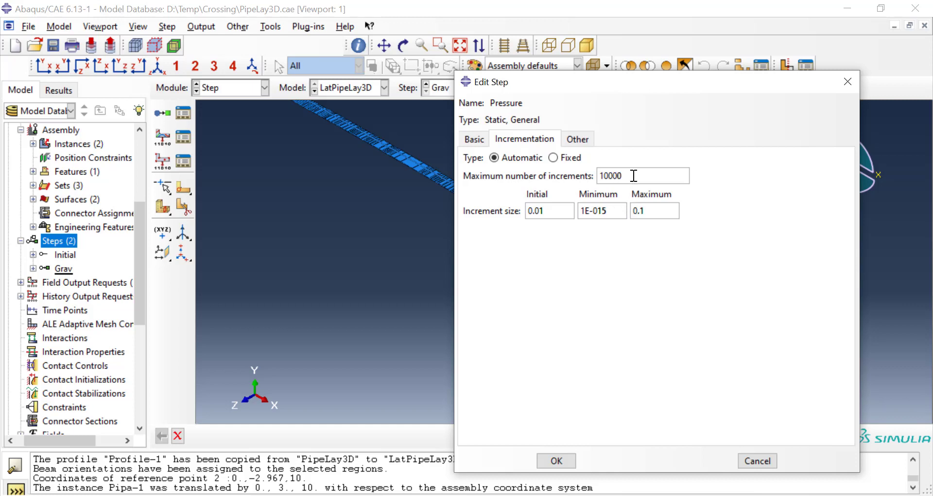
left_click(556, 462)
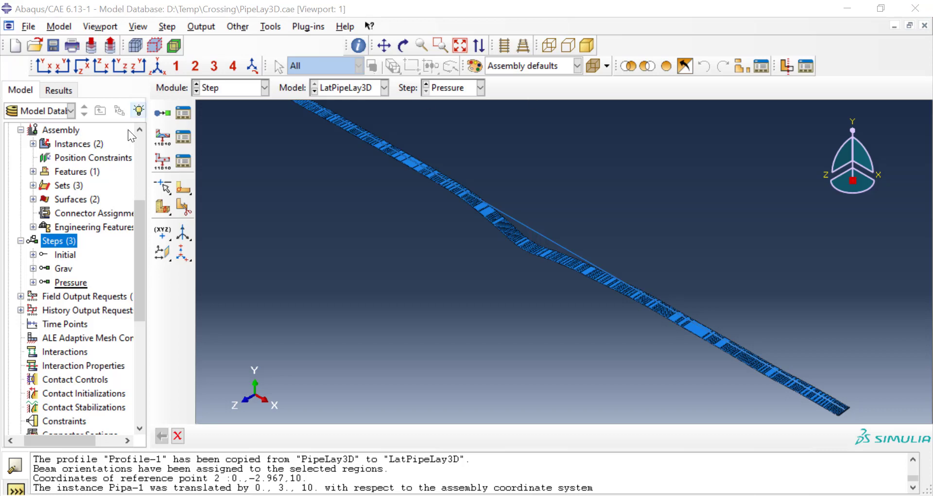
Step: Review the output frequency and variables of the field output request F-Output-1
left_click(20, 296)
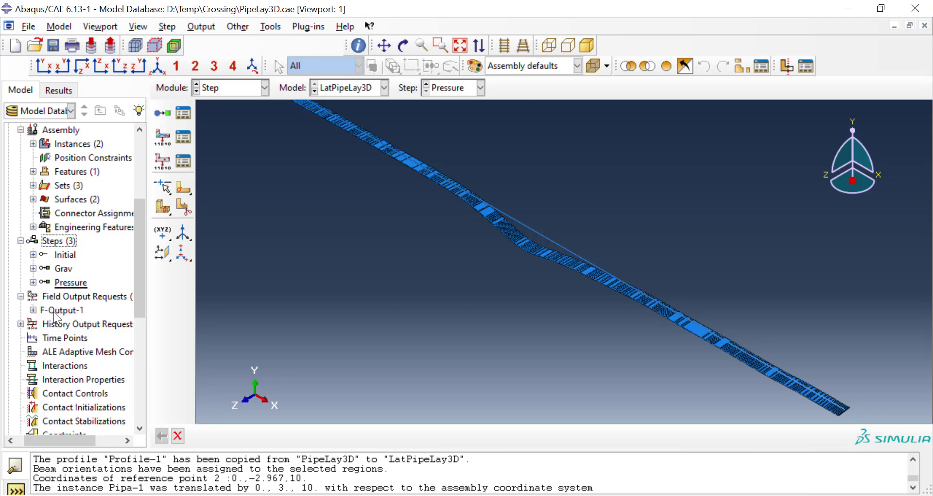
left_click(20, 324)
right_click(68, 311)
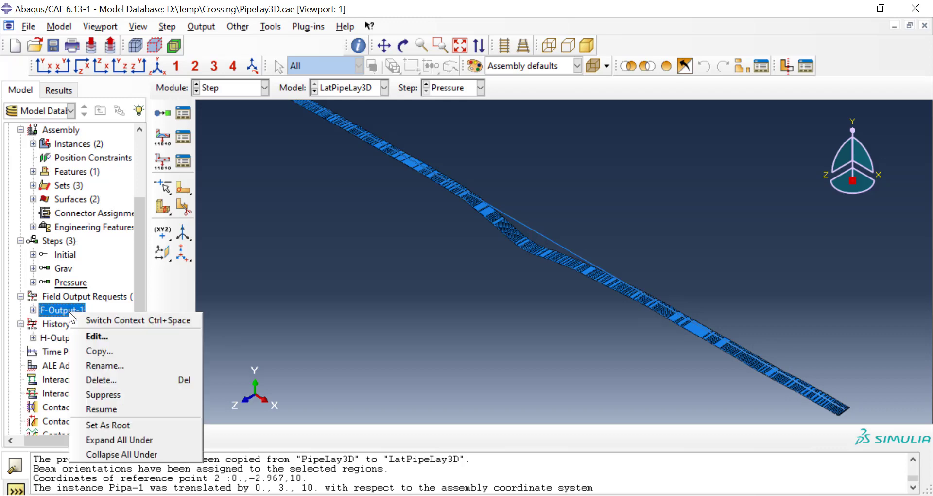
left_click(97, 337)
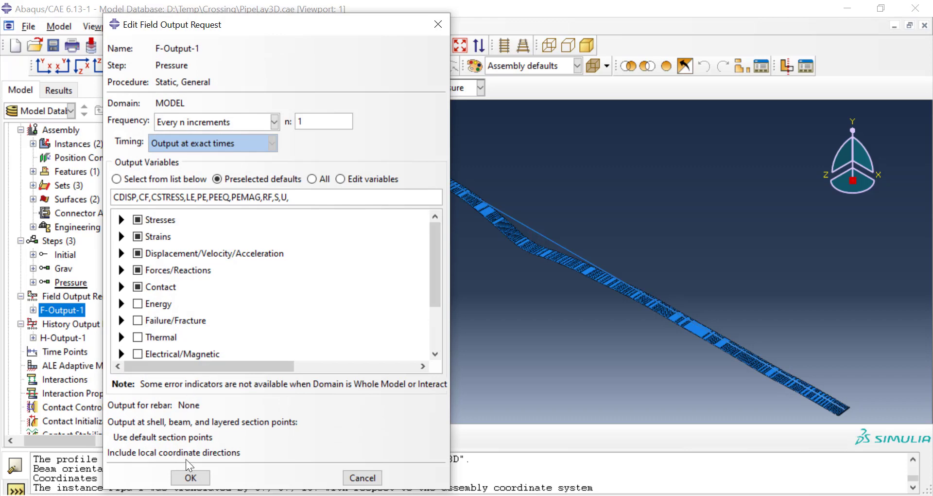
left_click(196, 481)
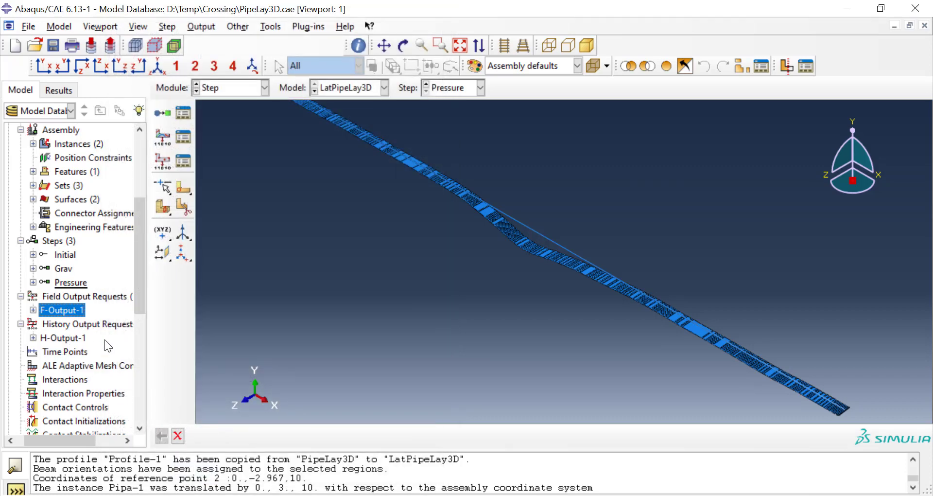
Step: Create a Contact interaction property named Seabed and open it for editing
scroll(104, 339, "down", 4)
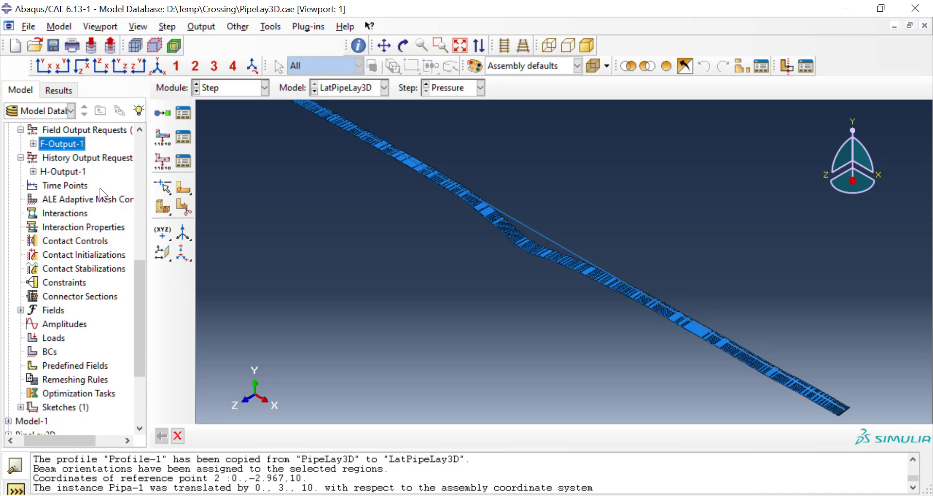
left_click(91, 231)
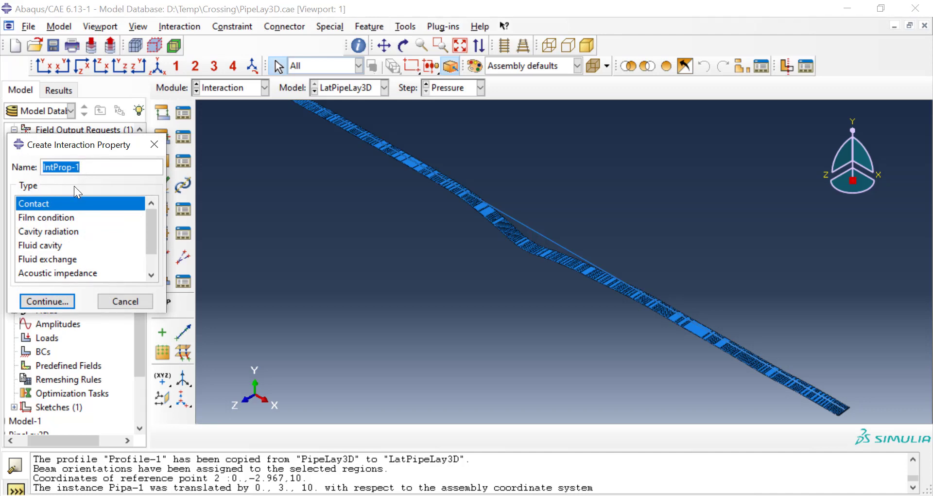
type("Seabed")
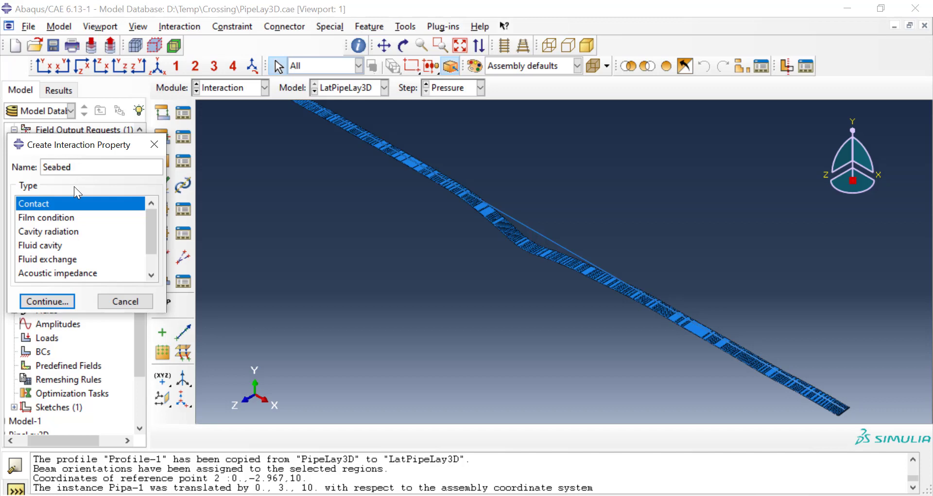
left_click(55, 301)
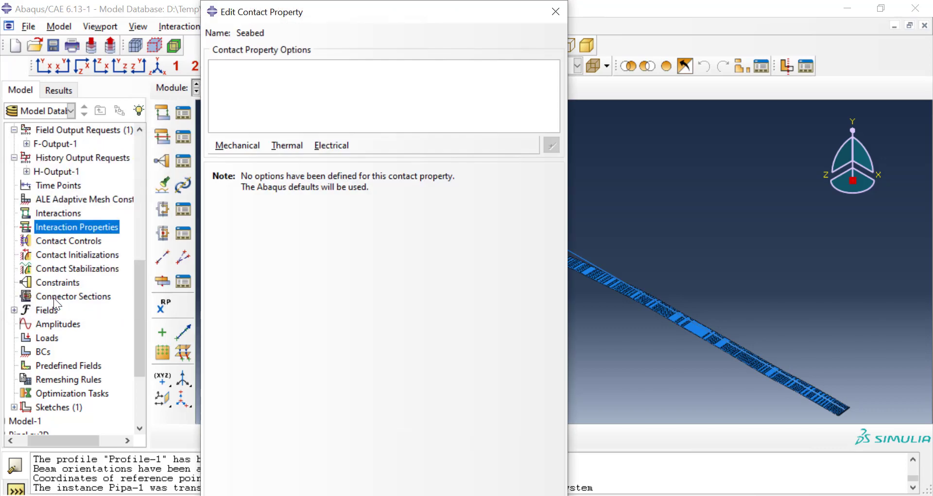
Step: Add tangential behavior with the Penalty friction formulation and a friction coefficient of 0.3 to the Seabed contact property
left_click(237, 145)
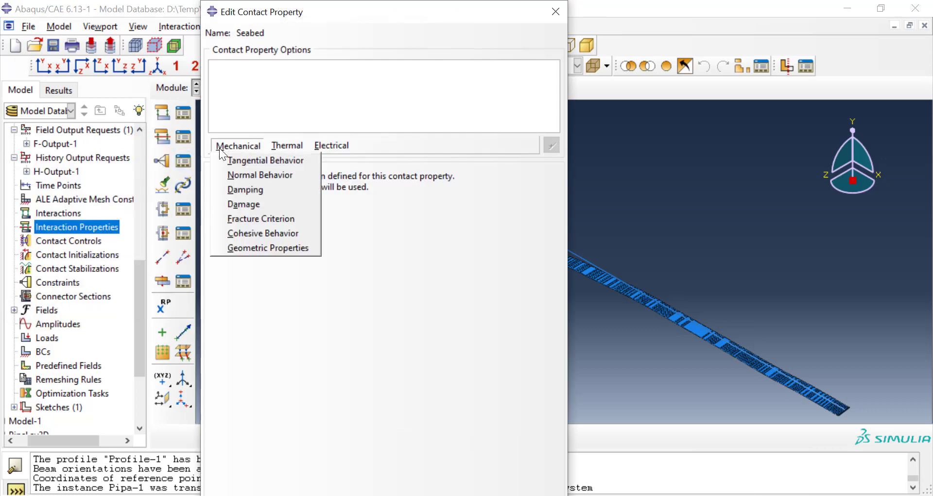
left_click(228, 160)
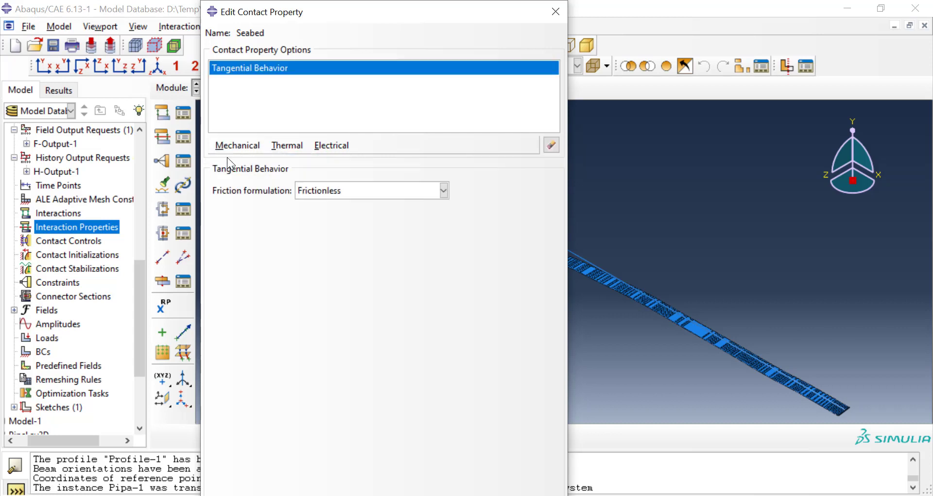
left_click(343, 186)
left_click(343, 218)
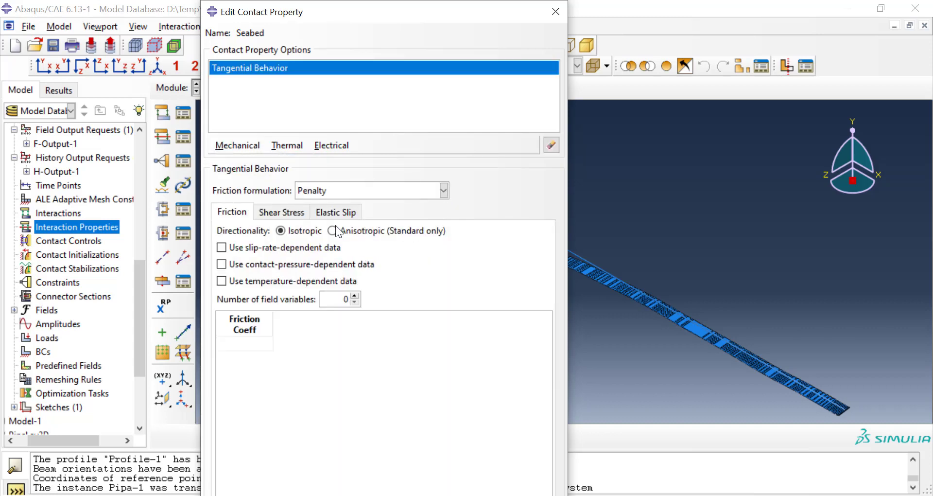
left_click(256, 340)
type("0.3")
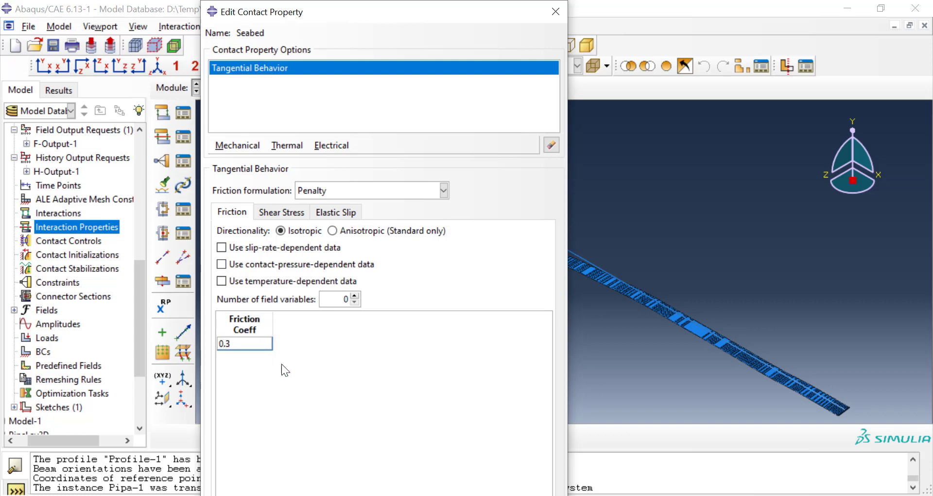
key("Return")
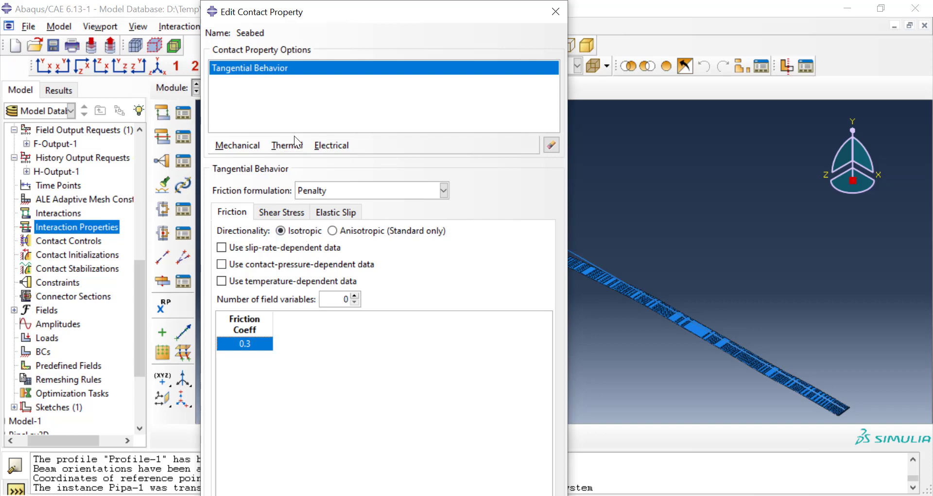
Step: Add "Hard" contact normal behavior and default geometric properties to the Seabed contact property, and save it
left_click(255, 144)
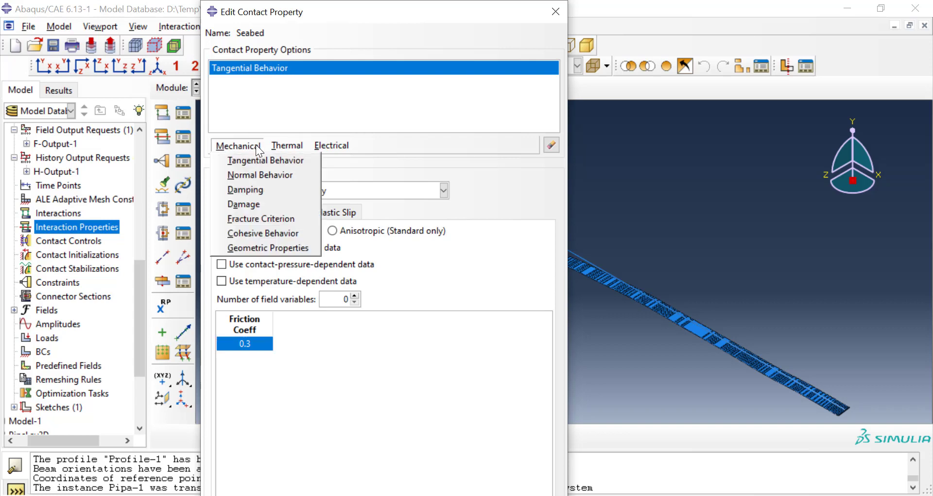
left_click(258, 175)
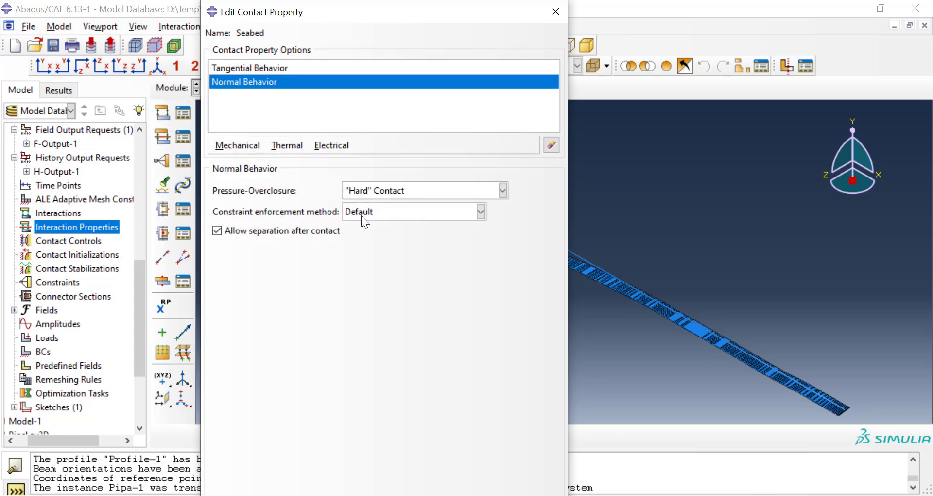
left_click(250, 144)
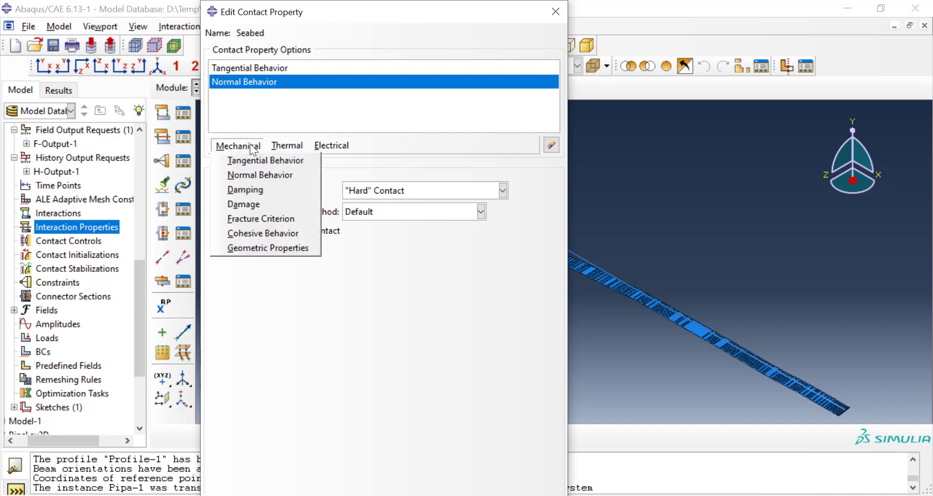
left_click(269, 244)
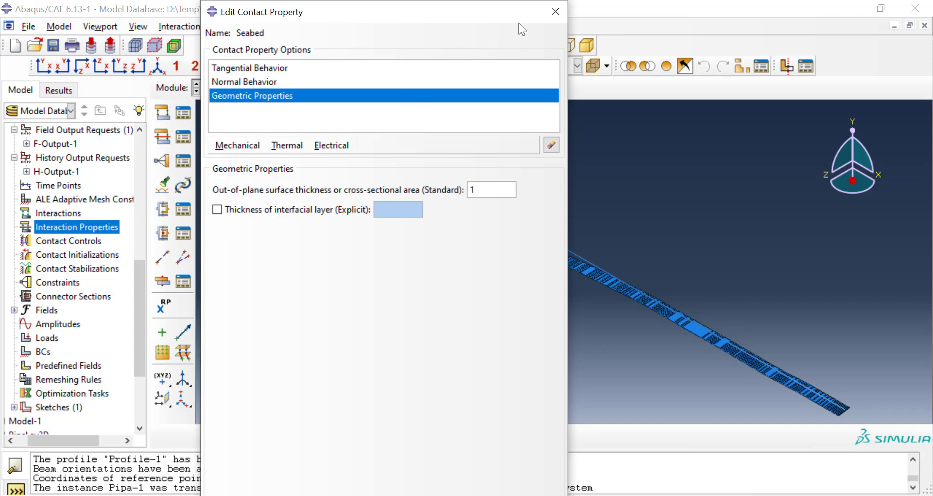
left_click(554, 16)
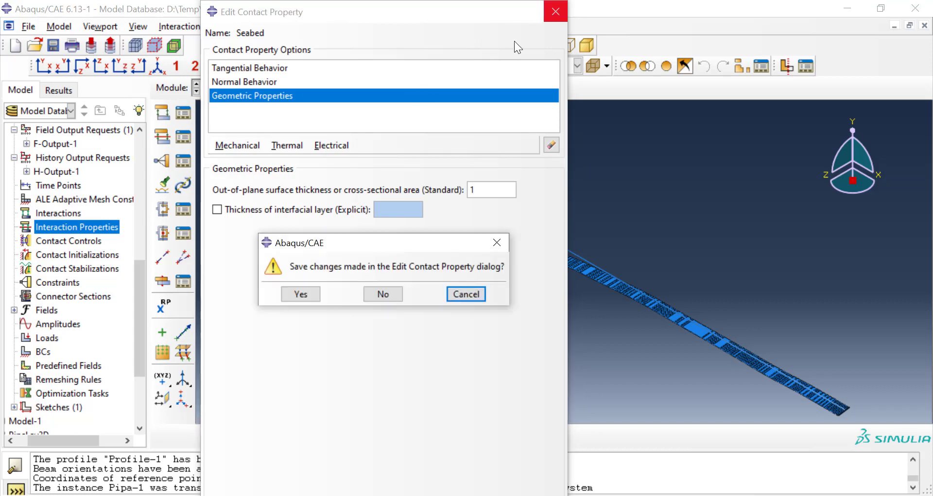
left_click(312, 295)
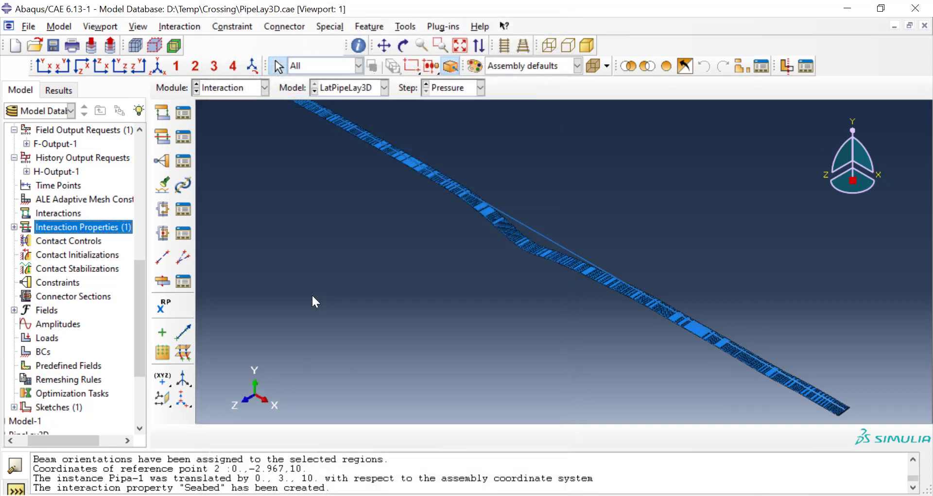
Step: Create a surface-to-surface contact (Standard) interaction named PipeSeabed in the Initial step
double_click(74, 211)
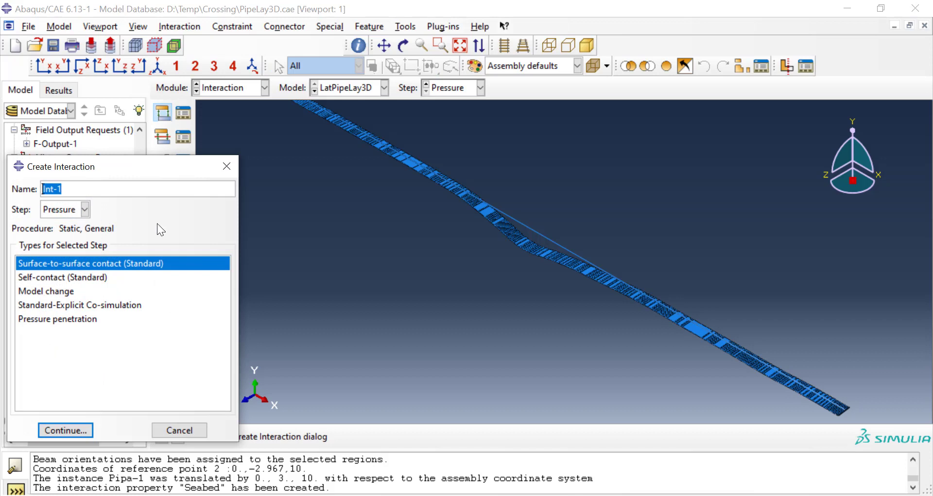
left_click(85, 209)
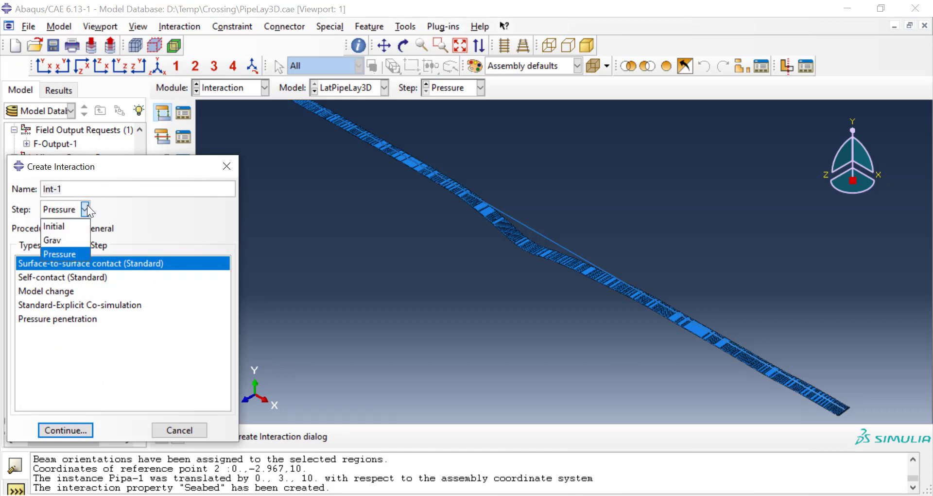
left_click(66, 241)
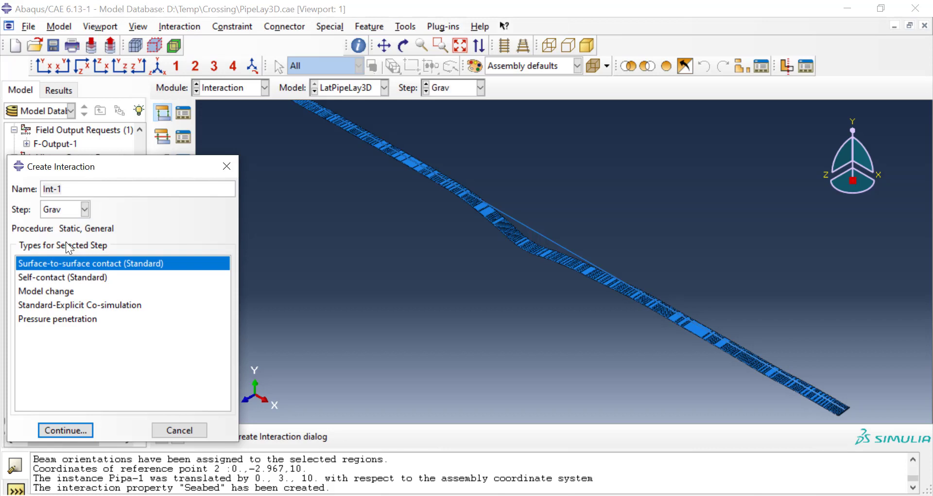
left_click(81, 209)
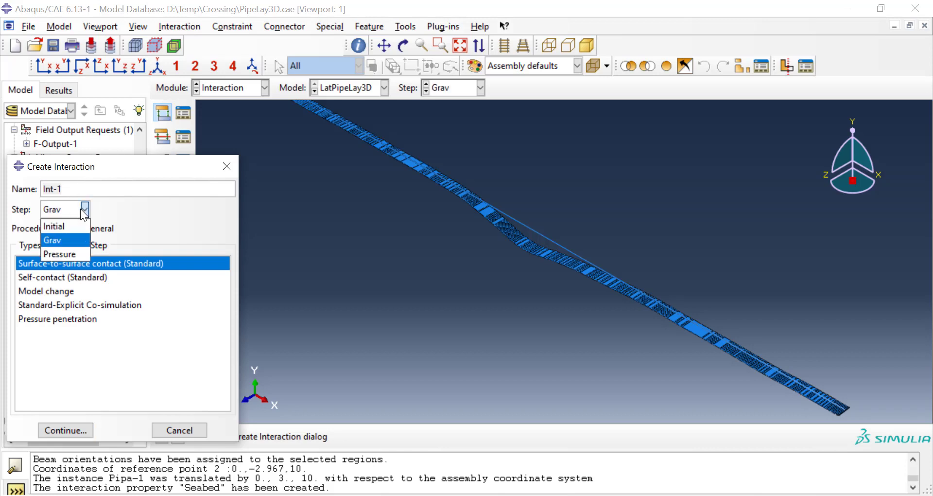
left_click(78, 225)
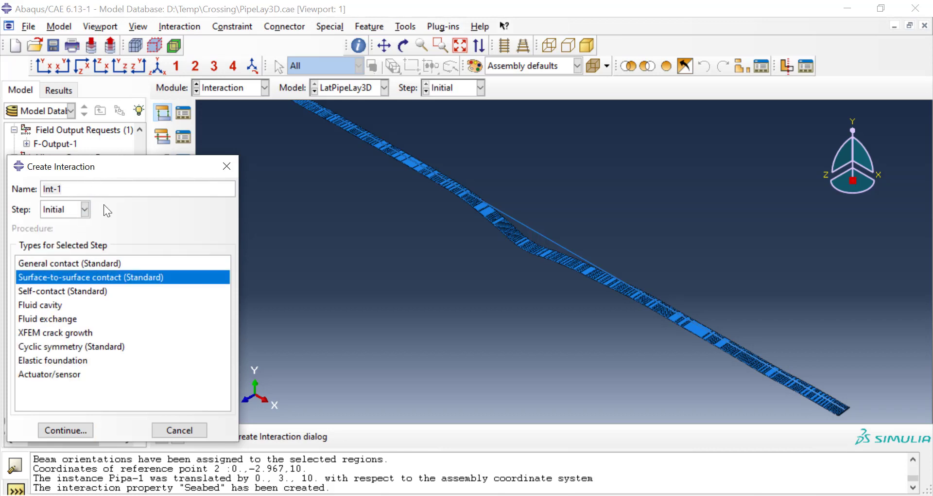
left_click(109, 192)
double_click(109, 193)
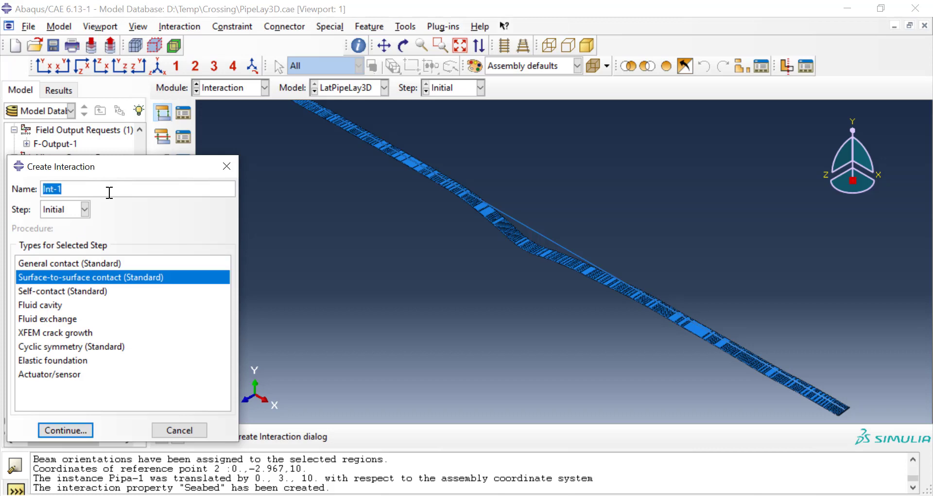
type("eSeabed")
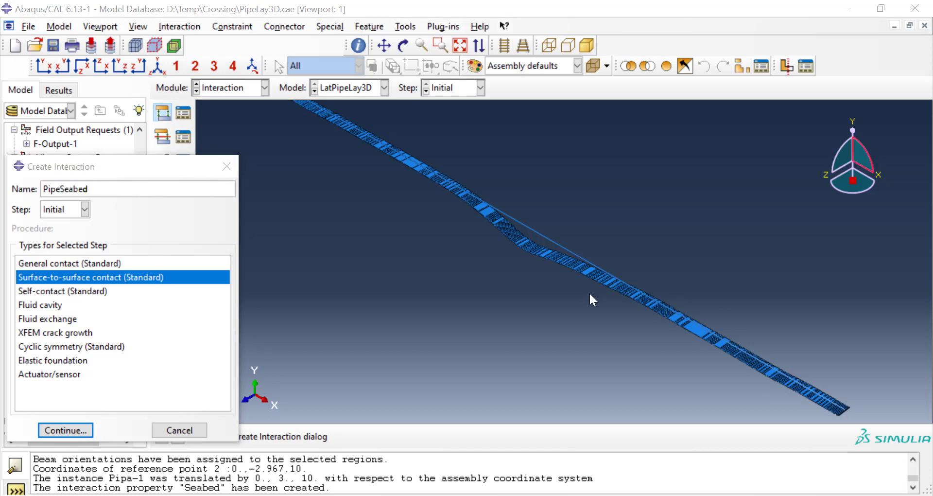
left_click(65, 430)
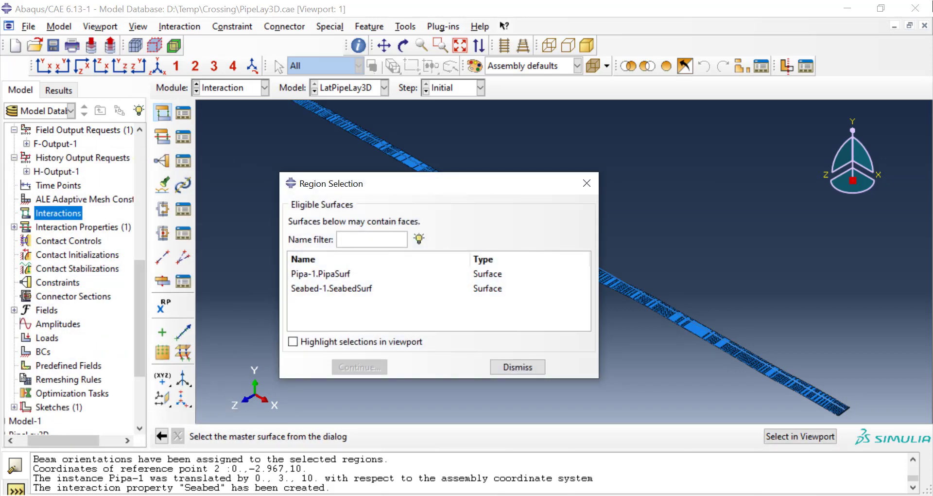
Step: Assign Seabed-1.SeabedSurf as the master surface of the PipeSeabed interaction, with selections highlighted in the viewport
left_click(799, 436)
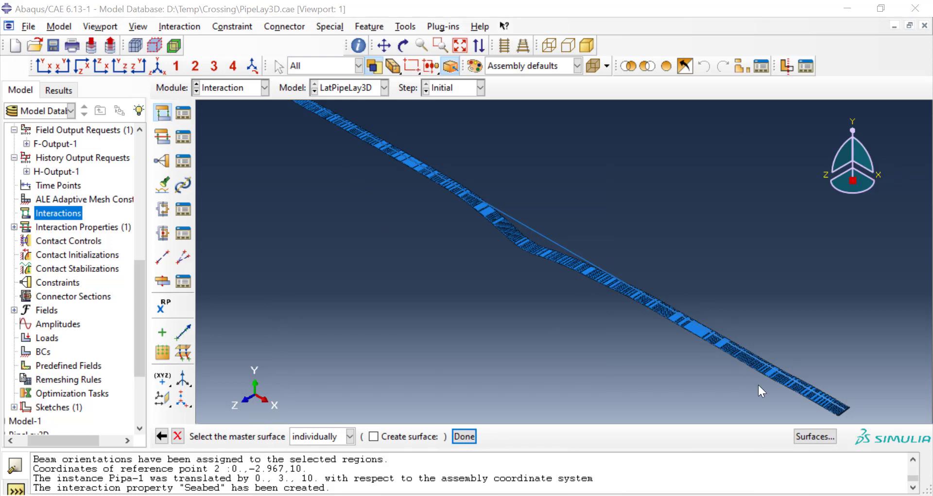
left_click(814, 436)
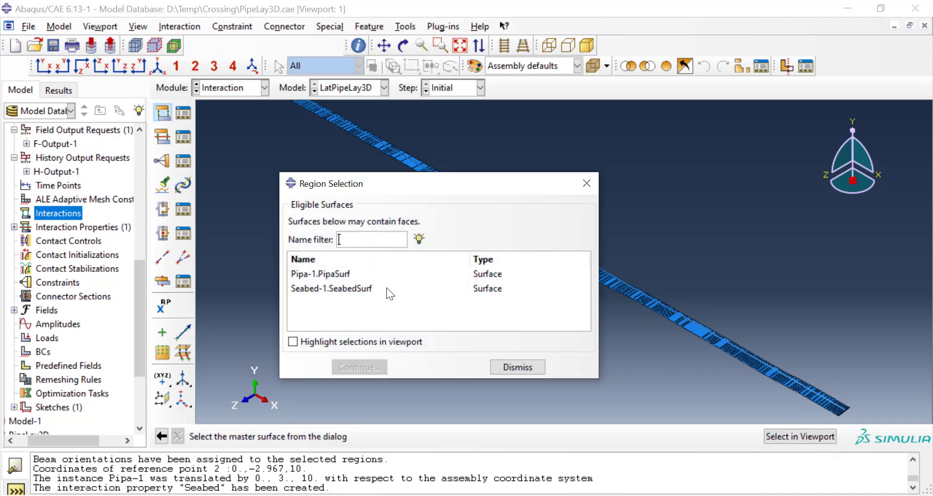
left_click(367, 287)
left_click(316, 342)
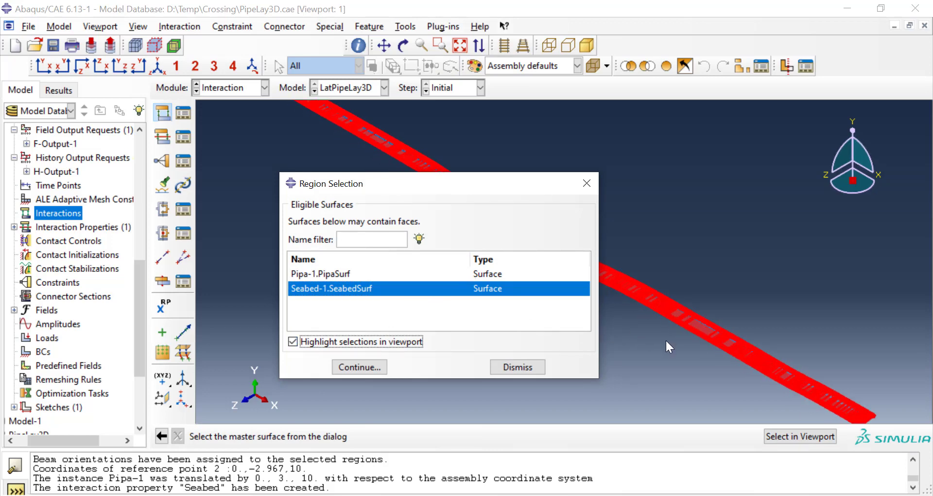
left_click_drag(513, 185, 303, 147)
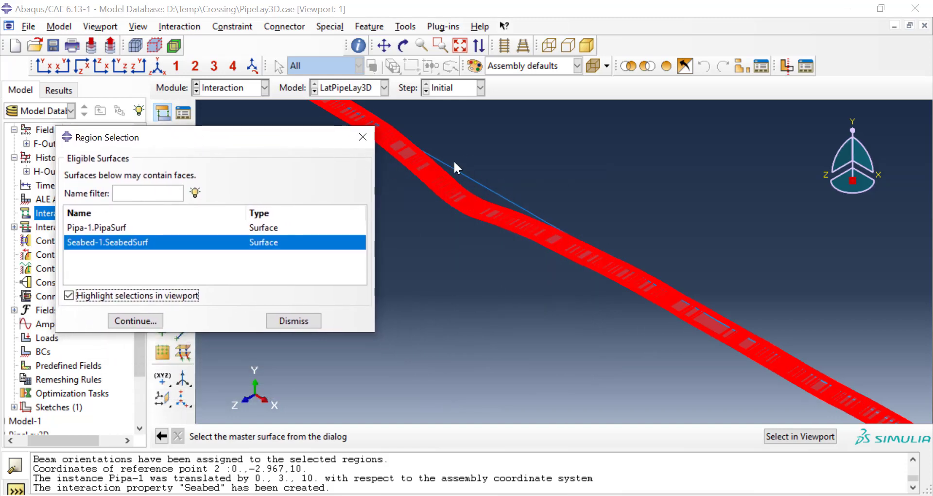
left_click(144, 323)
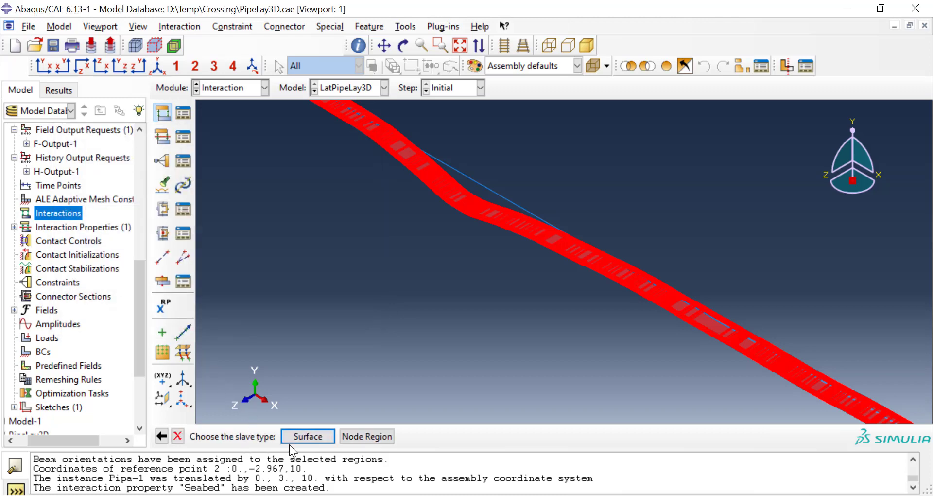
Step: Assign Pipa-1.PipaSurf as the slave surface and save the interaction with finite sliding and the Seabed contact property
left_click(307, 436)
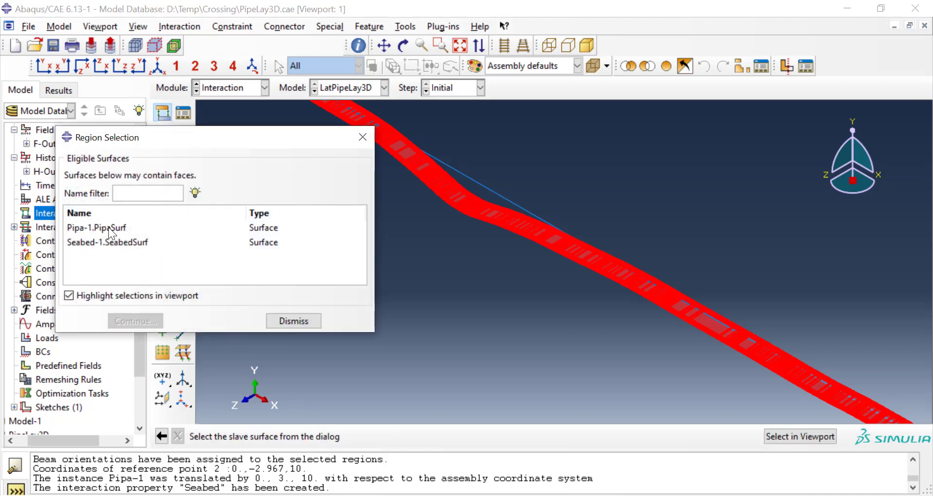
left_click(110, 228)
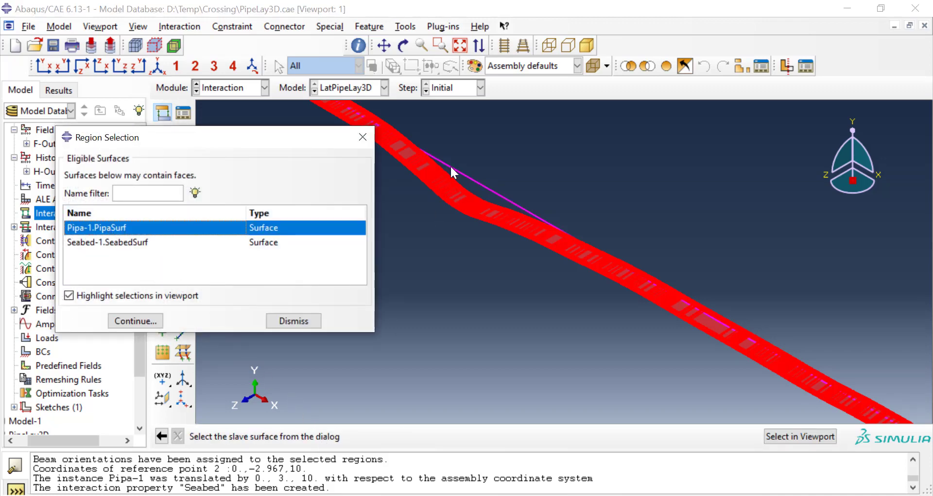
left_click(135, 323)
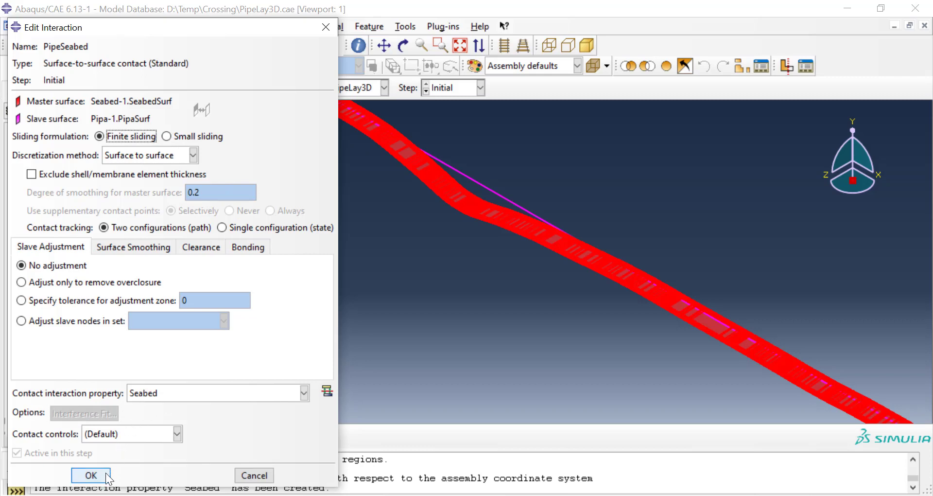
left_click(91, 474)
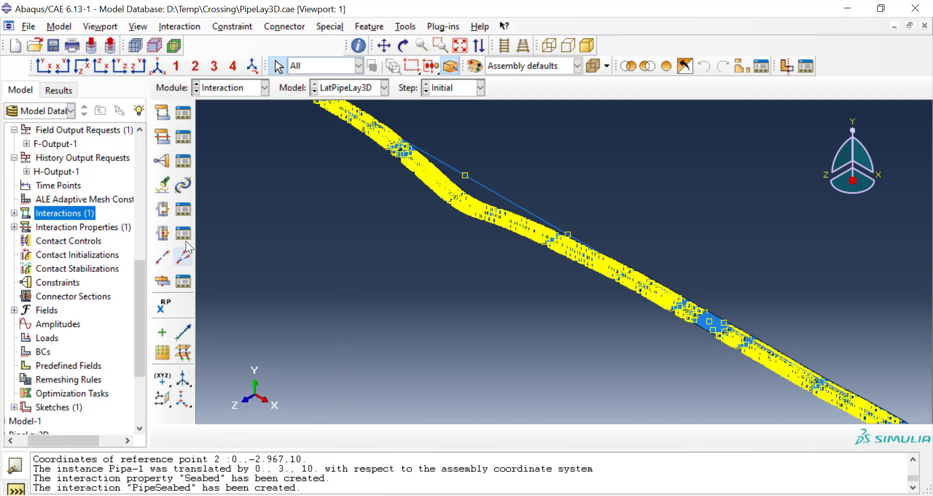
Step: Create Abaqus/Standard contact controls ContCtrl-1 with automatic stabilization and a factor of 0.001
scroll(68, 316, "down", 1)
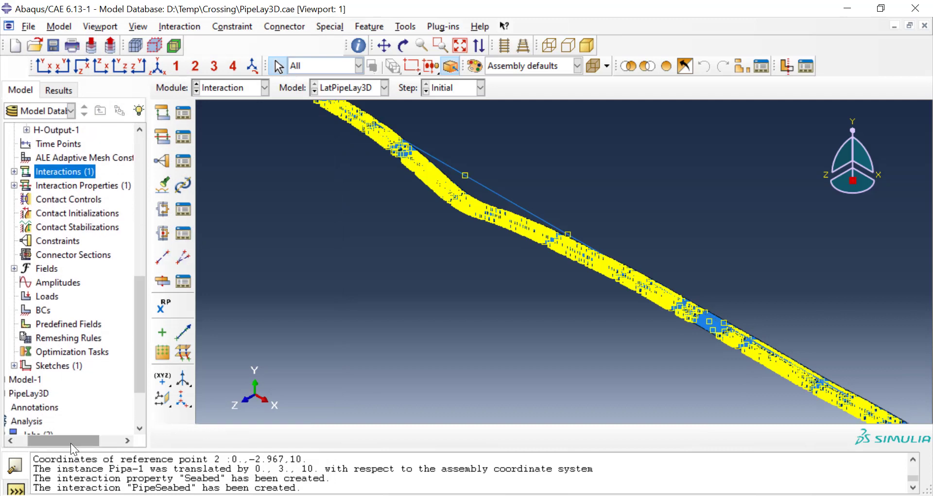
left_click_drag(74, 442, 63, 436)
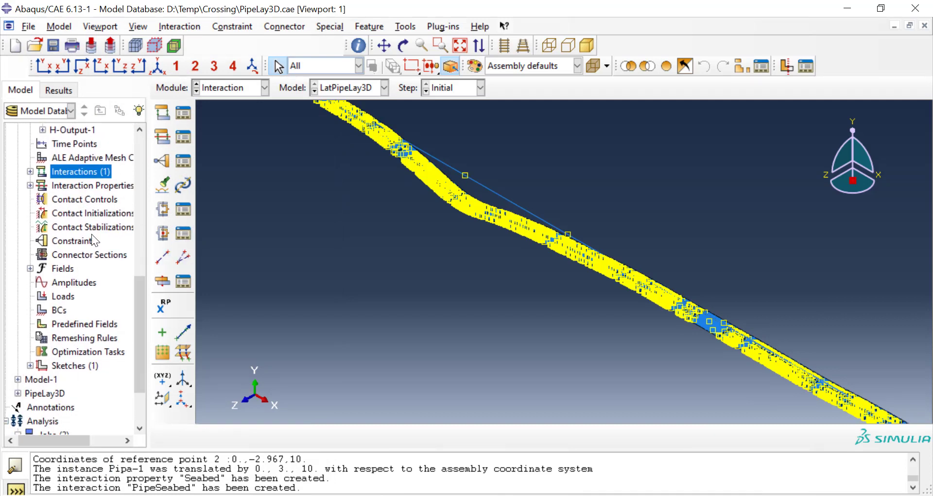
double_click(93, 203)
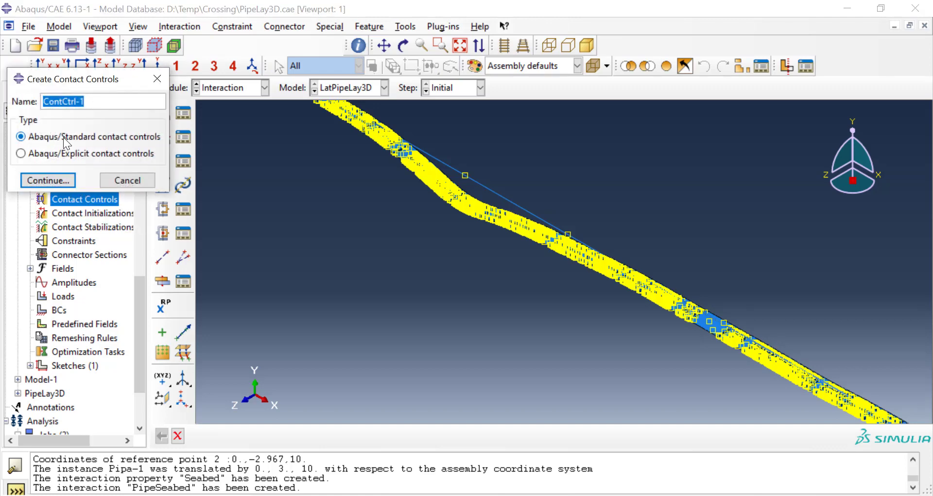
left_click(55, 180)
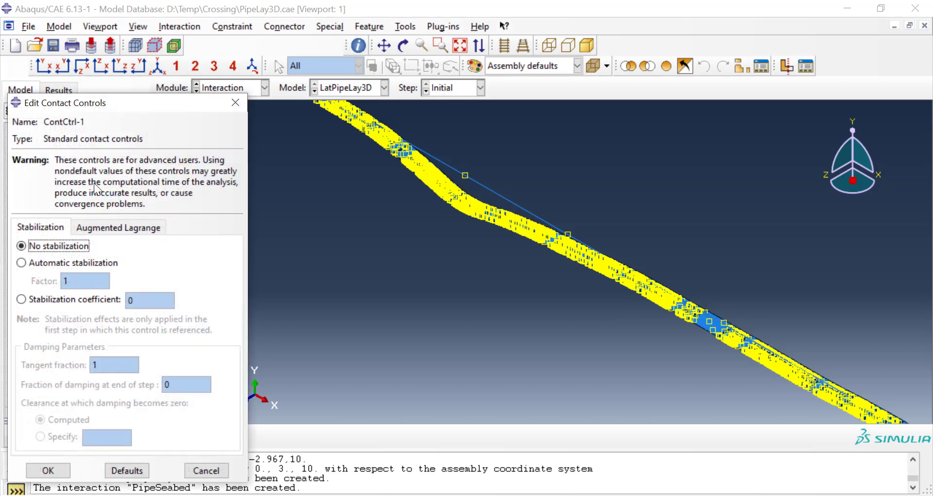
left_click(55, 261)
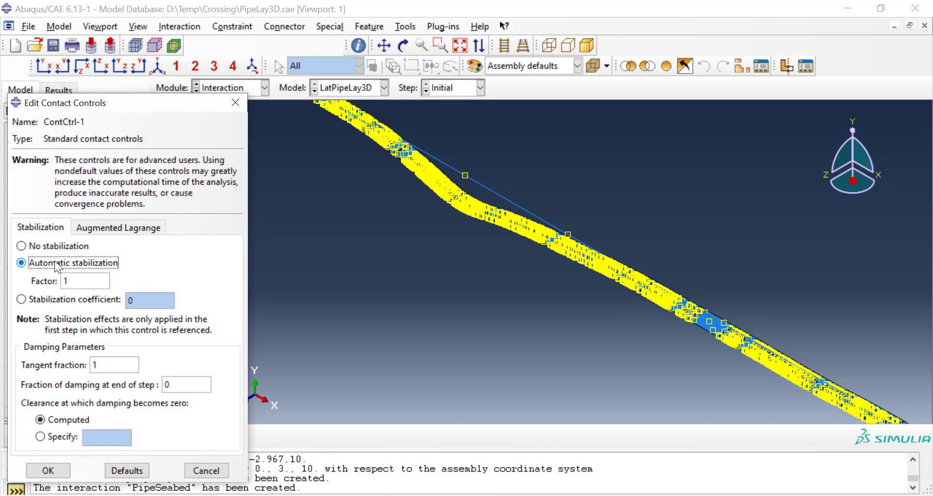
double_click(79, 282)
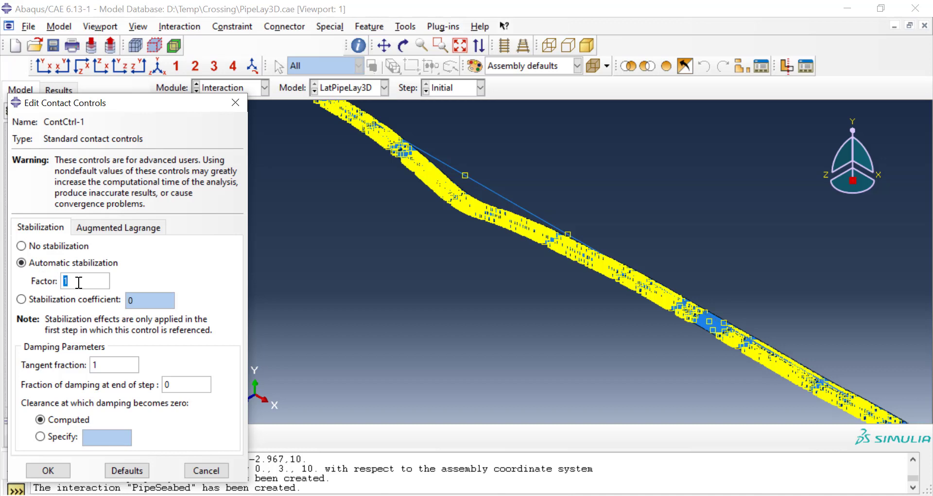
type("0.001")
left_click(58, 472)
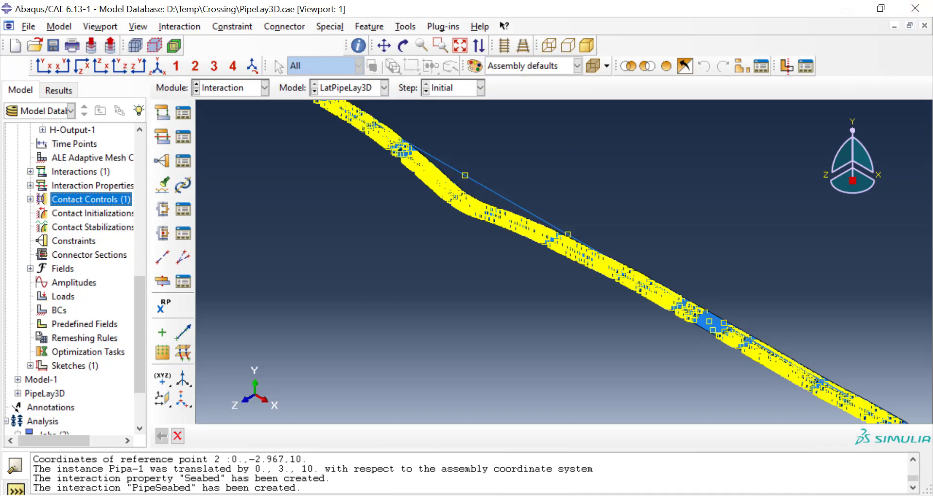
Step: Switch to Notepad++ and review the seabed coordinates in DataSeabed.txt and the CreateModel.py script, glancing back at the Abaqus model
left_click(847, 8)
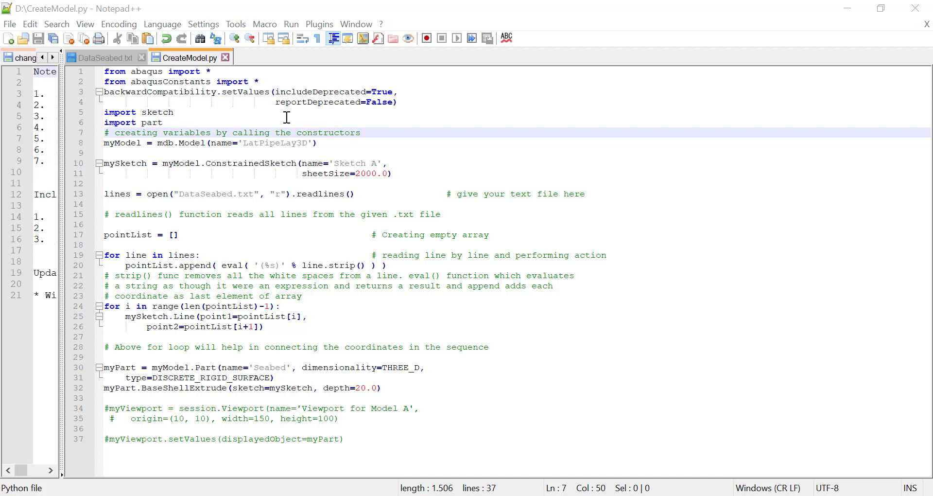
left_click(106, 58)
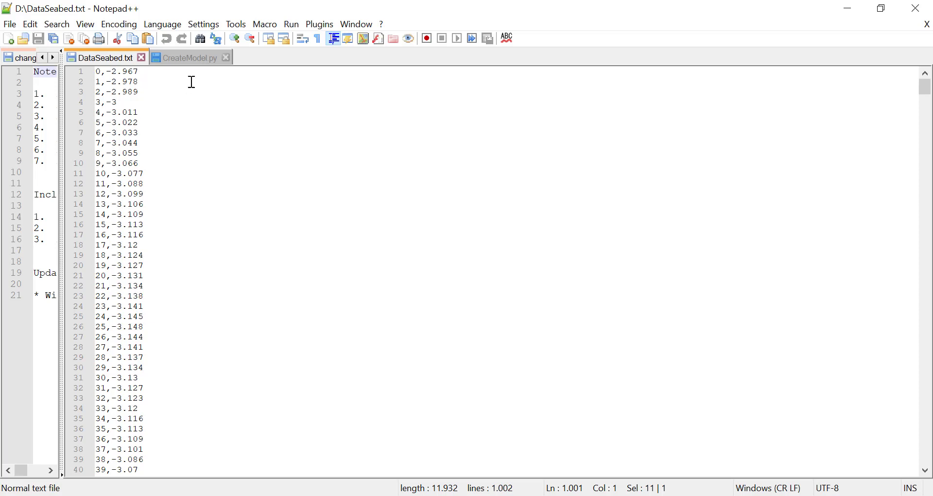
left_click(203, 57)
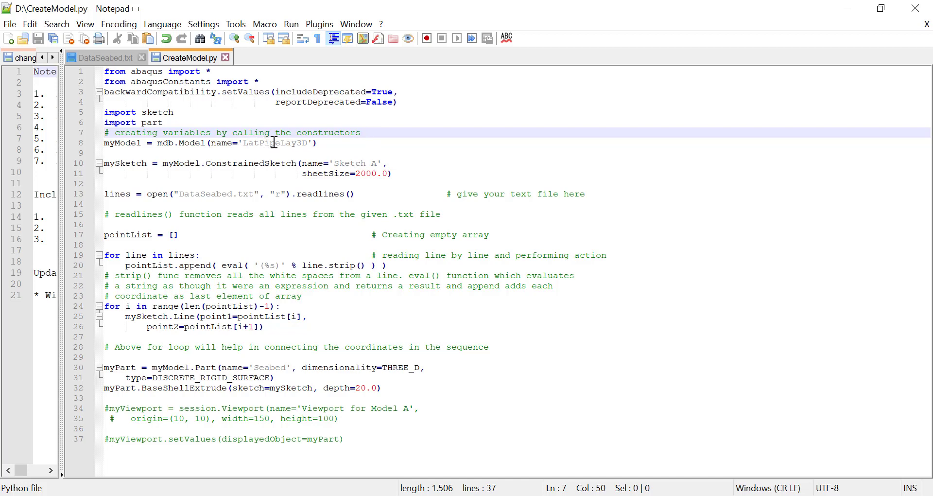
key("alt+Tab")
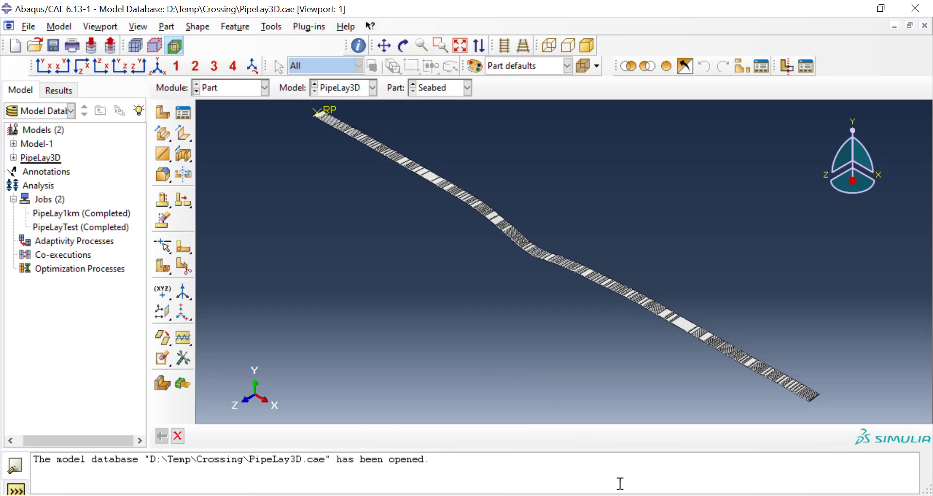
key("alt+Tab")
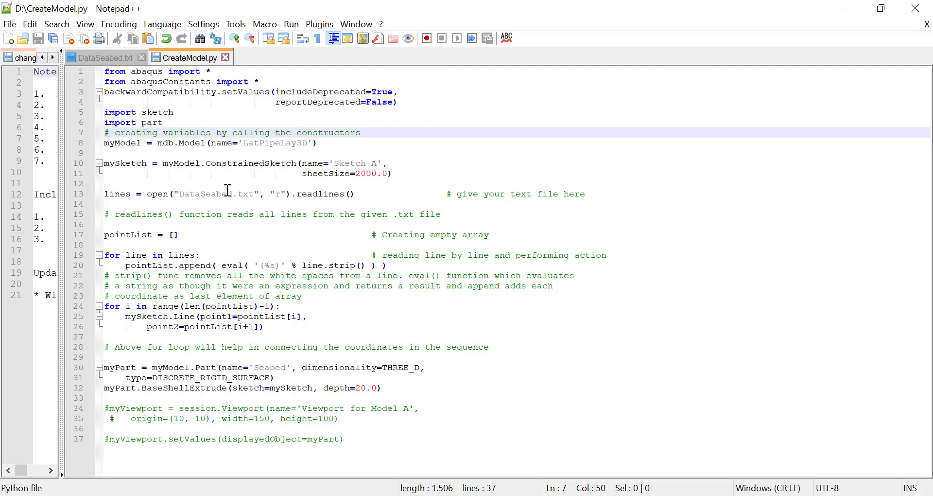
left_click_drag(180, 194, 248, 193)
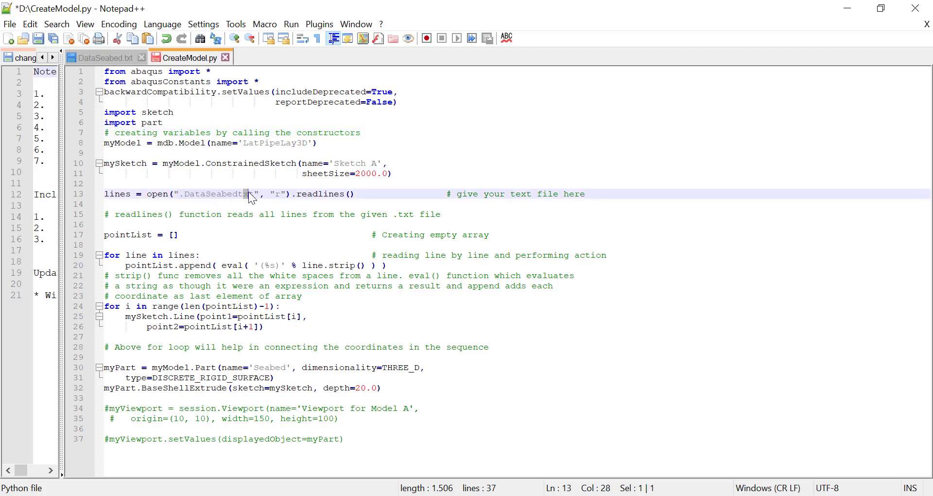
left_click(185, 194)
key("BackSpace")
key("Right")
key("Right")
key("Right")
key("Right")
key("Right")
key("Right")
key("Right")
key("Right")
key("Right")
key("Right")
key("Right")
key("Left")
key("Left")
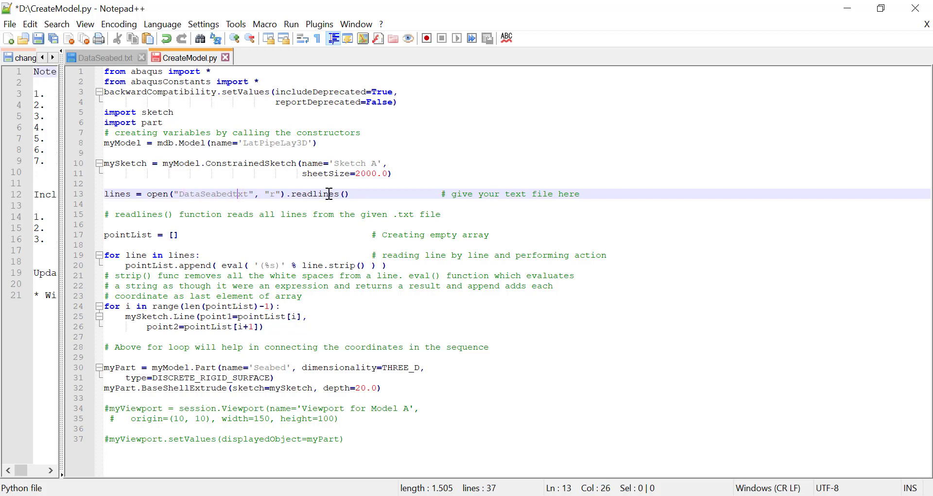
type(".")
key("Right")
key("Right")
key("Right")
key("Right")
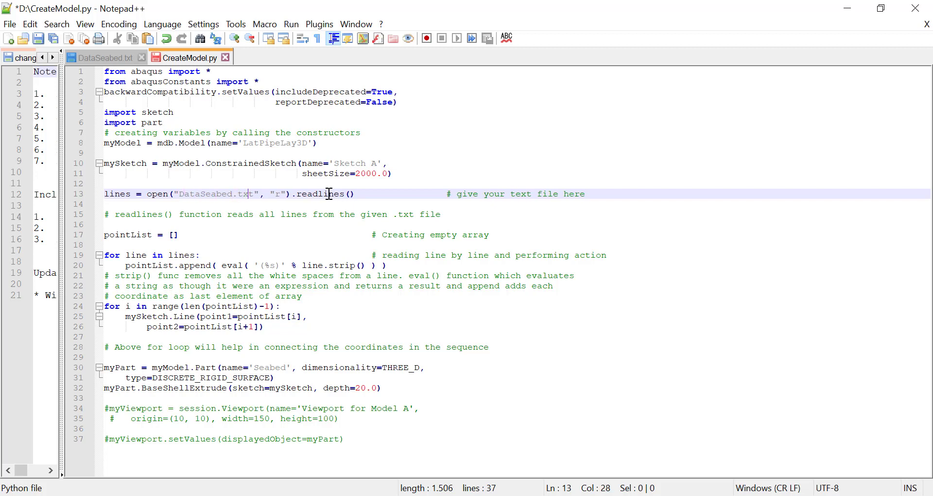
Step: Highlight the "DataSeabed.txt" file name in the open() call on line 13 of CreateModel.py, then examine that line
key("shift+Left")
key("shift+Left")
key("shift+Left")
key("shift+Left")
key("shift+Left")
key("shift+Left")
key("shift+Left")
key("shift+Left")
key("shift+Left")
key("shift+Left")
key("shift+Left")
key("shift+Left")
key("shift+Left")
key("shift+Left")
key("shift+Left")
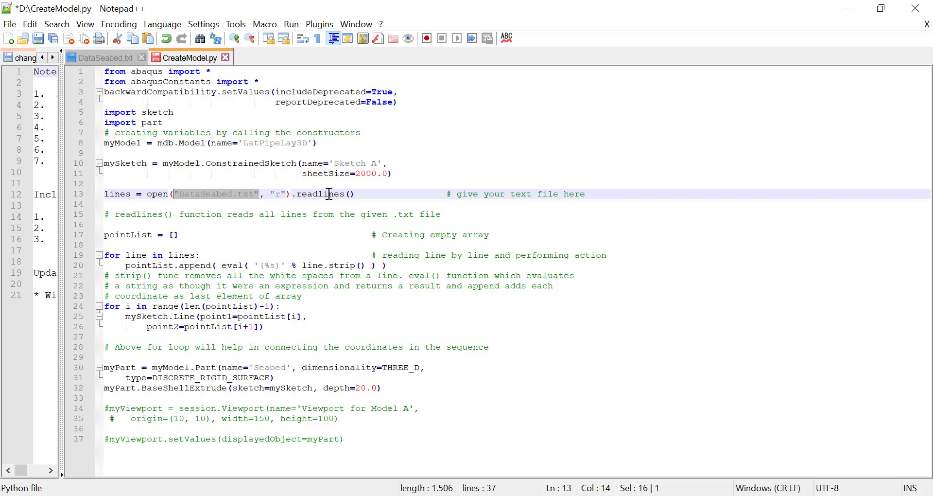
key("Right")
key("Right")
key("Right")
key("Right")
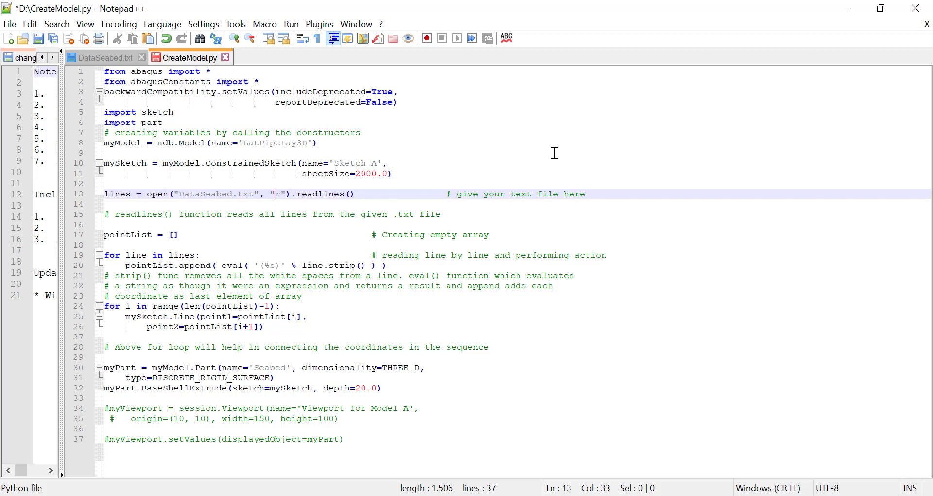
Step: Examine the line-reading loop in CreateModel.py, and switch to Abaqus/CAE to view Sketch A of the PipeLay3D model
left_click(222, 254)
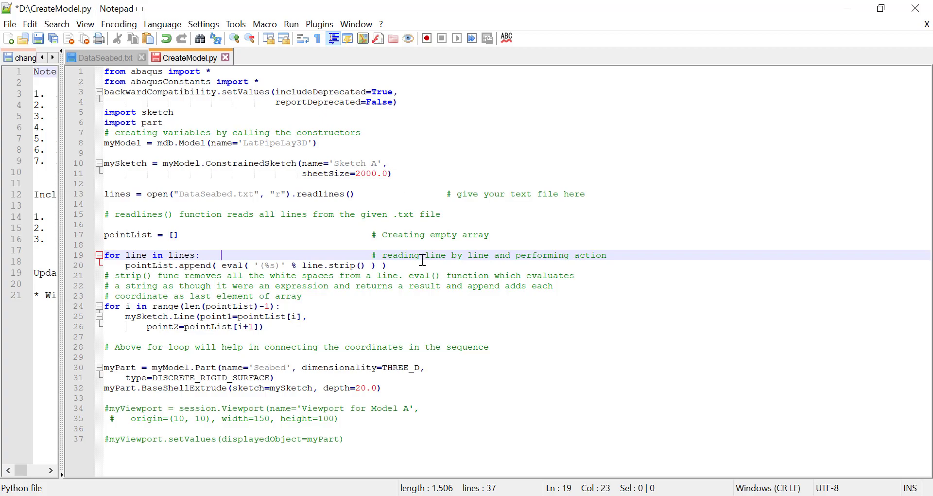
left_click(573, 495)
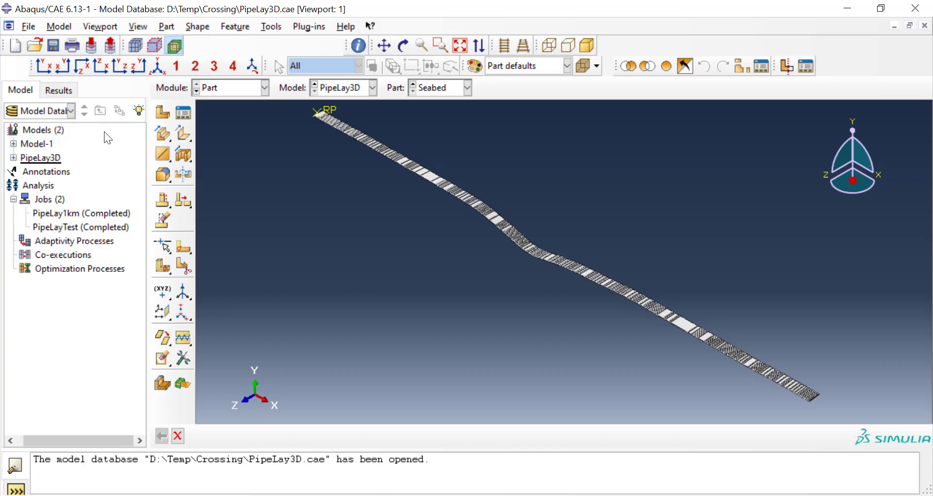
left_click(14, 157)
scroll(22, 311, "down", 5)
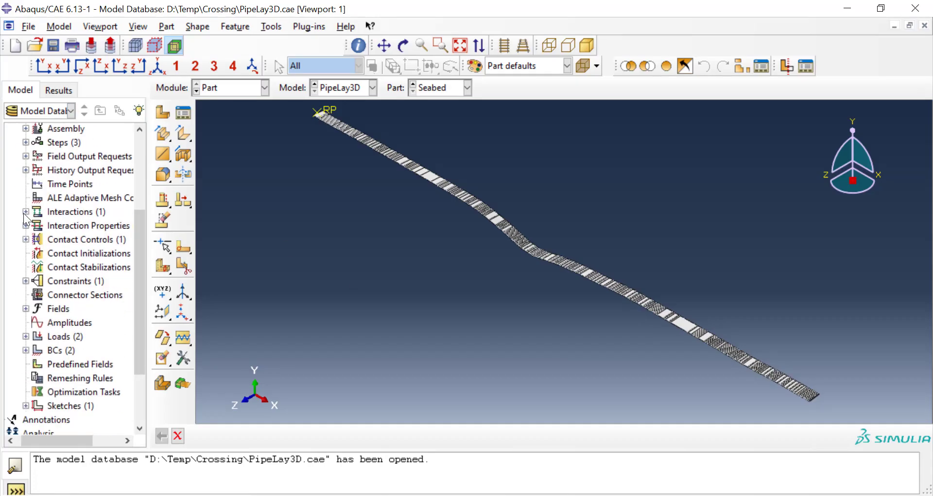
left_click(26, 317)
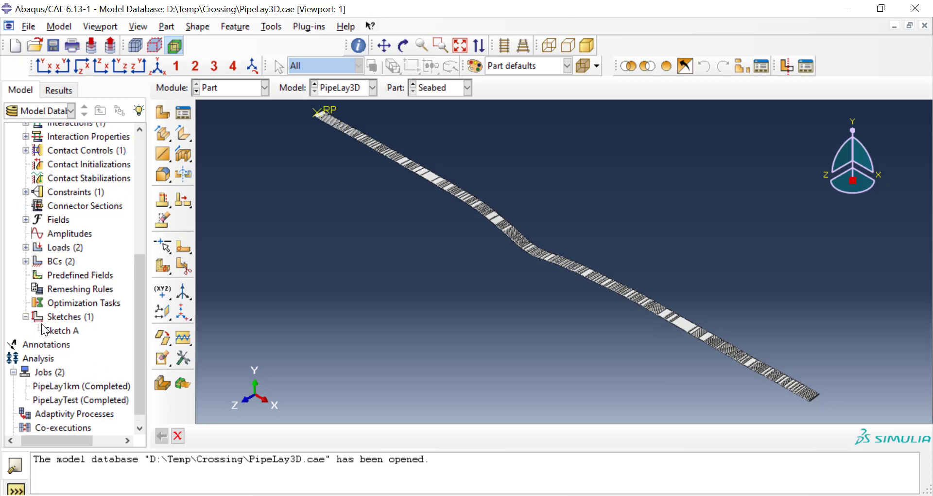
double_click(54, 330)
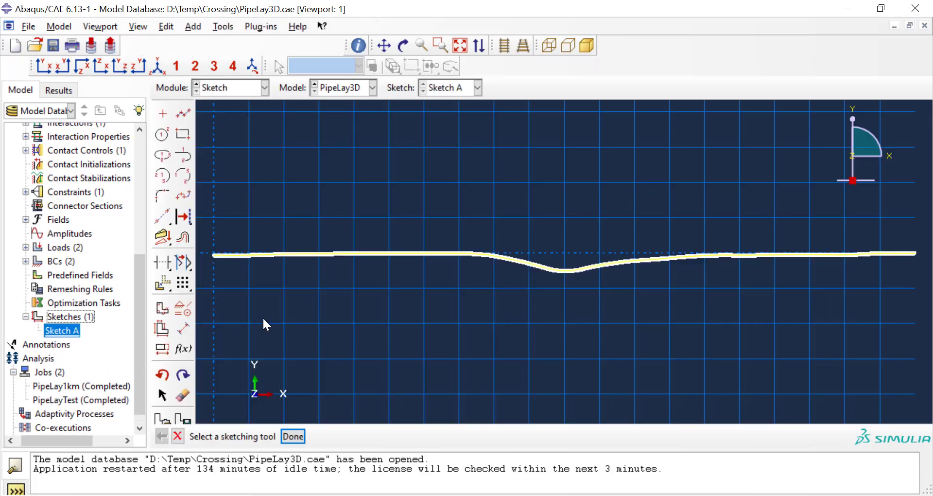
scroll(369, 266, "down", 4)
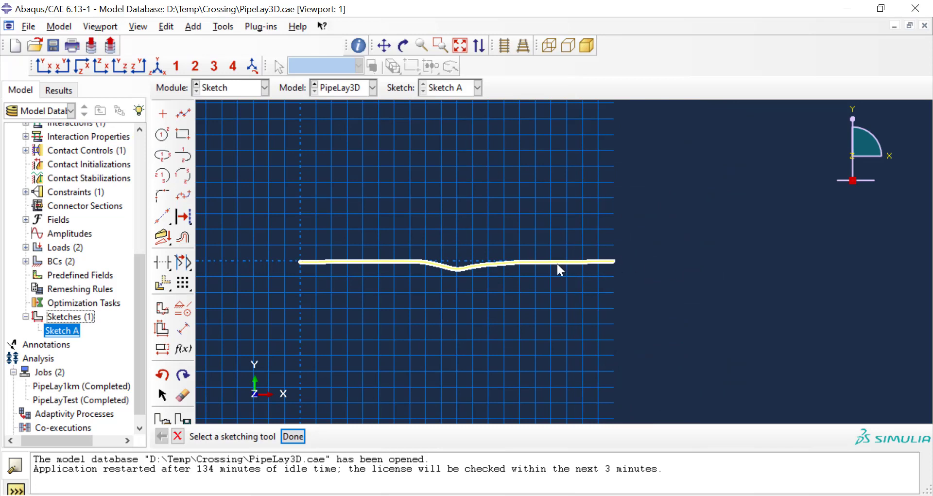
Step: Compare the CreateModel.py script with the Create Part options, choosing the Shell shape, and close the dialog without creating a part
left_click(549, 495)
scroll(95, 222, "up", 6)
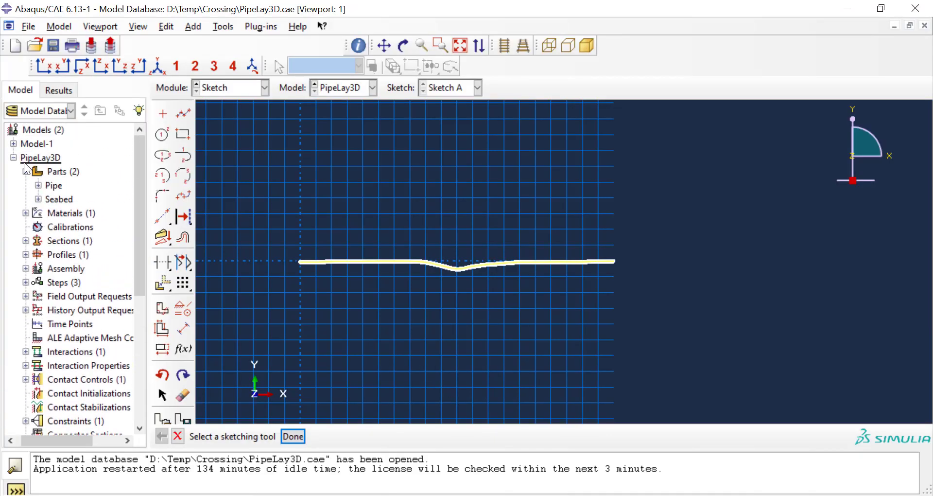
double_click(59, 173)
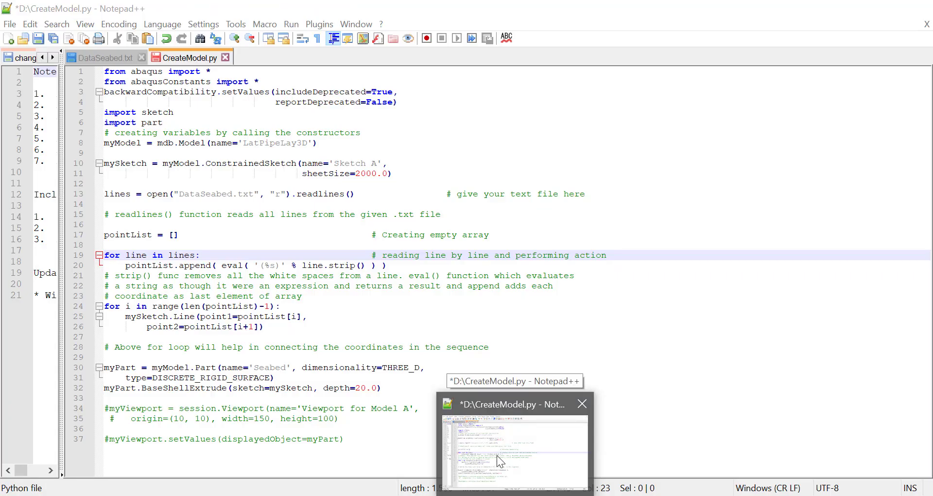
left_click(497, 455)
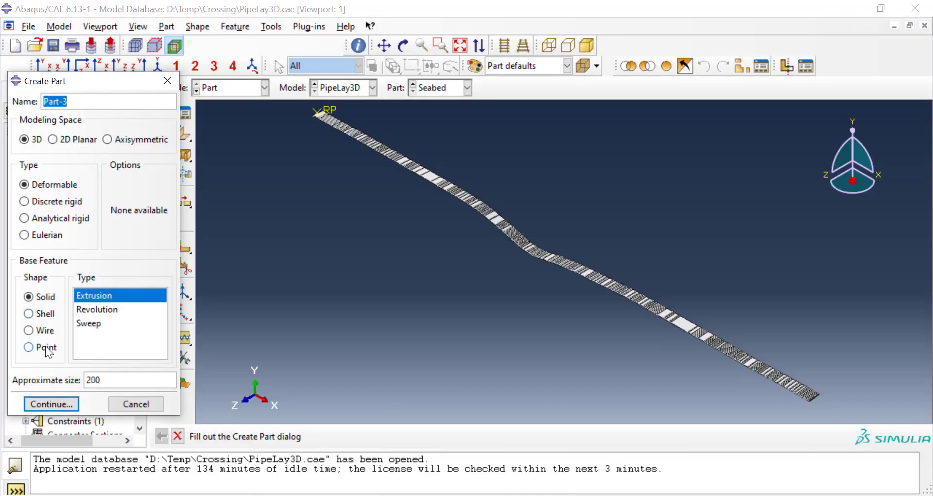
left_click(46, 314)
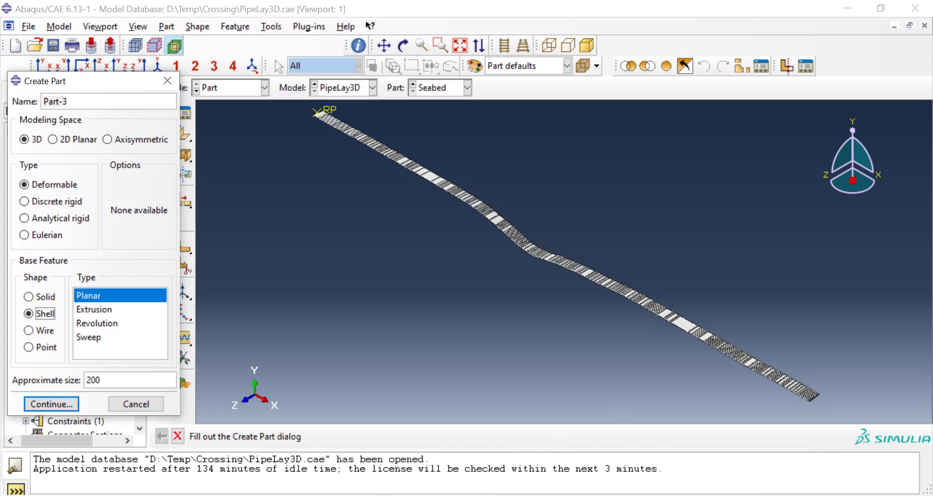
left_click(506, 495)
left_click(168, 80)
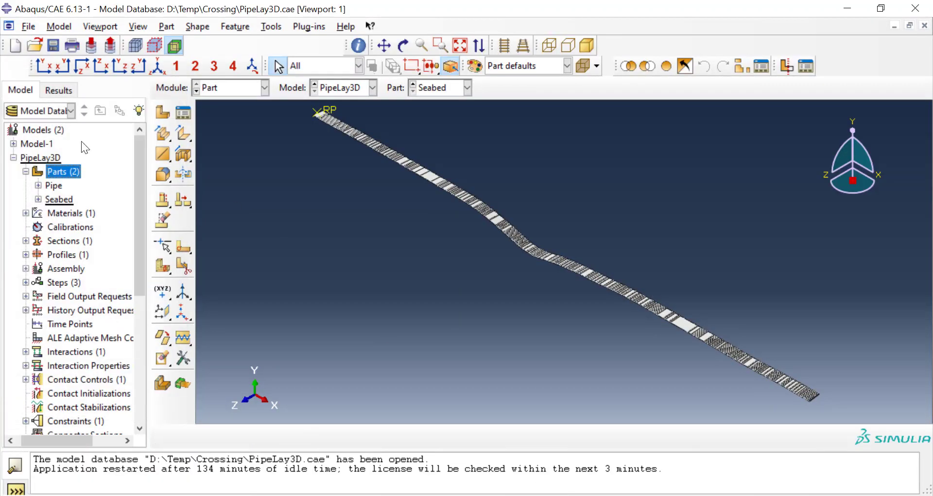
Step: Collapse the PipeLay3D model and run the CreateModel.py script from the root of drive D
left_click(13, 157)
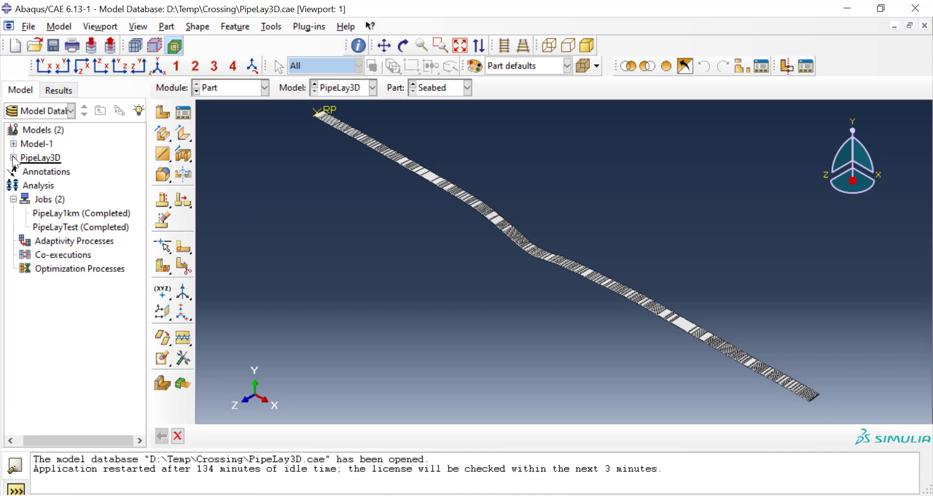
left_click(31, 28)
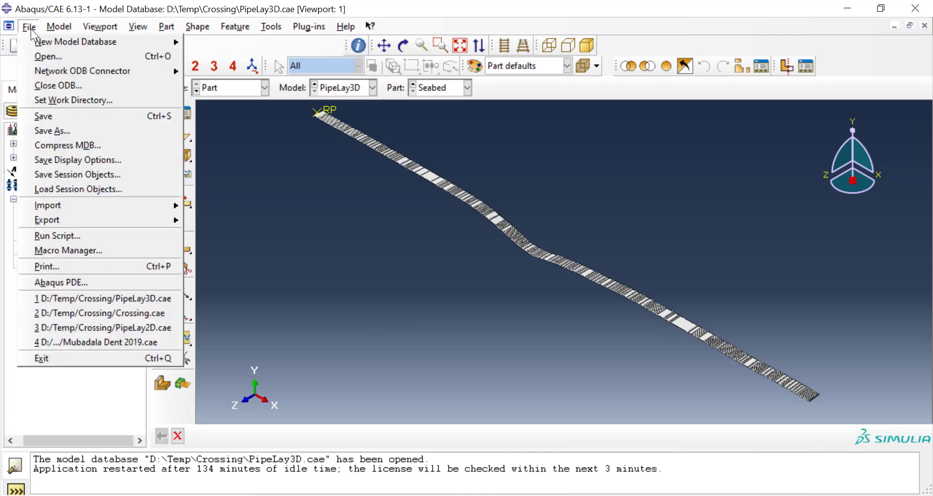
left_click(59, 237)
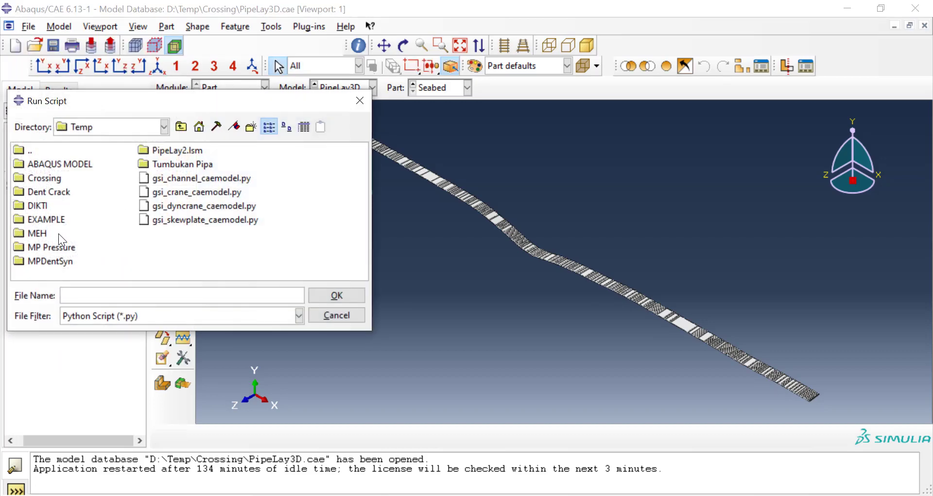
left_click(179, 128)
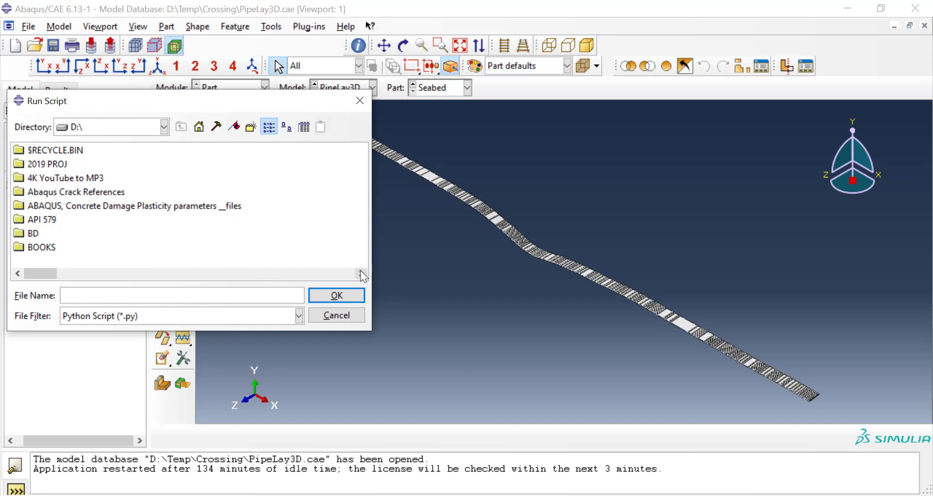
left_click_drag(360, 270, 360, 270)
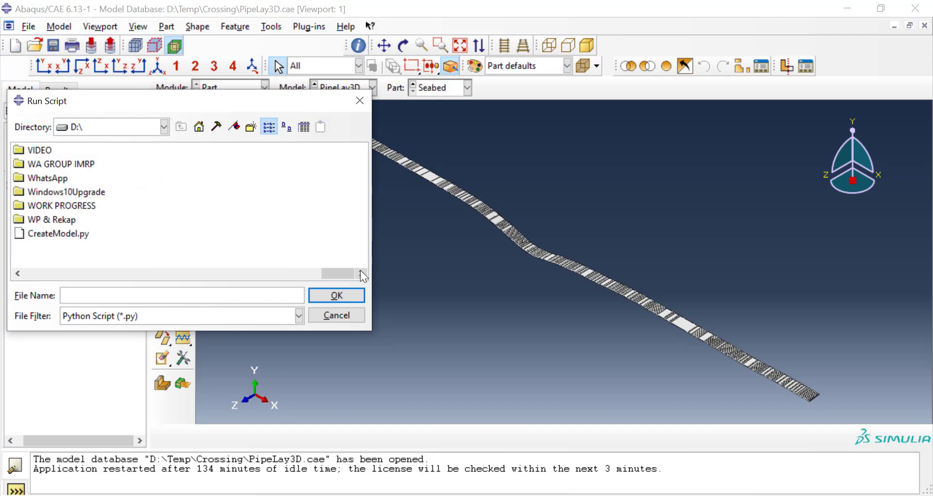
left_click(77, 233)
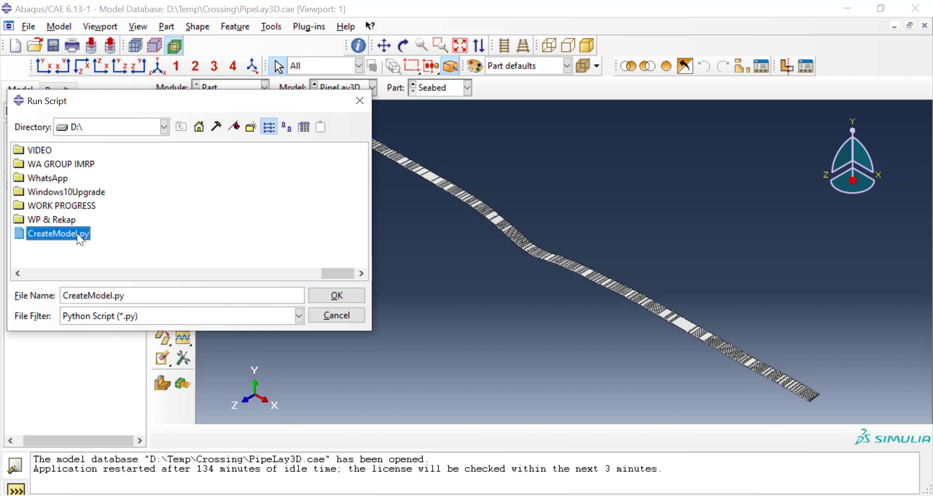
left_click(349, 294)
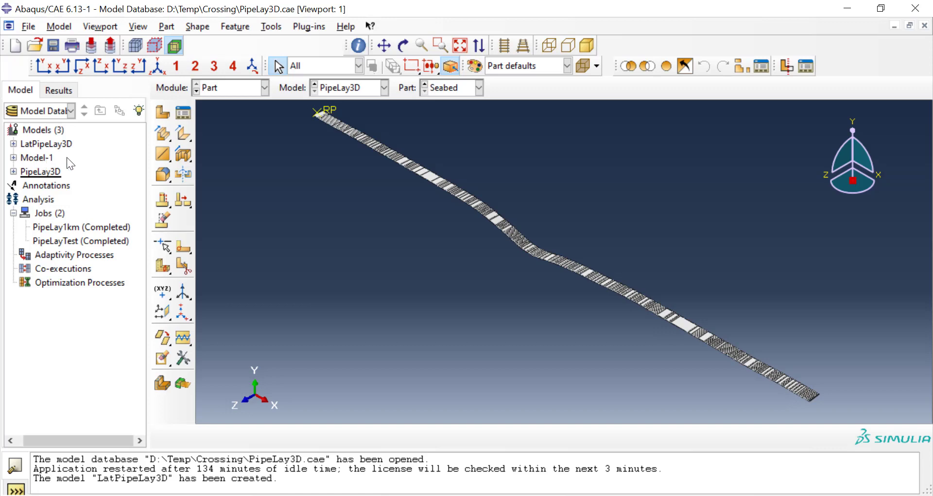
Step: Expand the LatPipeLay3D model down to its Seabed part and make LatPipeLay3D the current model
left_click(14, 144)
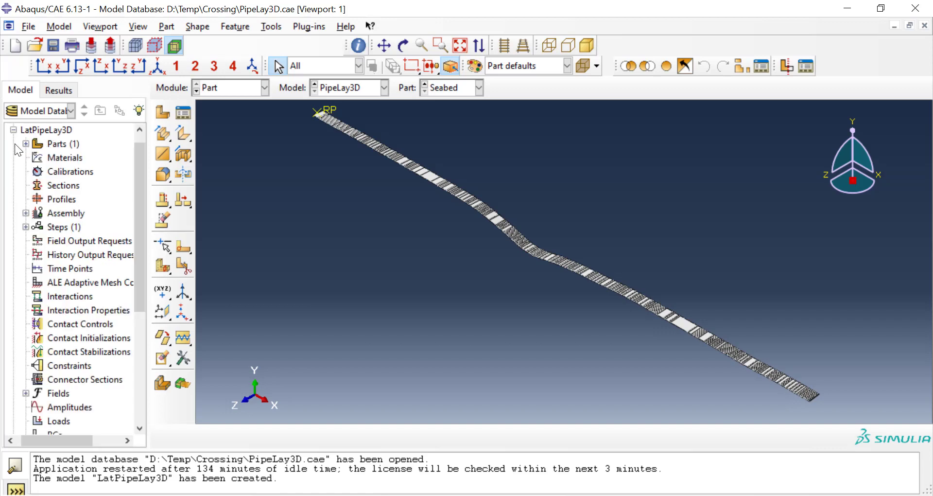
left_click(25, 142)
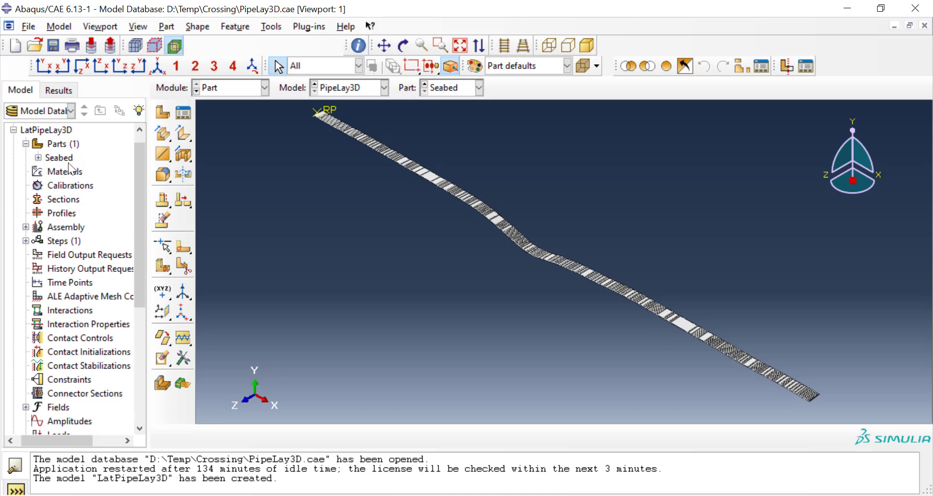
left_click(36, 158)
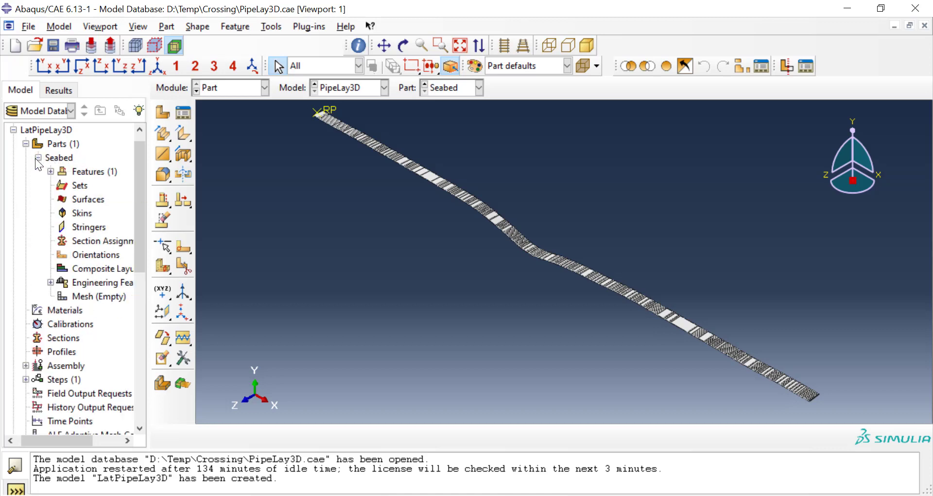
left_click(347, 90)
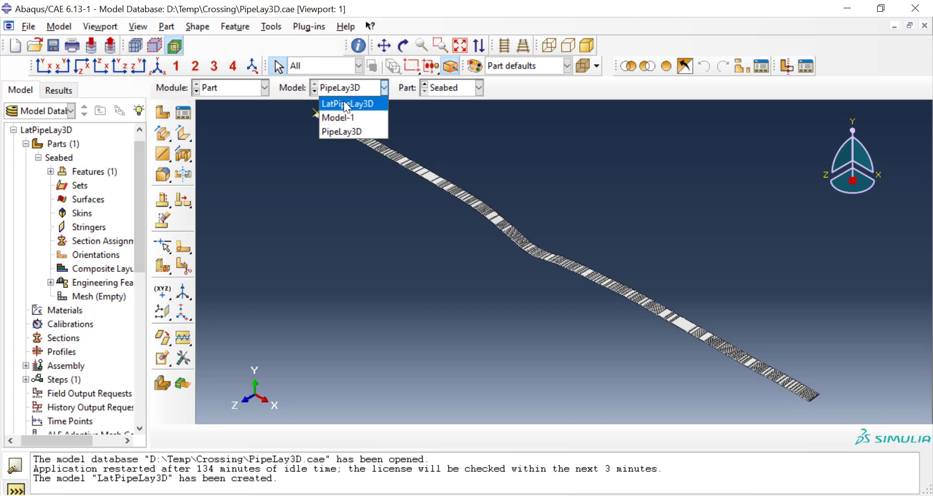
left_click(346, 104)
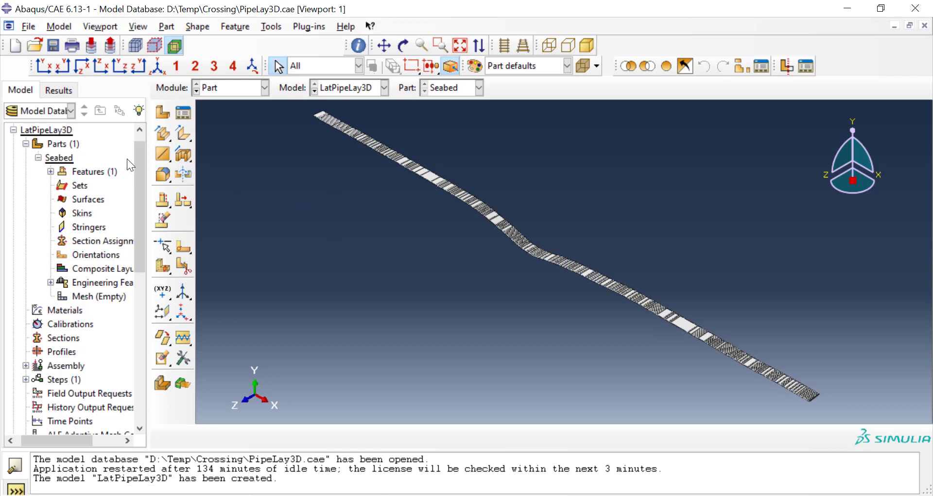
Step: Open the section sketch of the Seabed part's shell extrusion for editing
left_click(50, 172)
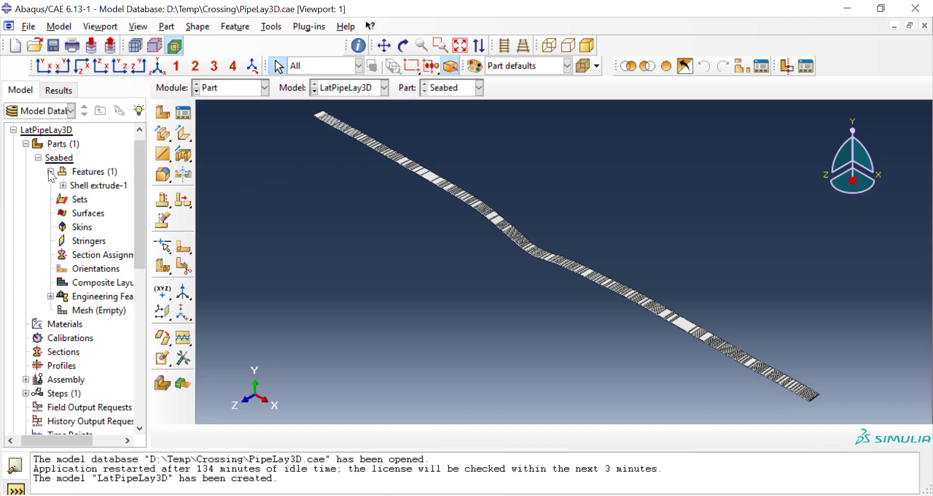
left_click(63, 185)
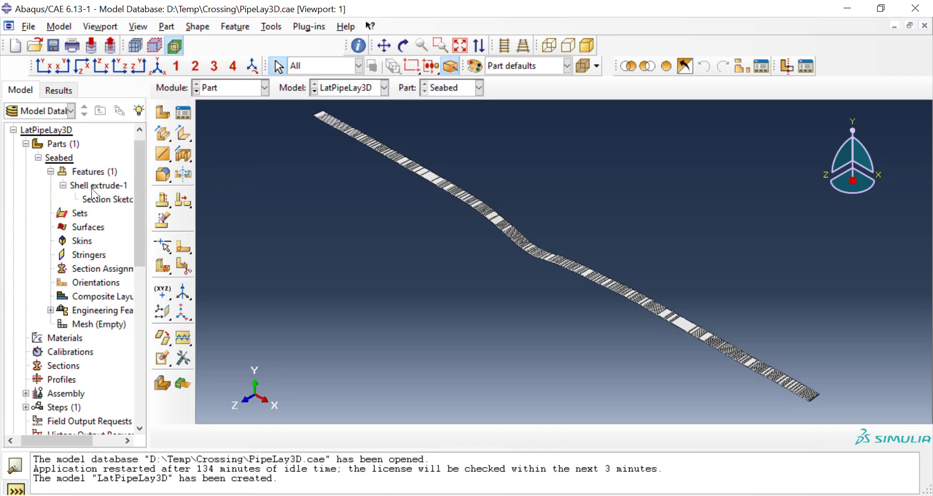
scroll(94, 204, "up", 1)
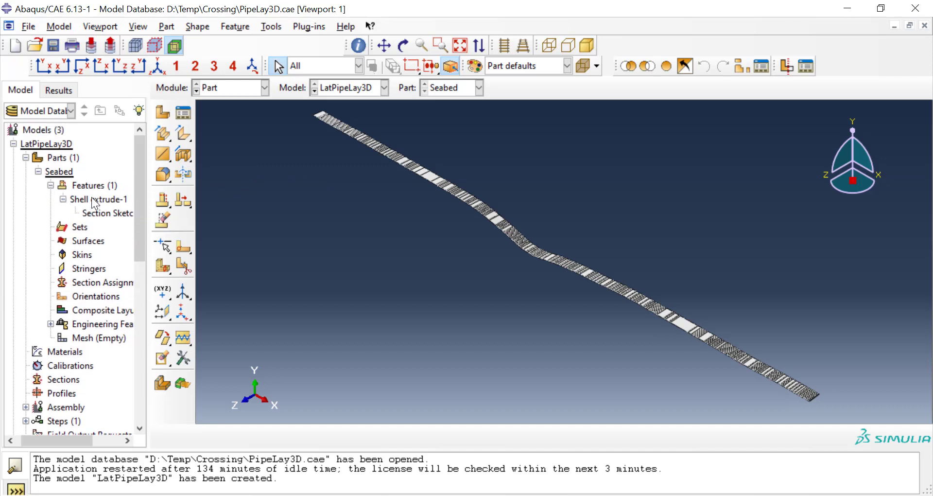
scroll(78, 203, "down", 4)
scroll(97, 188, "up", 2)
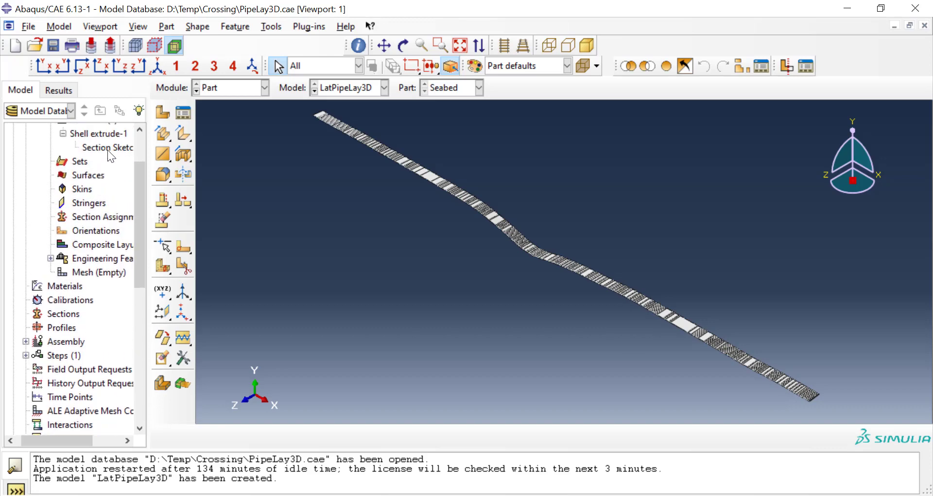
scroll(112, 153, "up", 2)
left_click(103, 212)
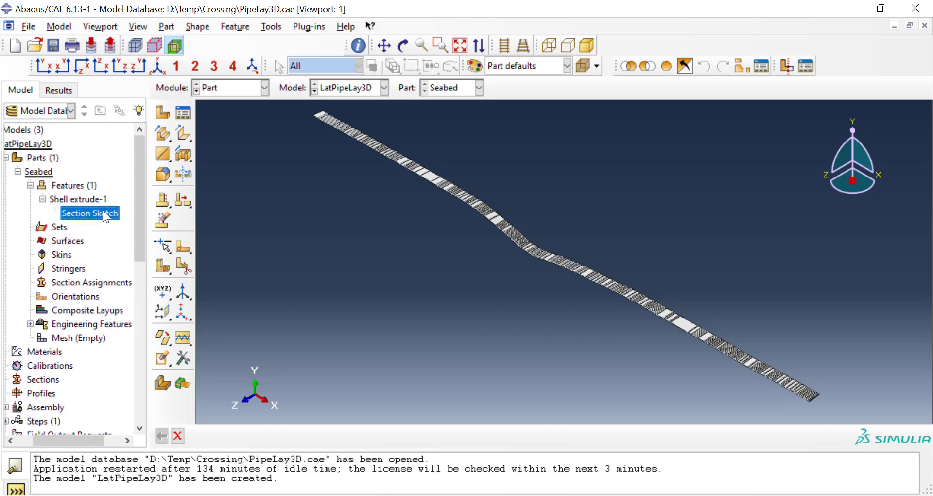
right_click(103, 211)
left_click(116, 234)
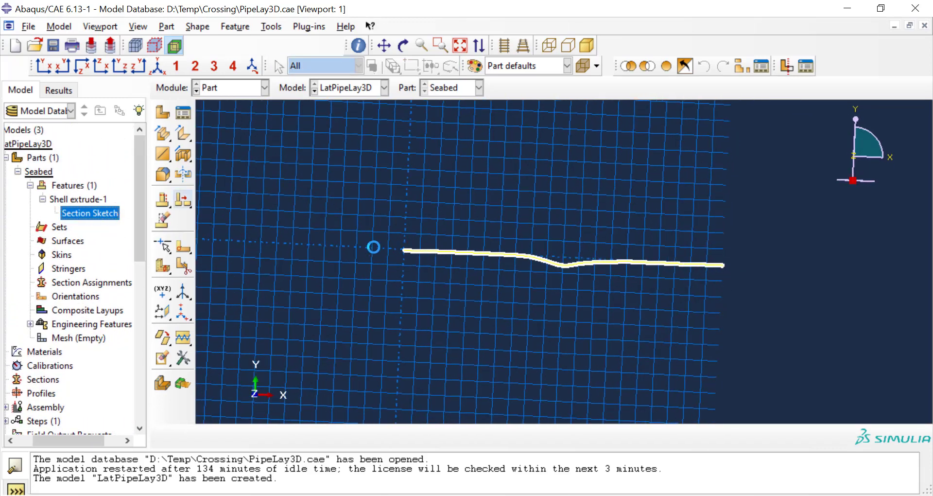
Step: Inspect the seabed profile in the section sketch, close the sketch, and cancel the feature edit without regenerating
scroll(490, 257, "down", 10)
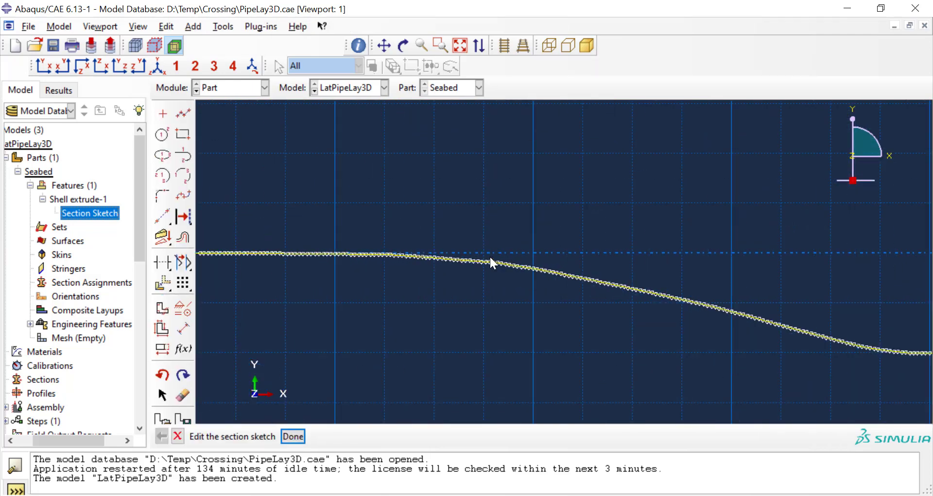
scroll(500, 281, "up", 5)
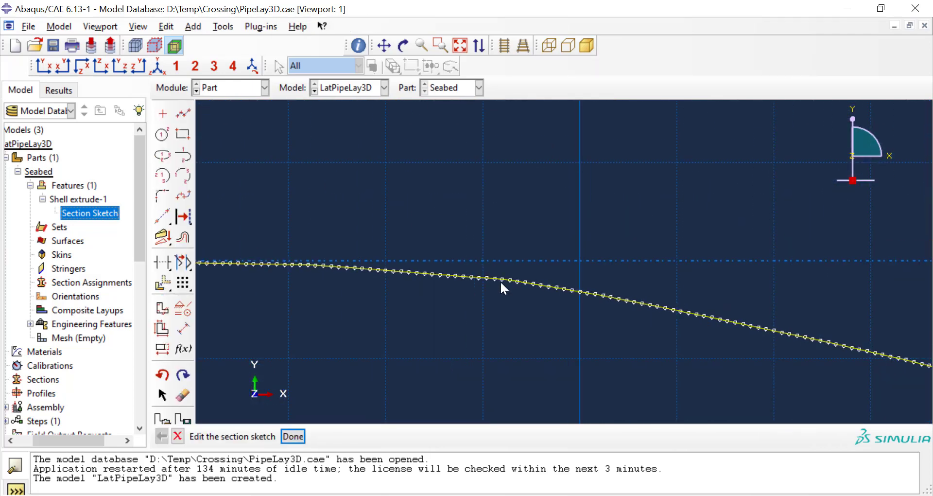
scroll(501, 282, "up", 5)
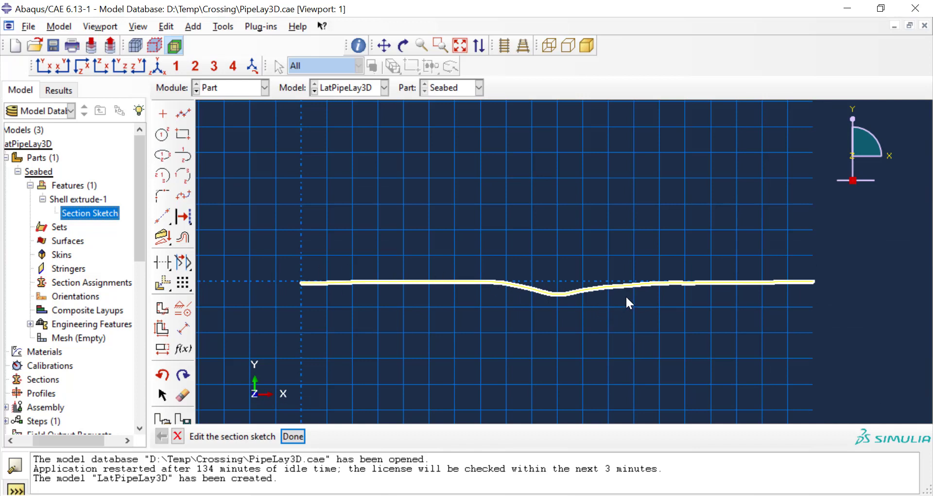
left_click(298, 432)
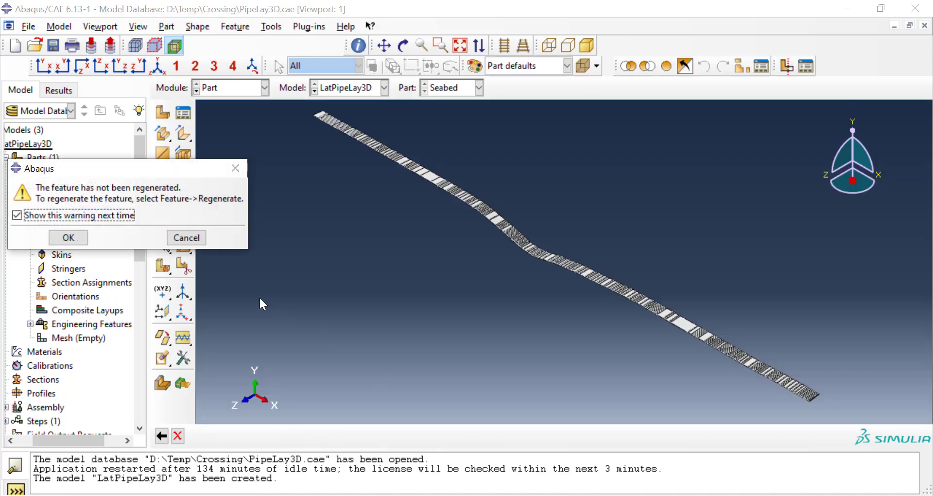
left_click(186, 237)
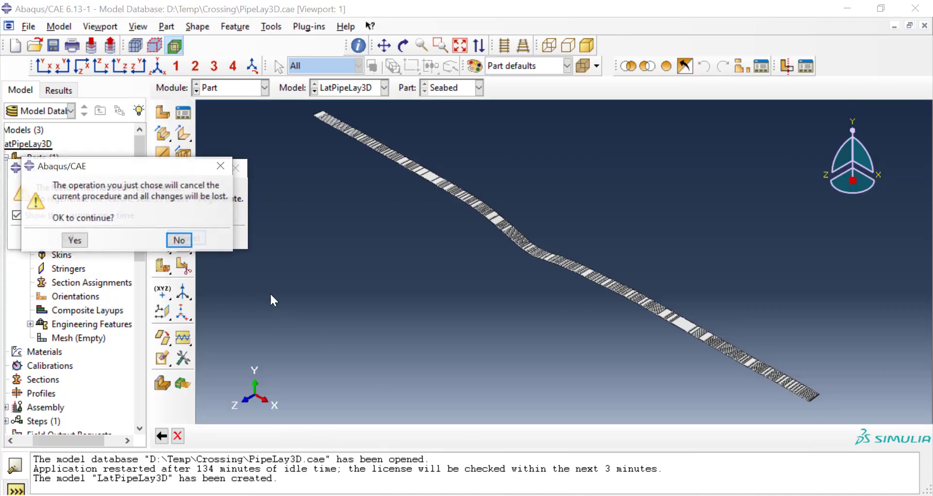
left_click(74, 239)
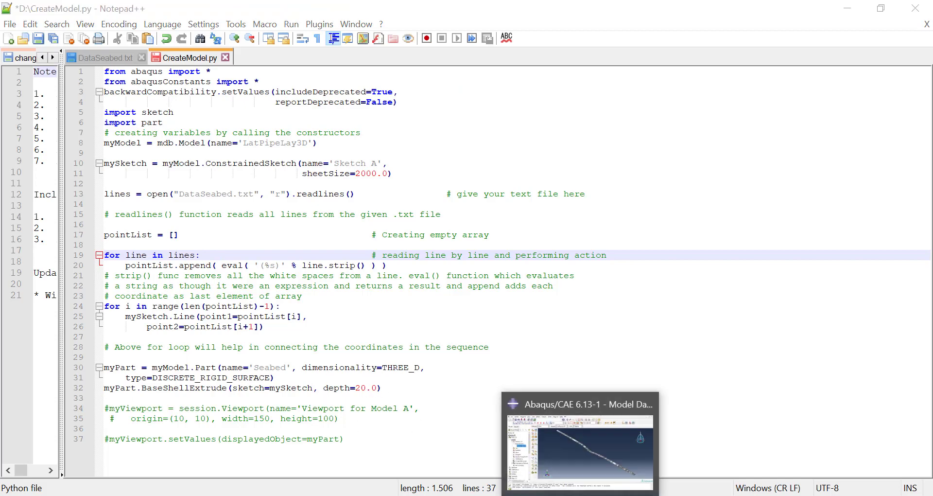
Step: Switch back to Abaqus/CAE and create a reference point at the midpoint of the seabed strip's upper short end edge
left_click(522, 418)
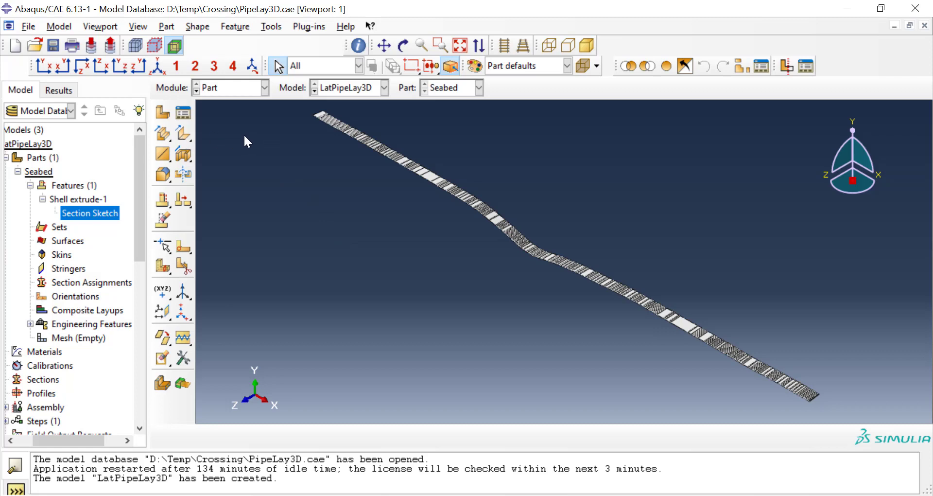
scroll(392, 291, "down", 3)
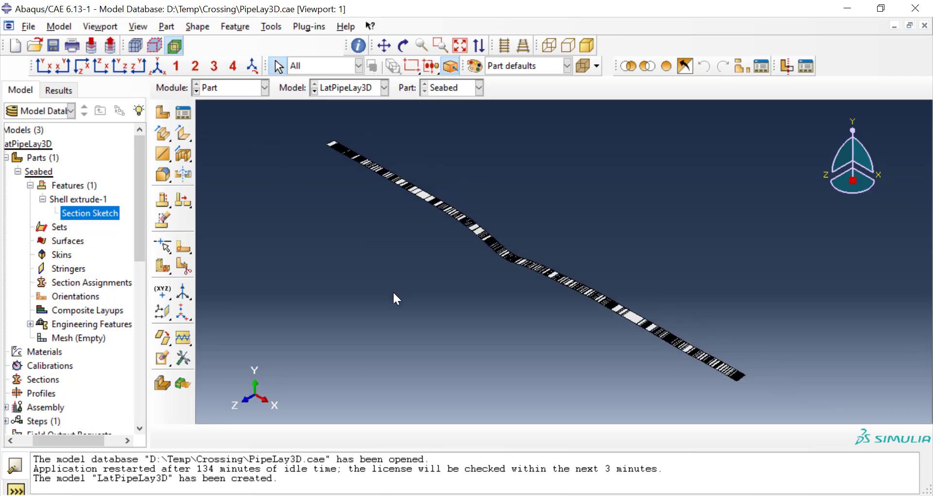
scroll(328, 134, "up", 2)
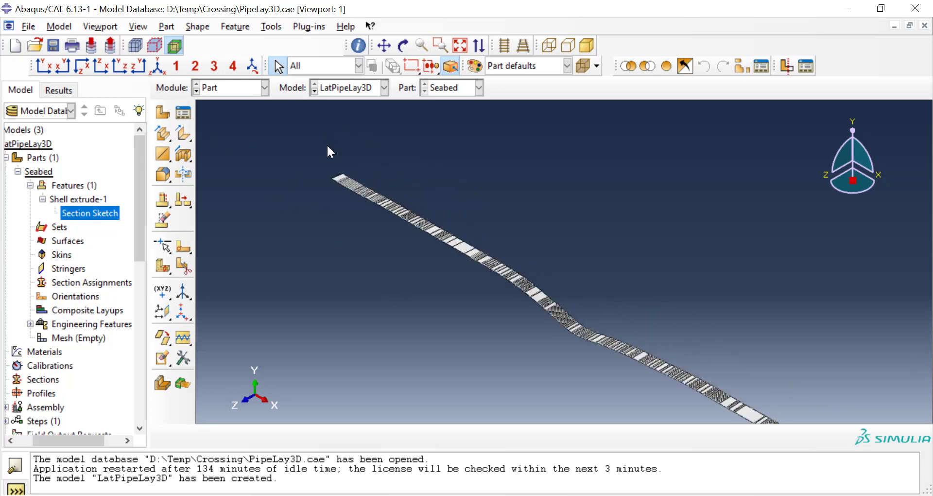
scroll(328, 146, "up", 1)
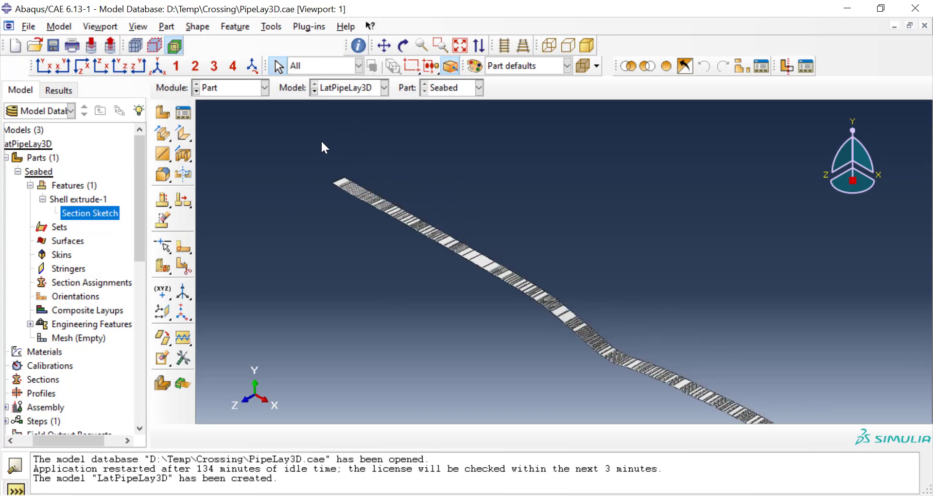
left_click(271, 27)
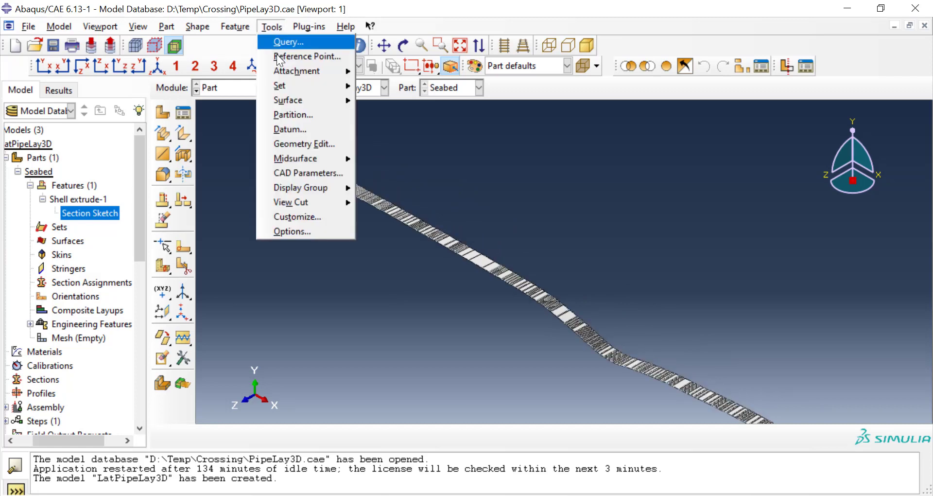
left_click(306, 57)
scroll(345, 155, "up", 4)
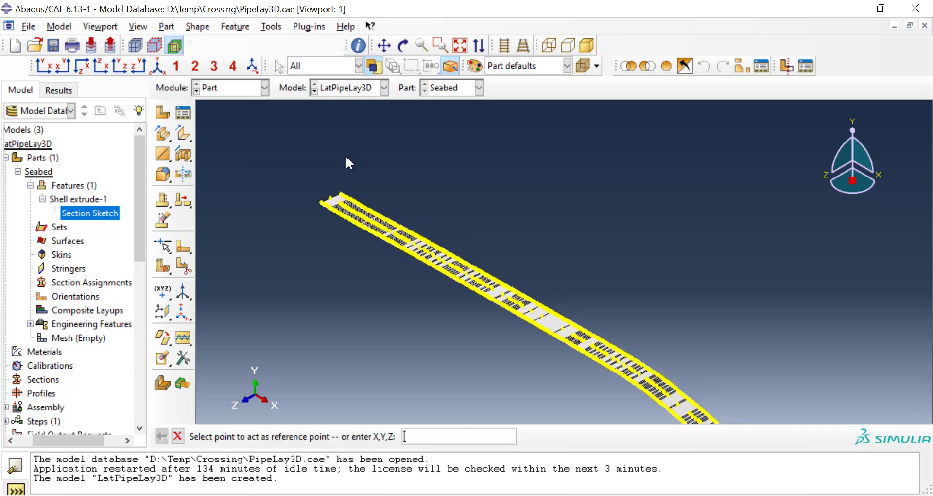
scroll(295, 238, "up", 2)
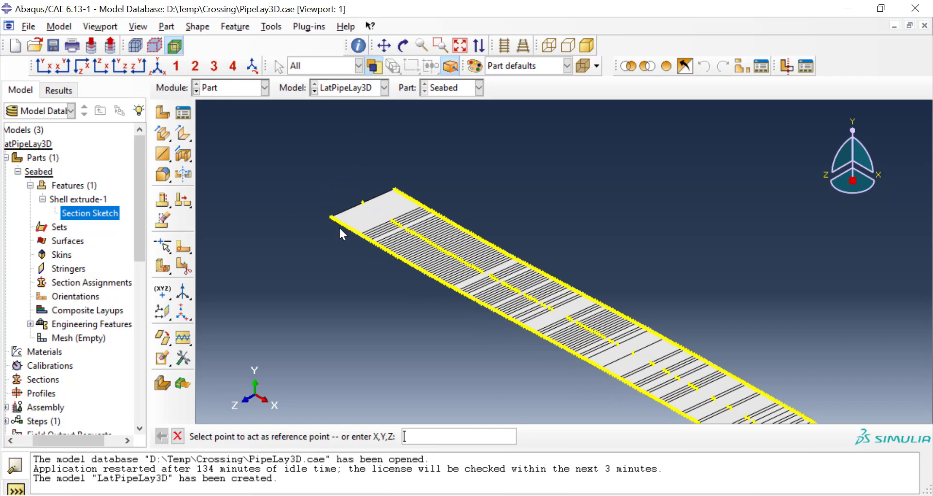
left_click(361, 202)
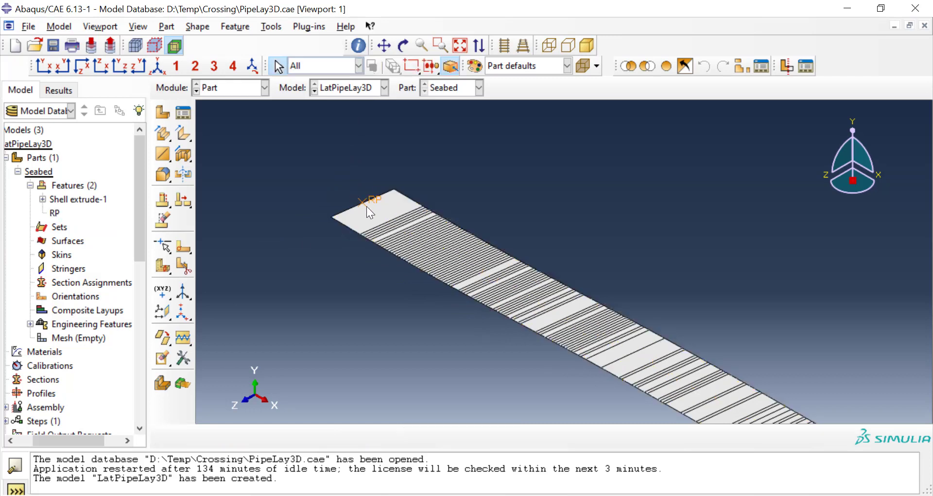
Step: Create a geometry set named RPSeabed on the Seabed part containing only the reference point
scroll(345, 197, "down", 4)
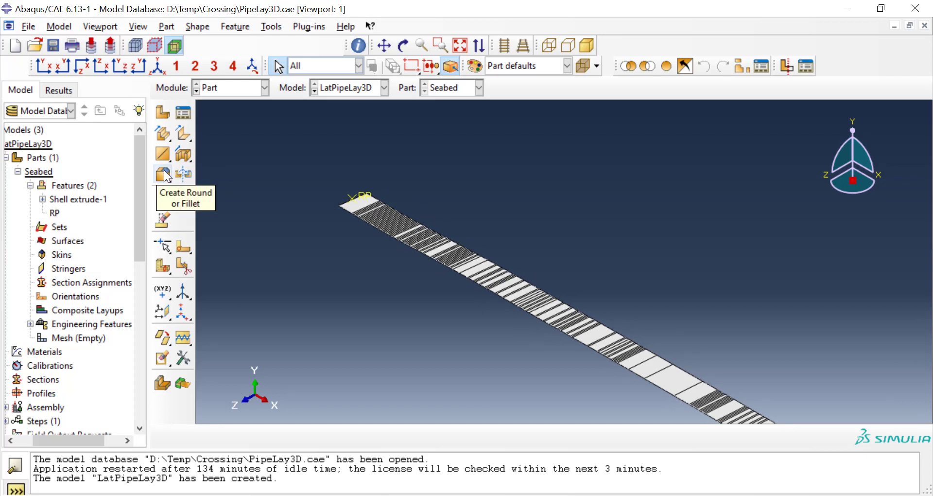
double_click(61, 227)
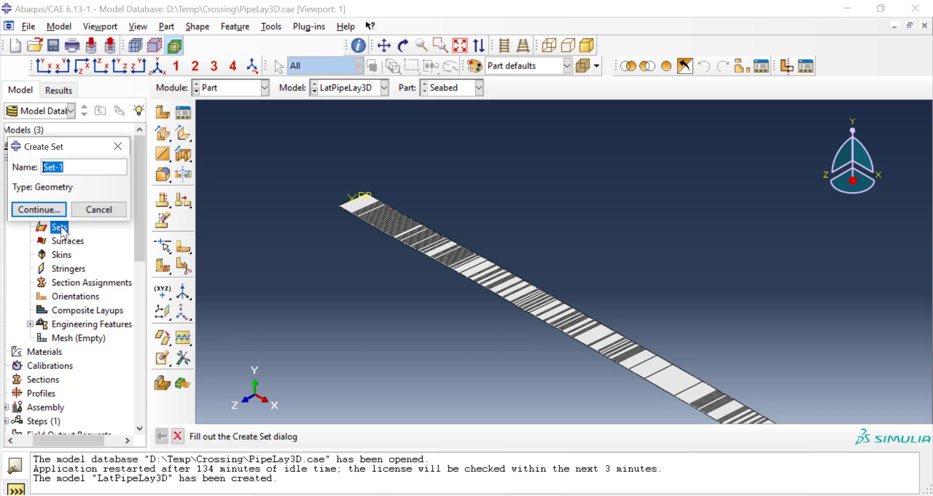
type("RPSeabed")
left_click(55, 214)
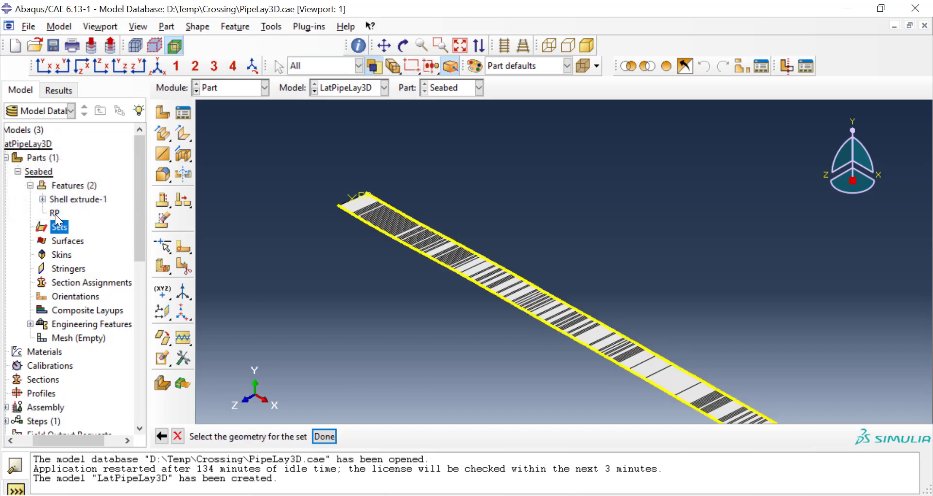
left_click(360, 194)
left_click(324, 435)
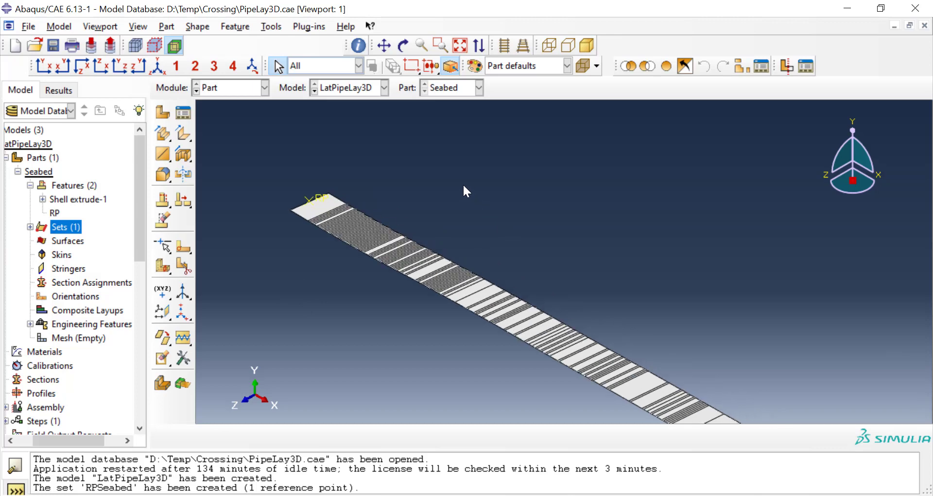
Step: Create a second geometry set named Seabed containing the whole seabed strip and its reference point
scroll(450, 185, "down", 5)
scroll(529, 212, "up", 2)
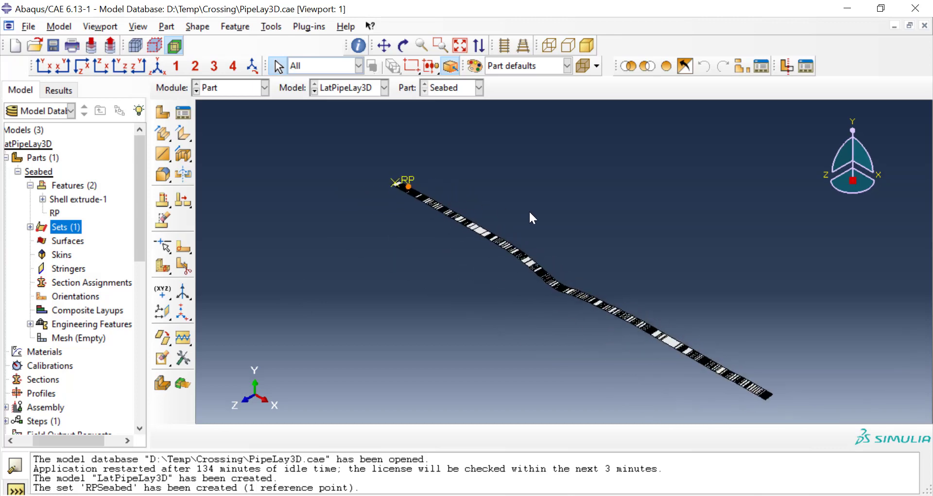
double_click(73, 226)
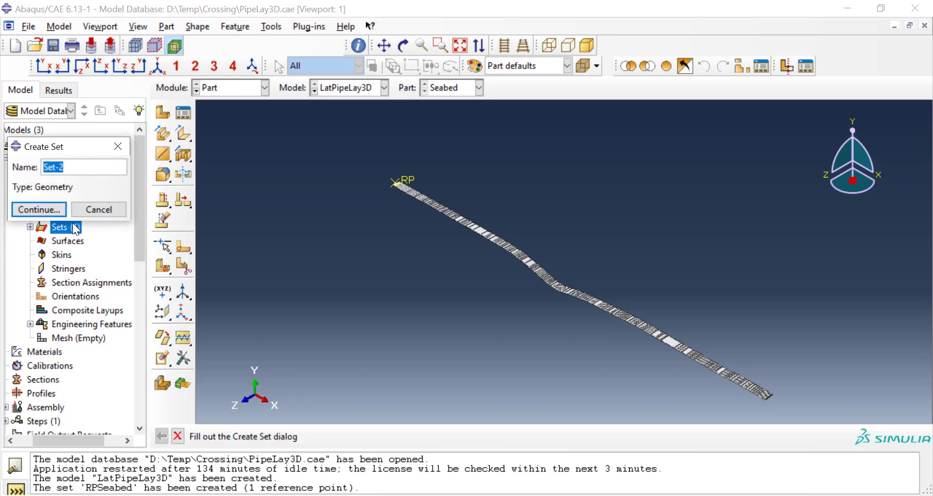
type("Seabed")
left_click(39, 209)
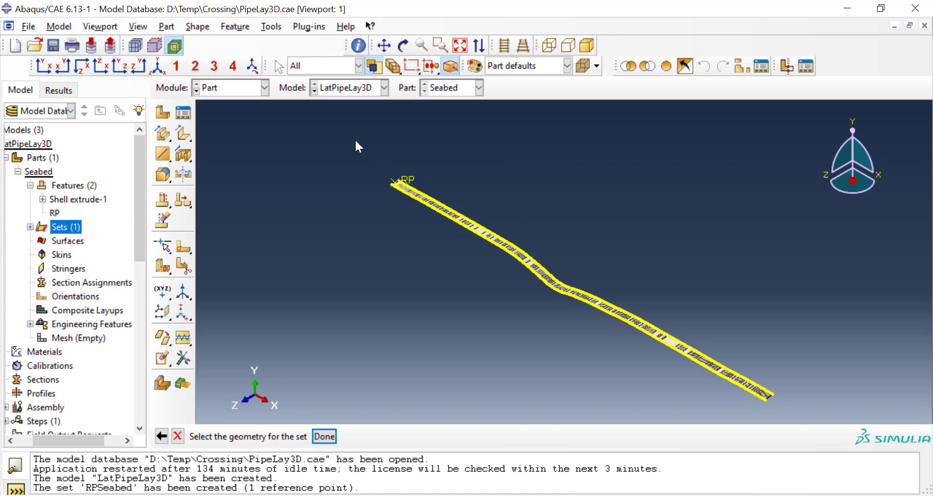
left_click_drag(356, 142, 809, 410)
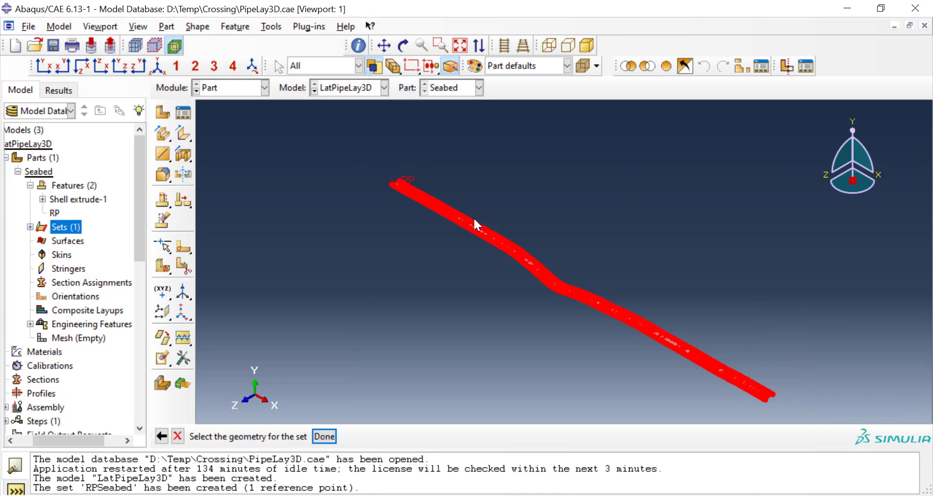
left_click(324, 436)
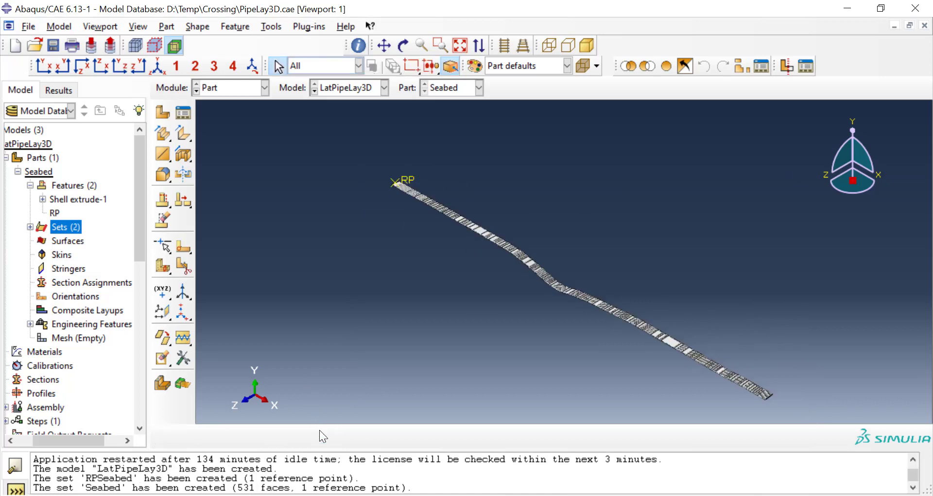
Step: Define a surface named SeabedSurf on the Seabed part, selecting all faces of the strip as its regions
double_click(78, 242)
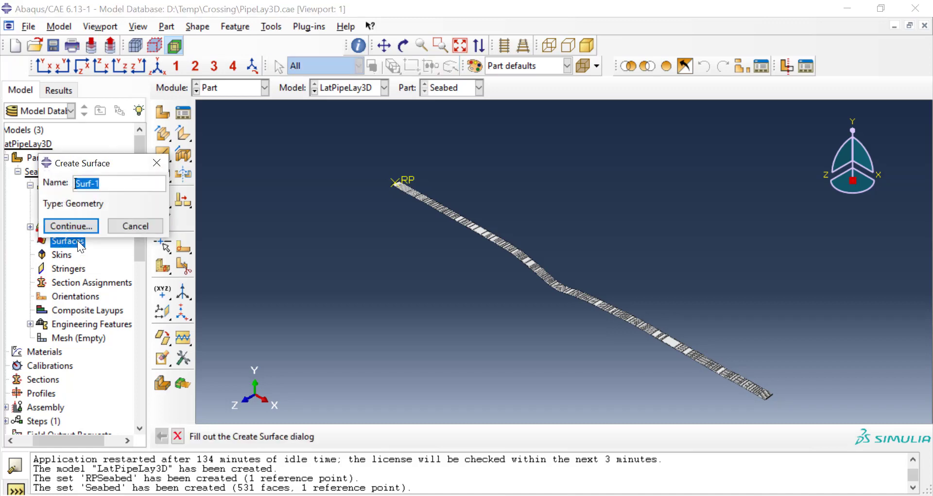
type("SeabedSurf")
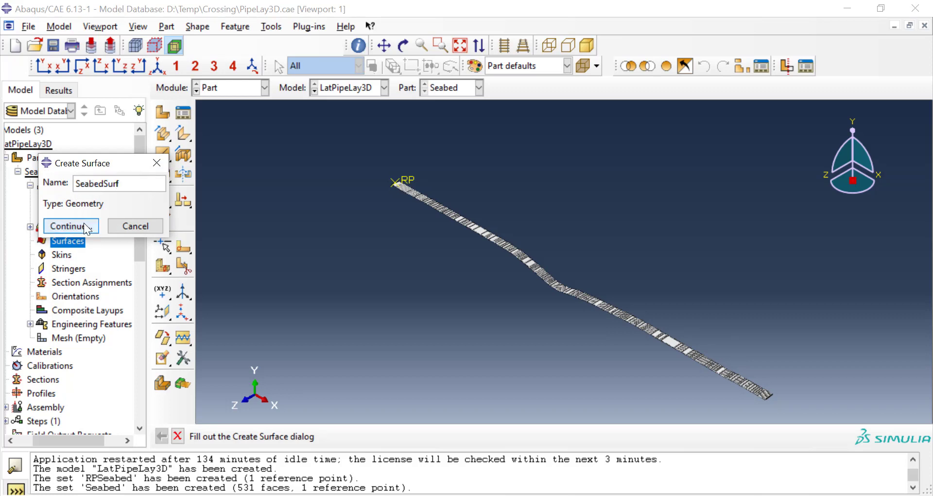
left_click(84, 224)
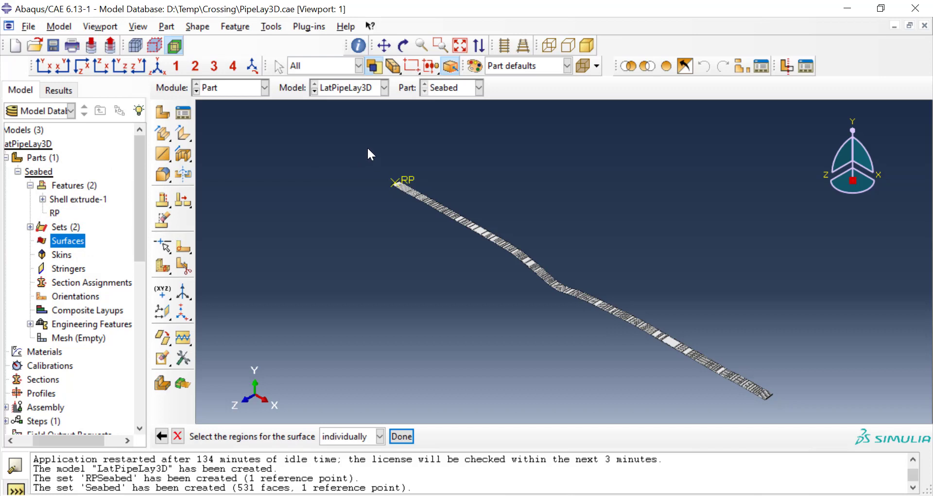
left_click_drag(366, 146, 796, 418)
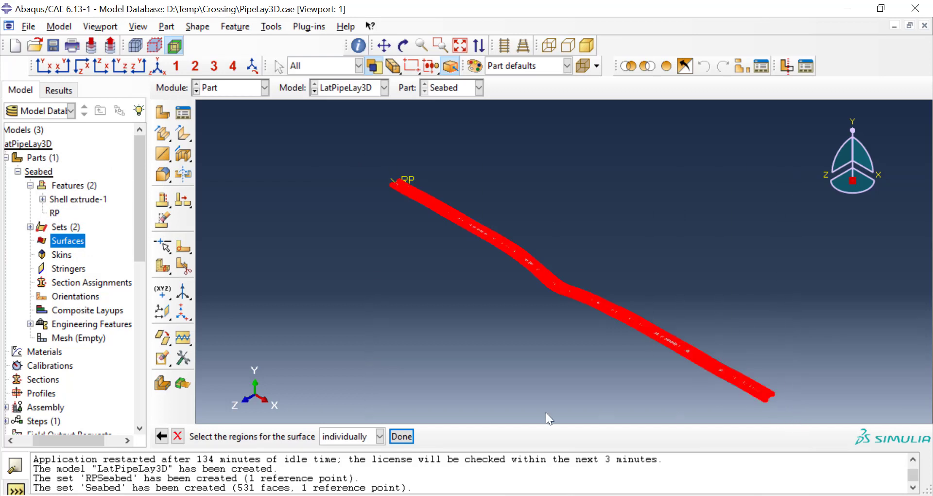
left_click(395, 433)
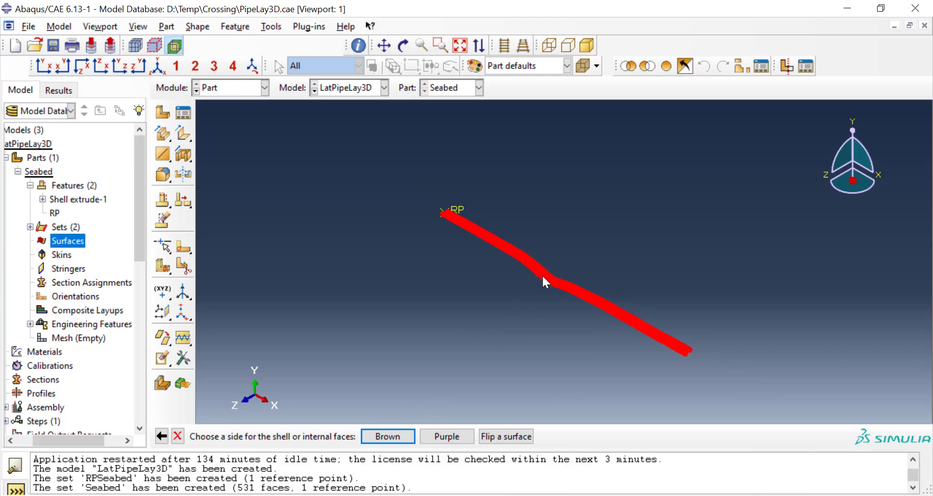
Step: Compare the shell's upper and lower side colours and assign the Purple upper side to the SeabedSurf surface
scroll(541, 274, "up", 5)
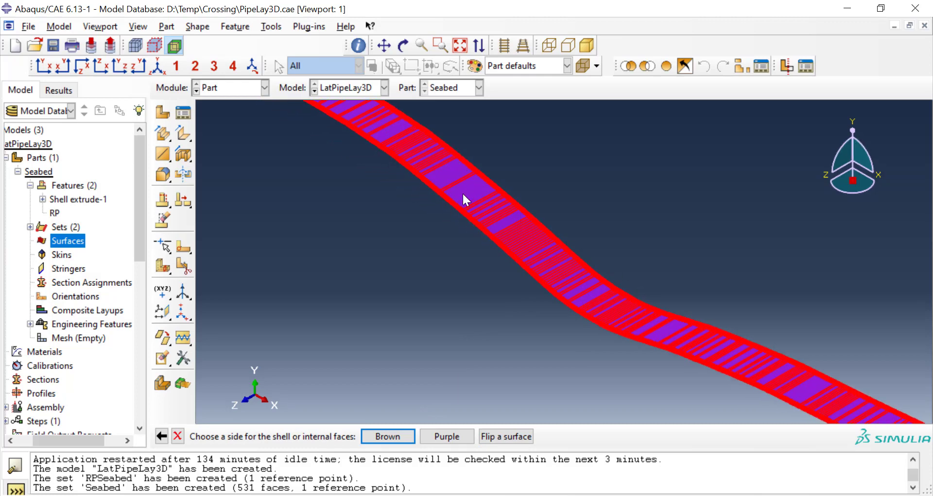
scroll(580, 300, "down", 3)
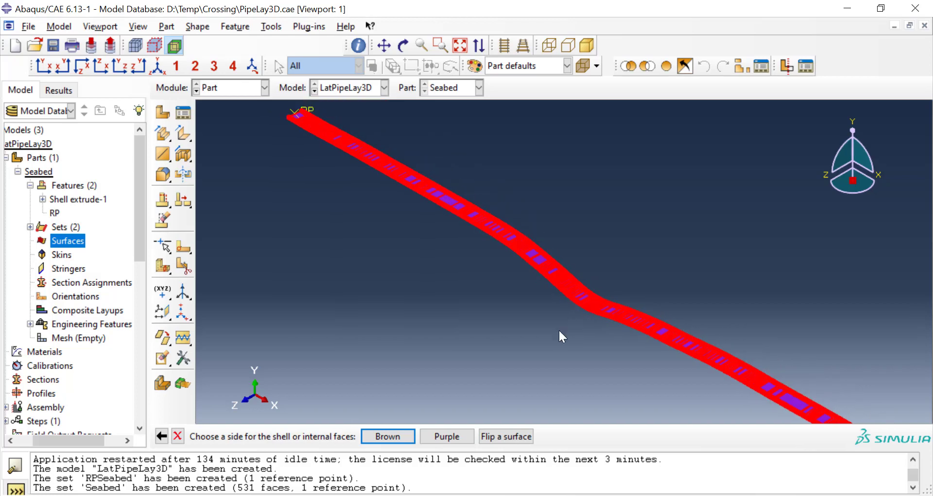
left_click_drag(522, 333, 555, 184, "ctrl+alt")
scroll(507, 304, "up", 6)
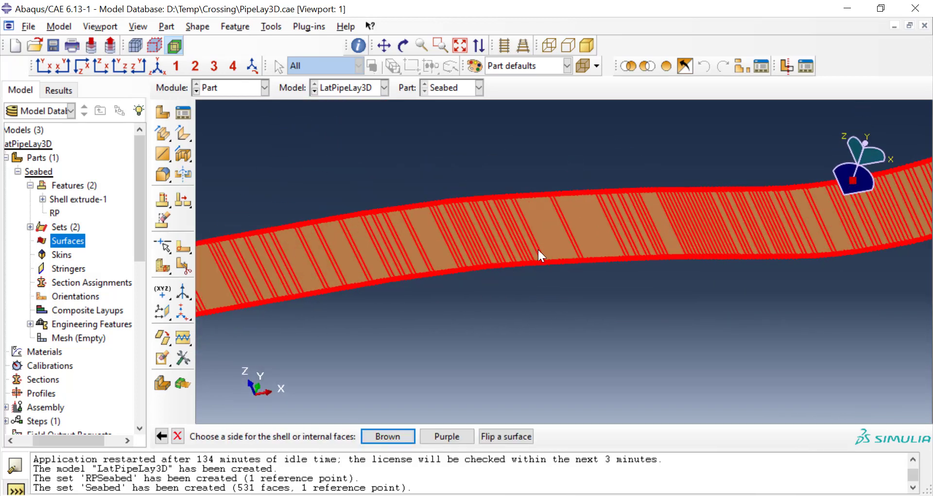
scroll(531, 258, "down", 5)
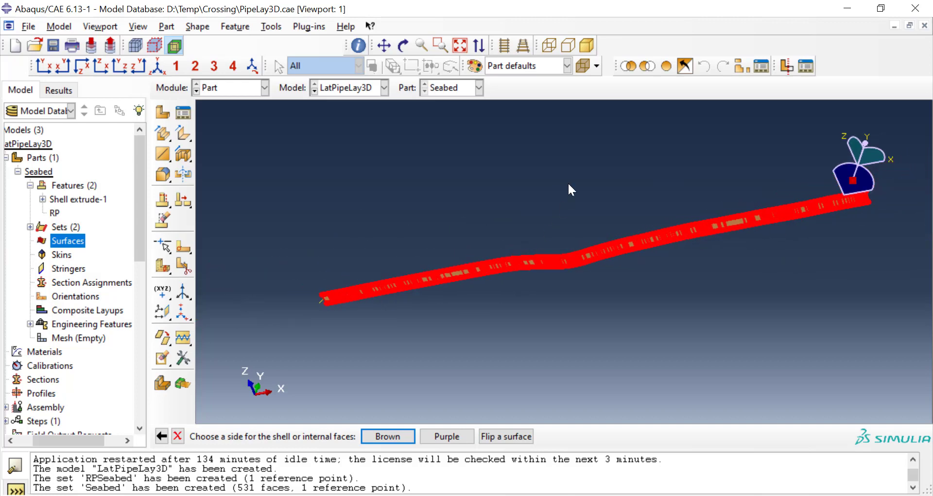
left_click_drag(568, 181, 533, 343, "ctrl+alt")
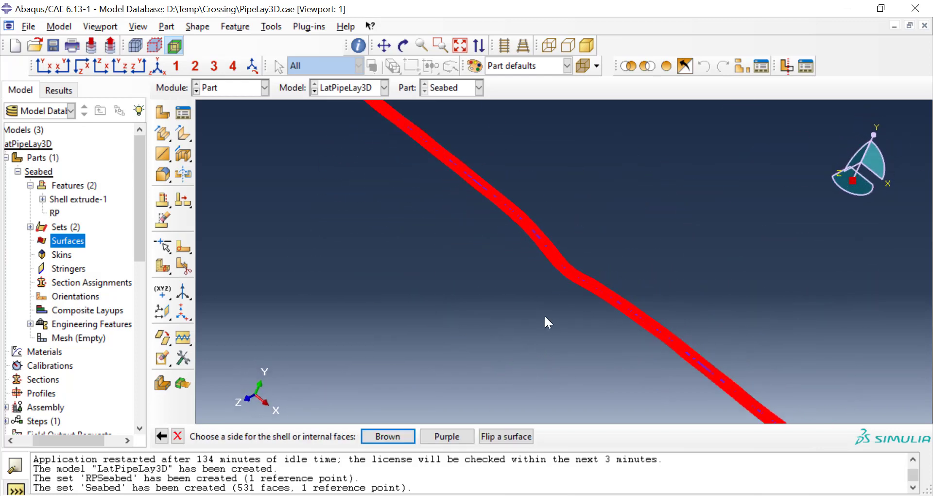
left_click(453, 437)
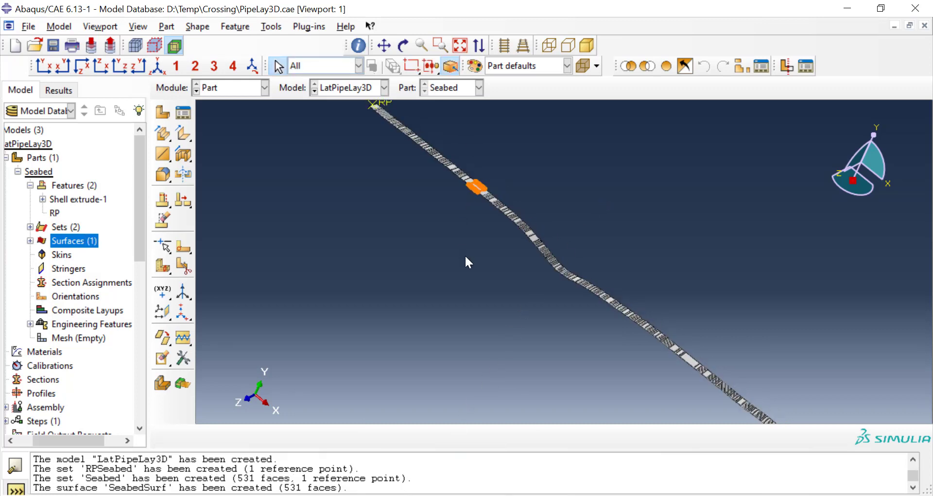
Step: Change to the Mesh module and mesh the entire Seabed part with the default seeding
scroll(466, 257, "down", 2)
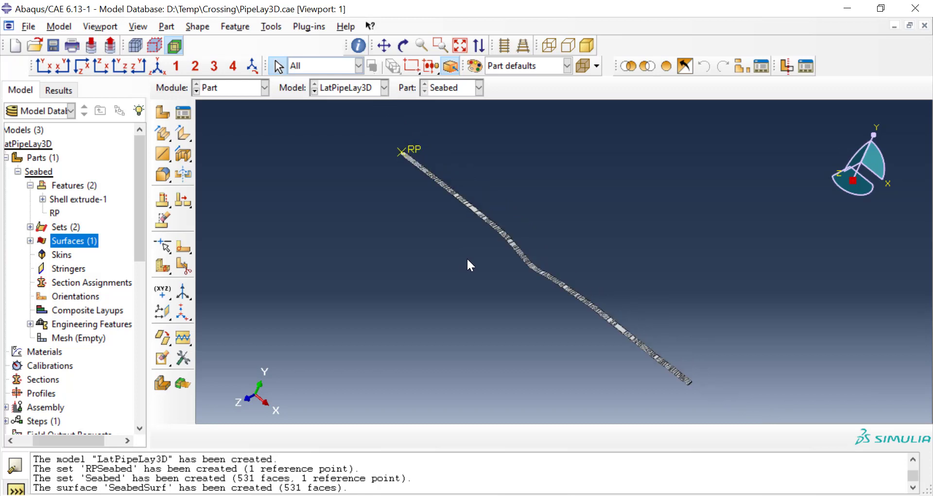
left_click(246, 93)
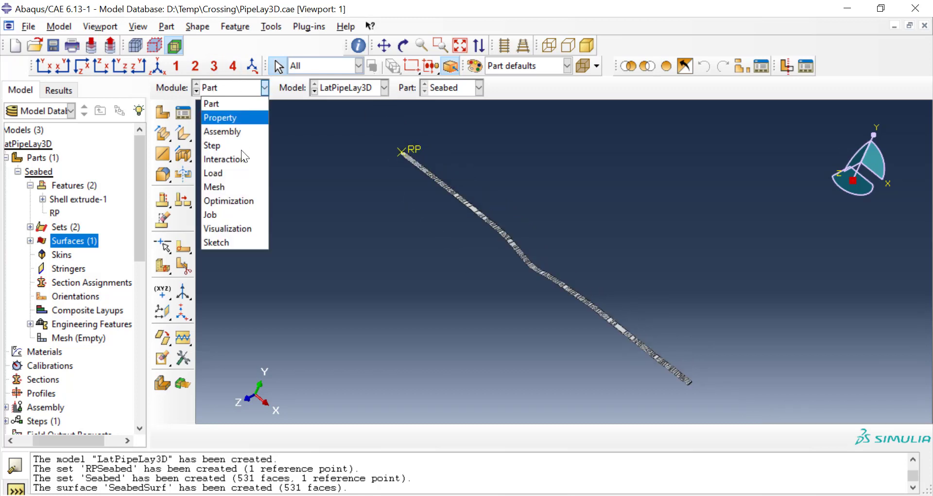
left_click(244, 187)
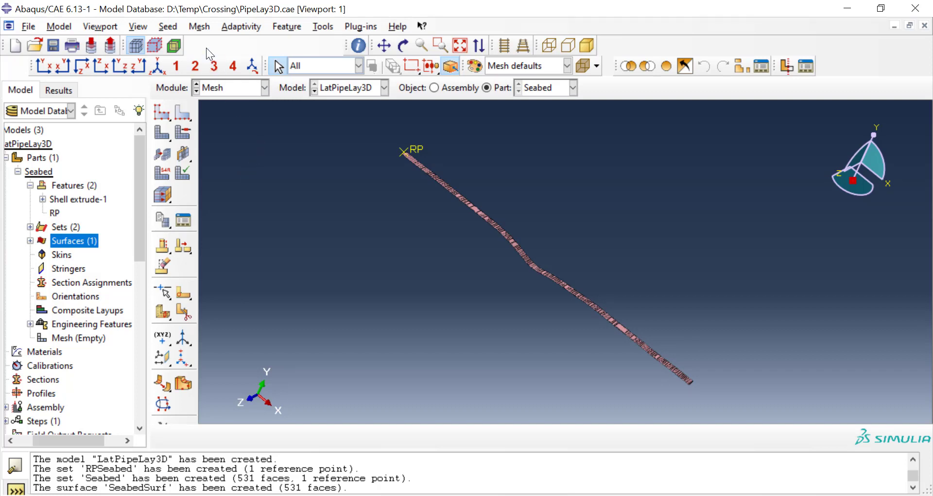
left_click(202, 28)
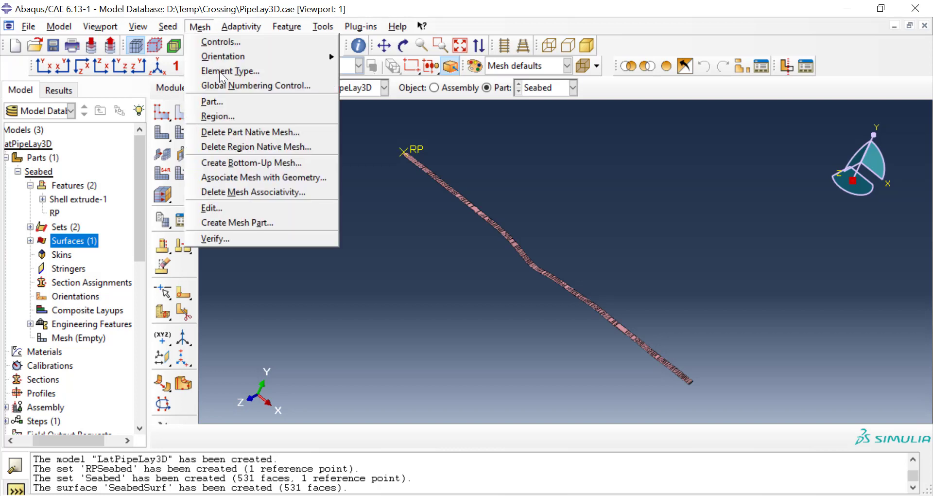
left_click(237, 102)
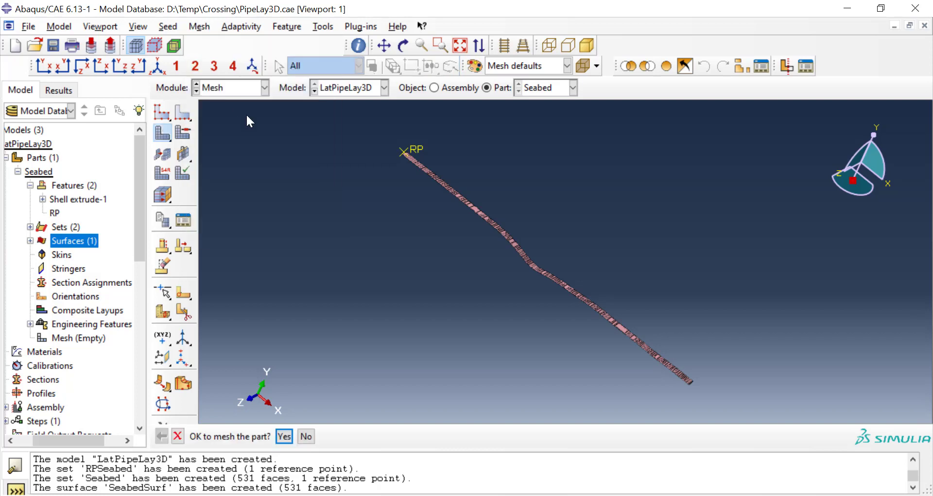
left_click(285, 436)
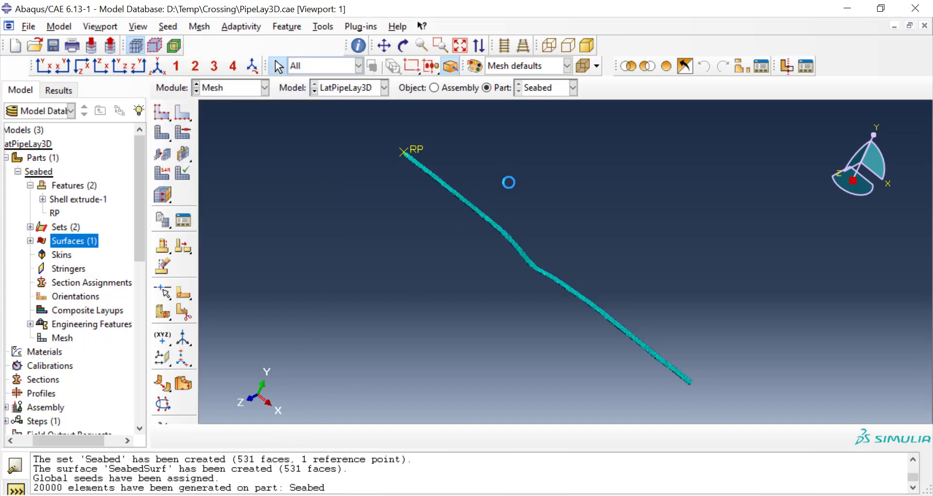
Step: Examine the generated mesh on the seabed strip, both close up and along its whole length
scroll(512, 208, "down", 3)
scroll(512, 208, "up", 3)
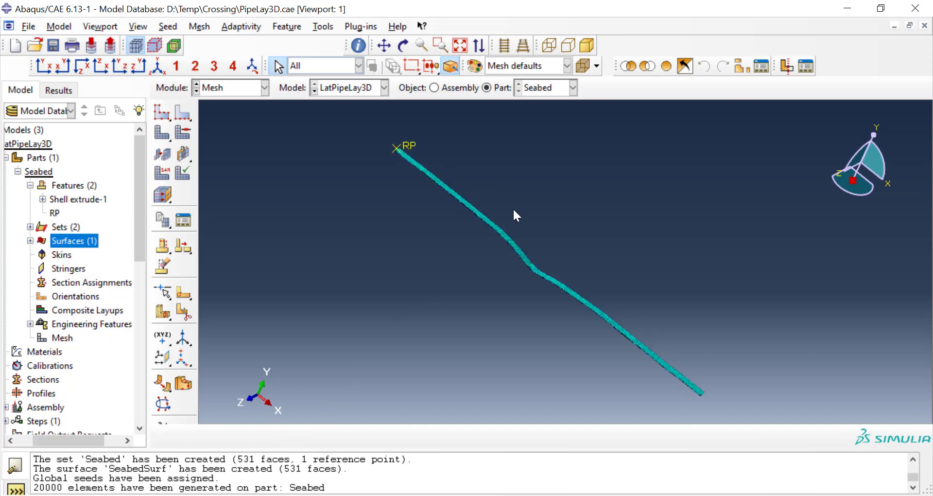
scroll(512, 208, "up", 1)
left_click_drag(642, 166, 619, 226, "ctrl+alt")
left_click_drag(582, 314, 640, 256, "ctrl+alt")
scroll(516, 223, "up", 3)
scroll(529, 213, "up", 5)
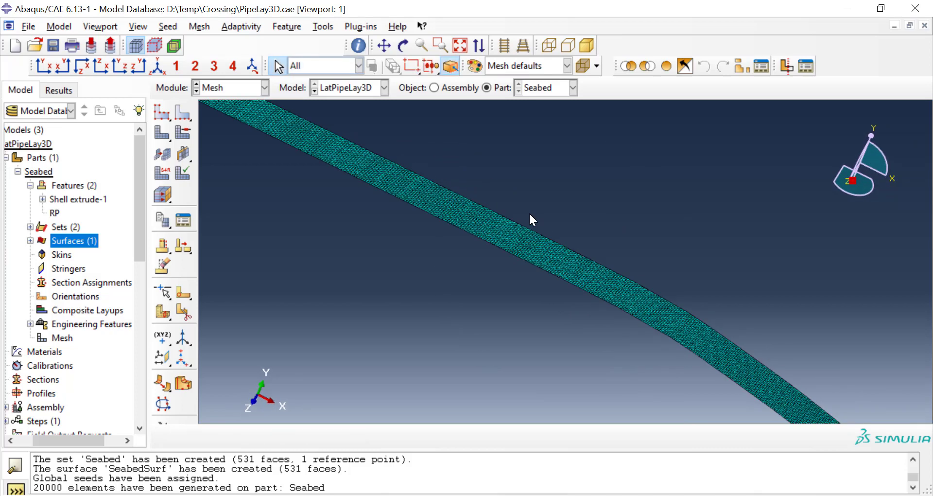
scroll(530, 215, "down", 5)
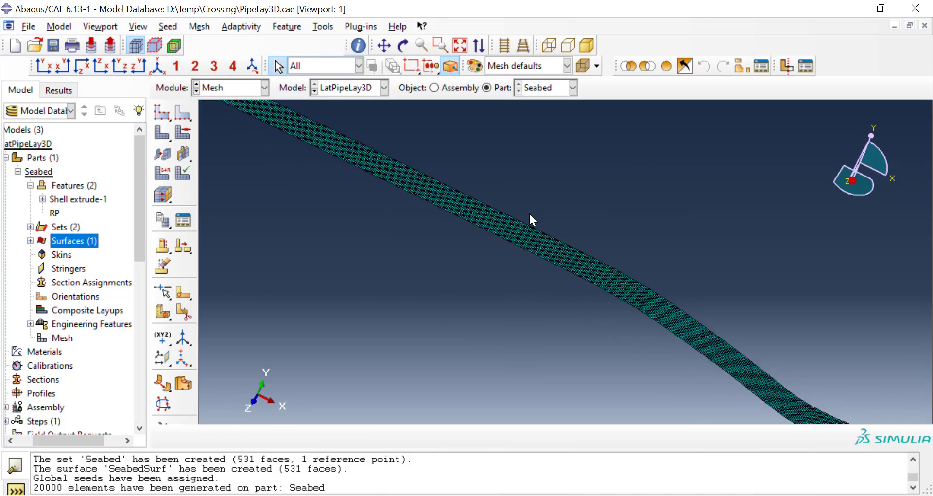
scroll(529, 215, "down", 2)
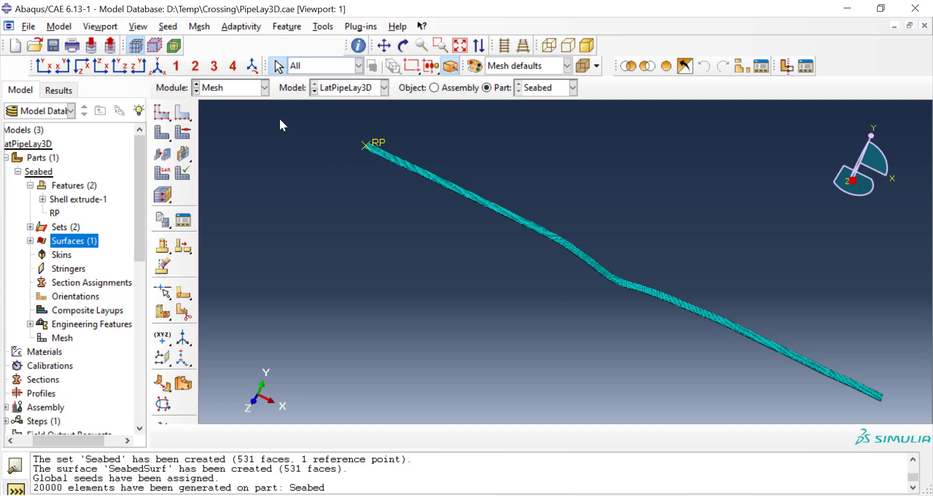
Step: Create a 3D deformable planar wire part named Pipa with an approximate size of 2000
double_click(51, 159)
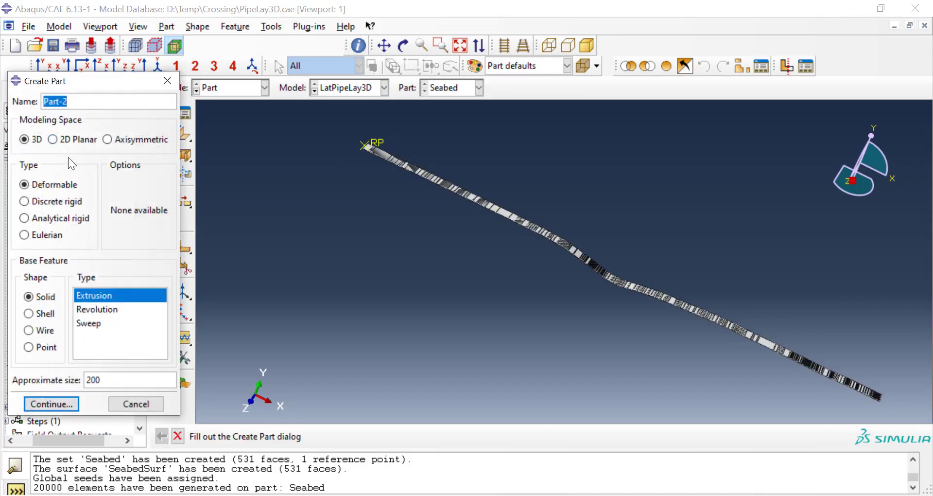
type("Pipa")
left_click(38, 331)
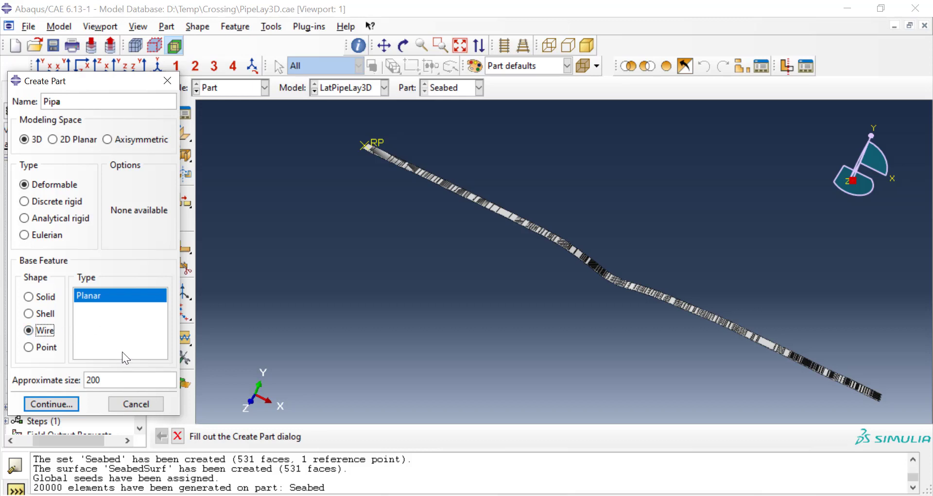
left_click(116, 380)
type("0")
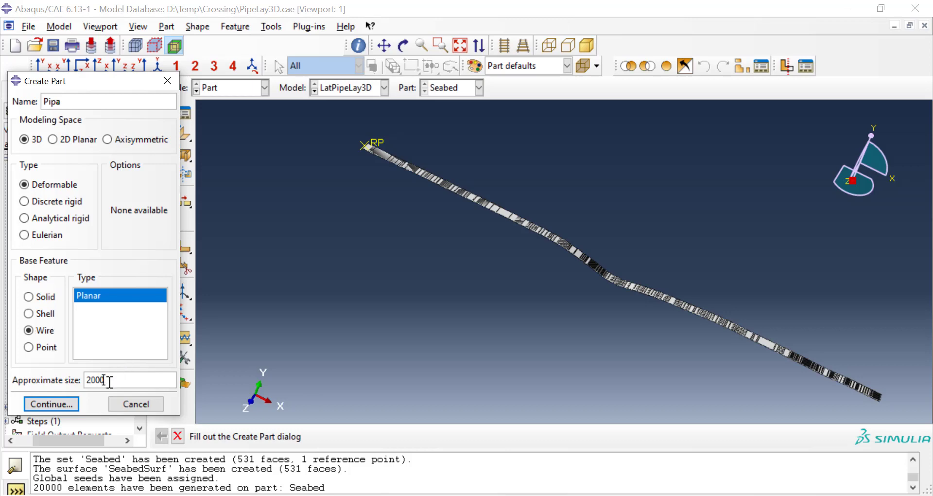
left_click(70, 402)
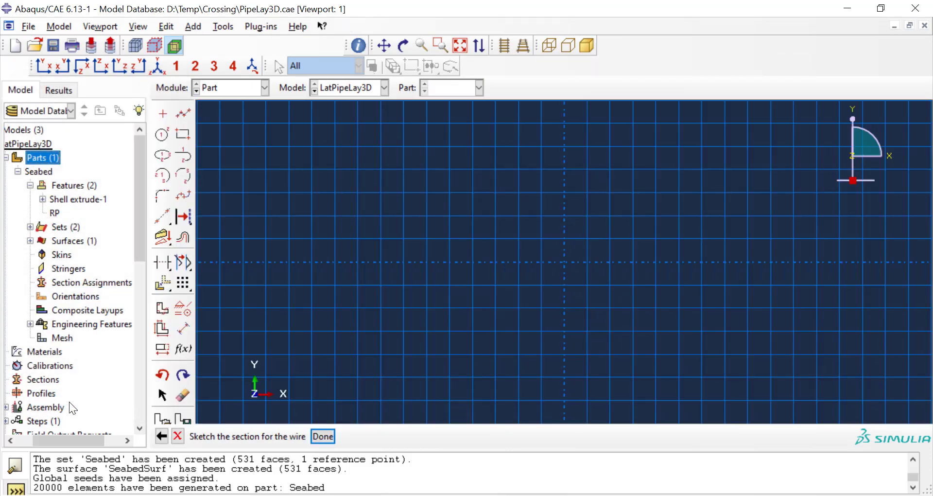
Step: Sketch a straight line from 0,0 to 1000,0 as the pipe's wire section and finish the sketch
left_click(180, 120)
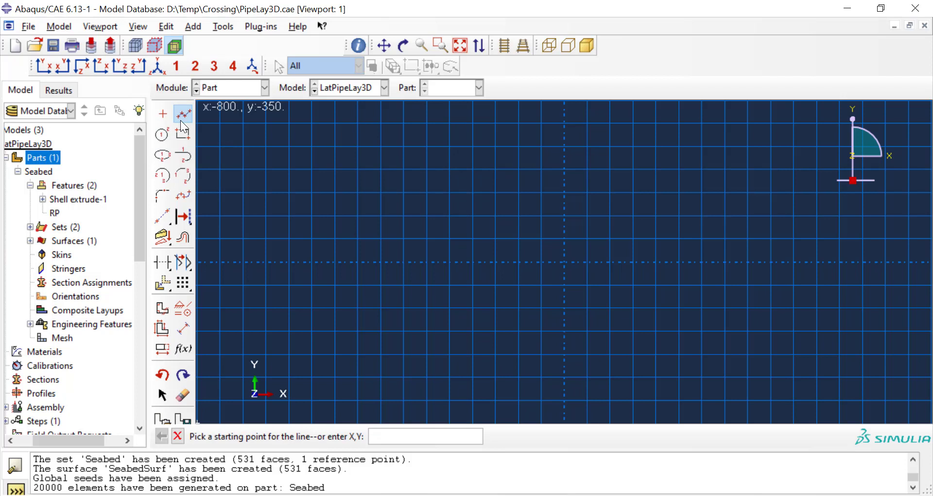
type("0,0")
key("Return")
type("10")
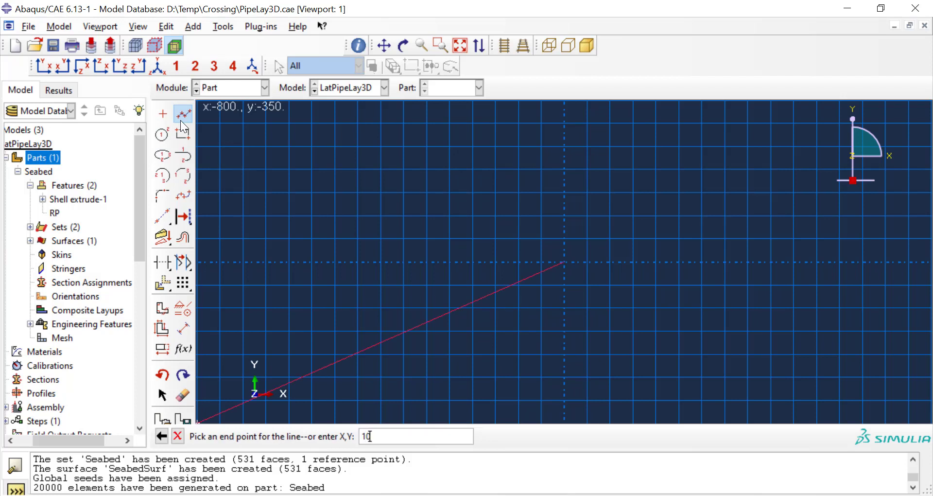
type("00,0")
key("Return")
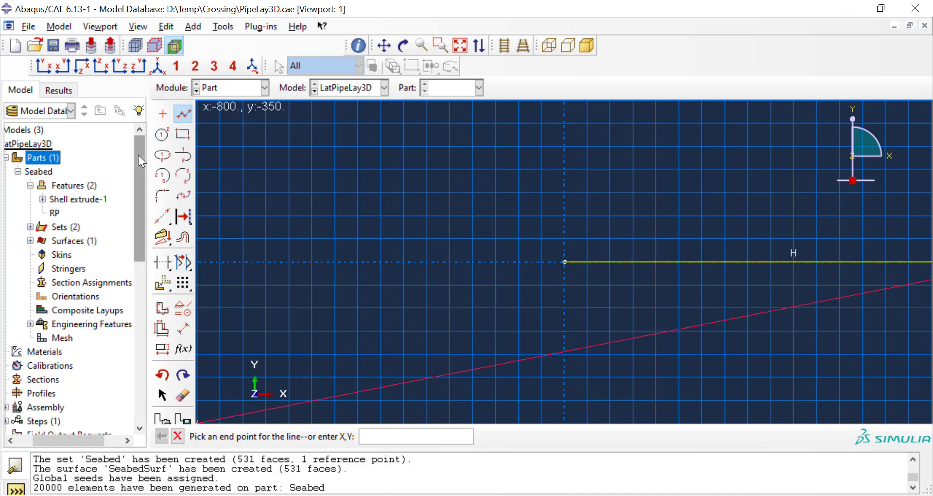
left_click(179, 435)
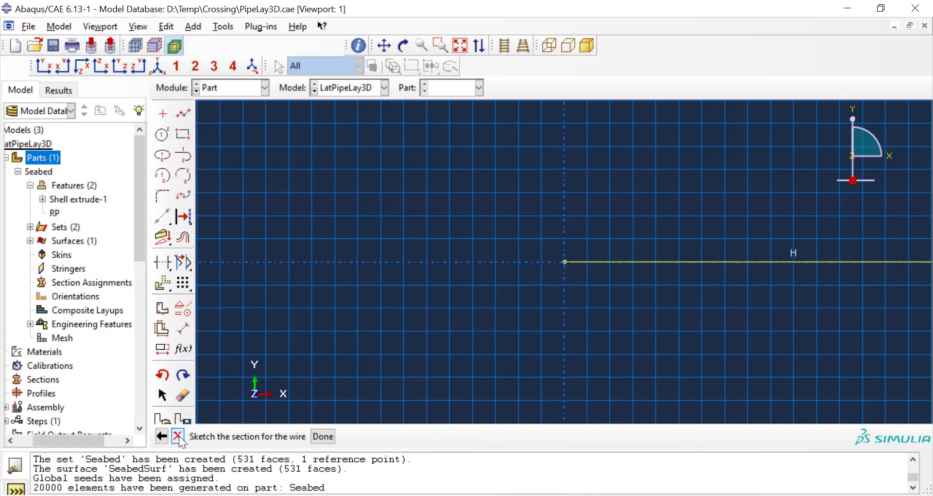
scroll(333, 327, "up", 3)
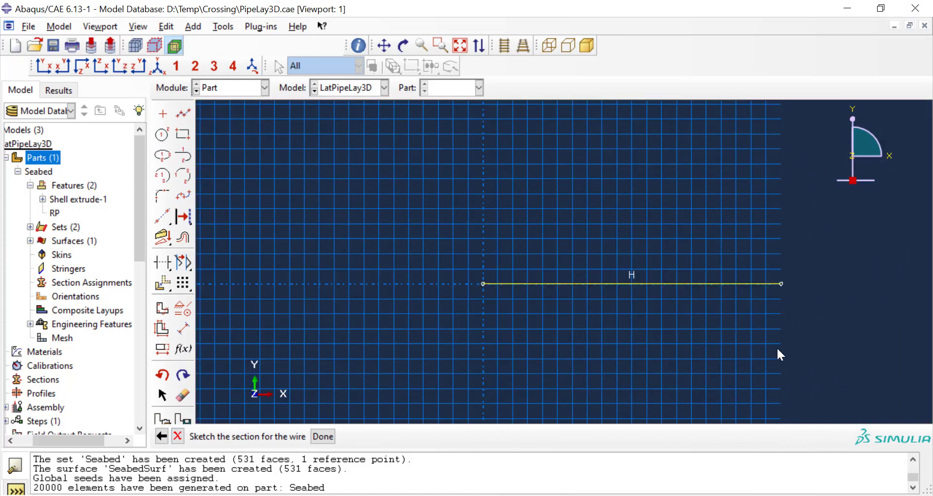
scroll(777, 346, "down", 2)
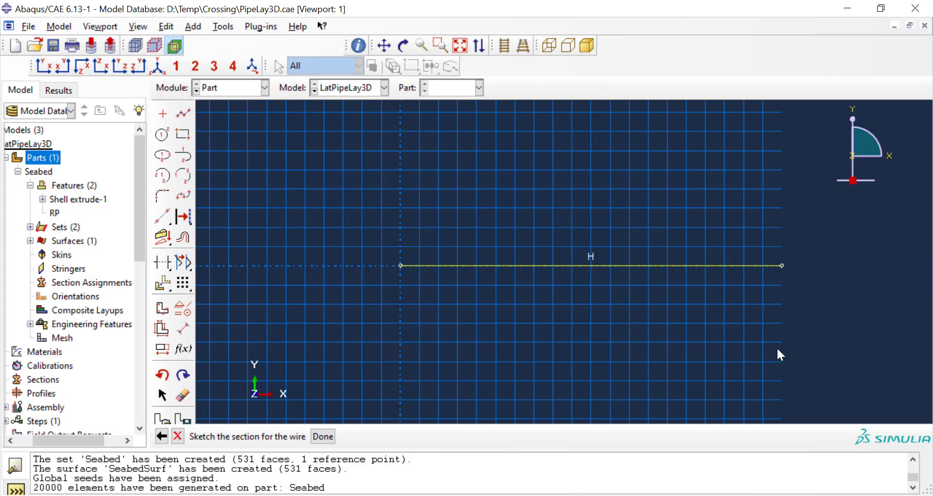
left_click(323, 437)
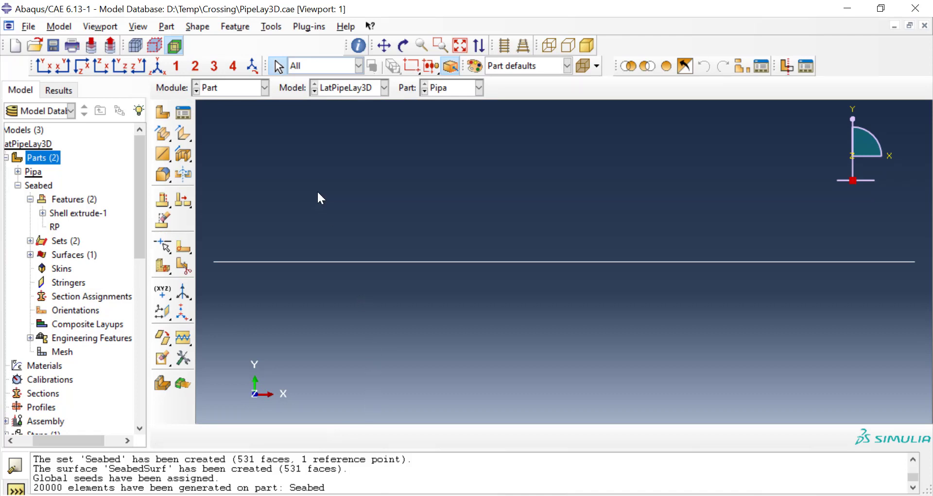
Step: Change to the Mesh module and apply global seeds of size 100 to the Pipa part
left_click(18, 183)
left_click(232, 86)
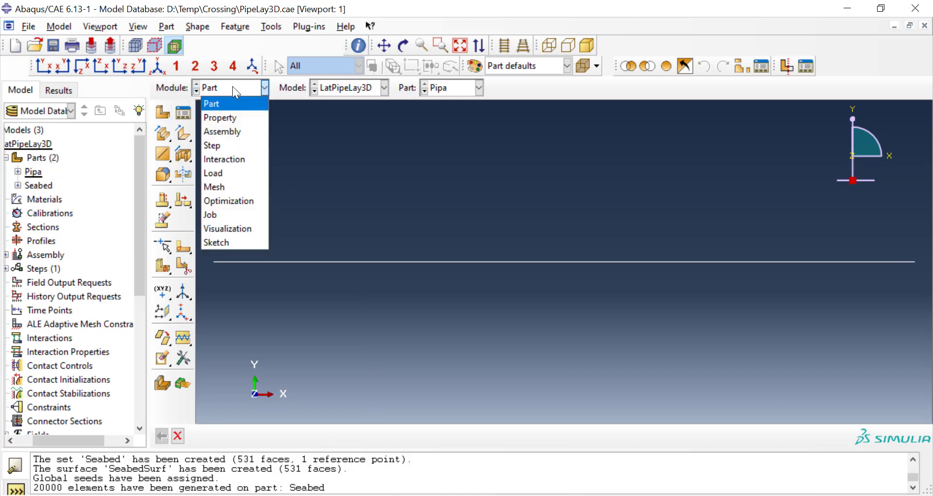
left_click(234, 188)
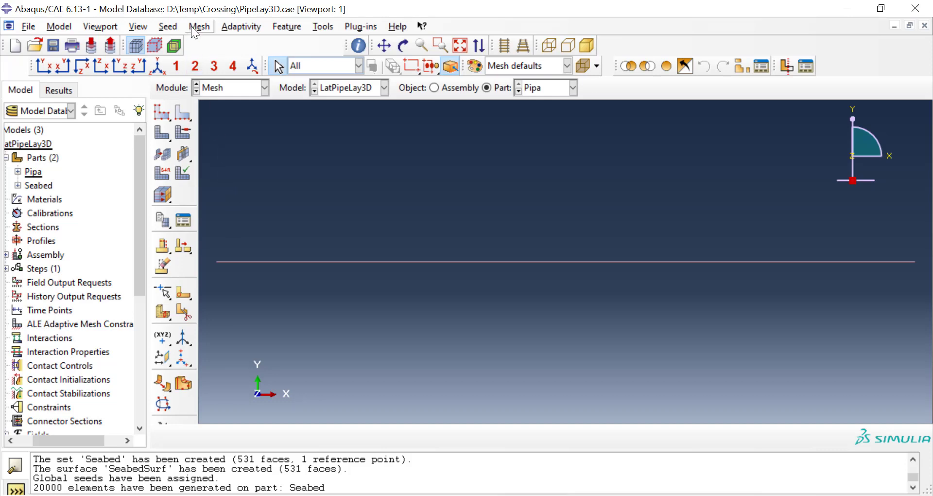
left_click(162, 27)
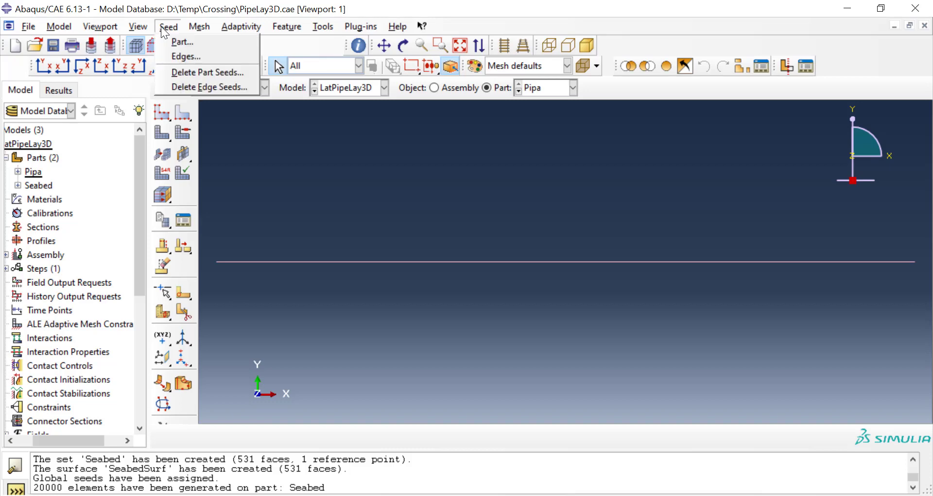
left_click(180, 42)
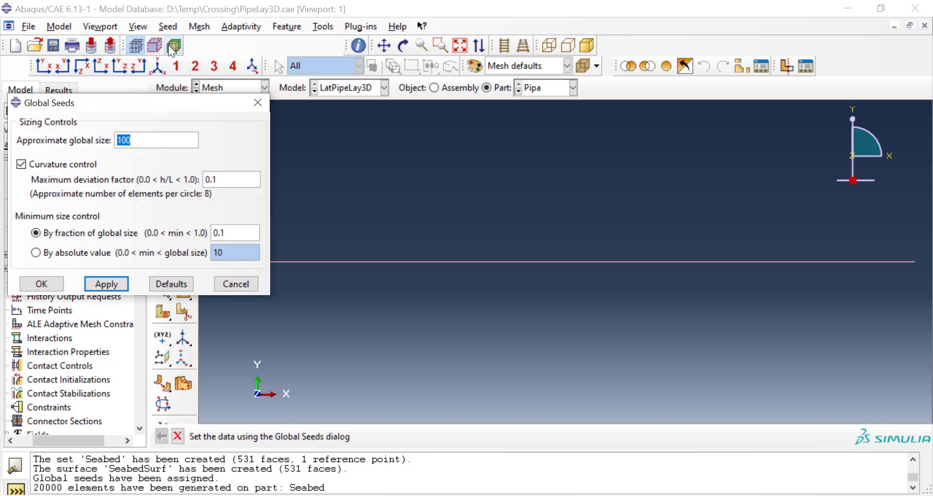
left_click(106, 284)
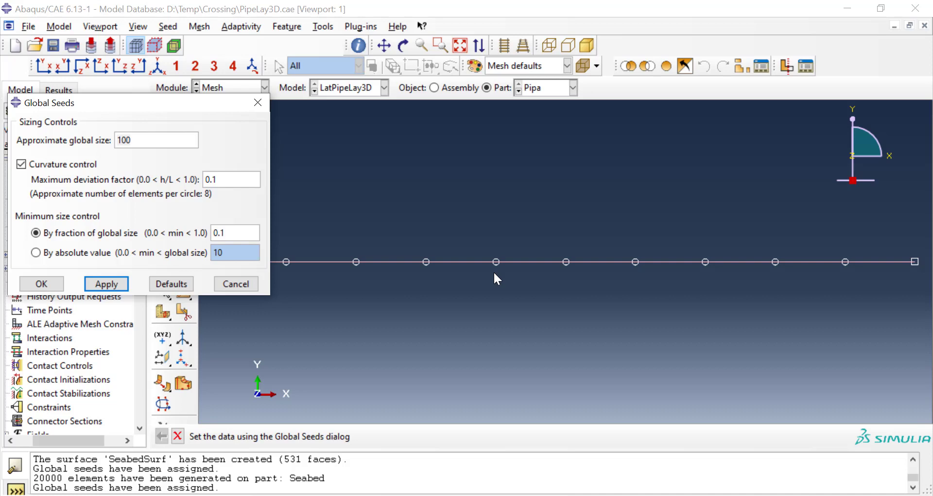
scroll(564, 355, "up", 3)
scroll(574, 241, "down", 1)
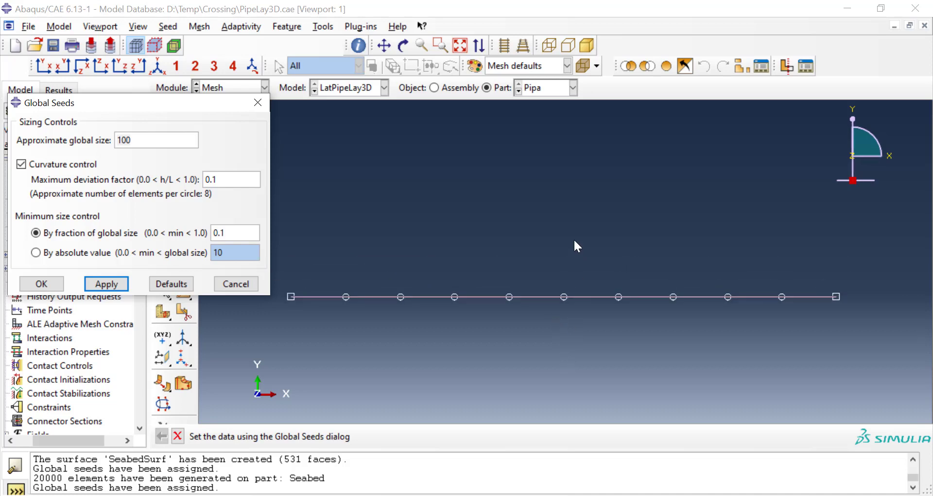
Step: Set the Pipa part's approximate global seed size to 10 and accept the seeding
double_click(144, 137)
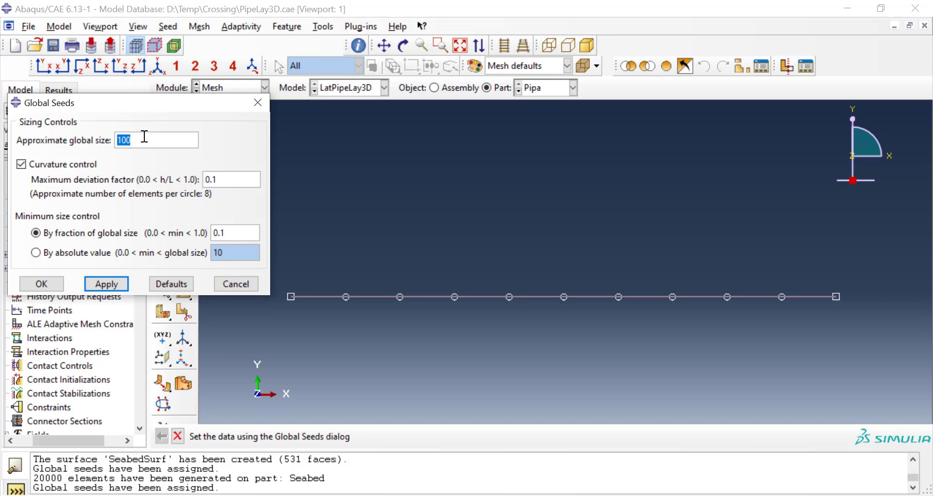
type("10")
left_click(104, 284)
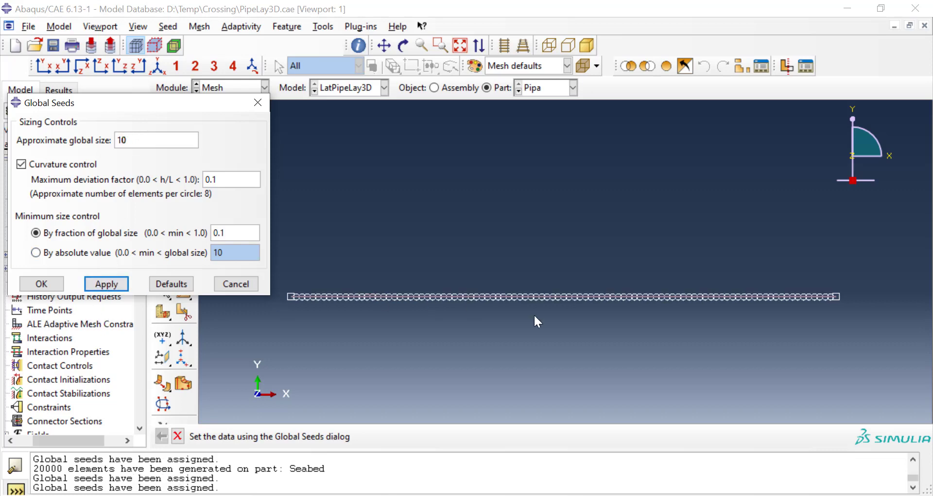
left_click(42, 284)
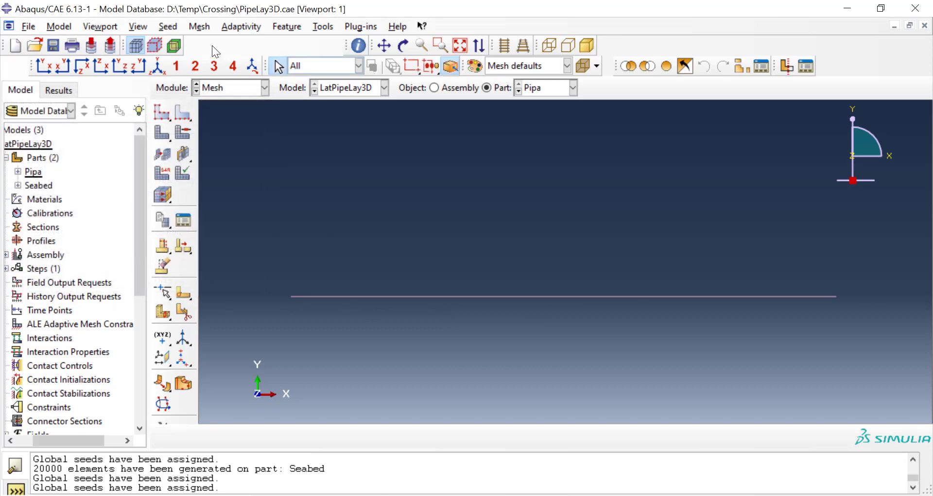
Step: Assign the Standard linear Pipe element type (PIPE31) to the Pipa part
left_click(203, 27)
left_click(213, 69)
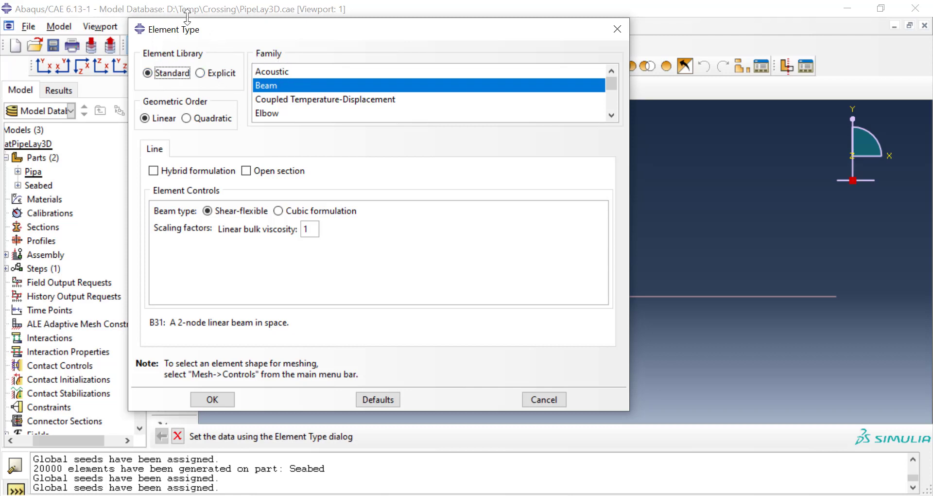
scroll(332, 76, "down", 1)
scroll(331, 72, "down", 5)
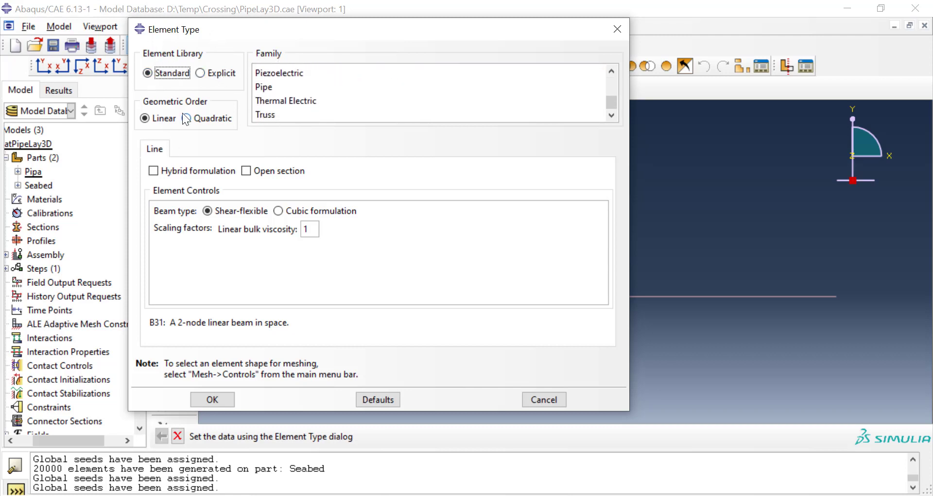
left_click(263, 88)
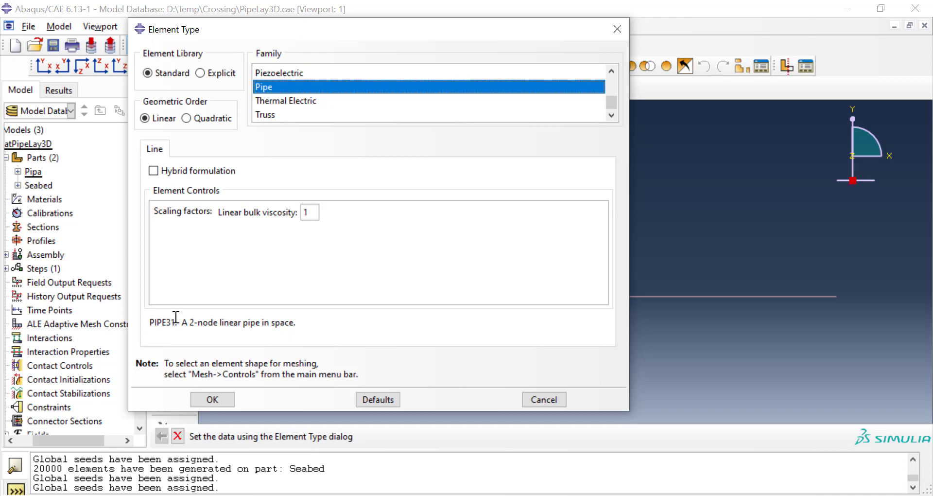
left_click(229, 401)
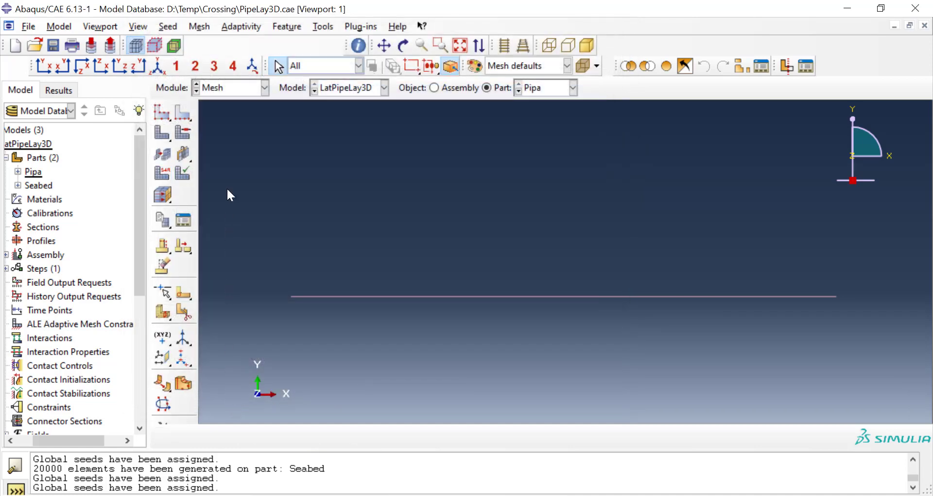
Step: Mesh the whole Pipa part
left_click(198, 25)
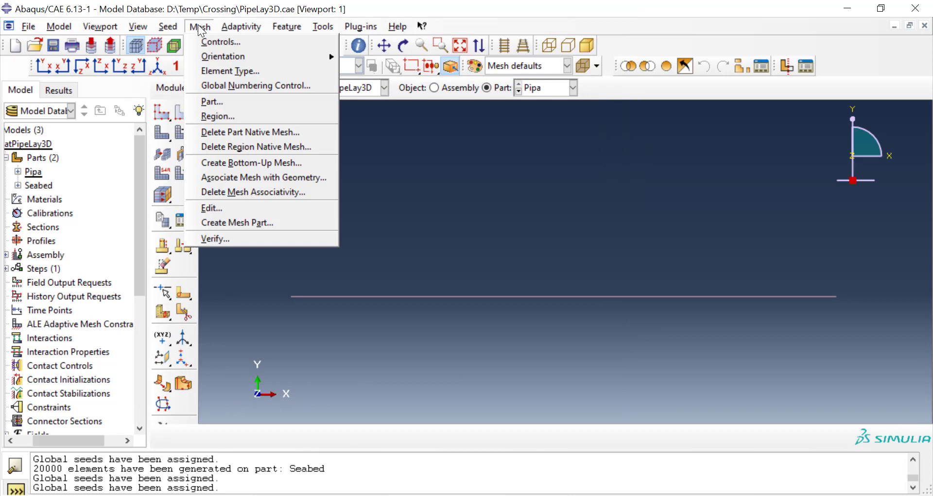
left_click(238, 103)
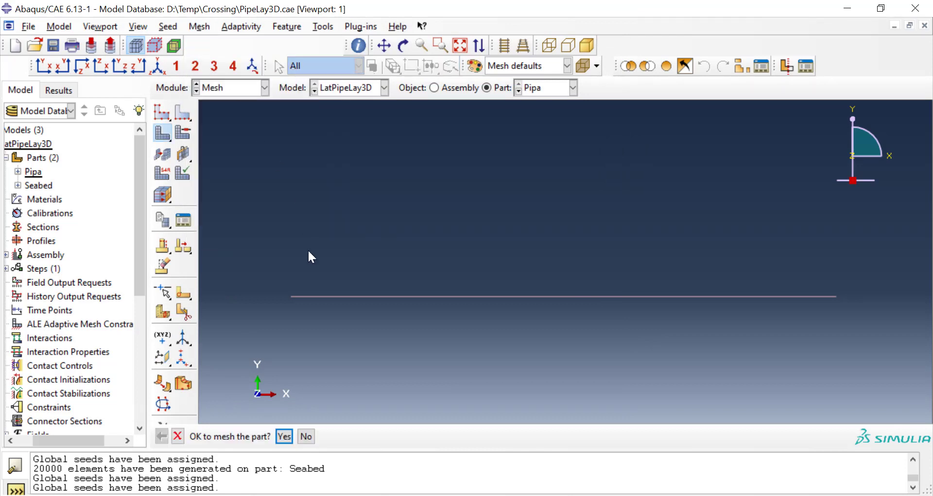
left_click(284, 437)
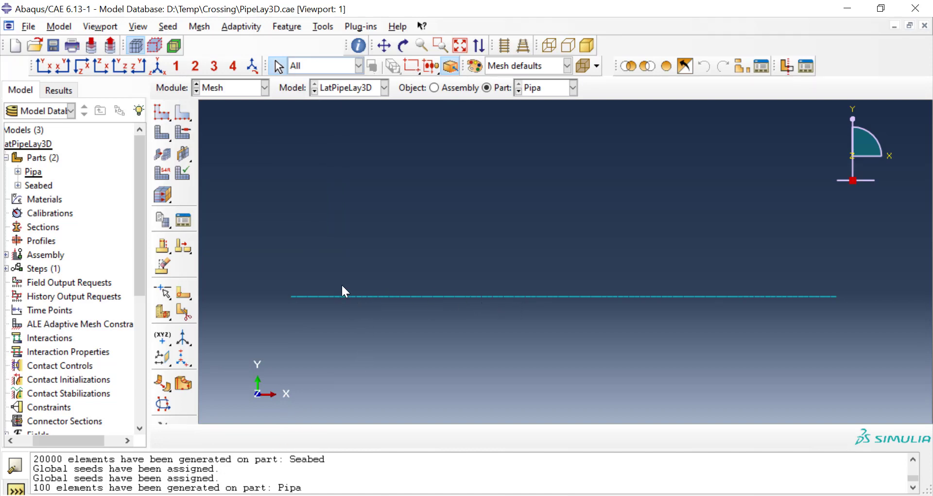
Step: Create a geometry set named Pipa on the Pipa part, containing the whole pipe wire
left_click(18, 171)
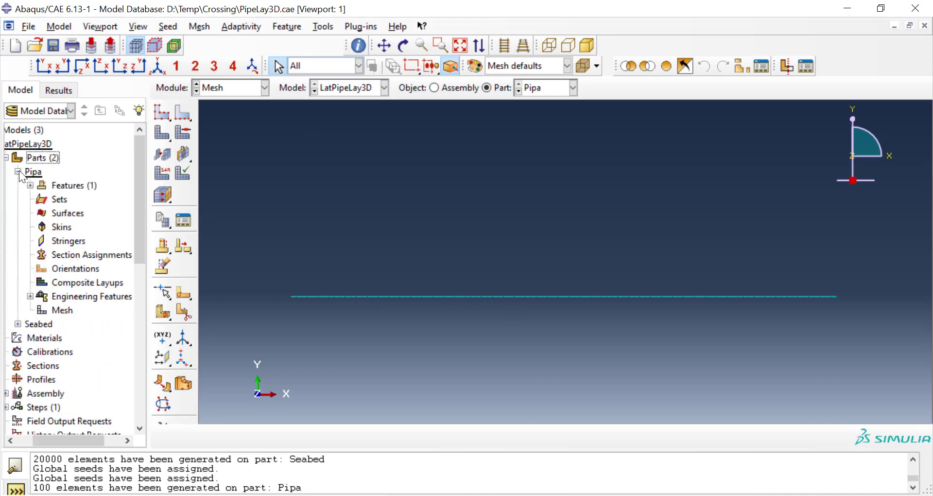
double_click(55, 199)
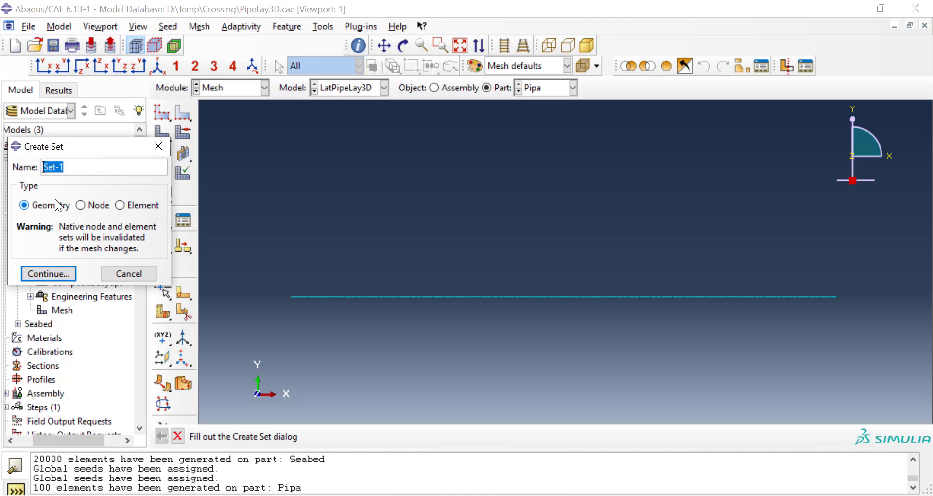
type("Pipa")
left_click(57, 270)
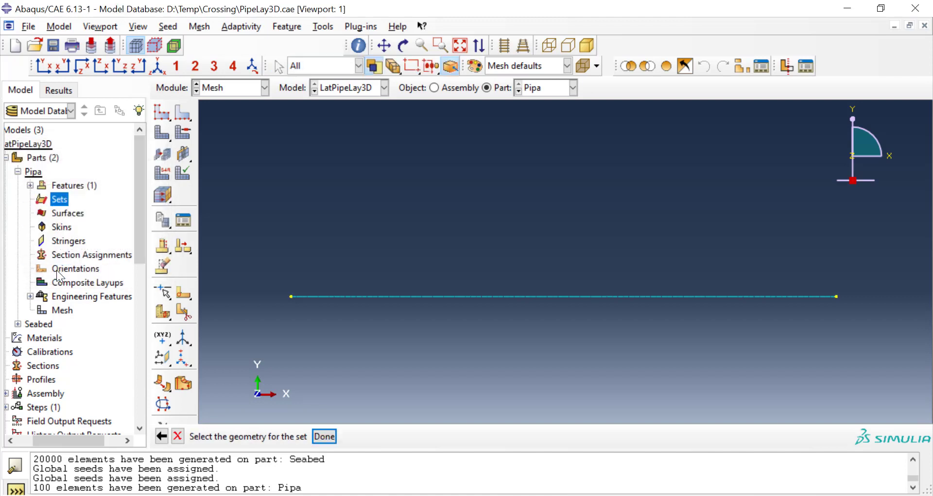
left_click(326, 295)
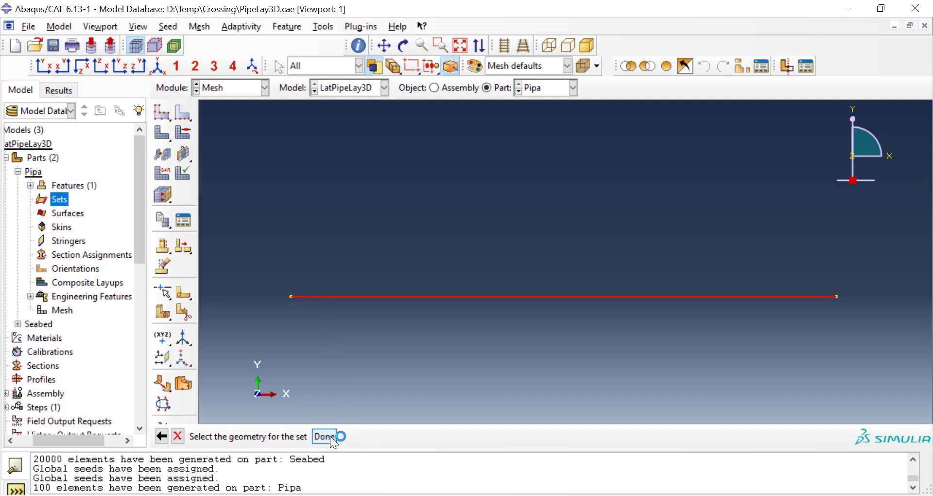
left_click(331, 436)
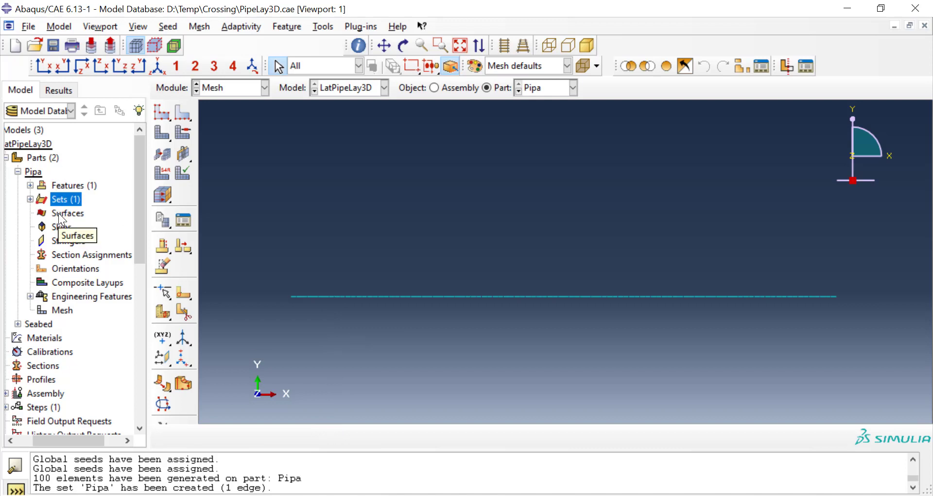
Step: Create a geometry surface named PipaSurf on the Pipa part's wire, using the Circumferential surface type
double_click(58, 213)
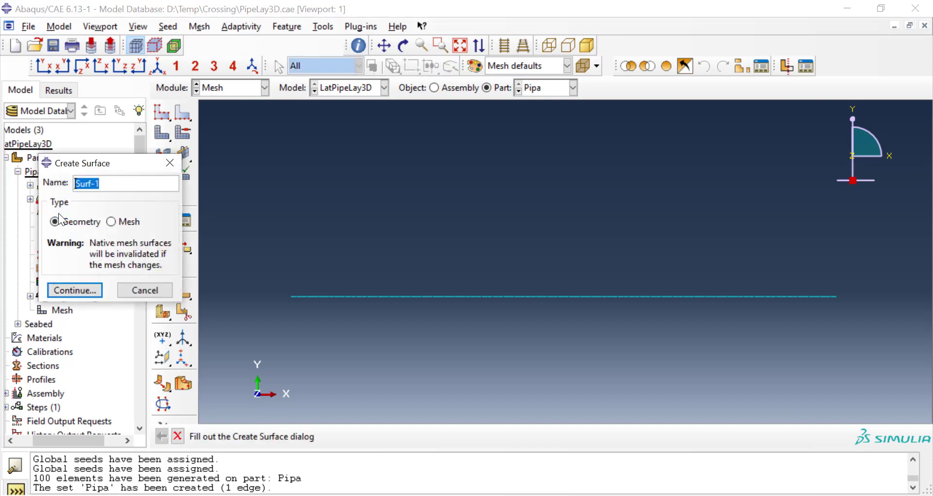
type("PipaSurf")
left_click(73, 290)
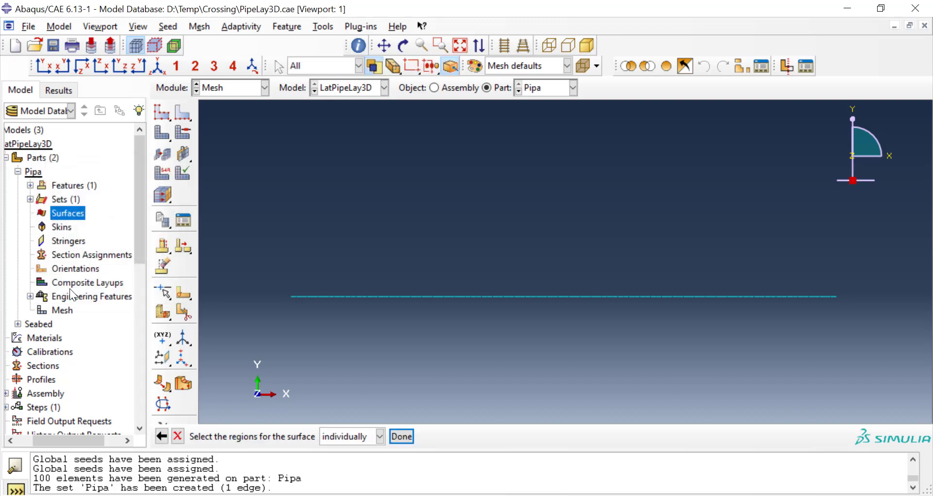
left_click(437, 297)
left_click(402, 436)
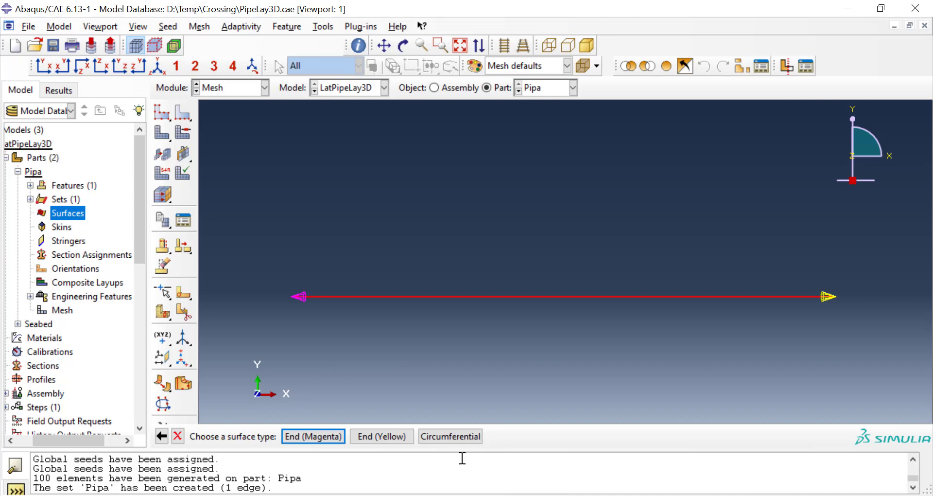
left_click(466, 439)
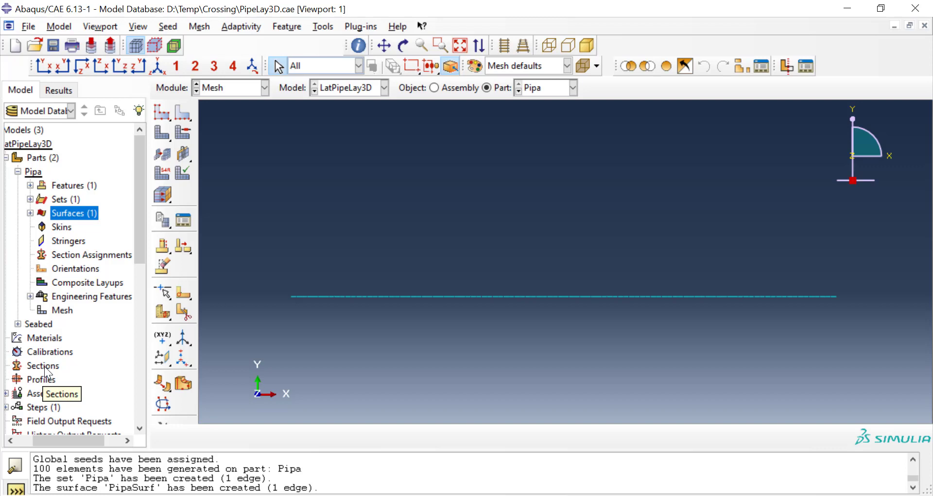
Step: Copy the Steel material, Section-1 and Profile-1 from model PipeLay3D to LatPipeLay3D
left_click_drag(62, 437, 48, 439)
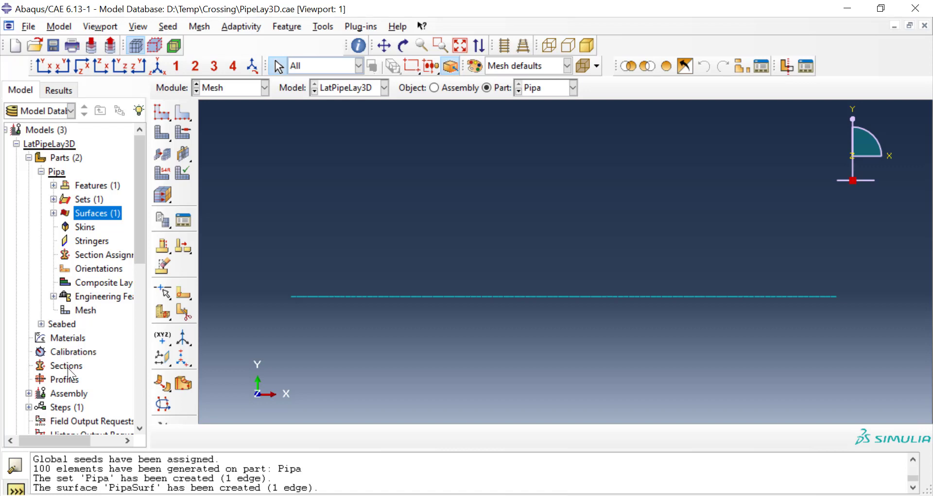
left_click(66, 27)
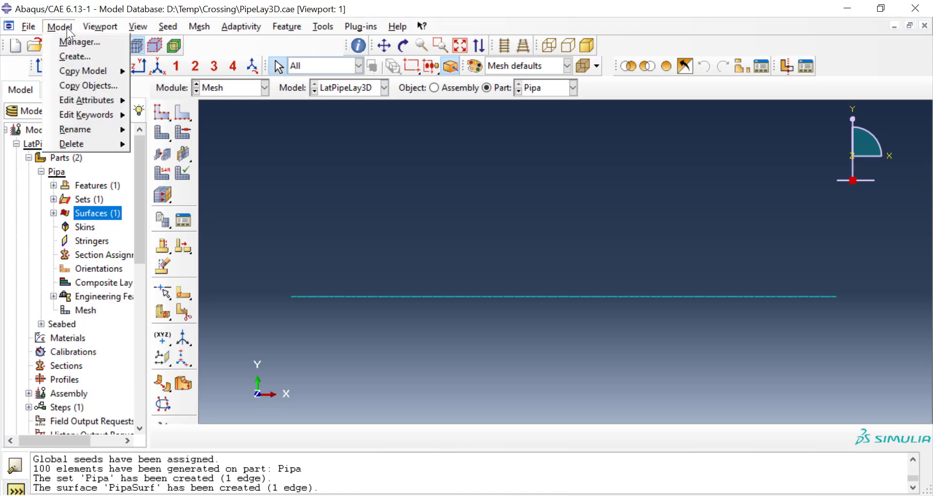
left_click(80, 84)
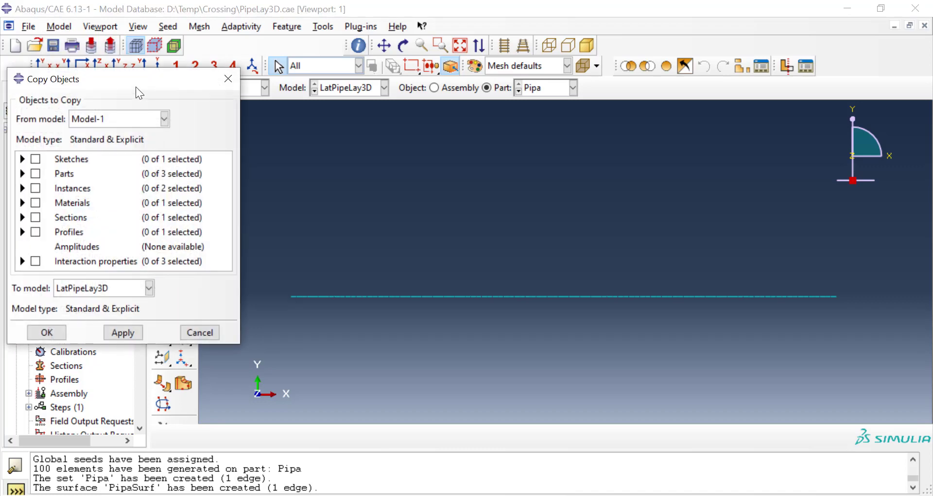
left_click_drag(130, 81, 267, 77)
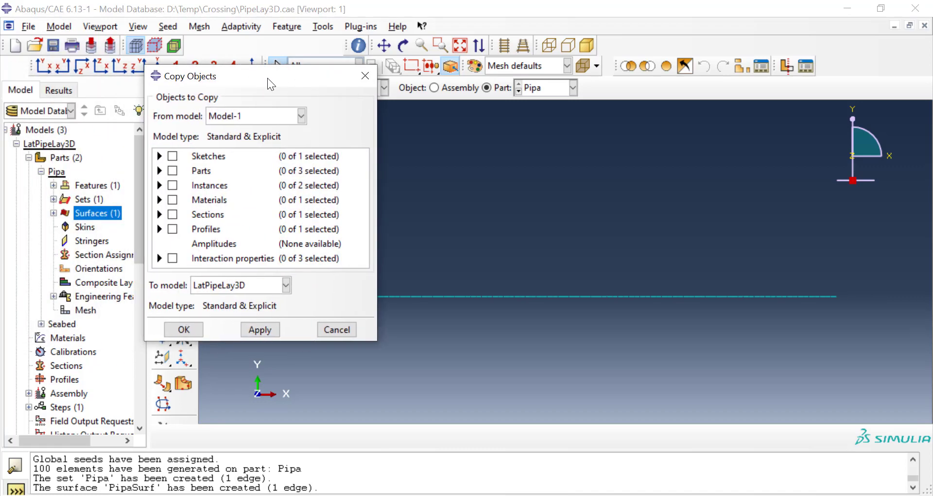
left_click(274, 115)
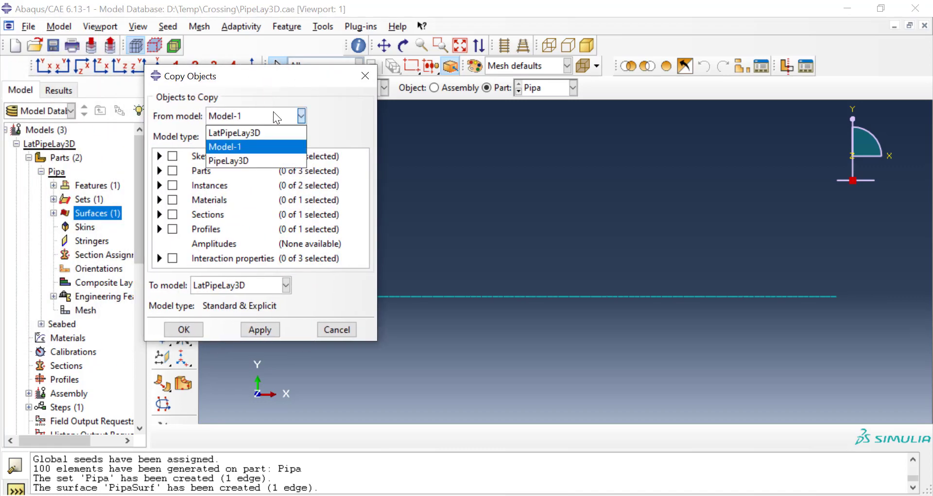
left_click(262, 161)
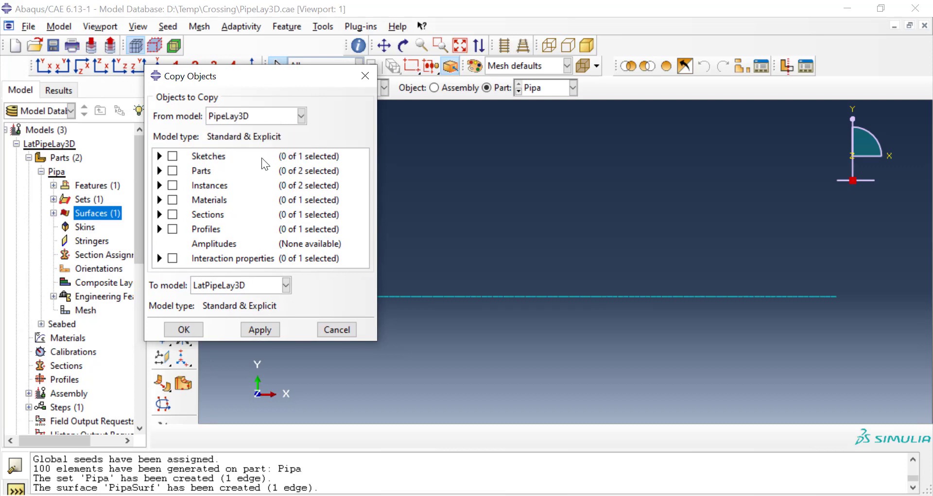
left_click(159, 200)
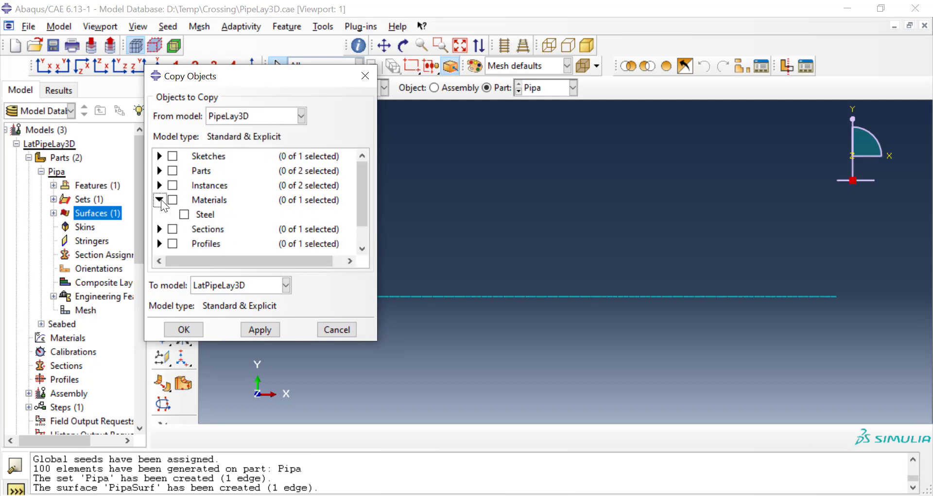
left_click(172, 199)
left_click(159, 229)
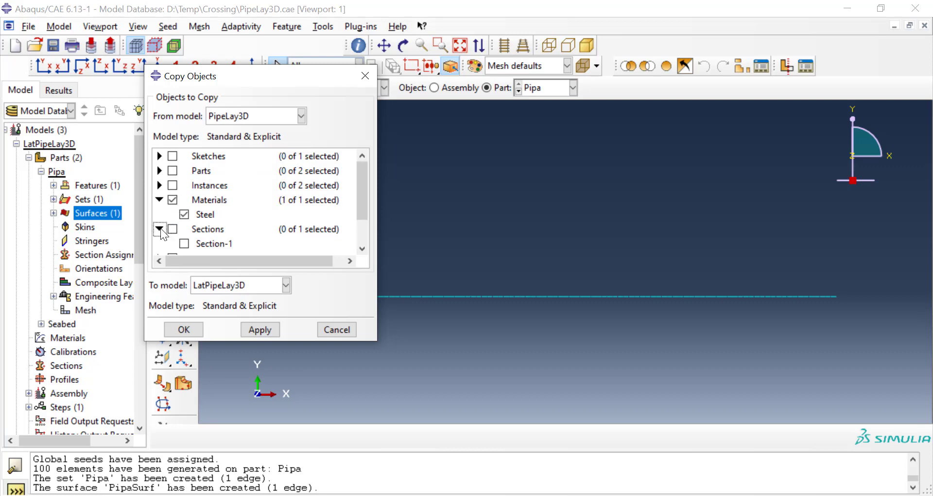
scroll(170, 219, "down", 3)
left_click(172, 188)
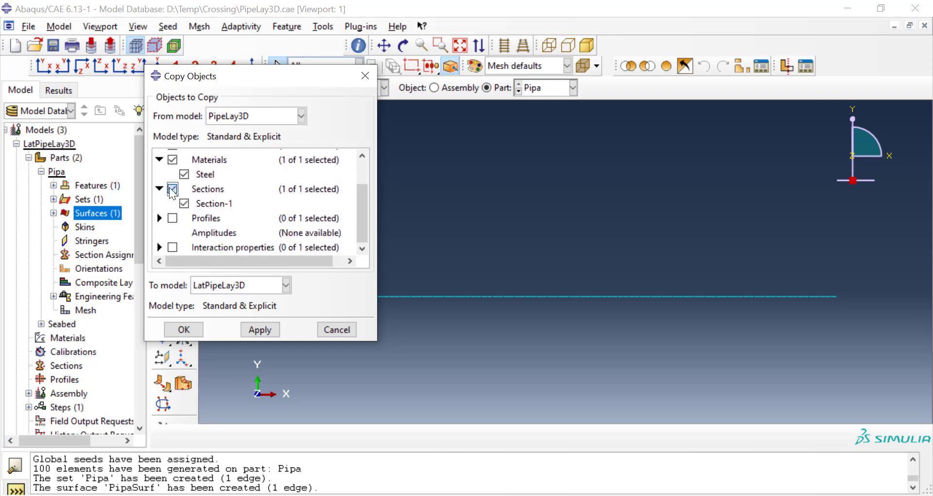
left_click(159, 218)
left_click(173, 218)
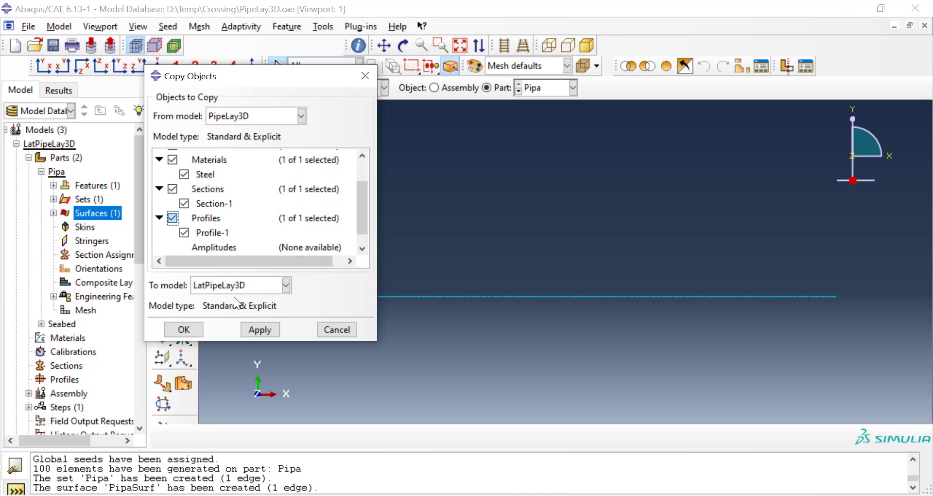
left_click(183, 330)
Step: Review the density, elastic and plastic data of the copied Steel material
scroll(96, 249, "down", 3)
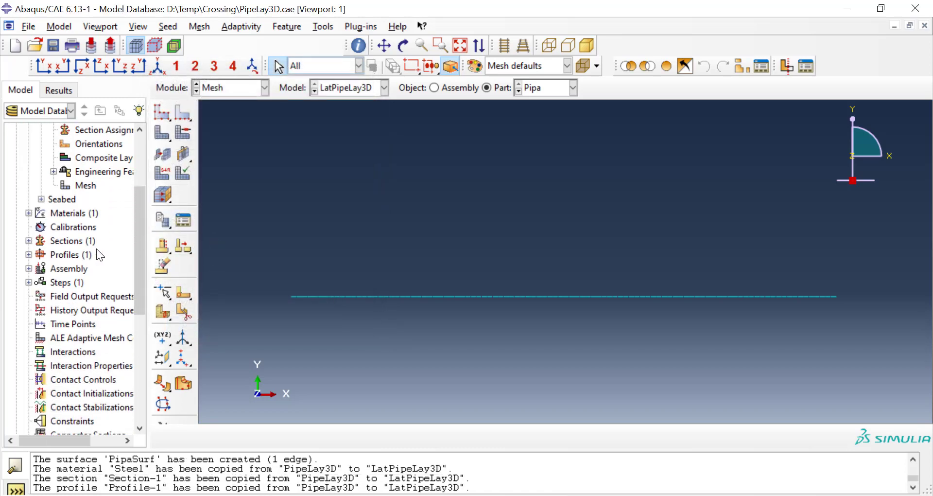
left_click(29, 213)
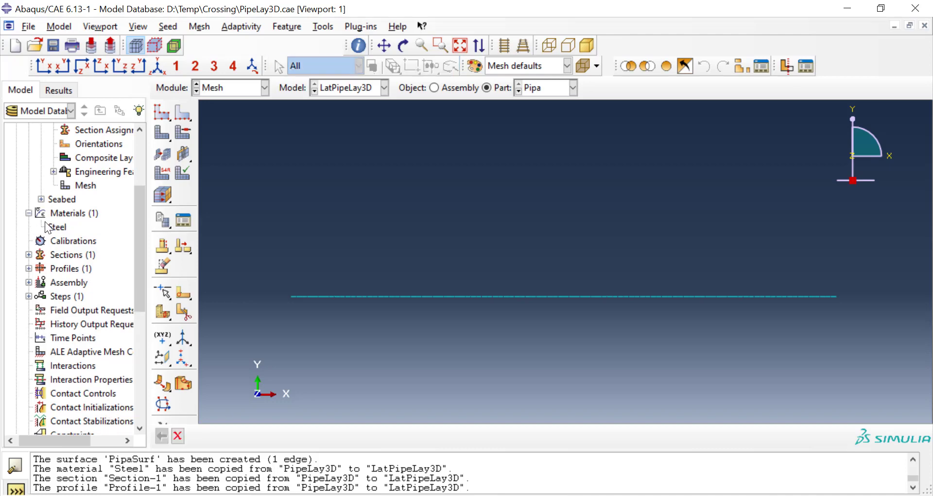
left_click(54, 227)
right_click(54, 227)
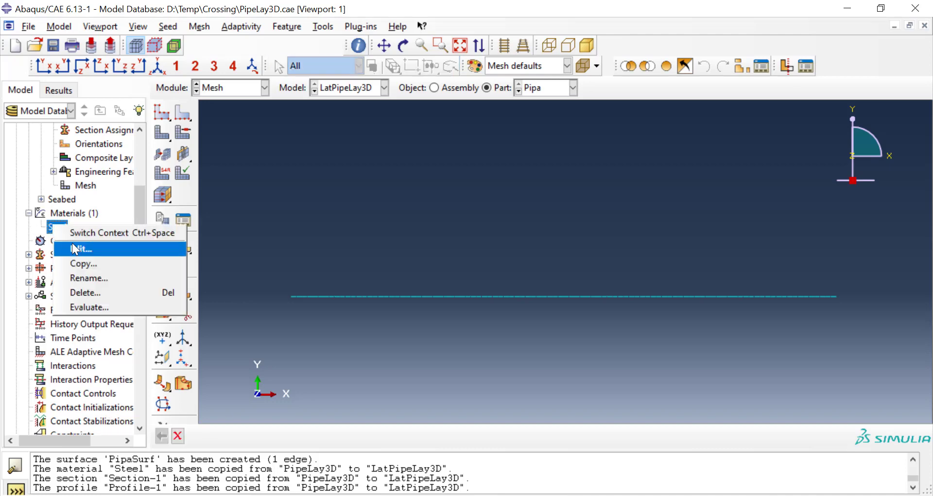
left_click(78, 249)
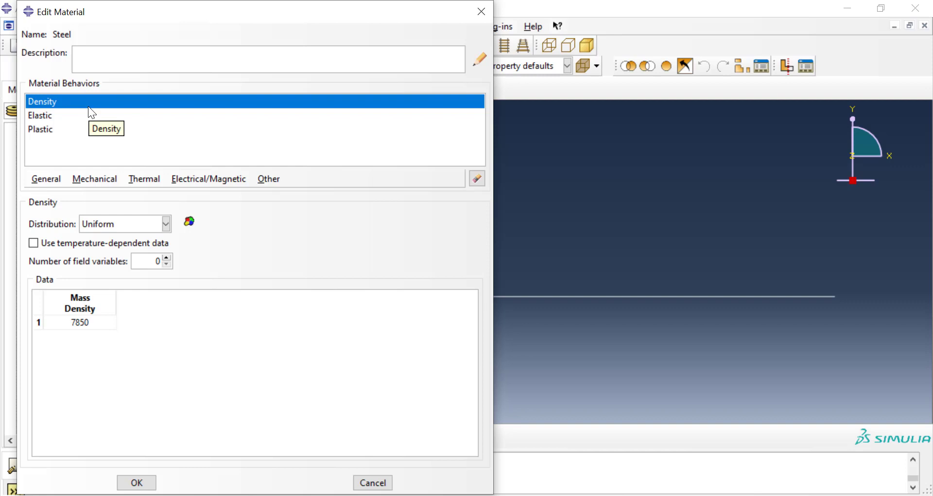
left_click(86, 117)
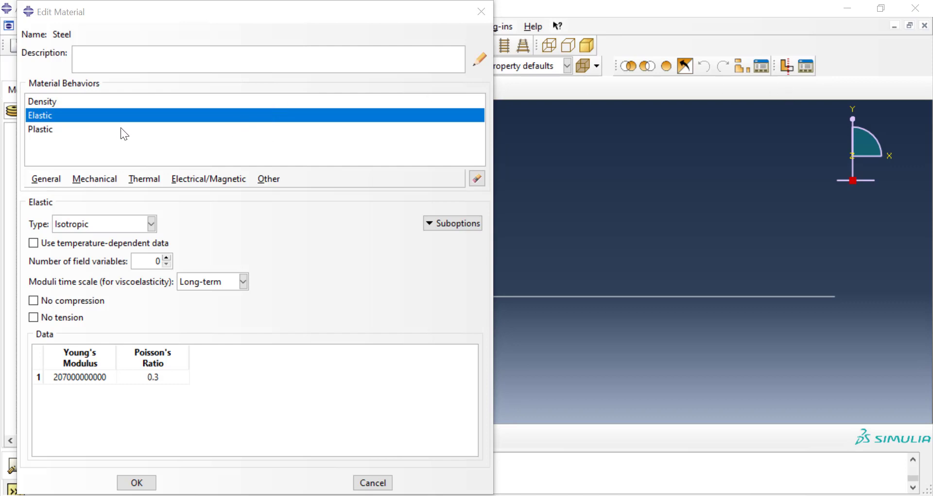
left_click(47, 133)
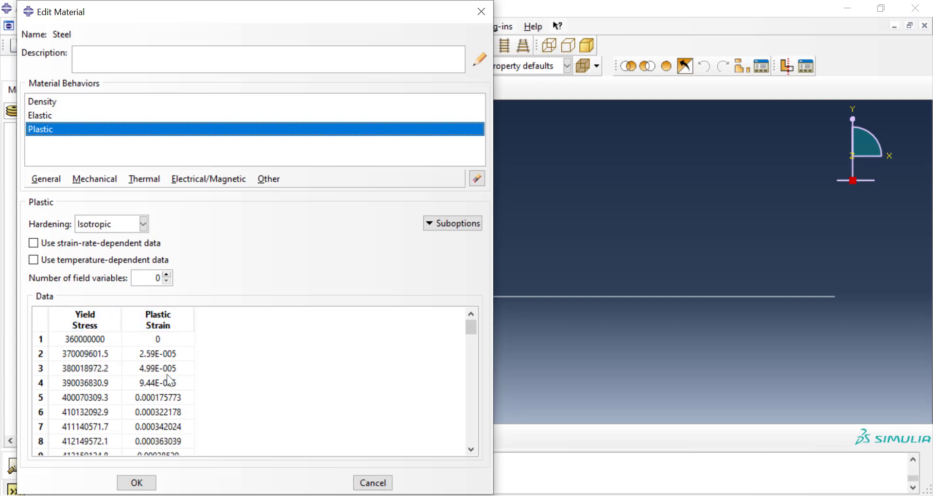
scroll(207, 356, "down", 20)
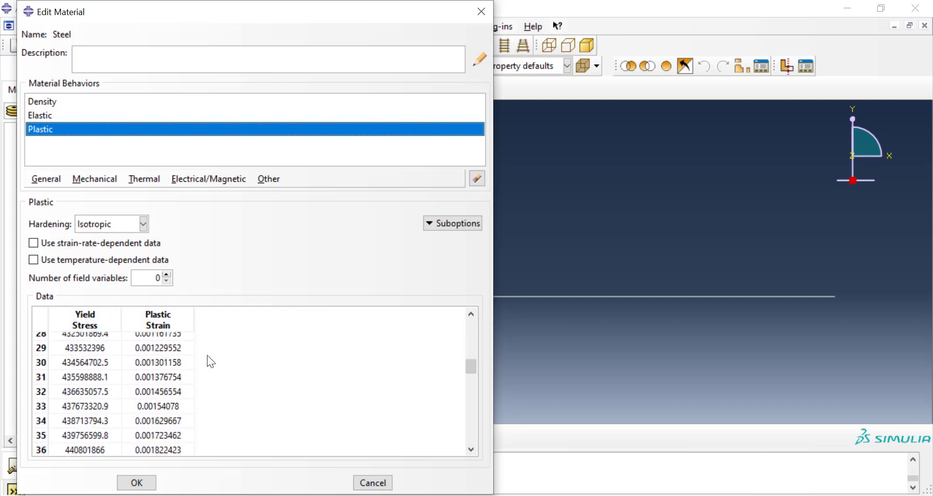
scroll(210, 362, "down", 1)
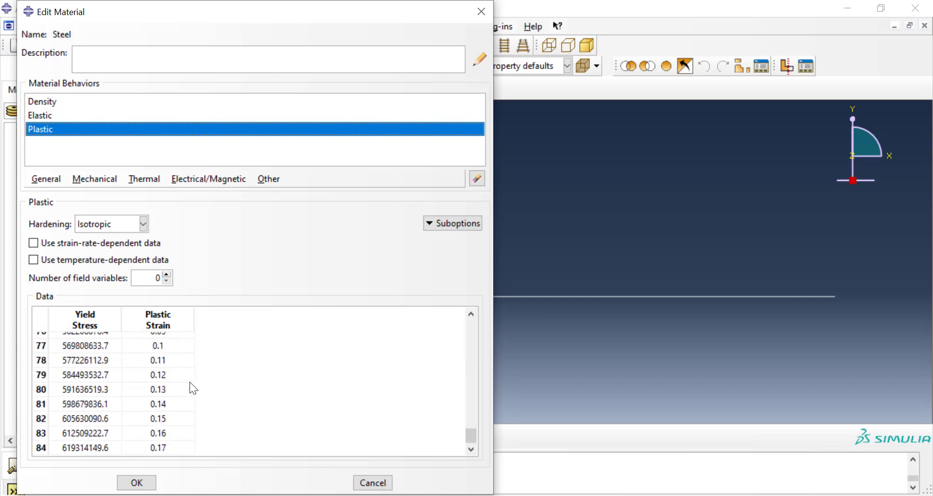
left_click(145, 482)
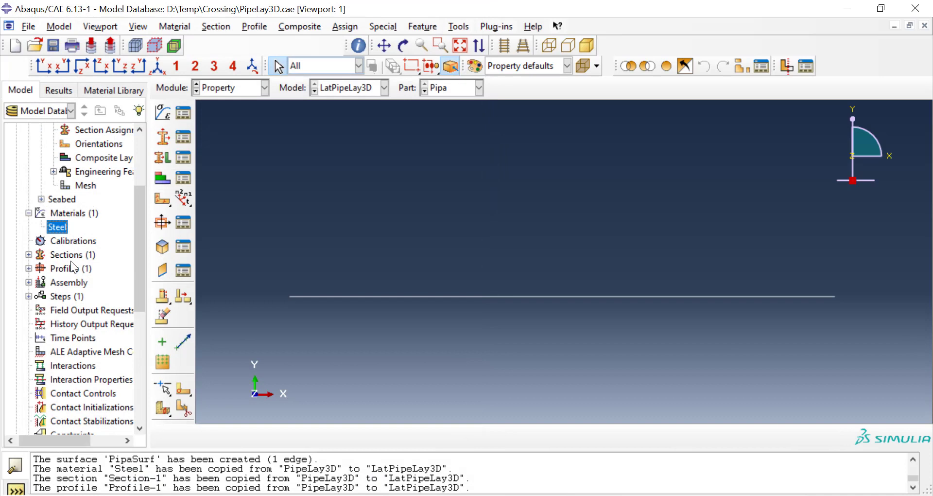
double_click(29, 268)
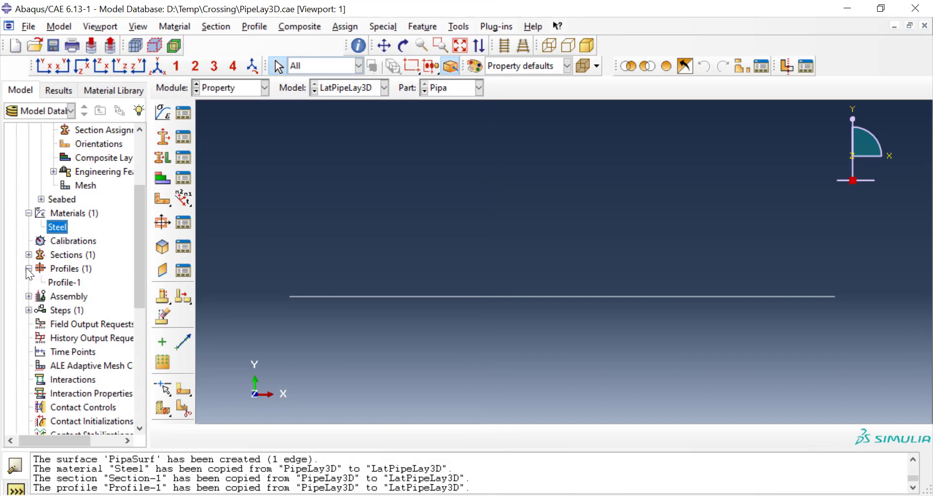
double_click(76, 271)
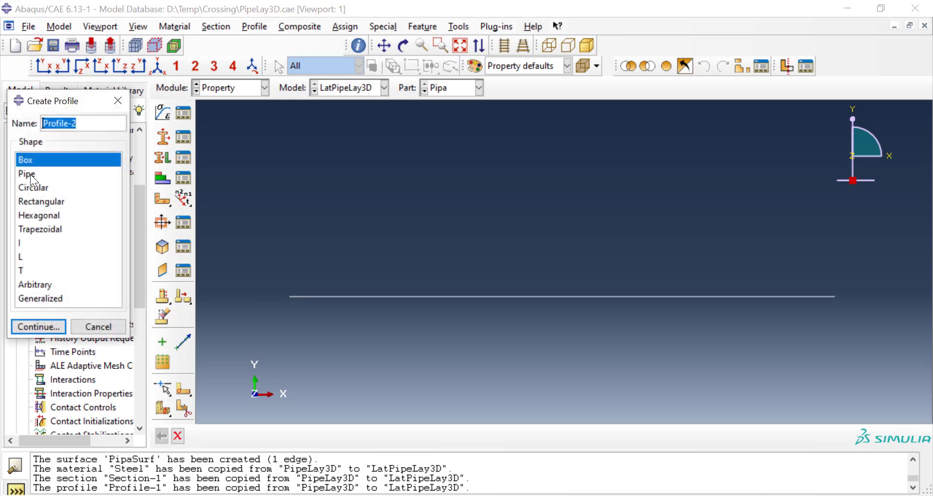
left_click(30, 175)
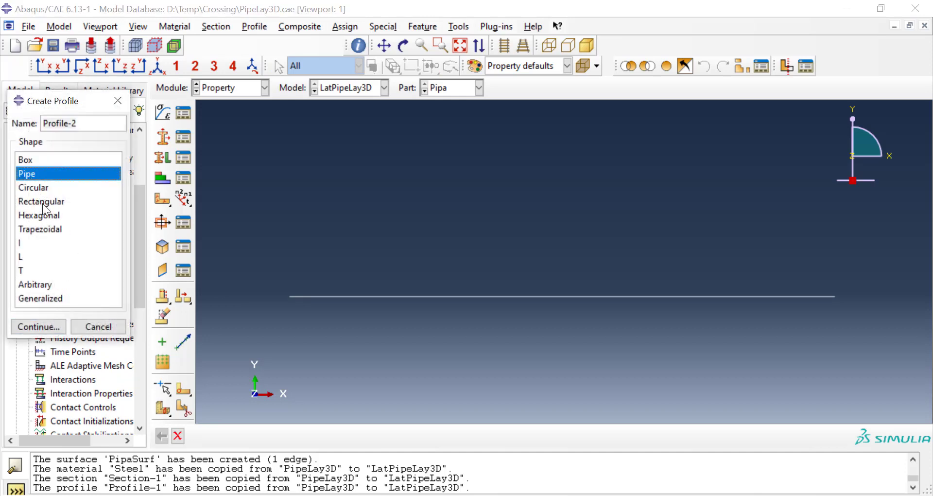
left_click(99, 326)
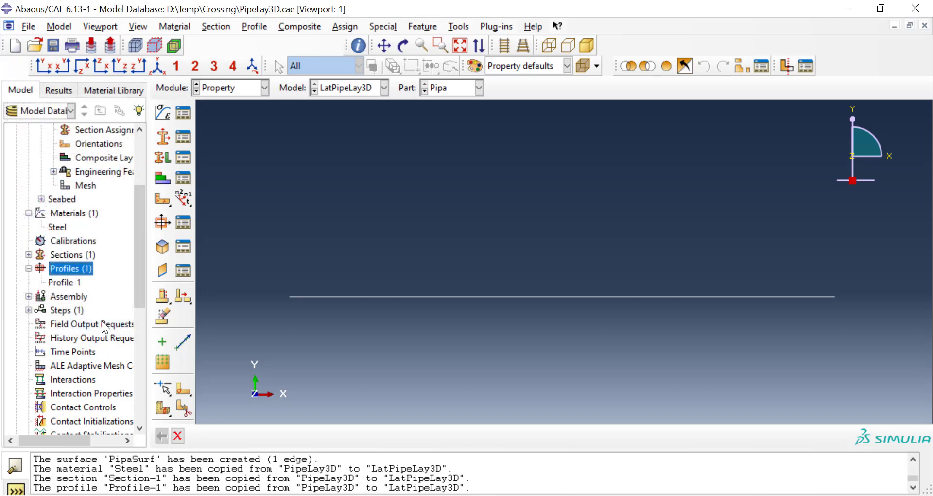
Step: Review the formulation, radius and wall thickness of the copied pipe profile Profile-1
left_click(77, 284)
right_click(78, 284)
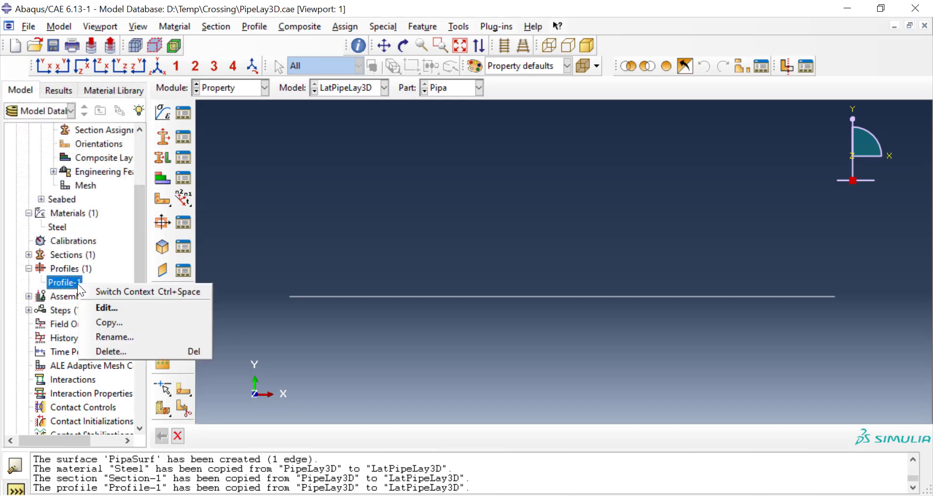
left_click(96, 305)
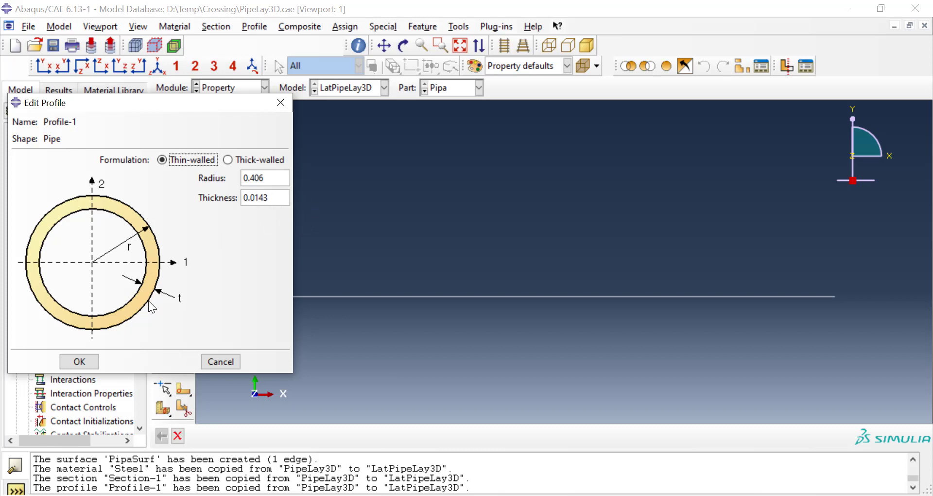
left_click(85, 361)
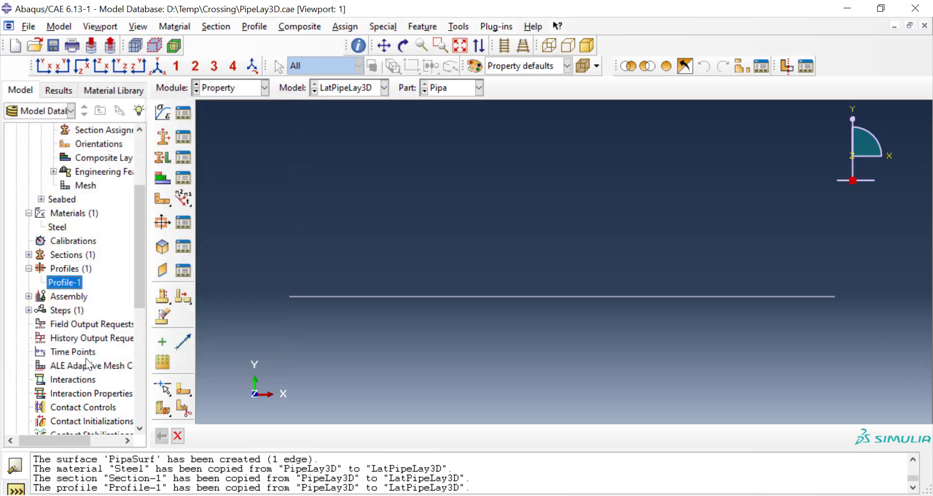
left_click(29, 255)
left_click(62, 258)
double_click(62, 258)
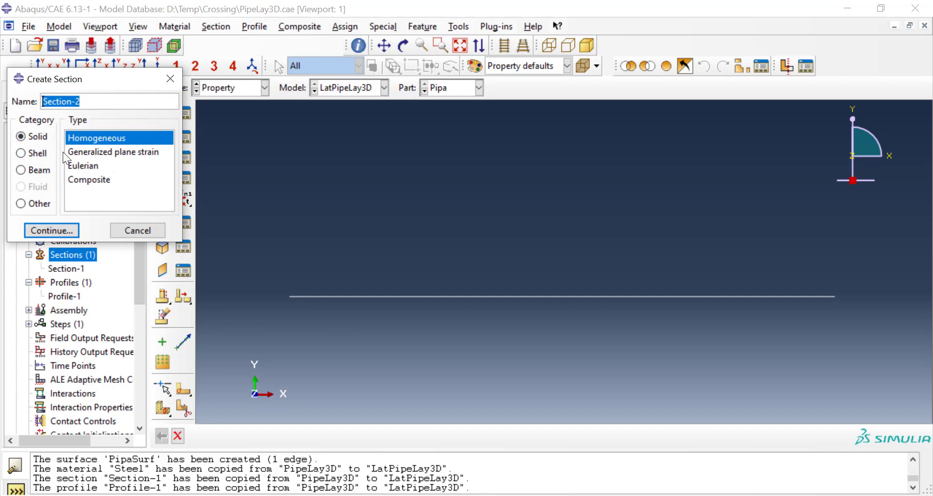
left_click(37, 170)
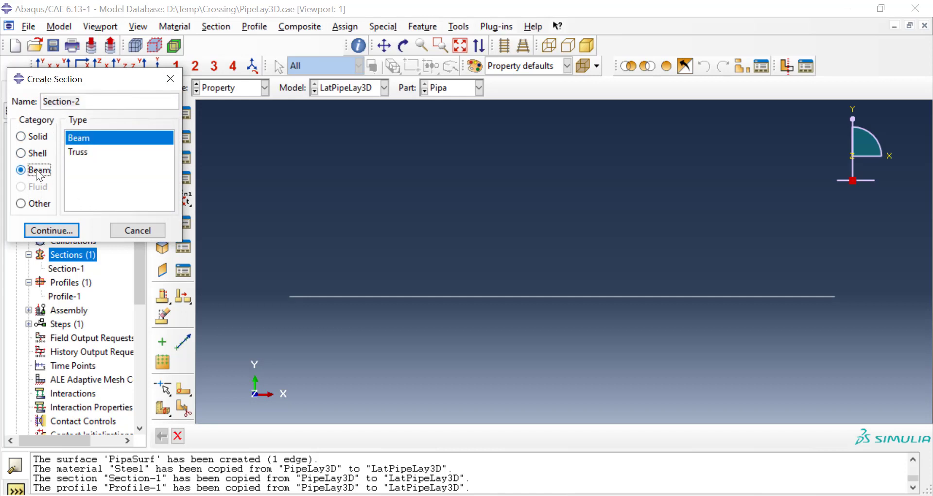
left_click(123, 229)
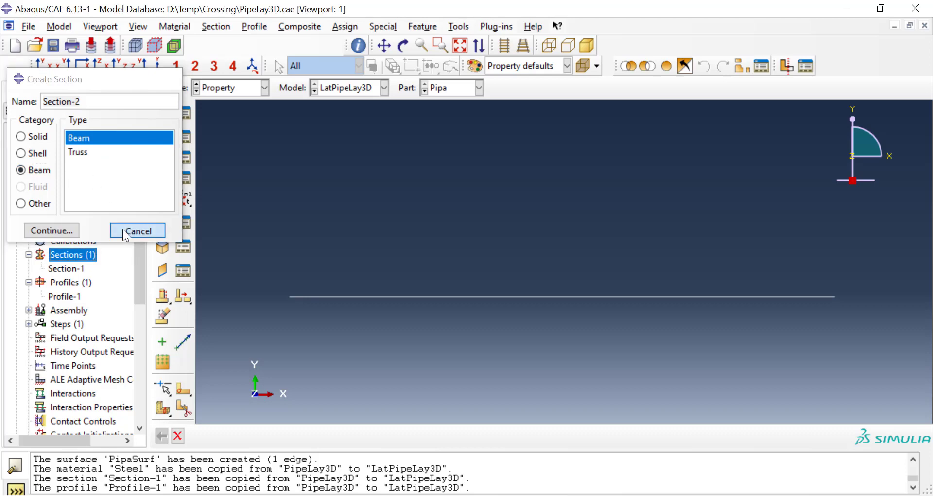
Step: Review the profile, material and integration settings of the copied beam section Section-1
right_click(74, 271)
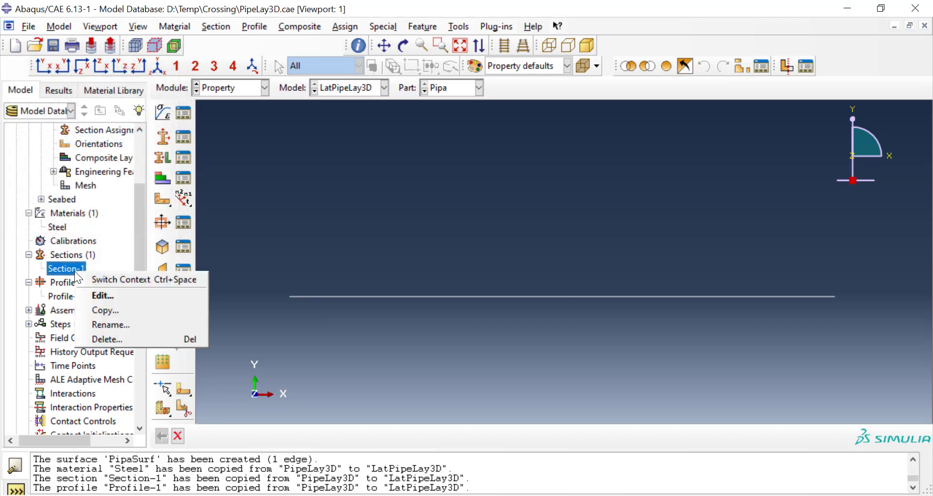
left_click(87, 292)
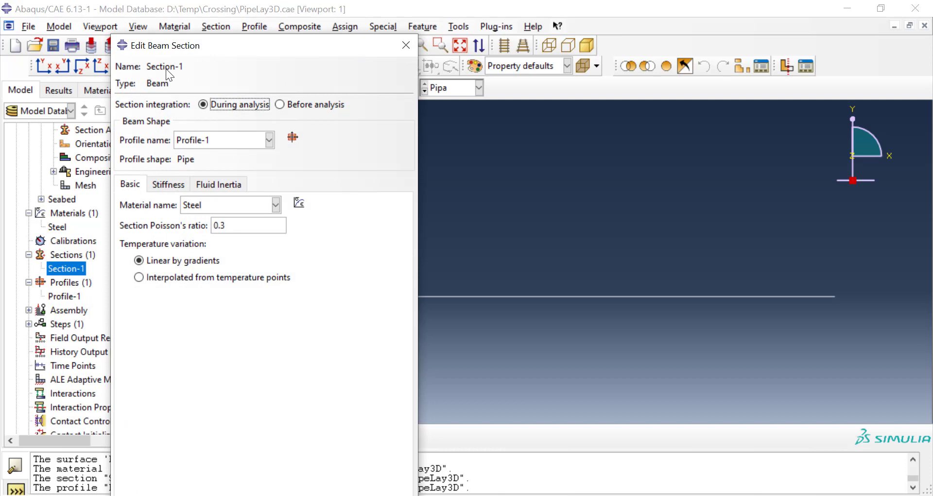
left_click(404, 47)
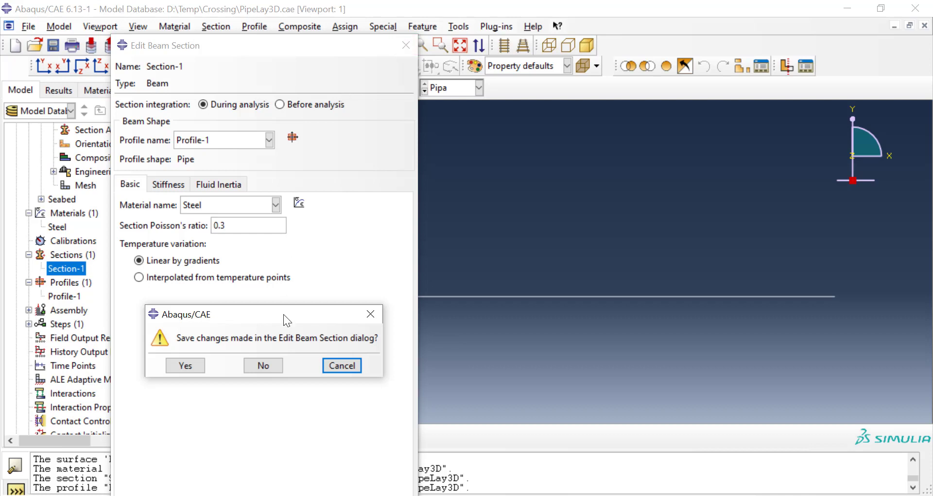
left_click(272, 366)
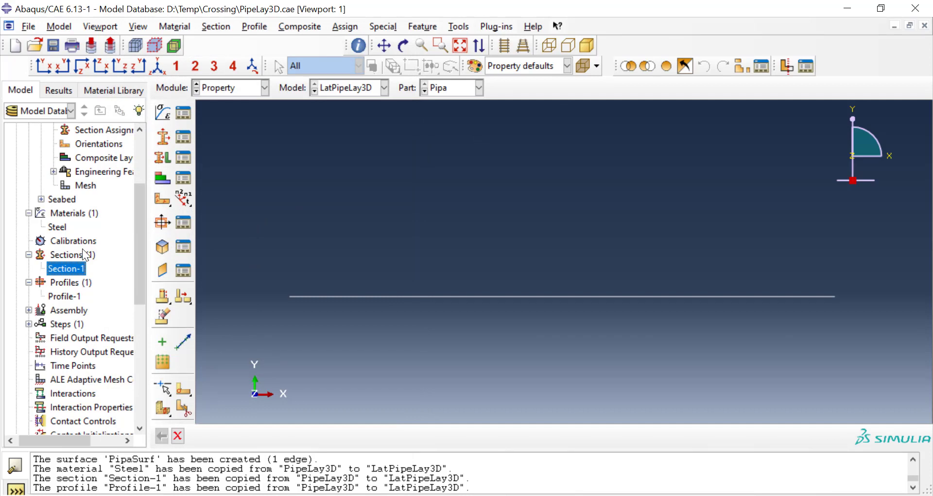
left_click(81, 254)
double_click(81, 255)
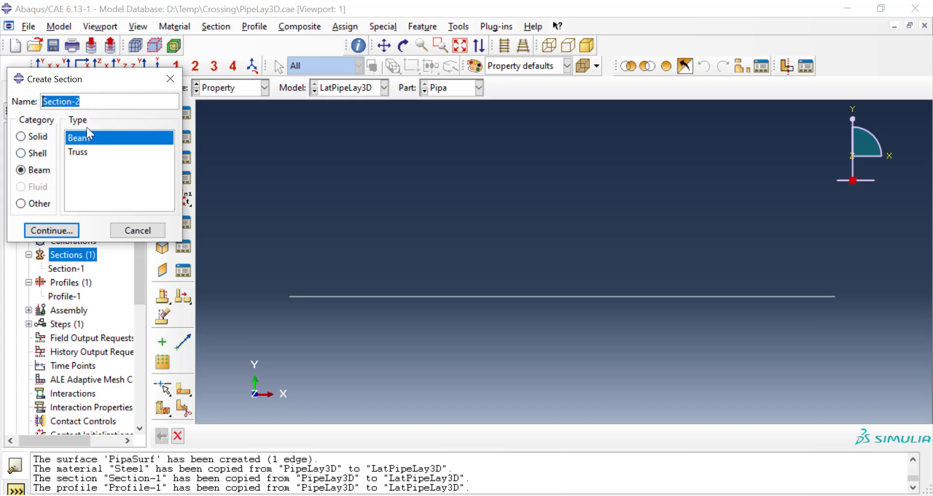
left_click(65, 230)
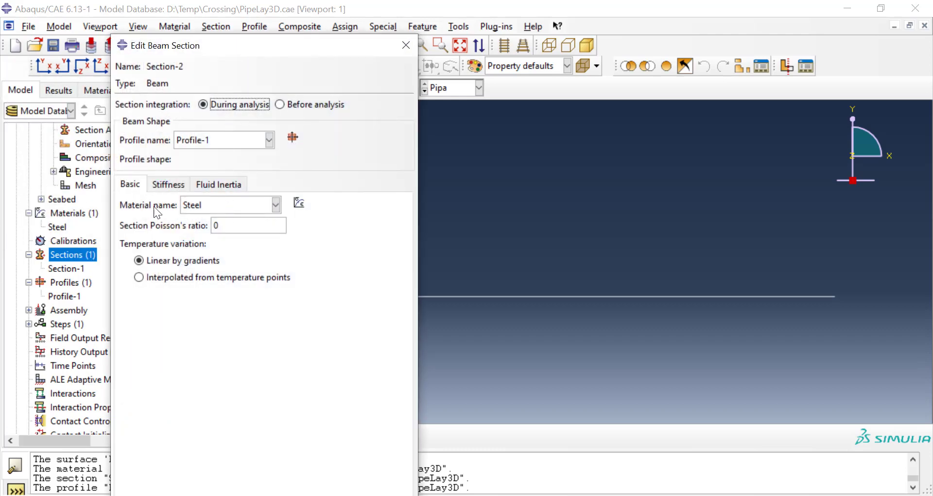
left_click(197, 203)
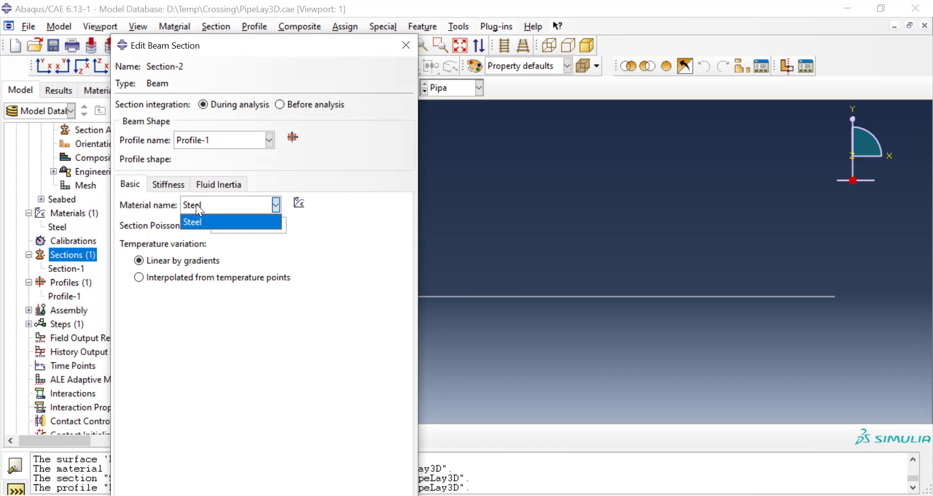
left_click(196, 203)
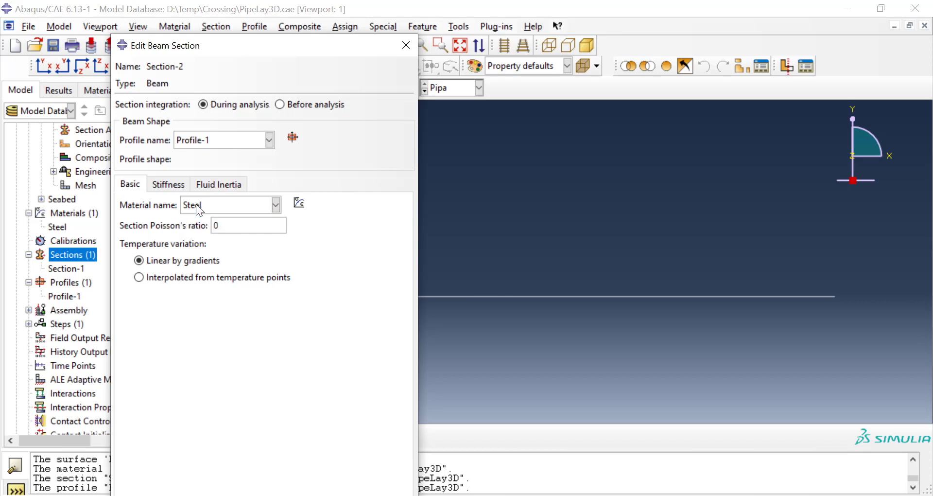
left_click(230, 231)
left_click(406, 45)
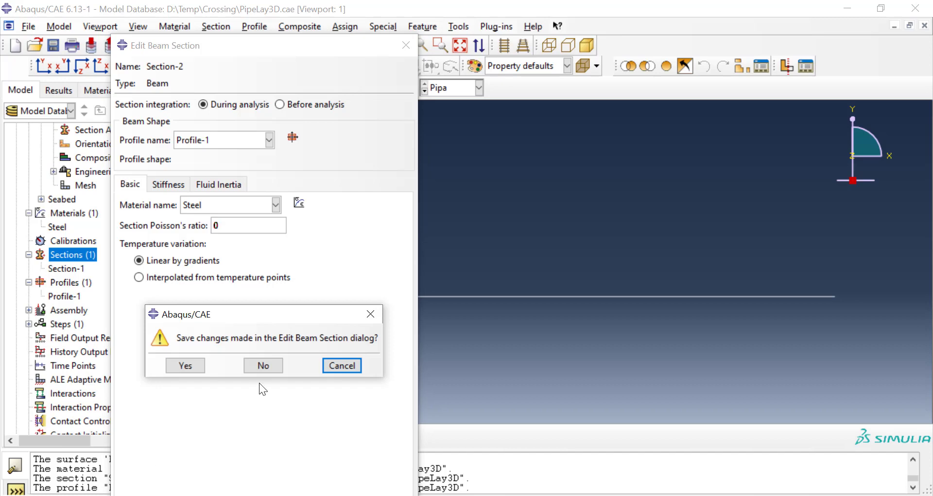
left_click(268, 366)
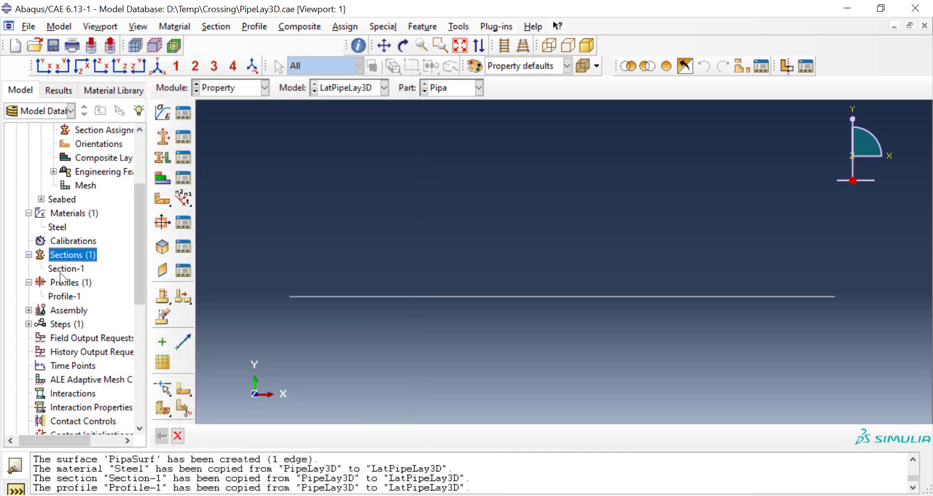
Step: Check the material and Poisson's ratio settings of the existing beam section Section-1, leaving it without saving changes
left_click(65, 268)
right_click(65, 268)
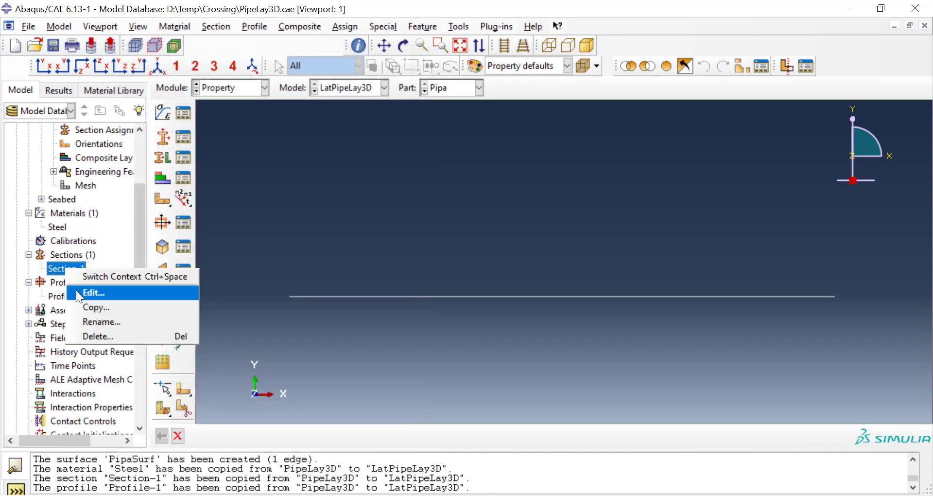
left_click(76, 291)
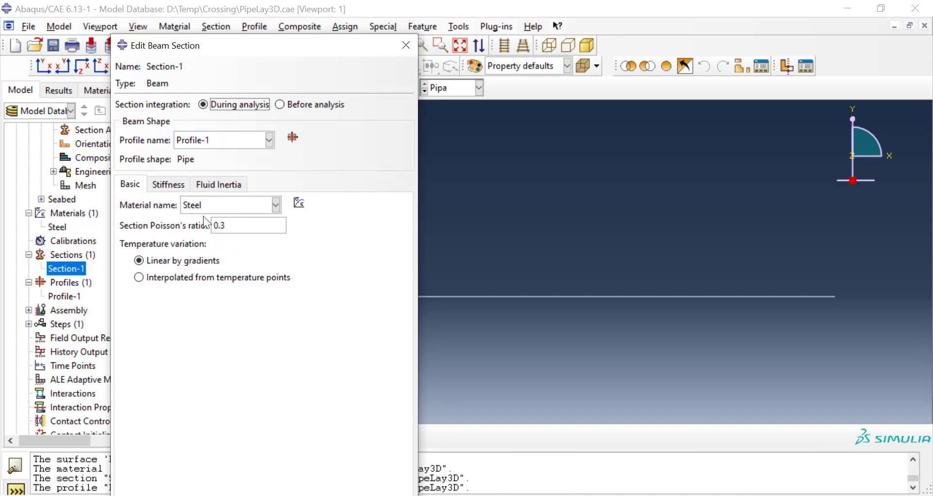
left_click(404, 46)
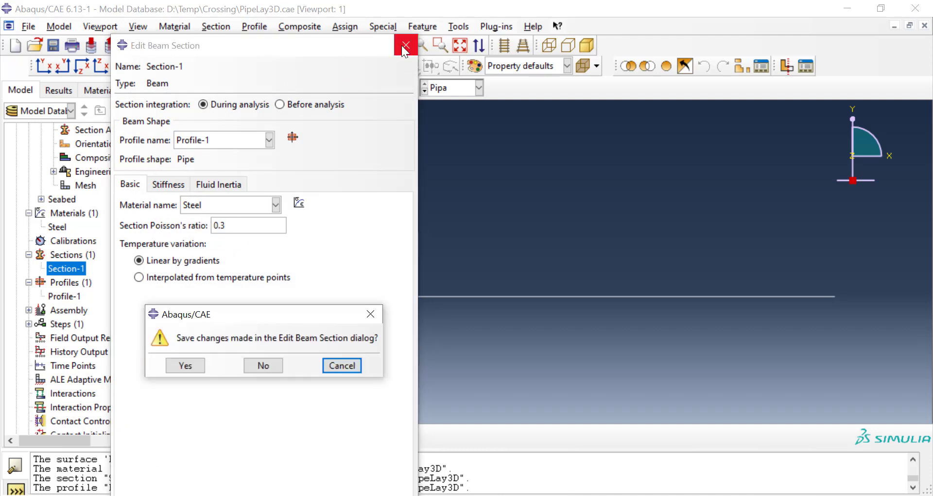
left_click(271, 369)
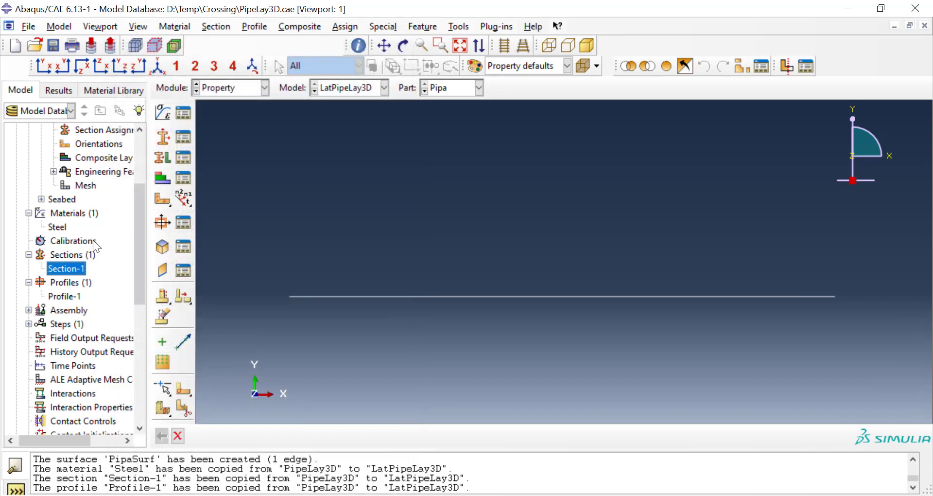
Step: Assign Section-1 to the Pipa part using its existing set Pipa, without creating a new set
scroll(92, 240, "up", 3)
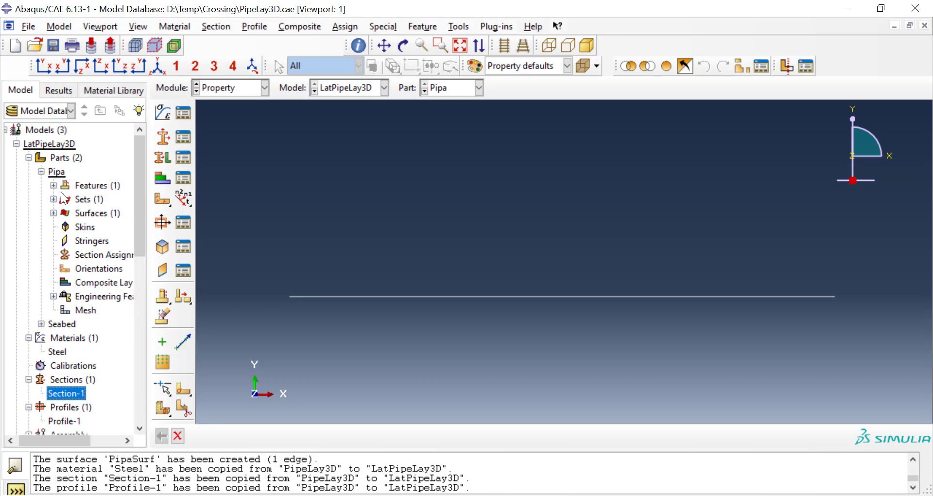
left_click(89, 255)
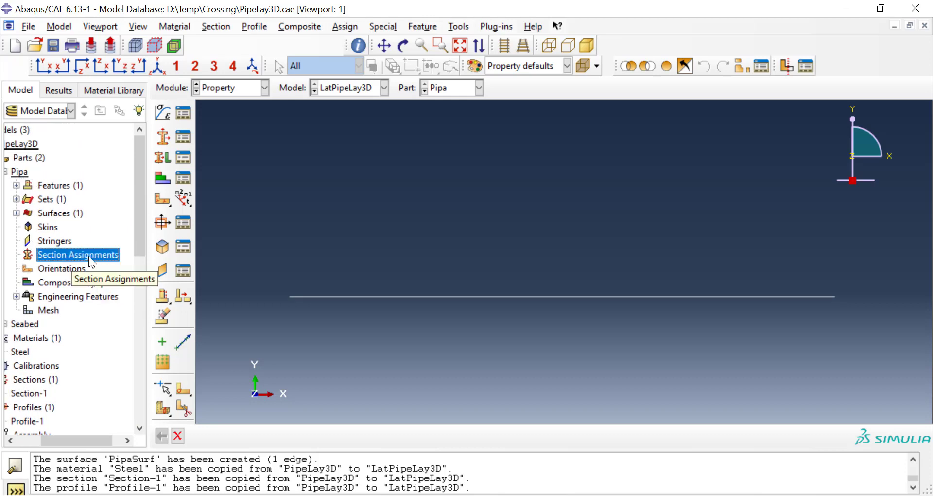
double_click(88, 256)
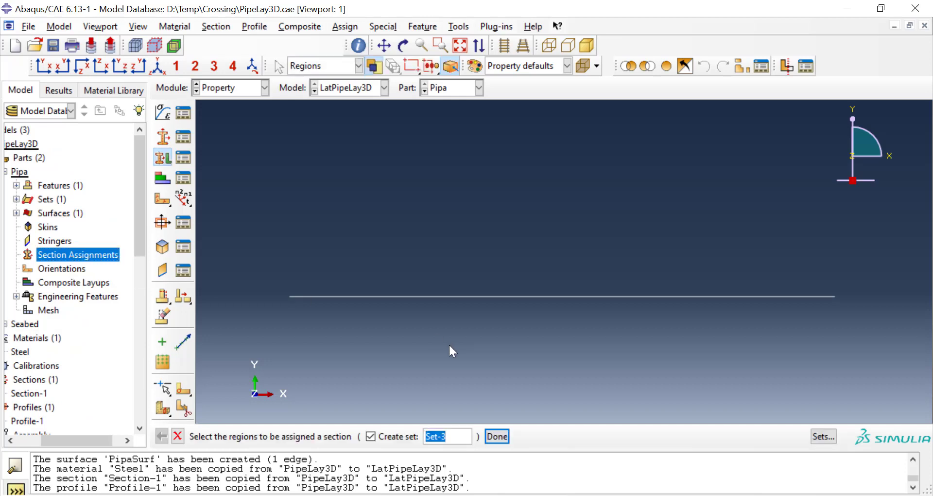
left_click(371, 436)
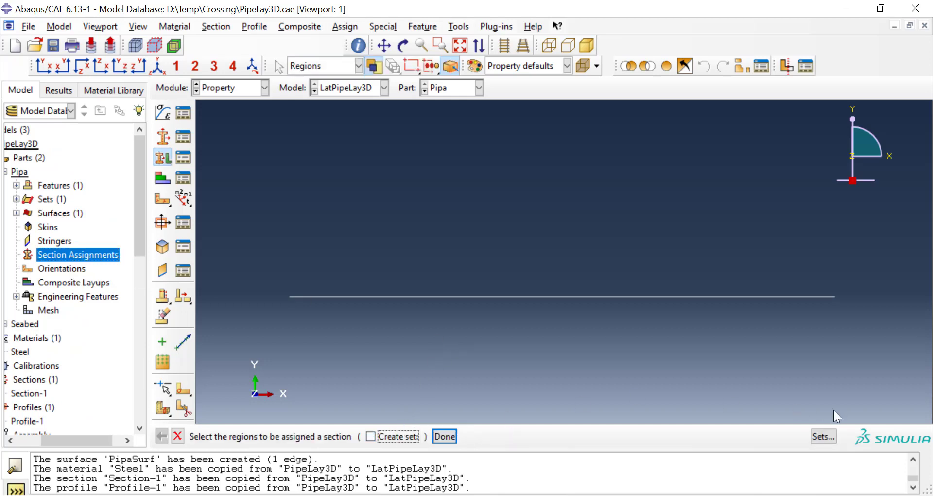
left_click(823, 437)
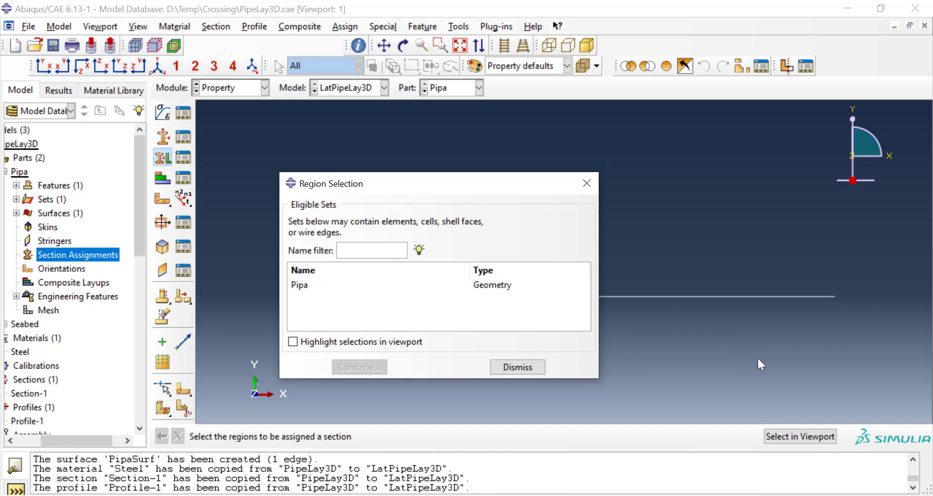
left_click(308, 286)
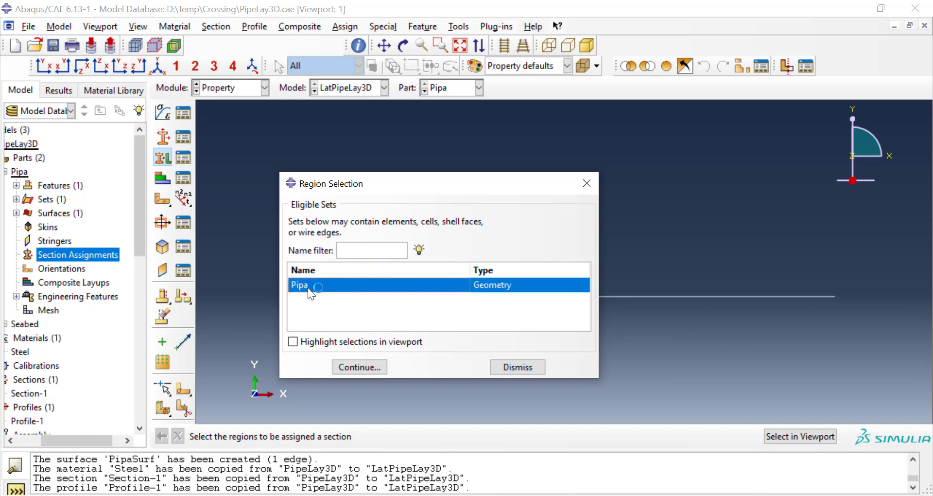
left_click(364, 367)
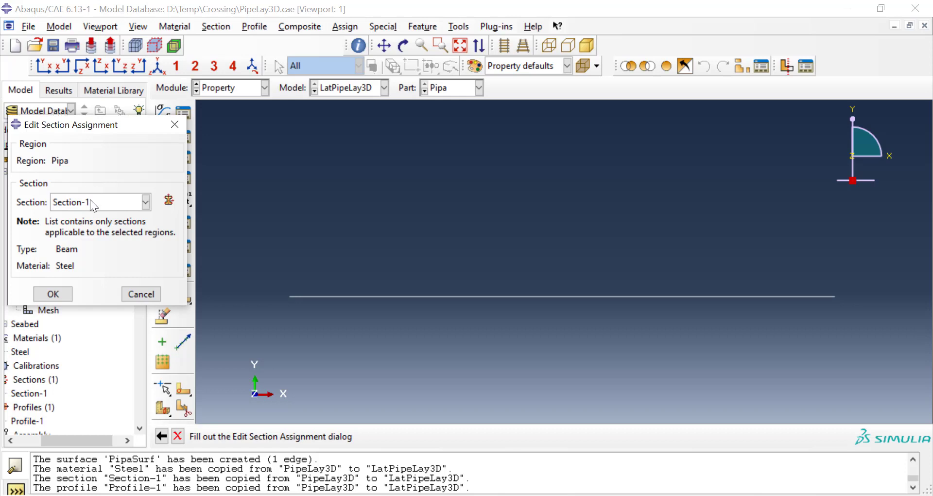
left_click(69, 294)
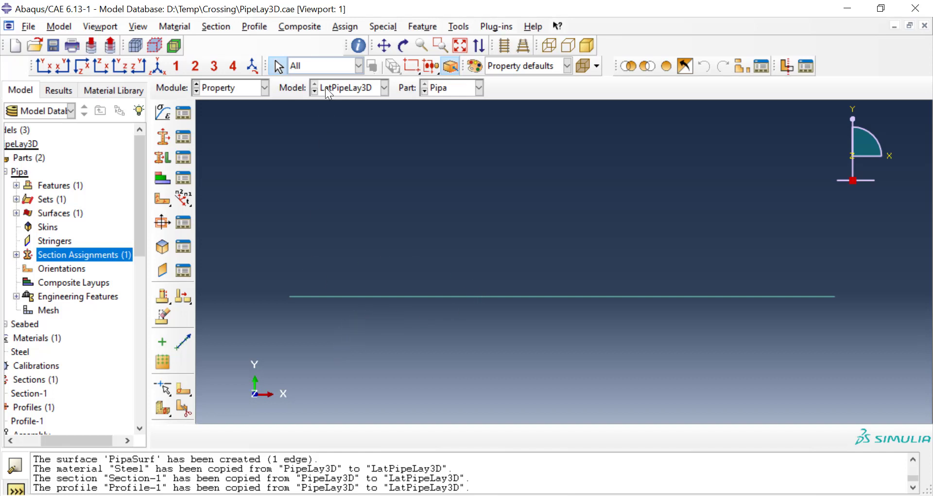
Step: Assign a beam section orientation to the set Pipa with the n1 direction 0.0,0.0,-1.0
left_click(341, 32)
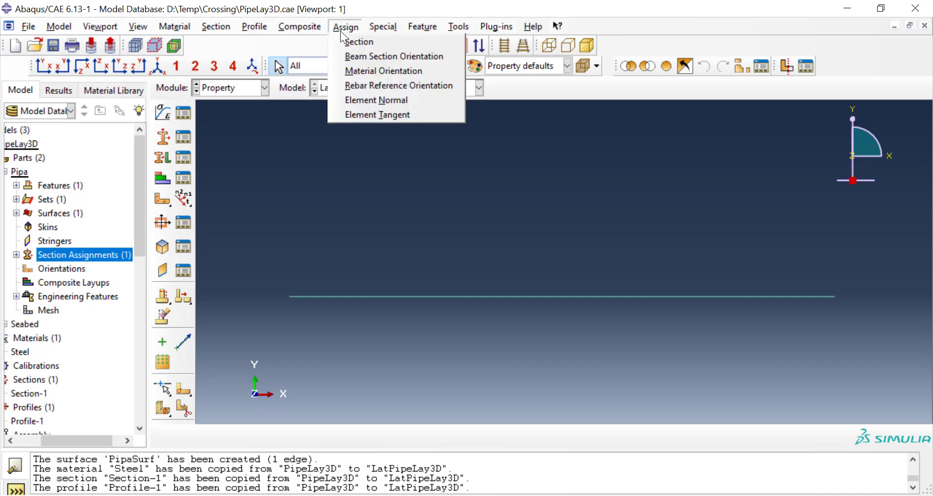
left_click(353, 57)
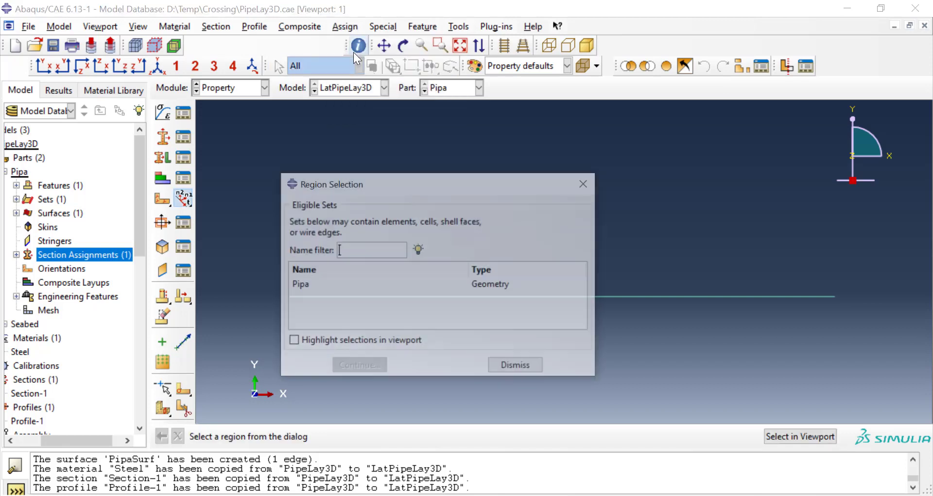
left_click(355, 285)
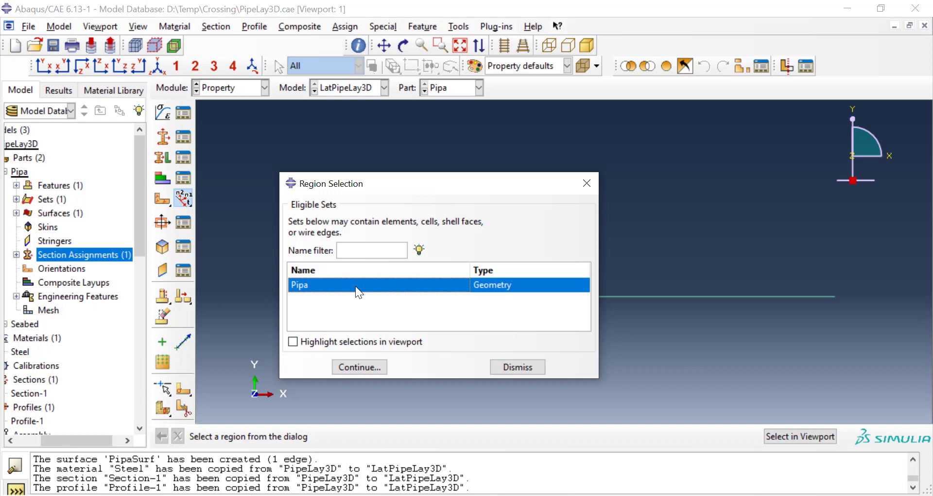
left_click(359, 366)
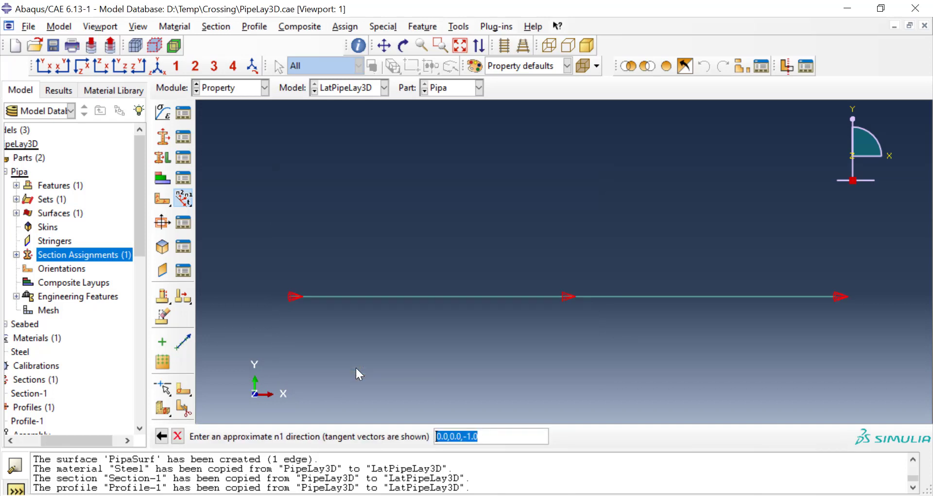
key("Return")
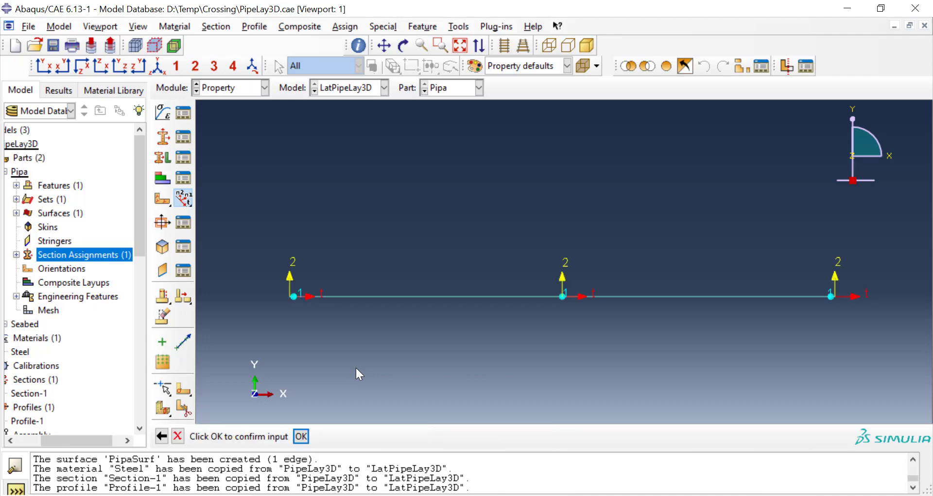
key("Return")
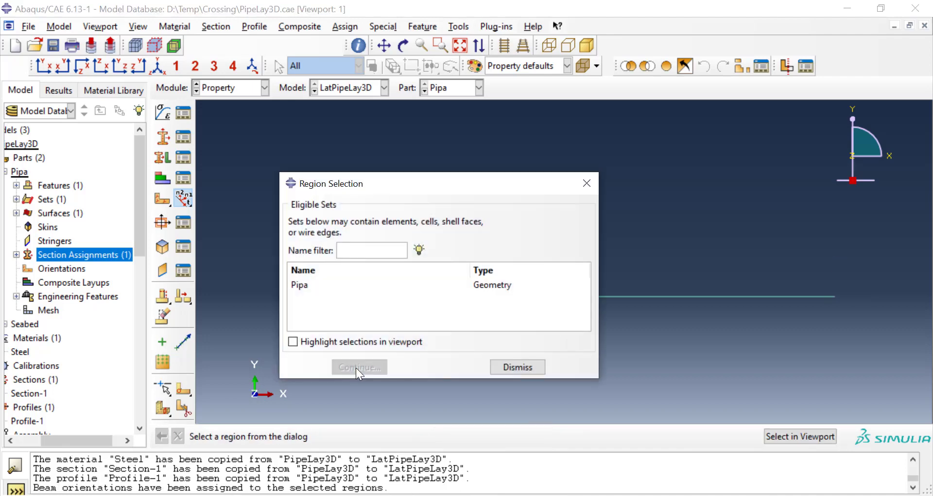
left_click(504, 368)
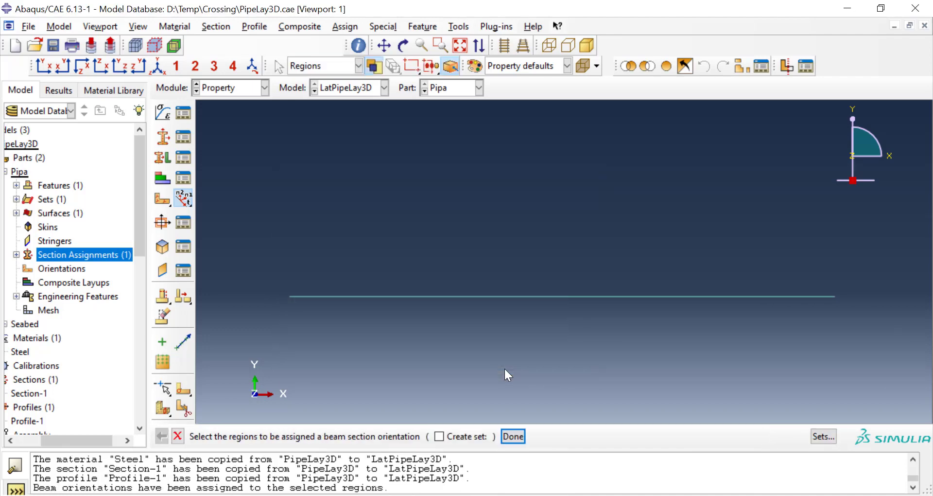
left_click(181, 434)
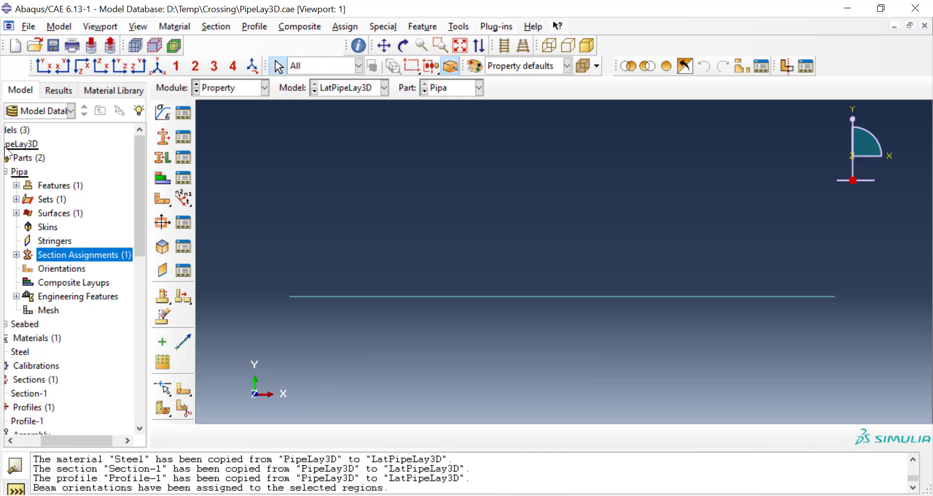
Step: Collapse the Pipa part and expand the Assembly in the model tree, and switch to the Assembly module
left_click_drag(62, 442, 46, 441)
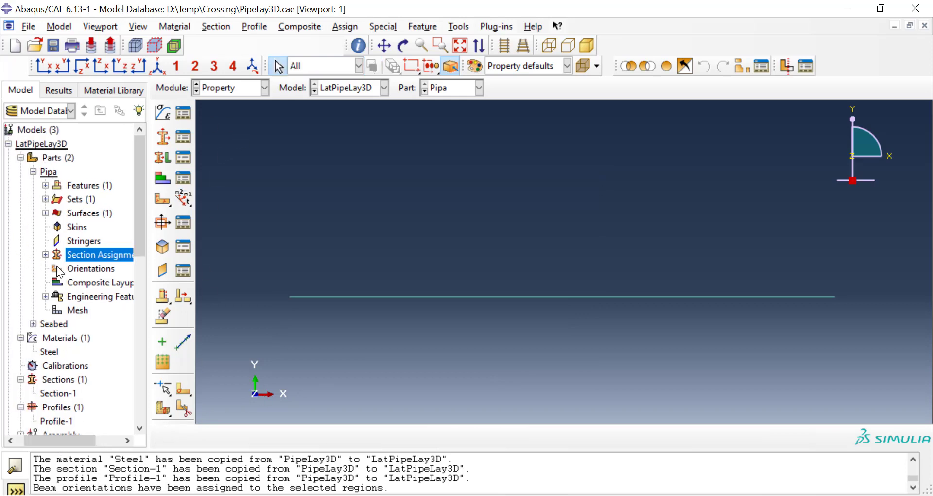
left_click(33, 170)
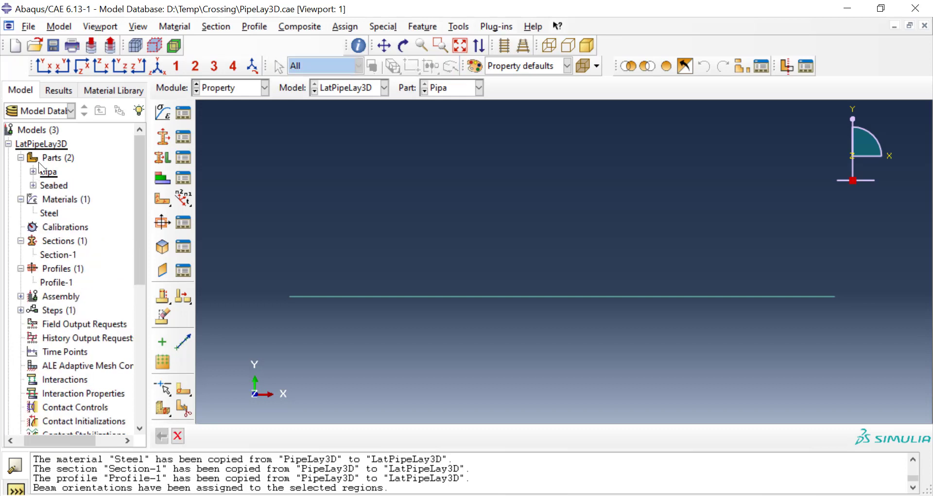
left_click(21, 296)
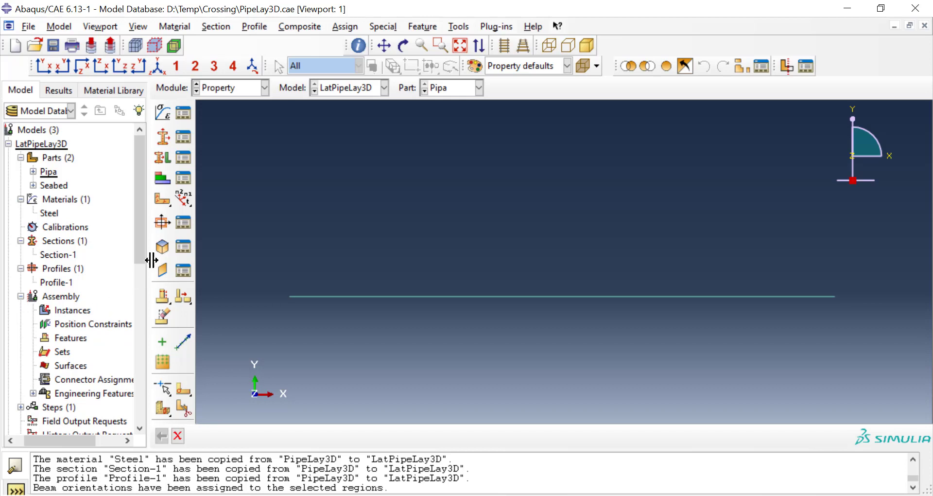
left_click(249, 89)
left_click(248, 130)
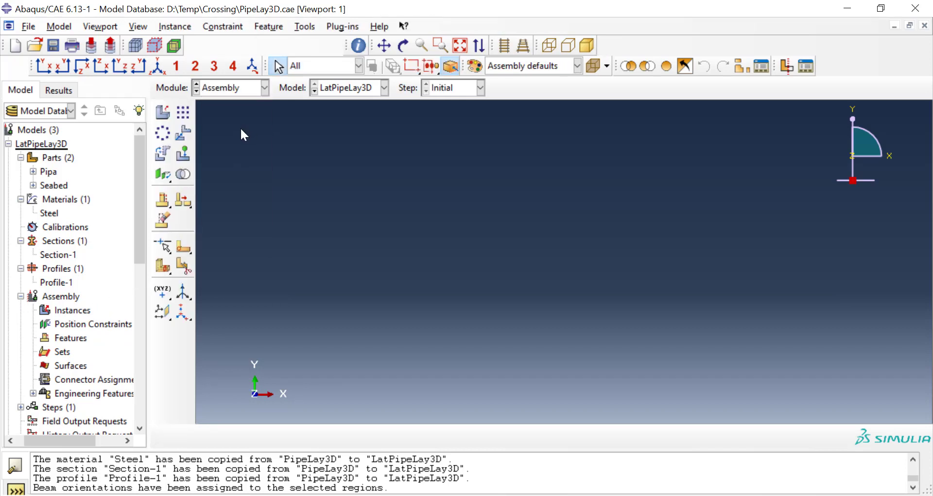
Step: Create dependent instances of both the Pipa and Seabed parts in the assembly
double_click(69, 310)
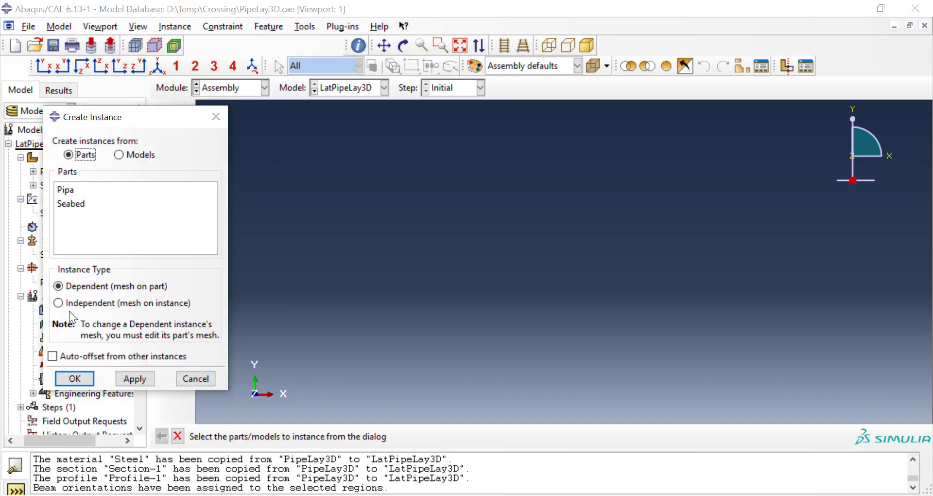
left_click(70, 189)
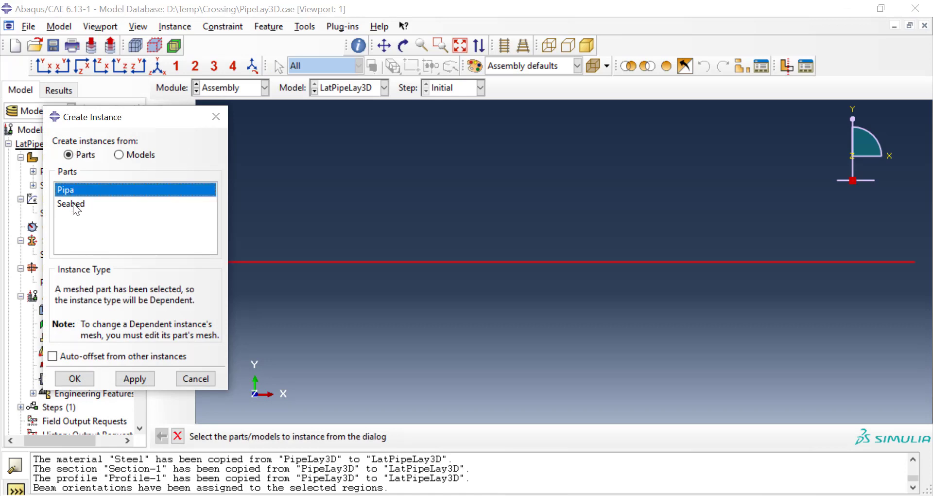
left_click(73, 204, "shift")
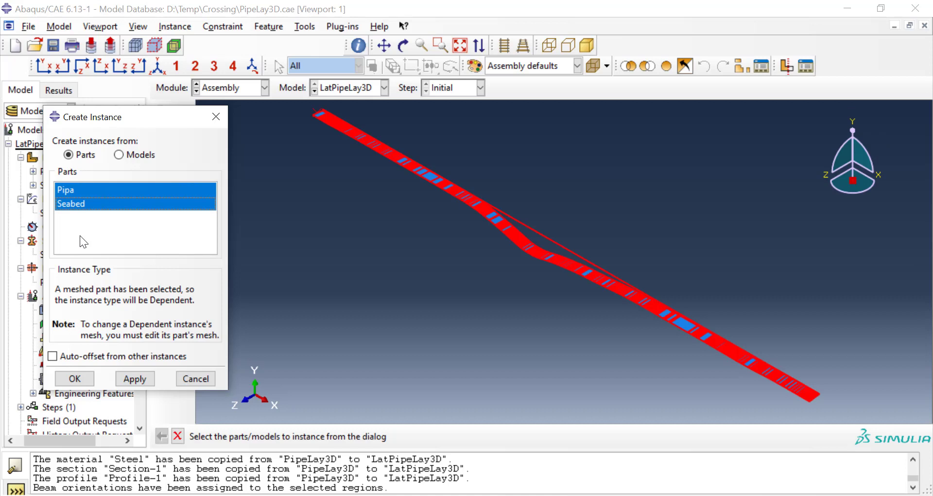
left_click(99, 185)
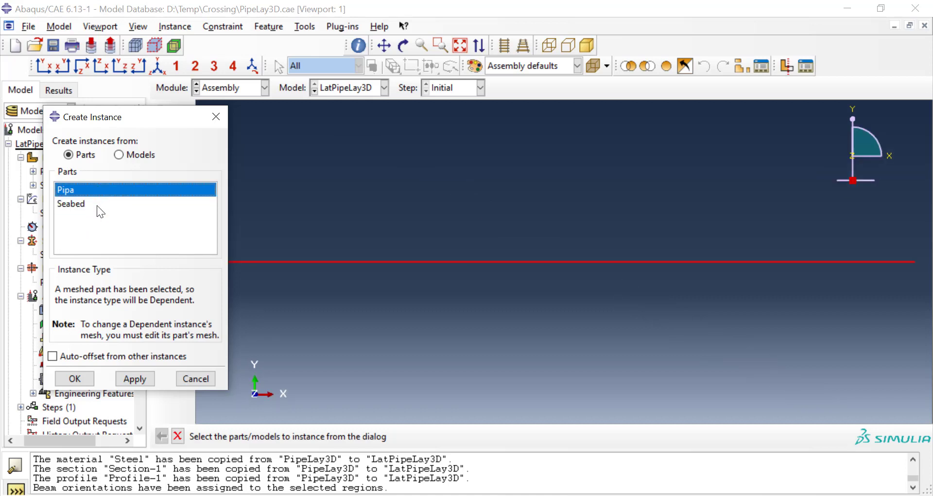
left_click(97, 205, "shift")
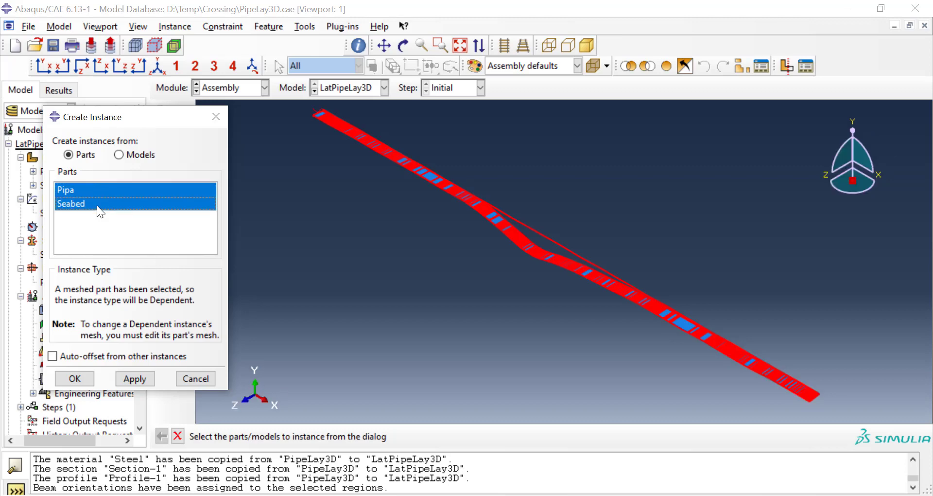
left_click(75, 379)
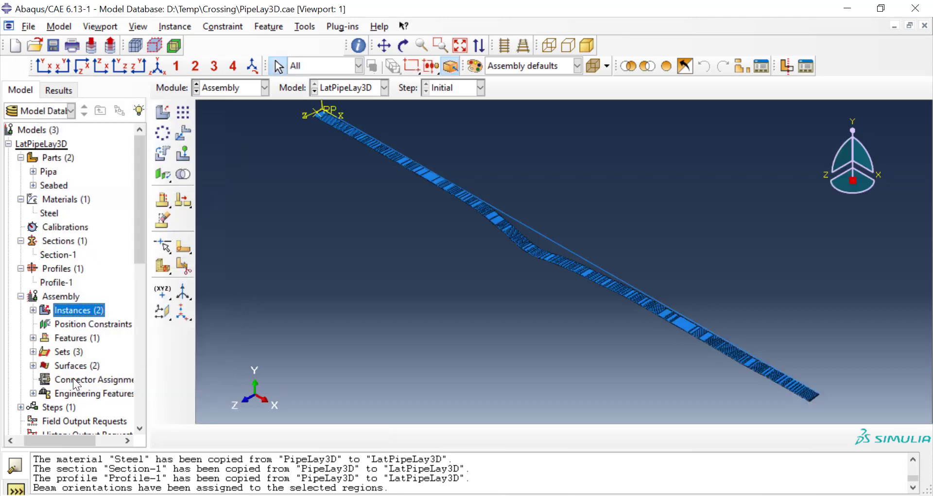
Step: Inspect the pipe's position relative to the seabed along the Y axis and in a close isometric view of the origin end
left_click(852, 127)
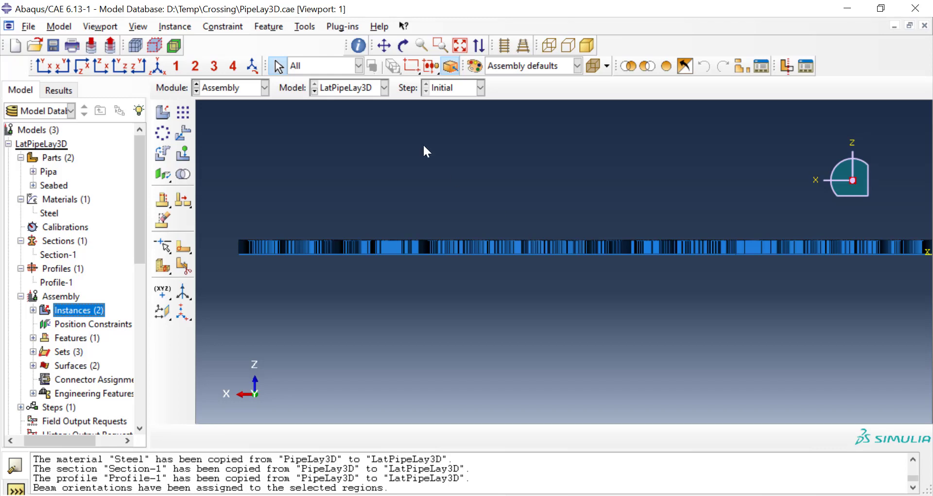
left_click(158, 67)
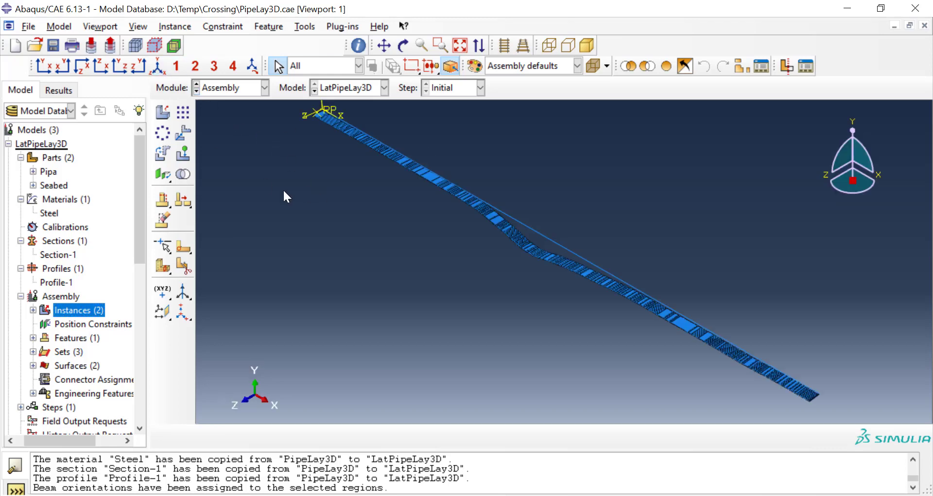
scroll(335, 166, "up", 5)
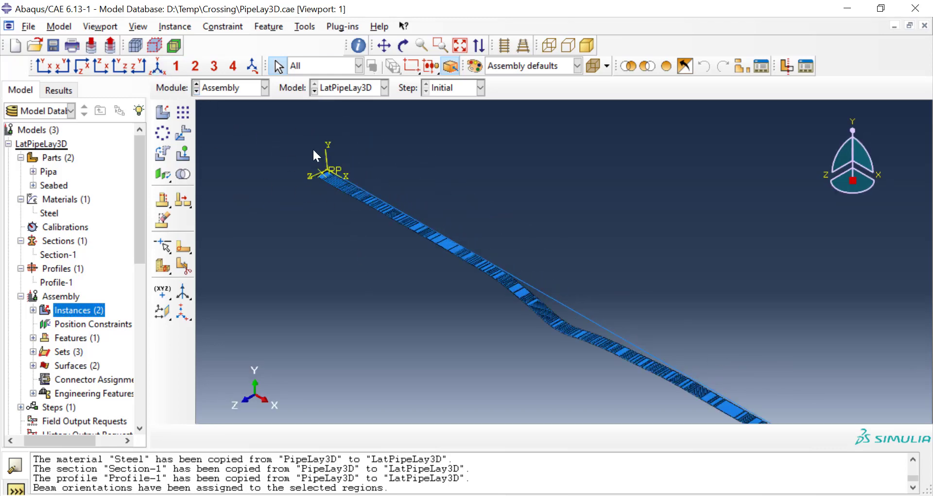
scroll(342, 163, "up", 2)
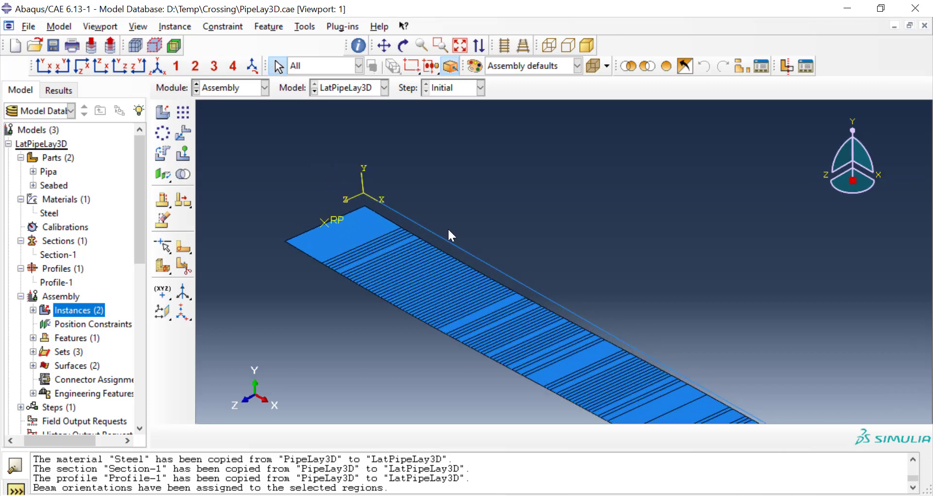
scroll(446, 227, "up", 2)
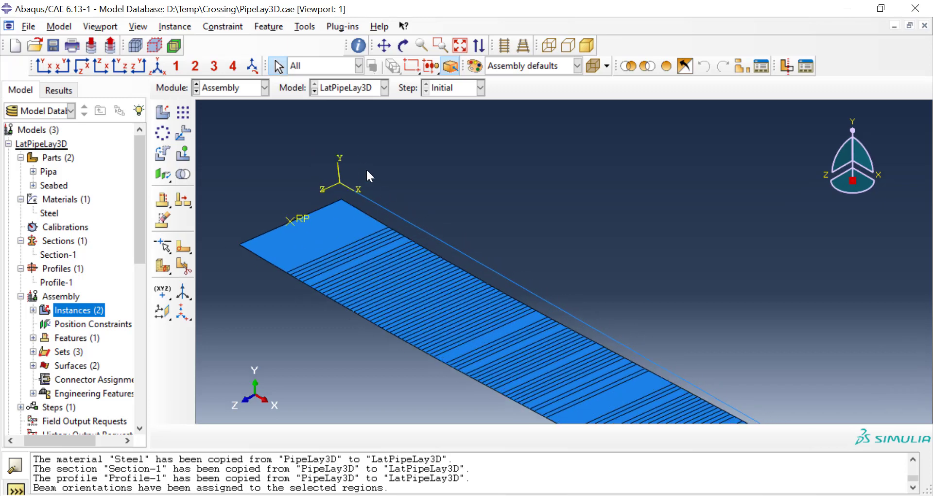
left_click(174, 27)
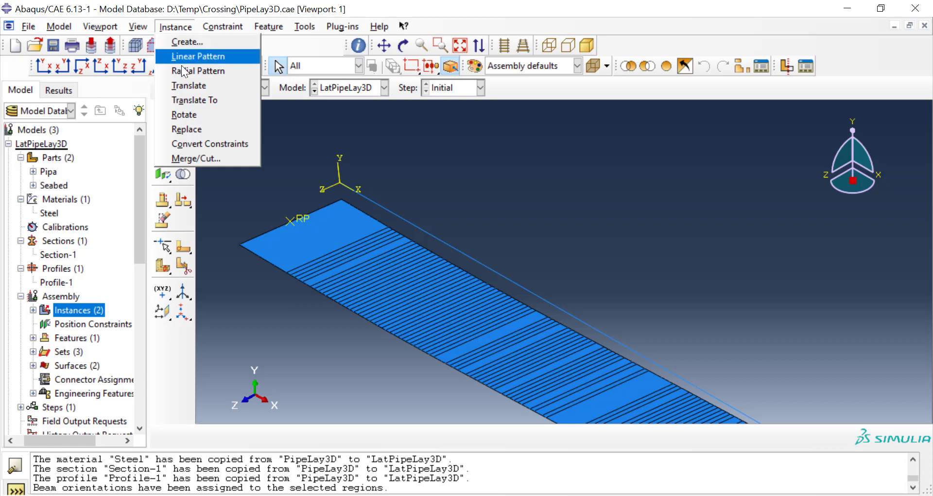
left_click(192, 85)
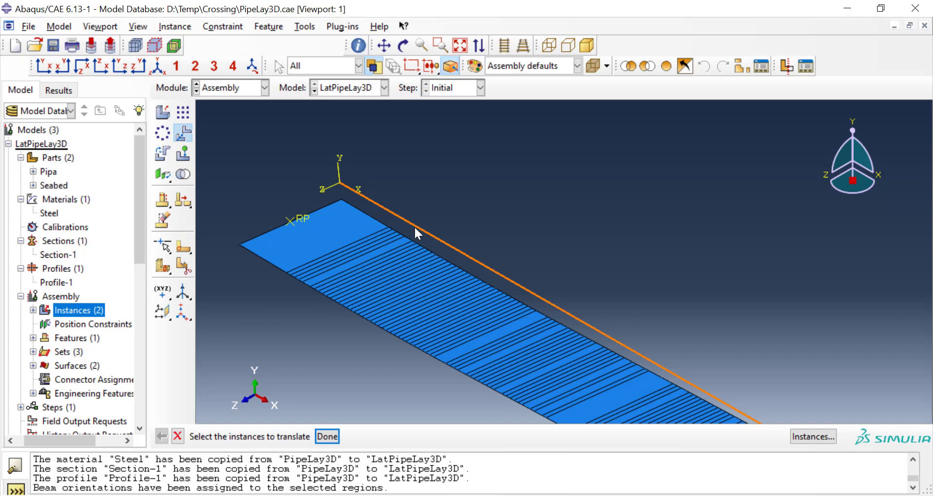
left_click(300, 310)
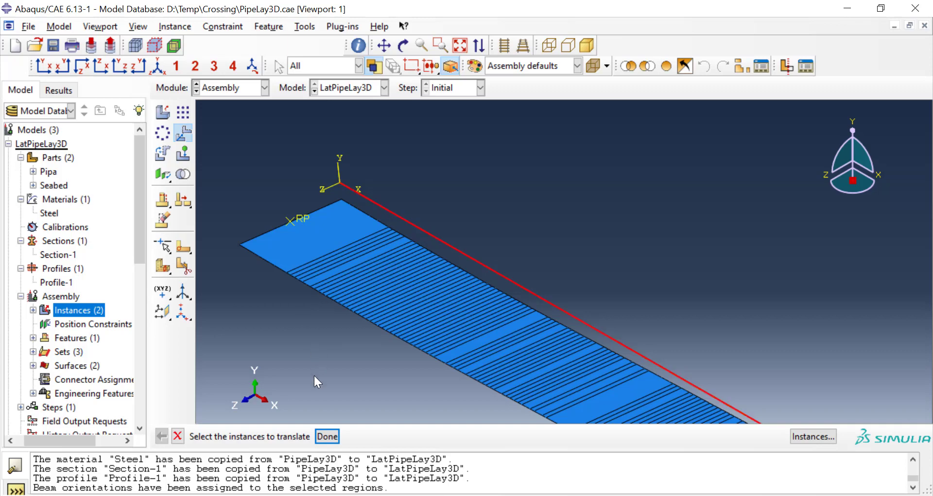
left_click(327, 436)
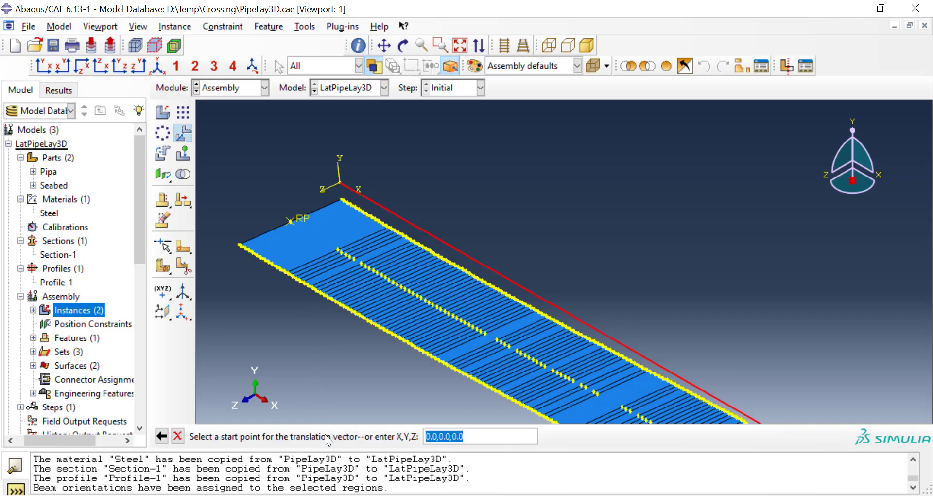
left_click(340, 183)
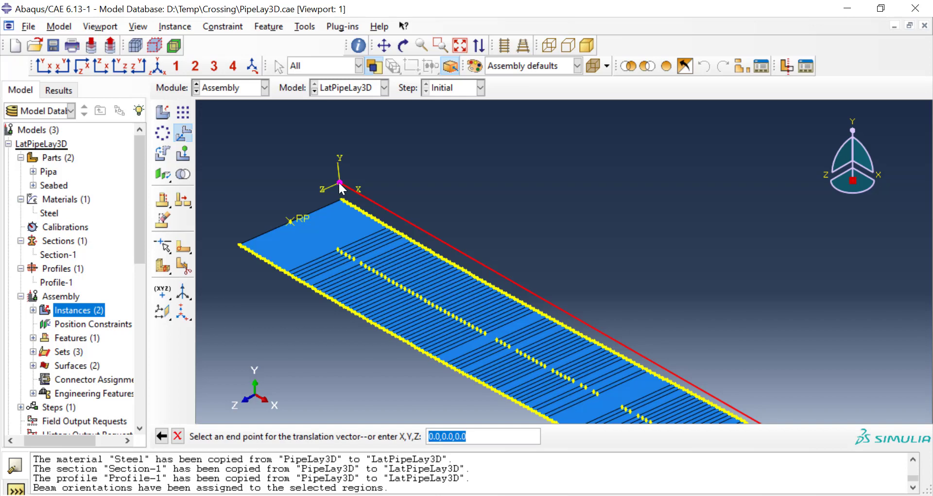
key("Escape")
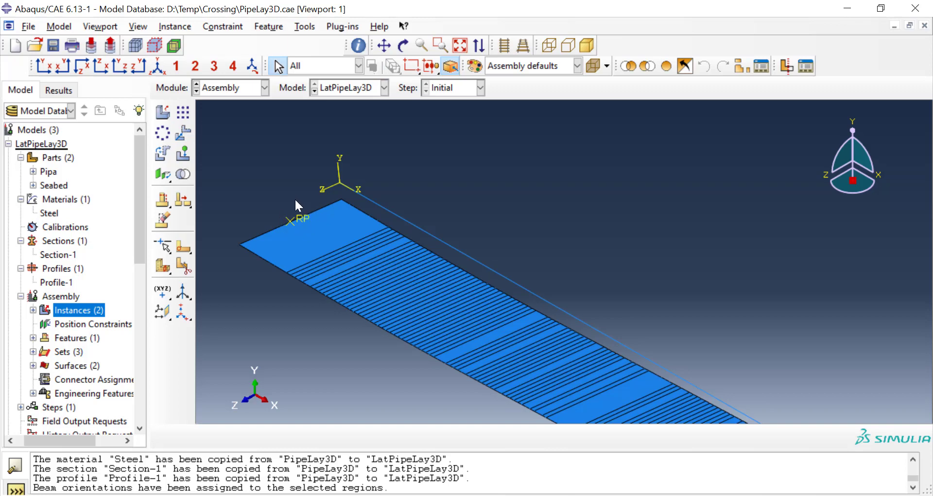
Step: Query the coordinates of the seabed's reference point RP
left_click(304, 28)
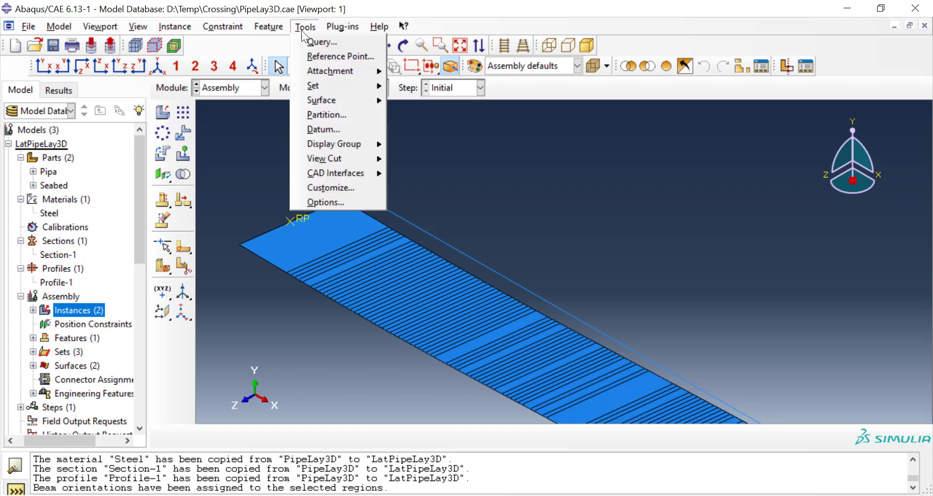
left_click(301, 42)
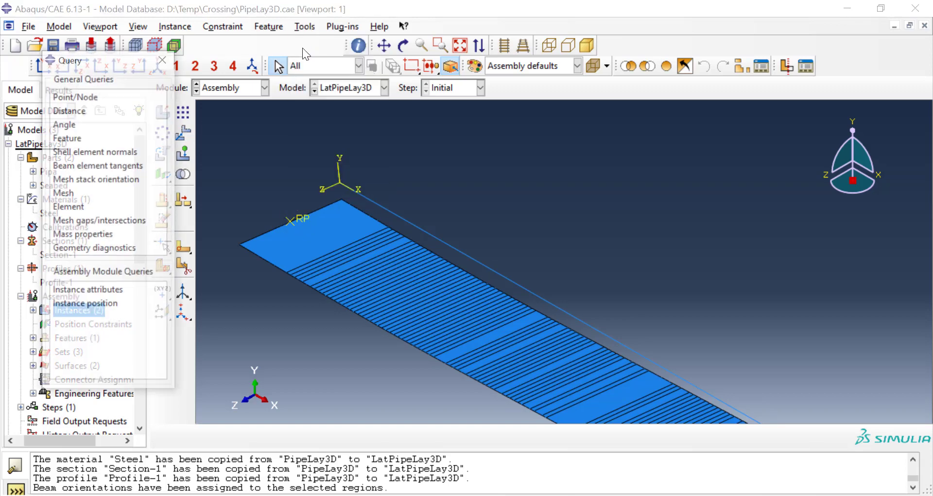
left_click(90, 96)
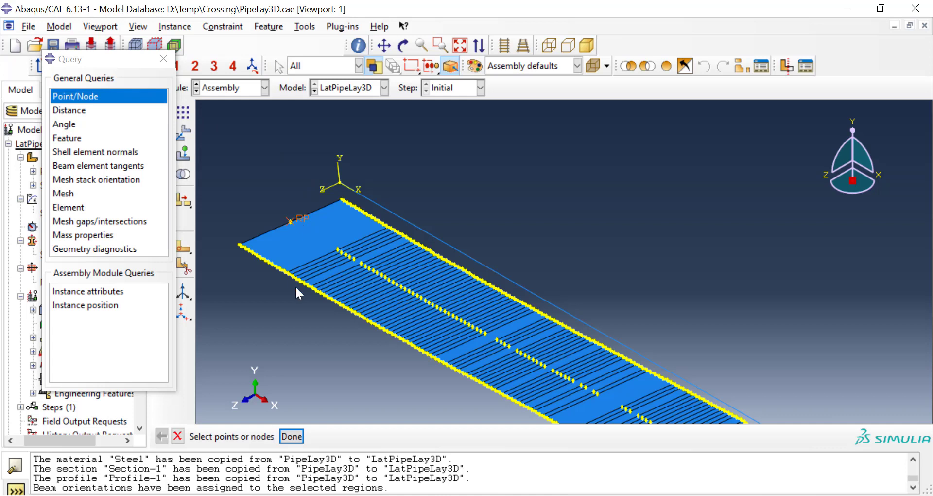
left_click(293, 436)
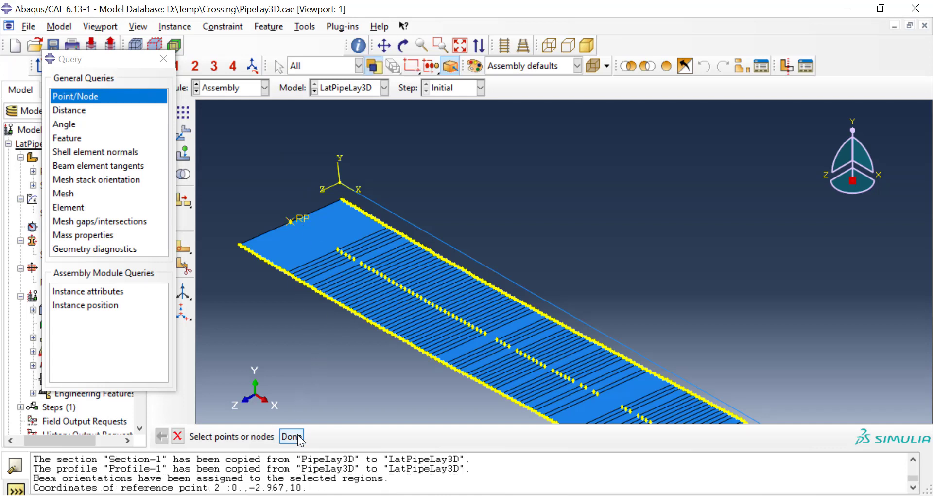
double_click(302, 486)
left_click(157, 64)
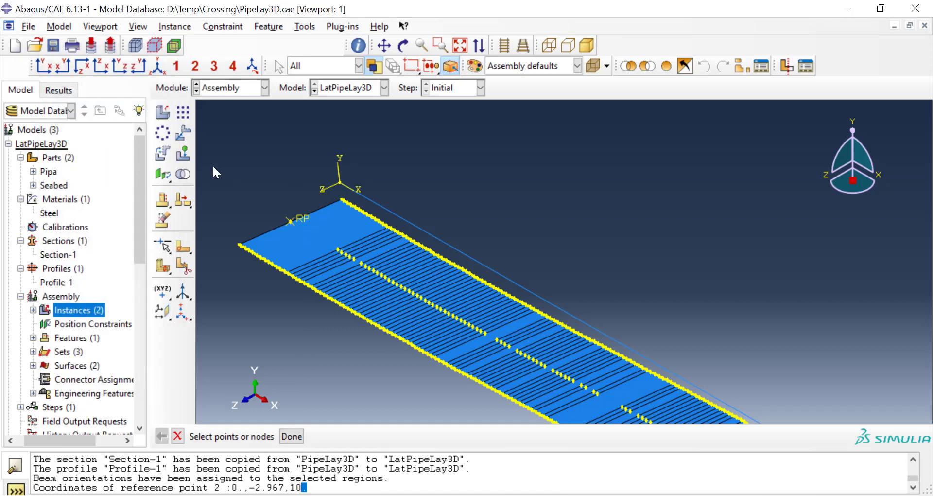
left_click(178, 435)
Step: Translate the Pipa instance from its end point at the origin to the end point 0,3,10
left_click(187, 27)
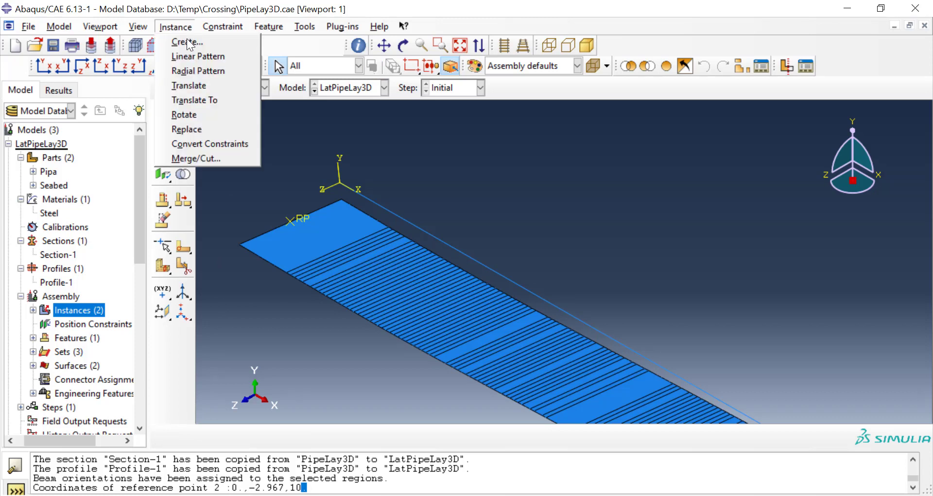
left_click(189, 86)
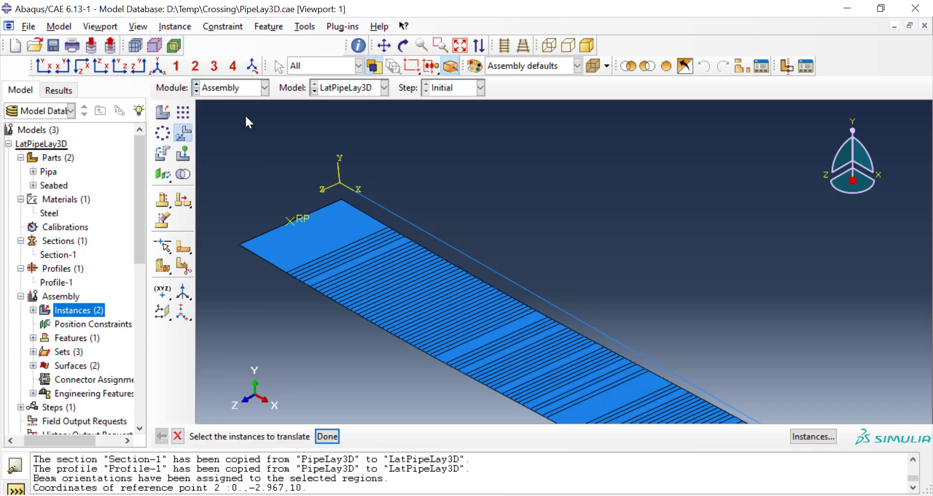
left_click(431, 238)
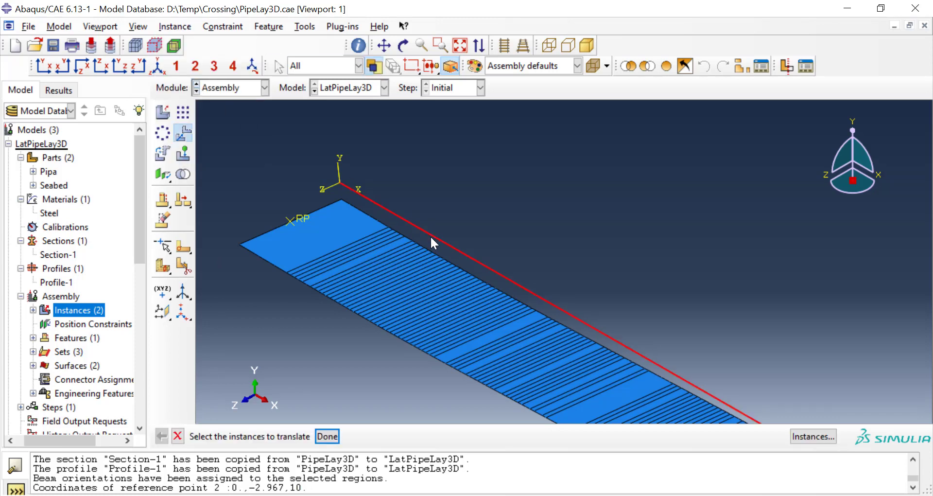
left_click(324, 437)
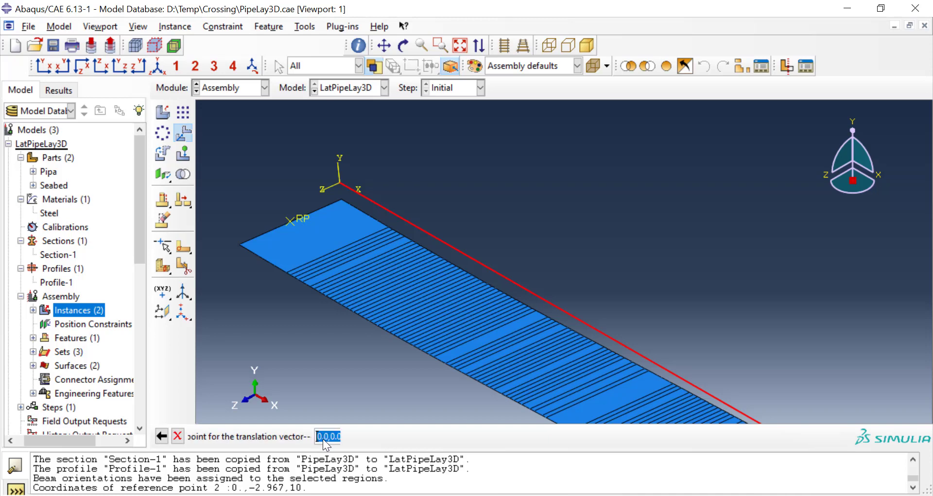
left_click(340, 184)
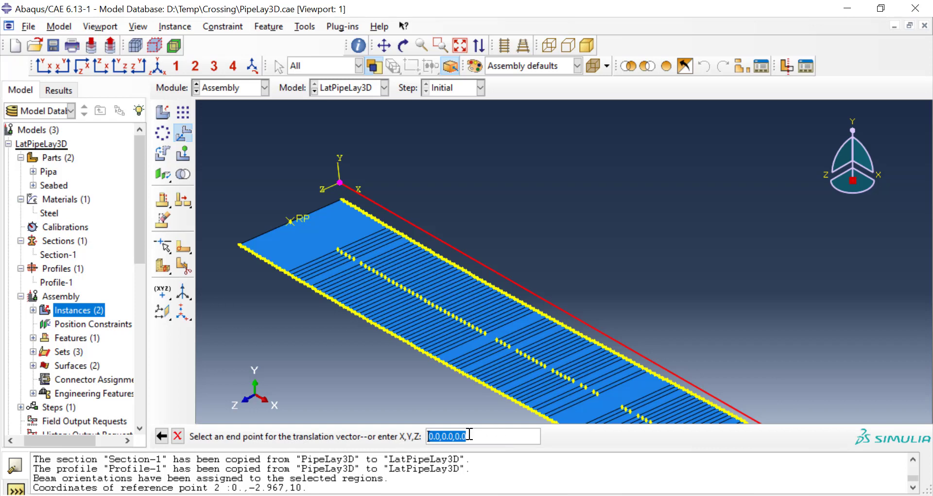
key("BackSpace")
type("0,3,10")
key("Return")
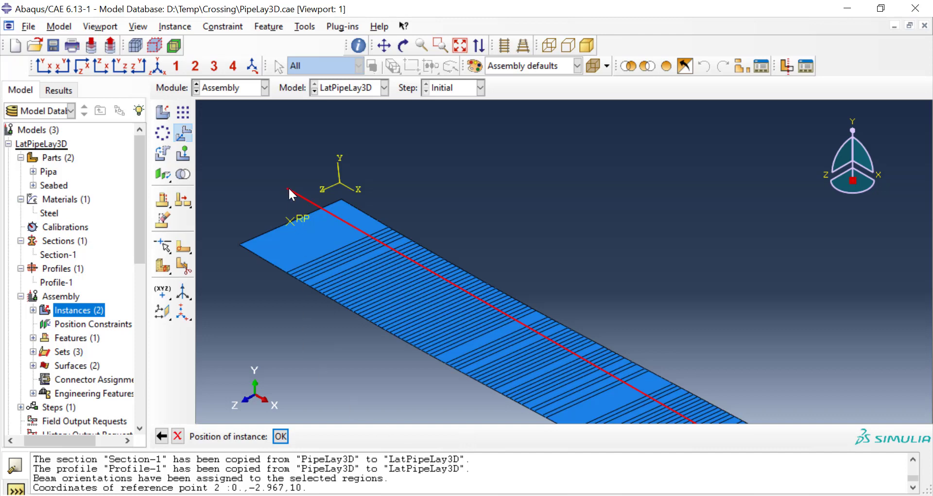
left_click(279, 435)
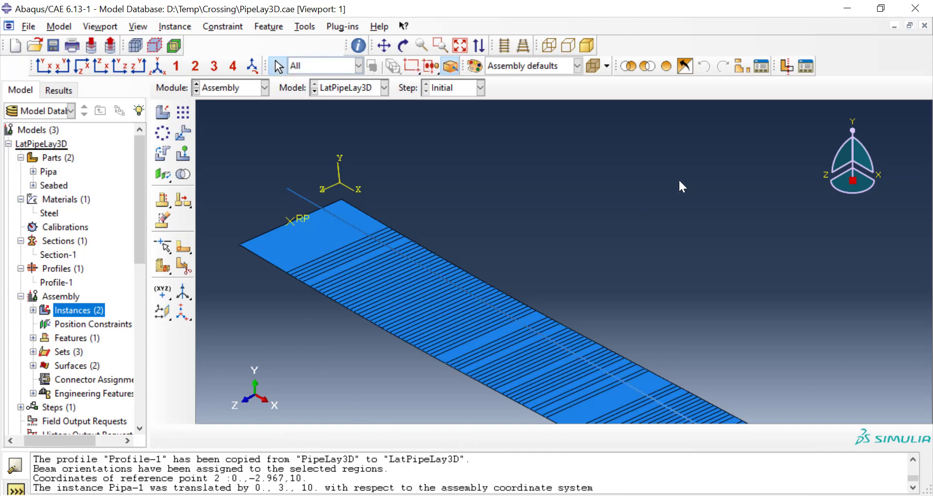
left_click(859, 122)
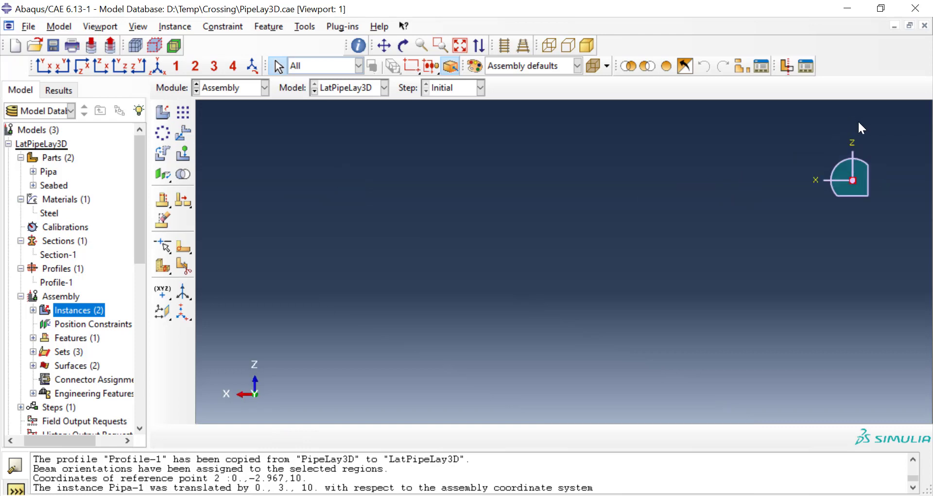
Step: Examine the translated pipe's position over the seabed in isometric view and in plan view along the Y axis
left_click(151, 68)
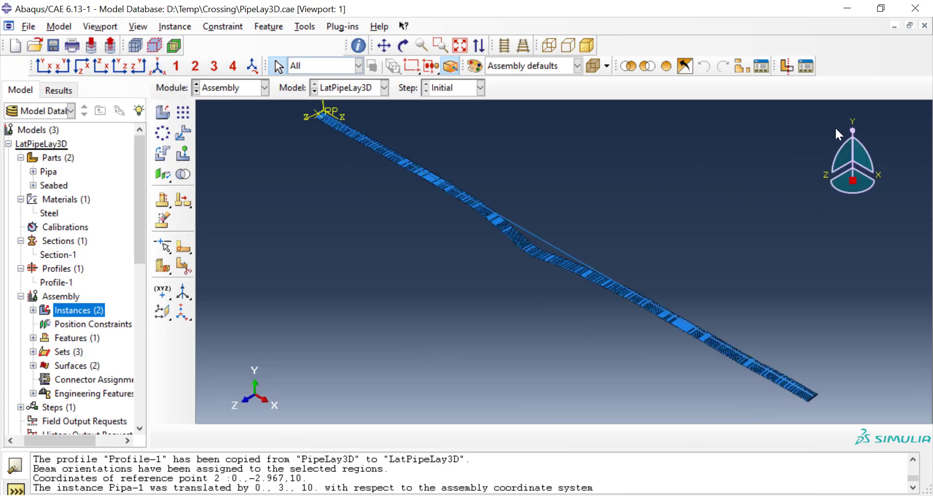
left_click(849, 126)
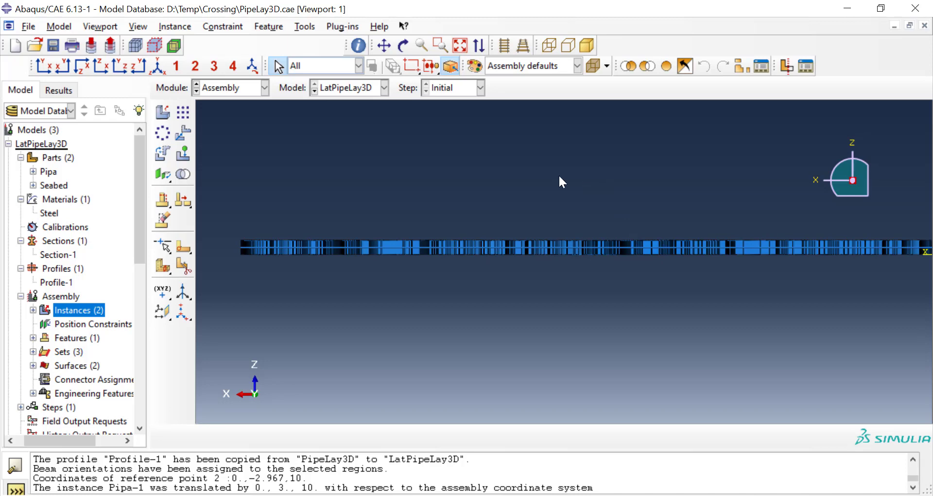
left_click(162, 67)
scroll(584, 268, "up", 2)
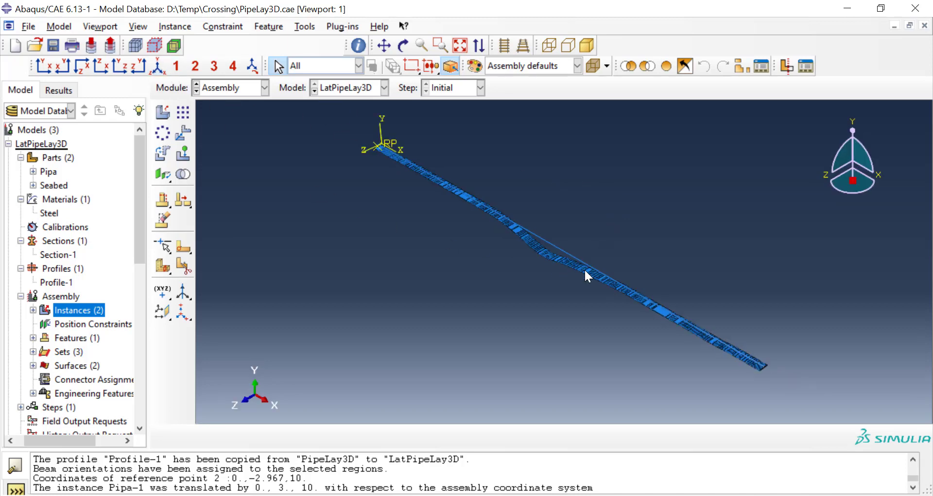
scroll(578, 258, "down", 3)
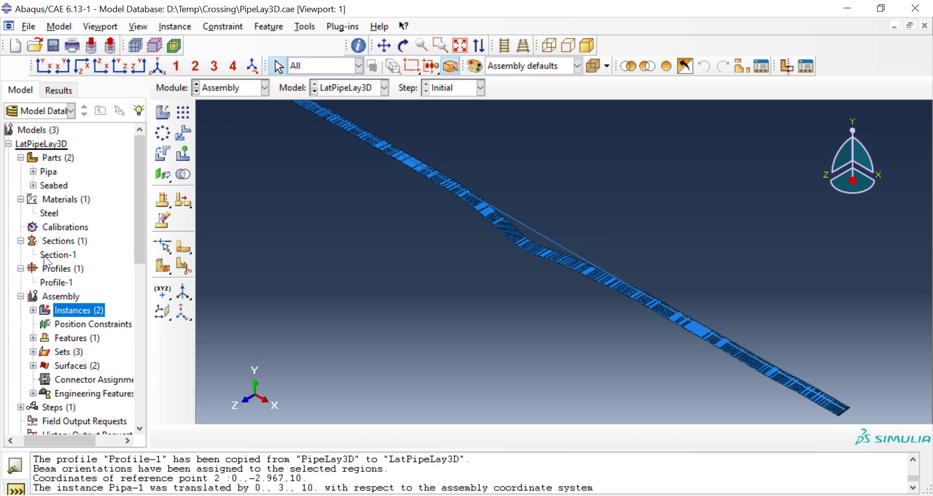
Step: Create a Static, General analysis step named Grav after the Initial step
scroll(46, 257, "down", 3)
scroll(46, 261, "down", 1)
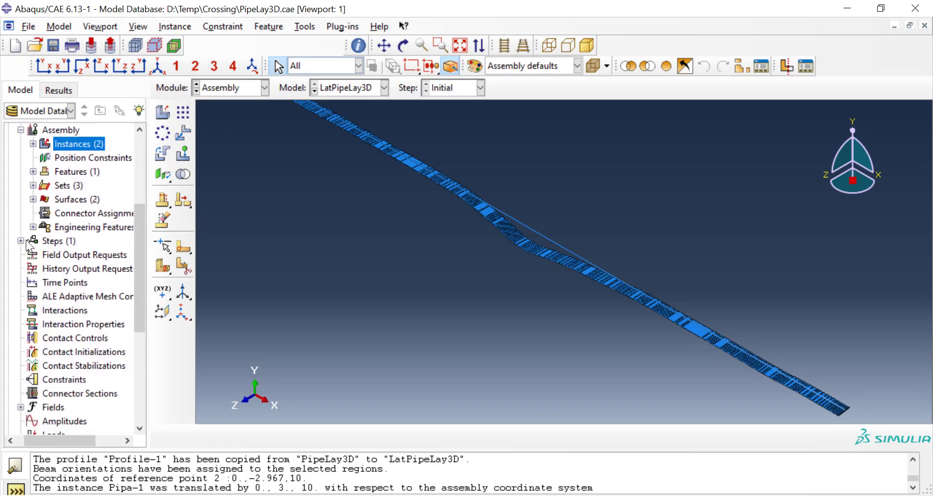
double_click(53, 240)
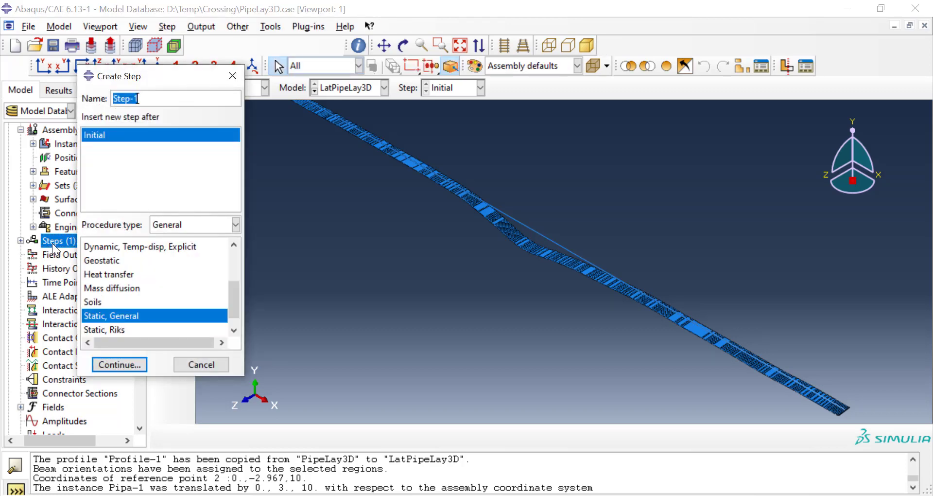
type("Grav")
left_click(134, 362)
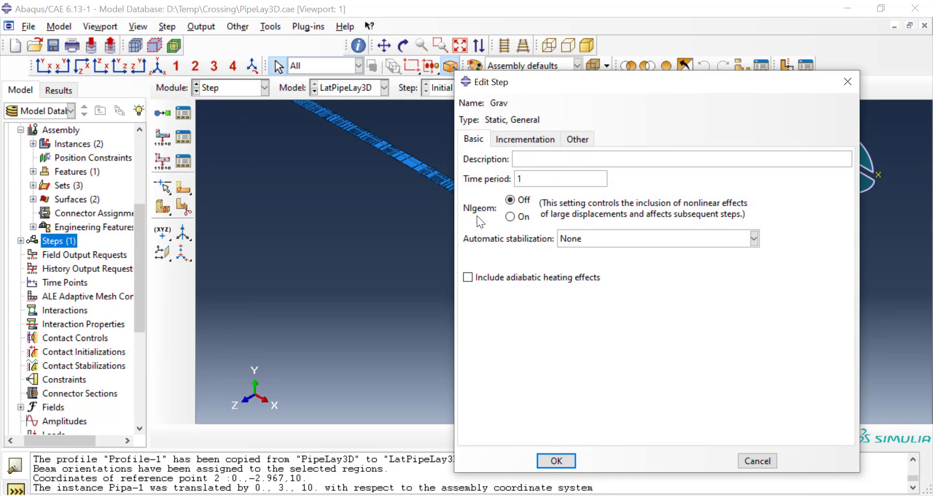
Step: Turn Nlgeom on for the Grav step and stabilize it by dissipated energy fraction with a maximum stabilization-to-strain-energy ratio of 0
left_click(510, 216)
left_click(617, 237)
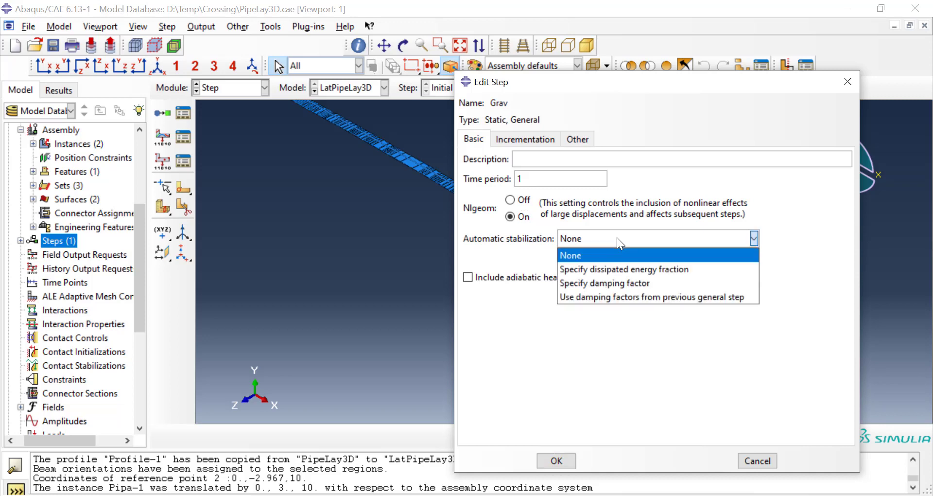
left_click(628, 268)
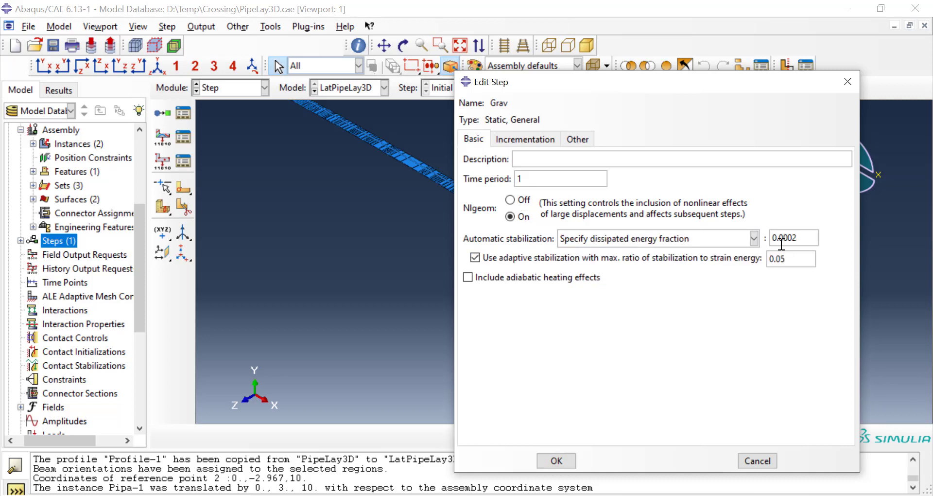
left_click_drag(794, 259, 759, 259)
type("0")
Step: Set Grav's increment sizes to initial 0.01, minimum 1E-015 and maximum 0.1, allow 10000 increments, and accept the step
left_click(529, 137)
double_click(538, 213)
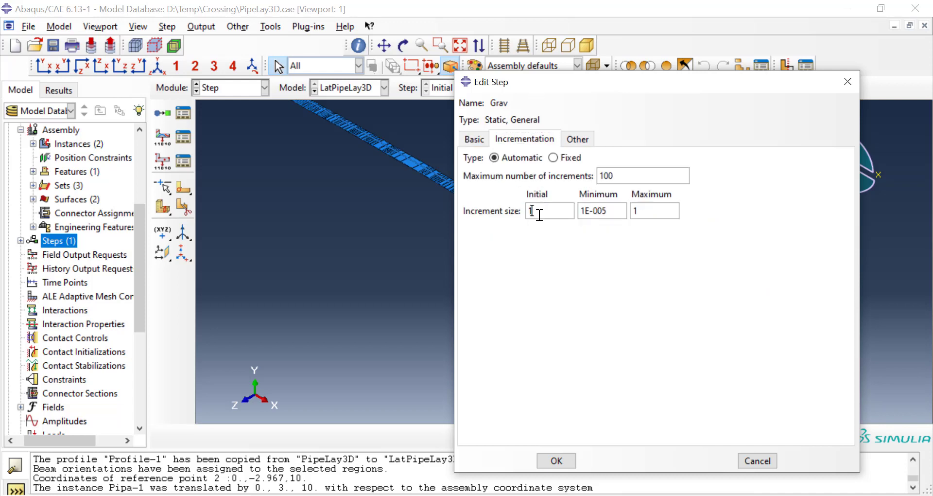
type("0.01")
left_click(601, 210)
key("BackSpace")
type("1")
left_click(634, 213)
key("BackSpace")
type("0.1")
left_click(639, 175)
type("00")
left_click(556, 462)
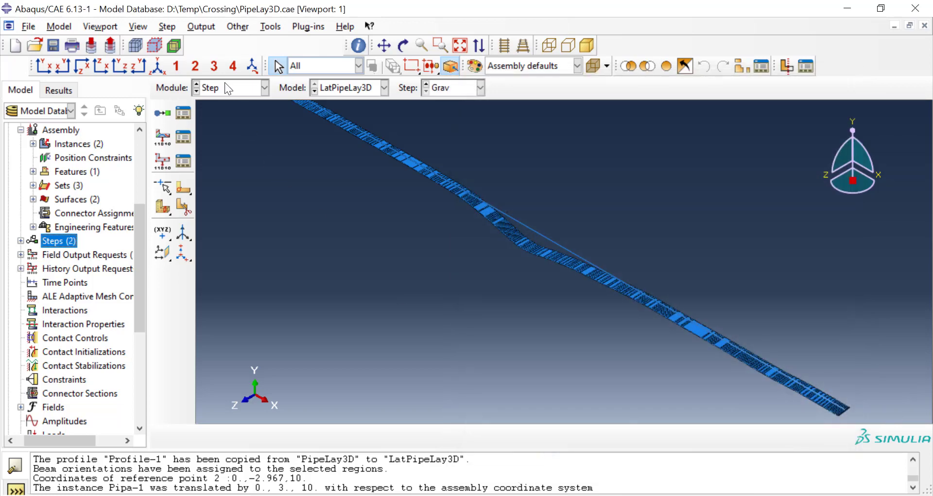
Step: Open the general solution controls of the Grav step for editing and switch them to specified values
left_click(200, 28)
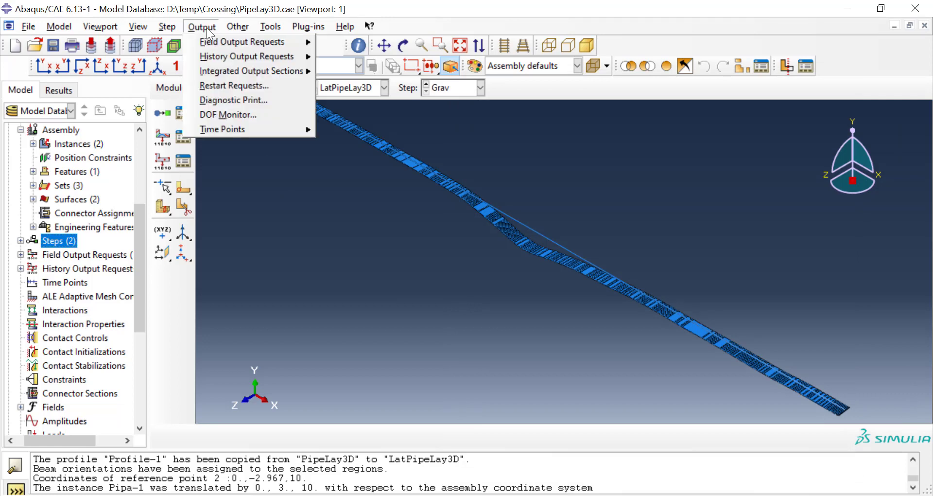
mouse_move(225, 27)
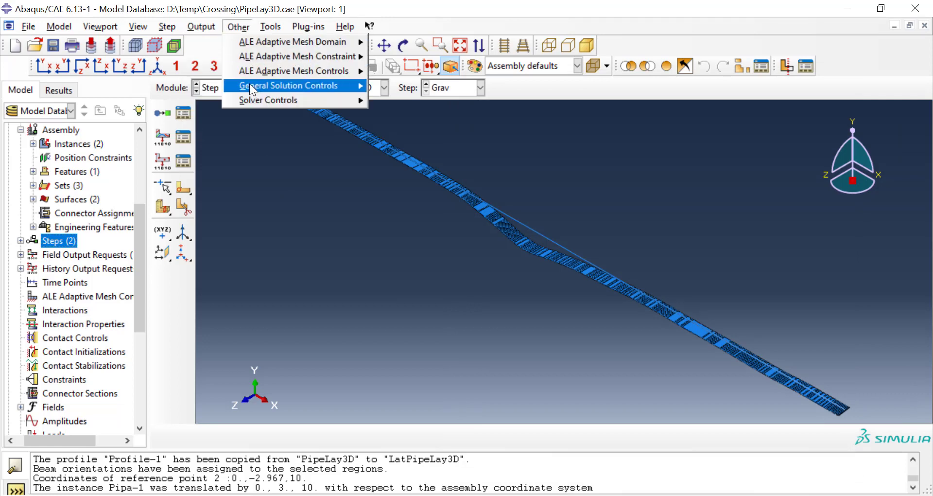
mouse_move(252, 85)
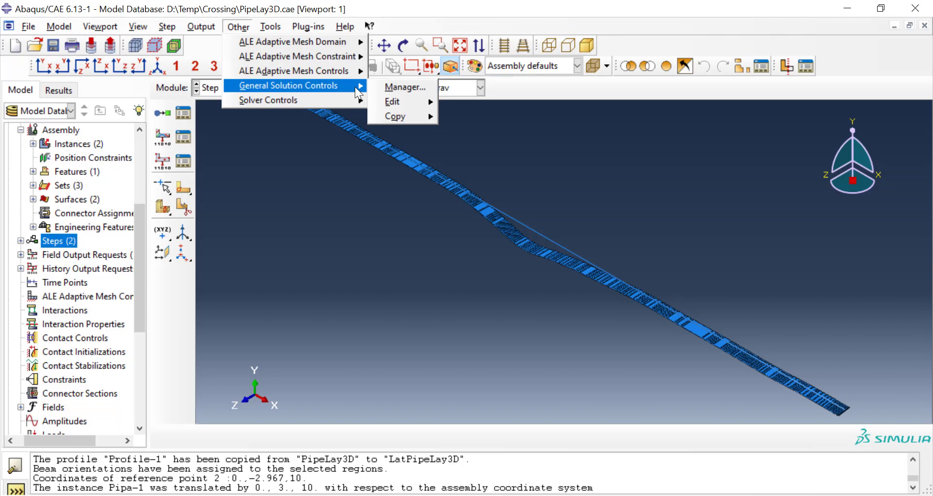
mouse_move(393, 102)
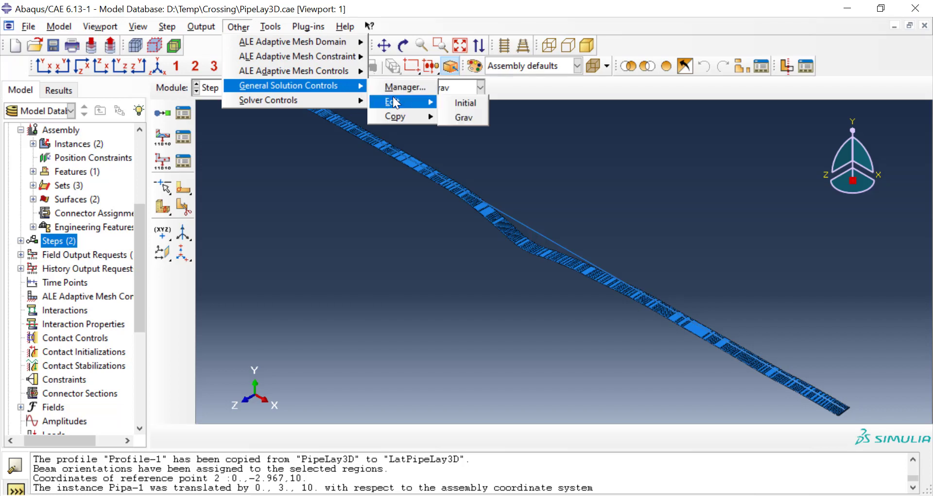
left_click(462, 117)
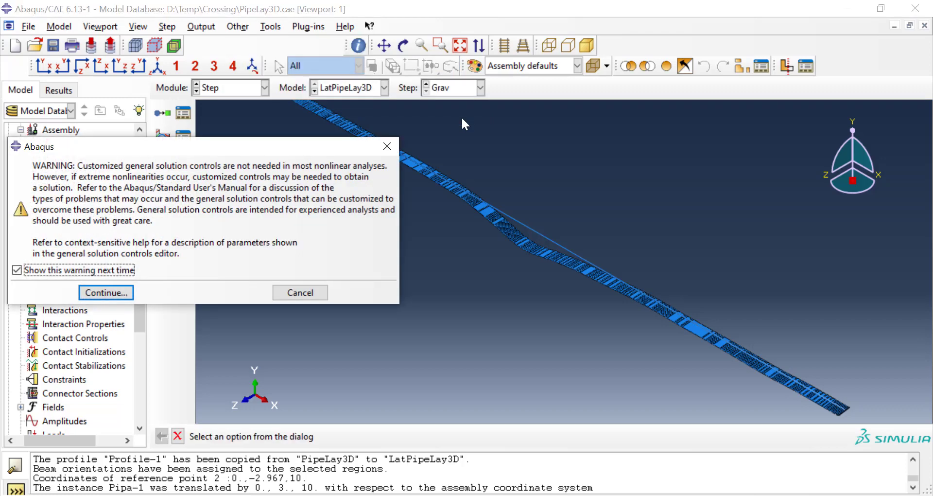
left_click(118, 293)
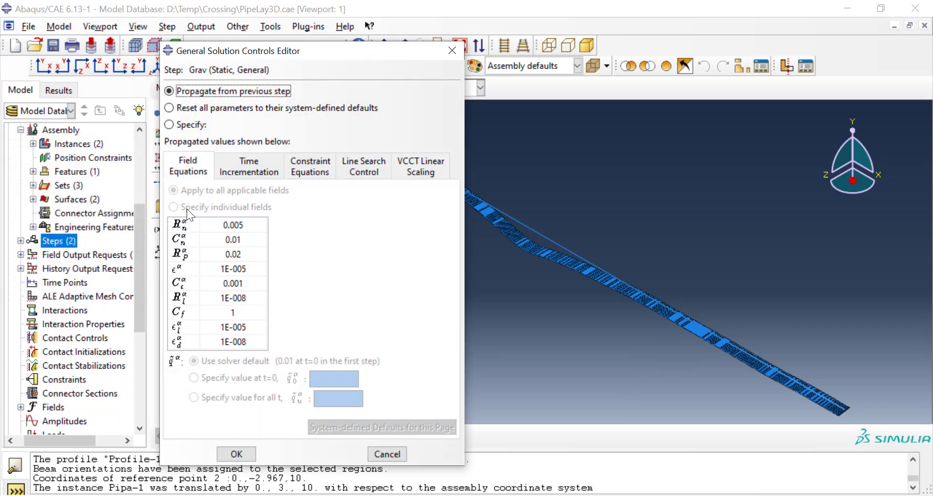
left_click(194, 124)
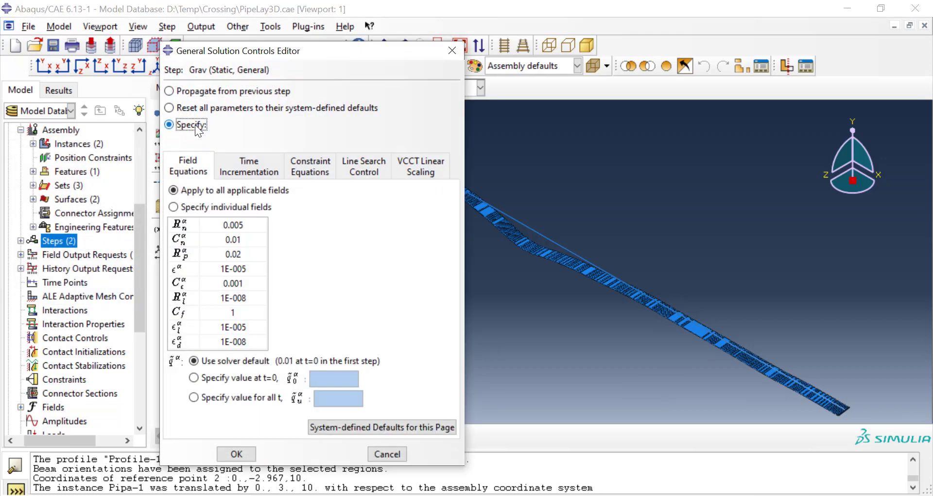
Step: Set the time incrementation parameter I_A to 15 in Grav's solution controls and accept them
left_click(264, 173)
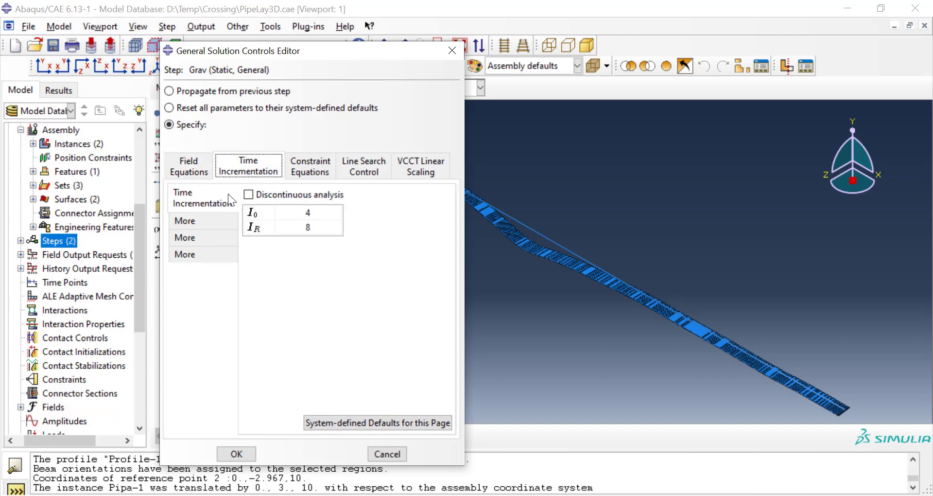
left_click(200, 221)
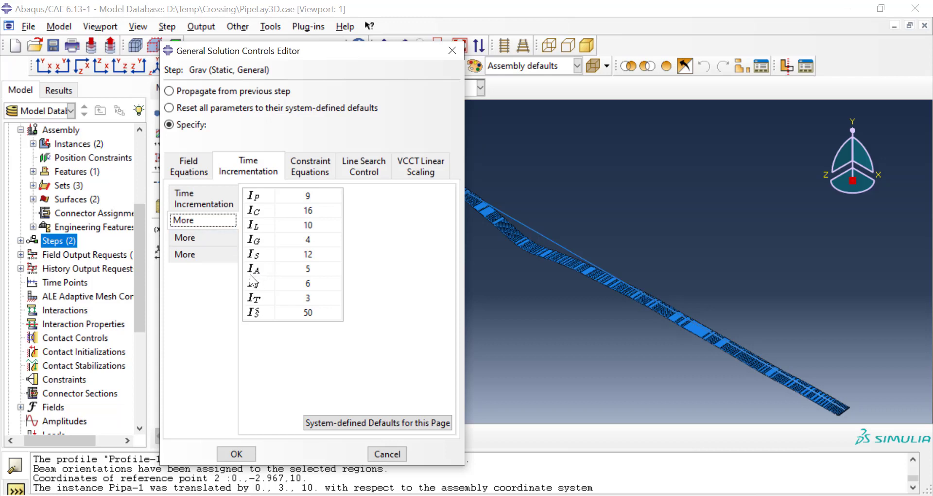
double_click(304, 269)
type("15")
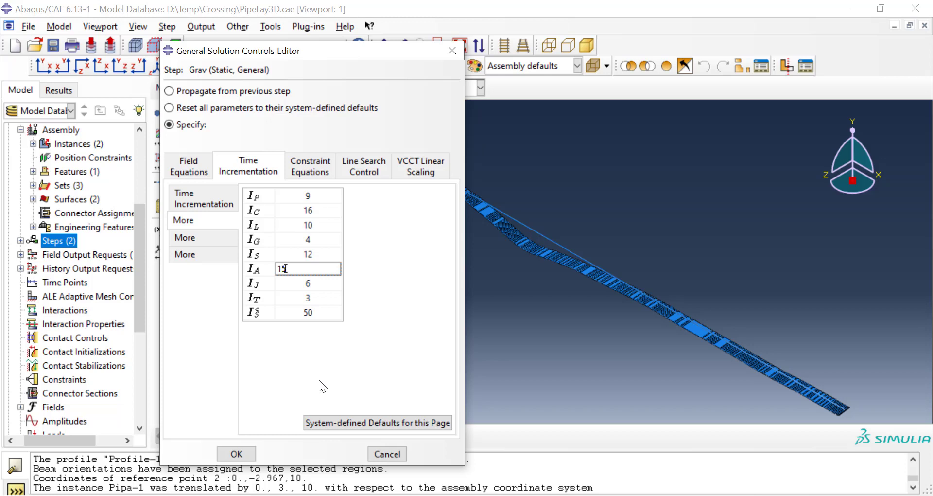
key("Return")
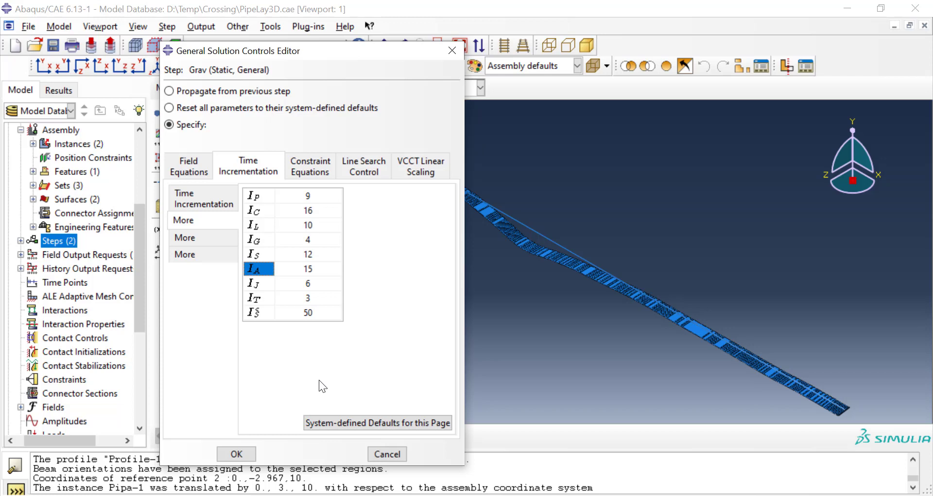
left_click(237, 453)
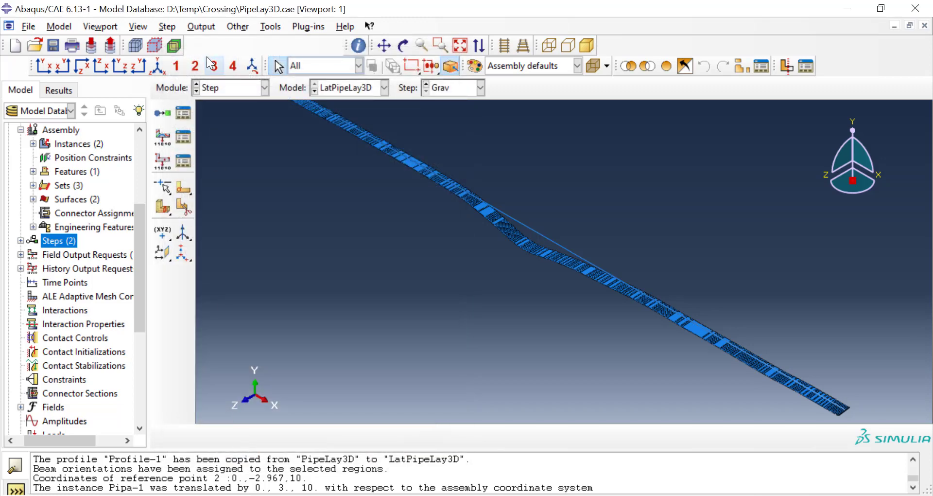
Step: Review the restart output requests for the Grav step
left_click(208, 28)
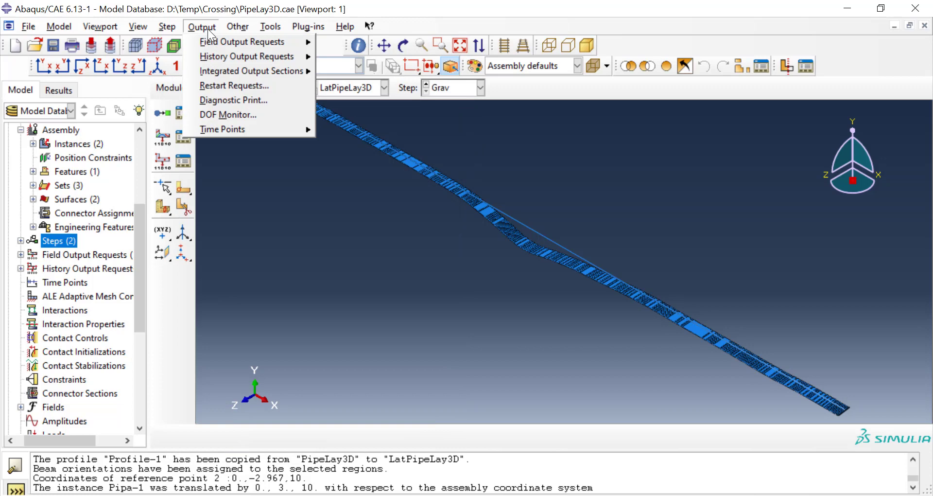
left_click(217, 90)
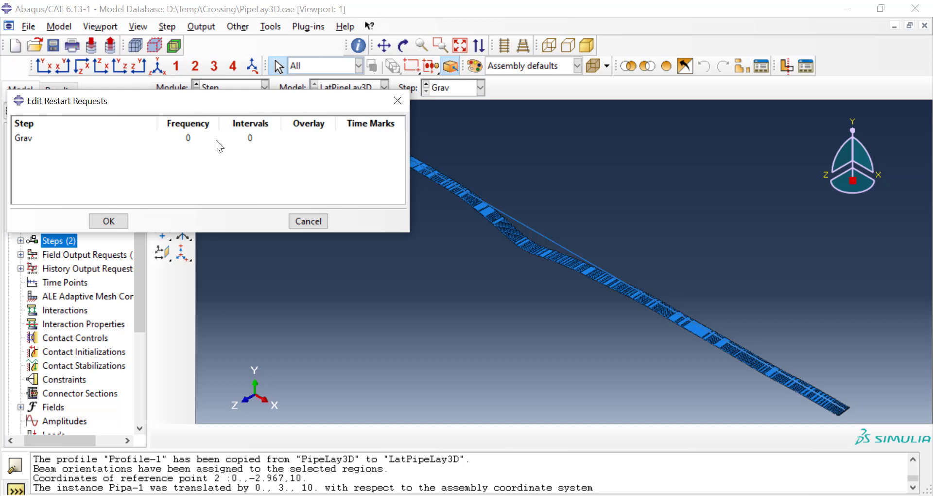
left_click(125, 219)
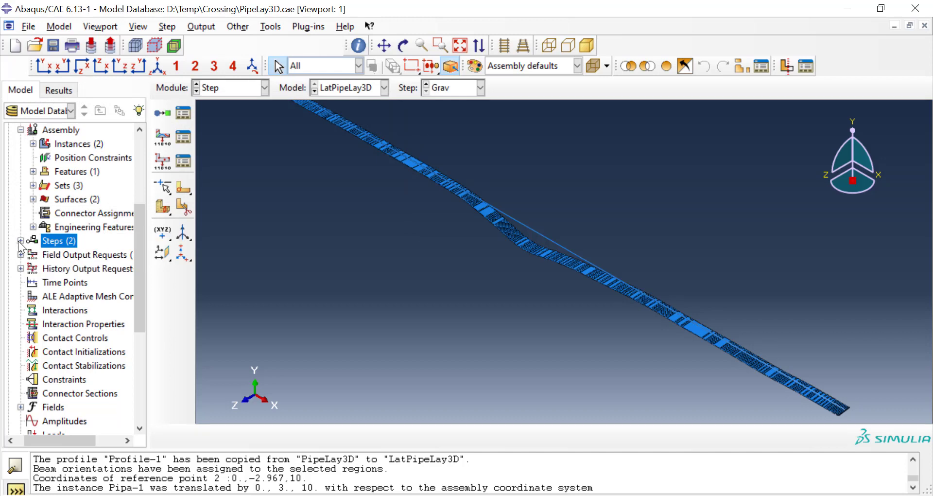
Step: Create a second Static, General analysis step named Pressure after Grav
left_click(21, 240)
double_click(57, 240)
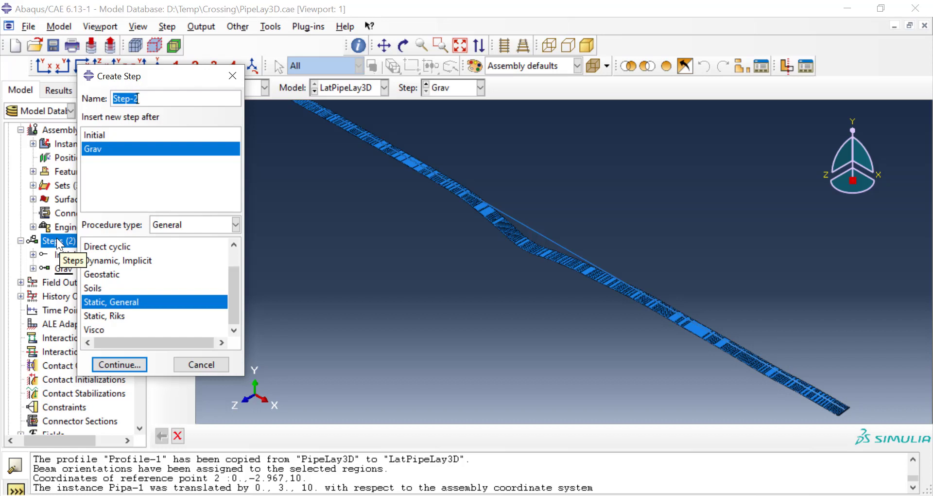
type("Pressure")
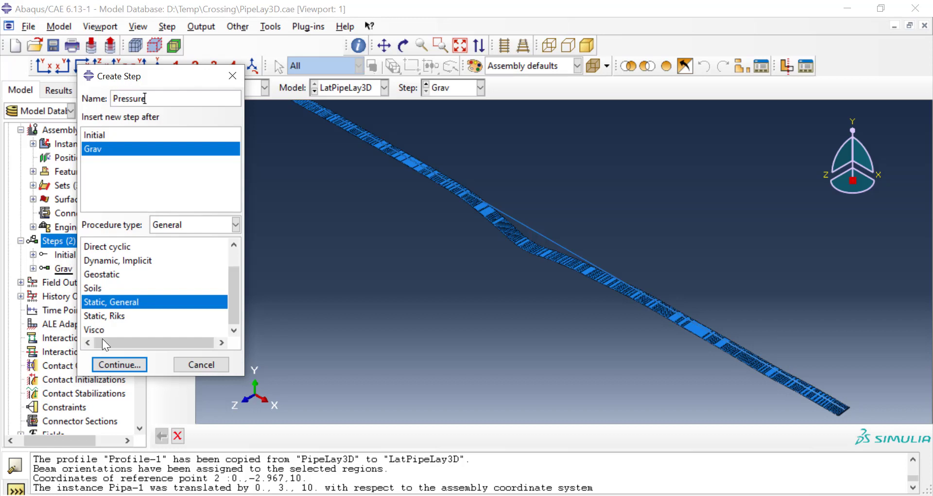
left_click(116, 365)
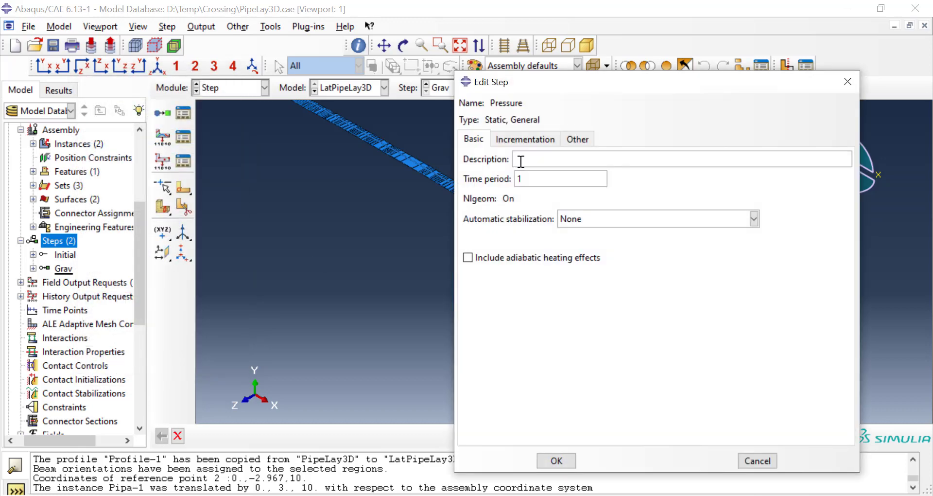
Step: Stabilize the Pressure step by dissipated energy fraction with a maximum stabilization-to-strain-energy ratio of 0
left_click(582, 220)
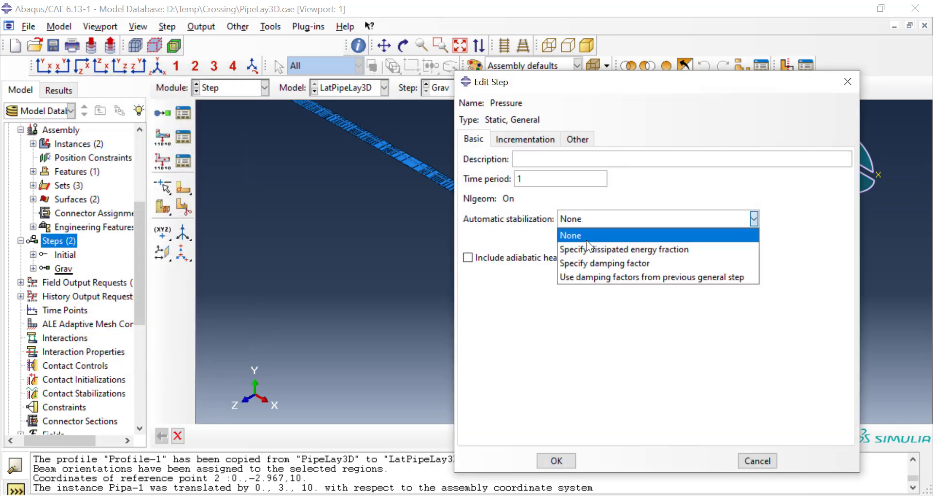
left_click(587, 244)
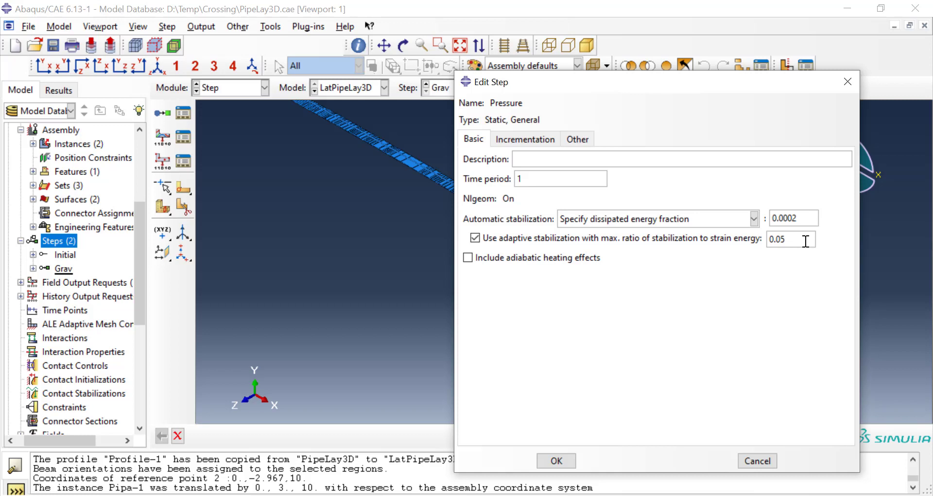
left_click_drag(804, 241, 744, 241)
type("0")
Step: Set Pressure's increment sizes to initial 0.01, minimum 1E-015 and maximum 0.1, allow 10000 increments, and accept the step
left_click(537, 138)
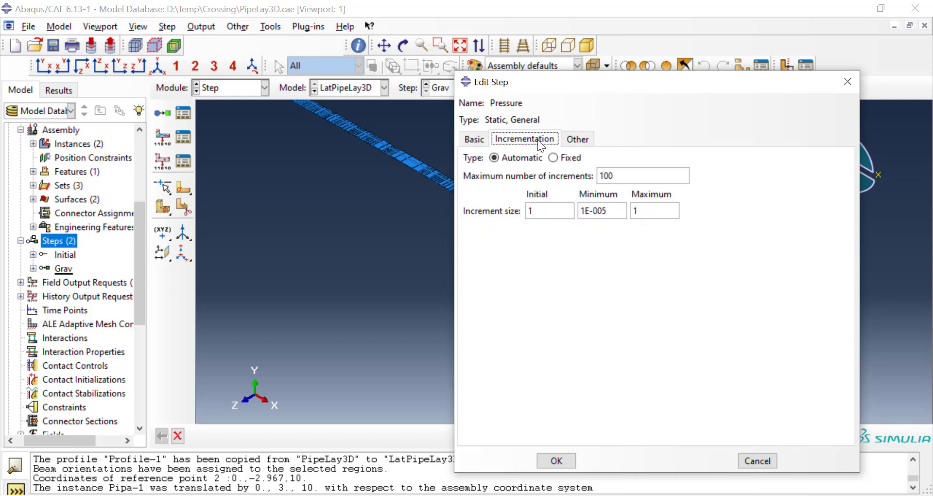
double_click(551, 213)
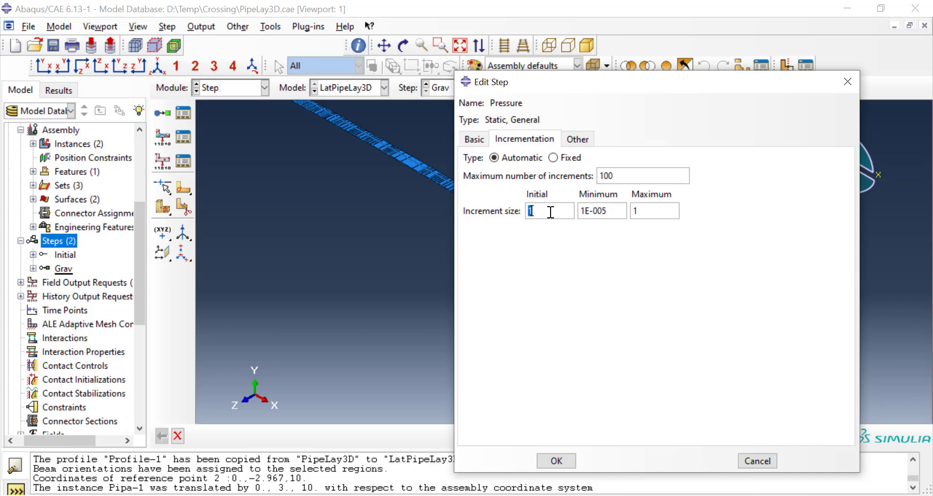
type("0.1")
key("BackSpace")
type("01")
left_click(602, 214)
key("BackSpace")
type("1")
left_click(634, 211)
type("0.")
left_click(634, 175)
type("00")
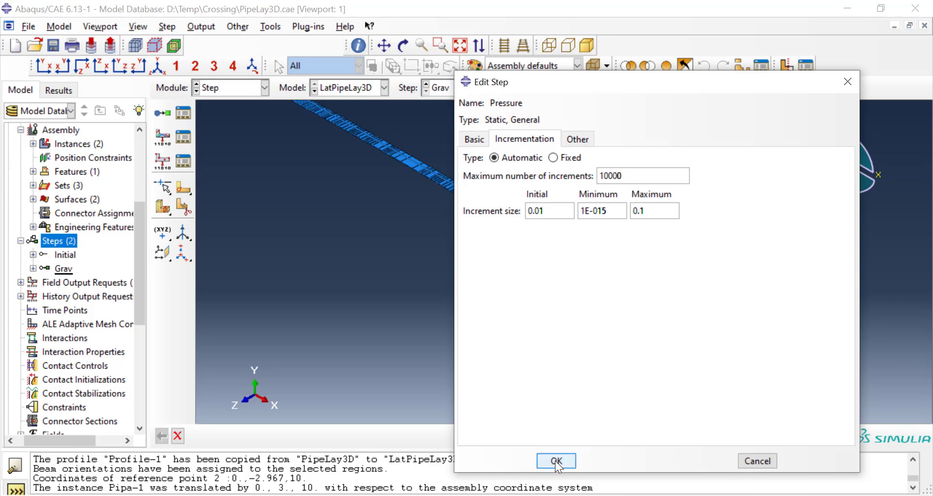
left_click(557, 462)
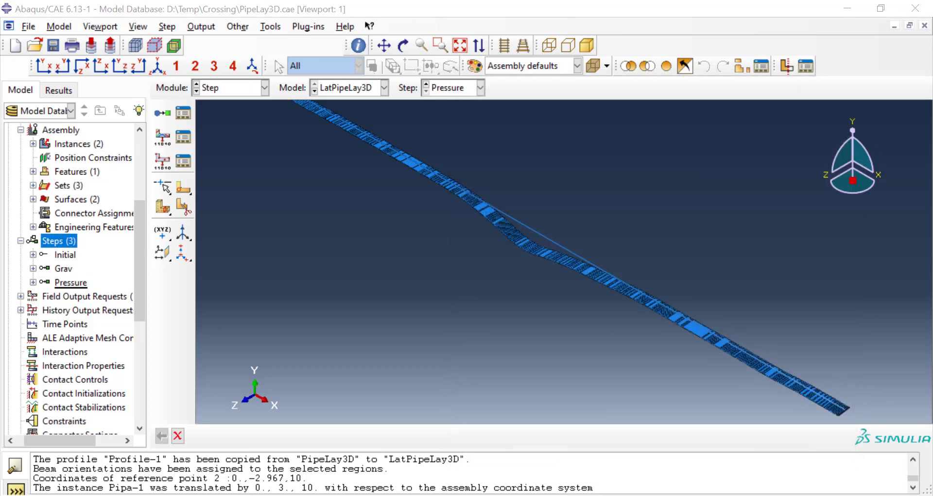
Step: Review the F-Output-1 field output request for the Pressure step and accept its preselected default variables
left_click(21, 296)
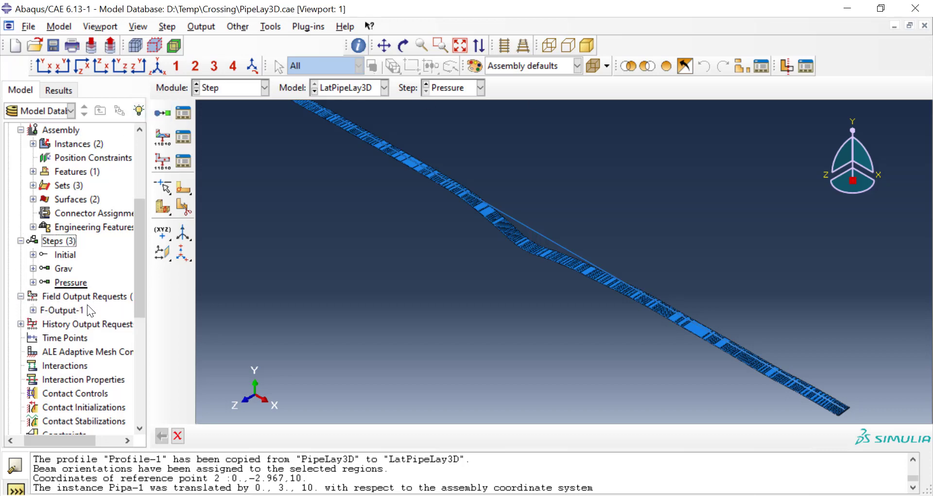
left_click(20, 324)
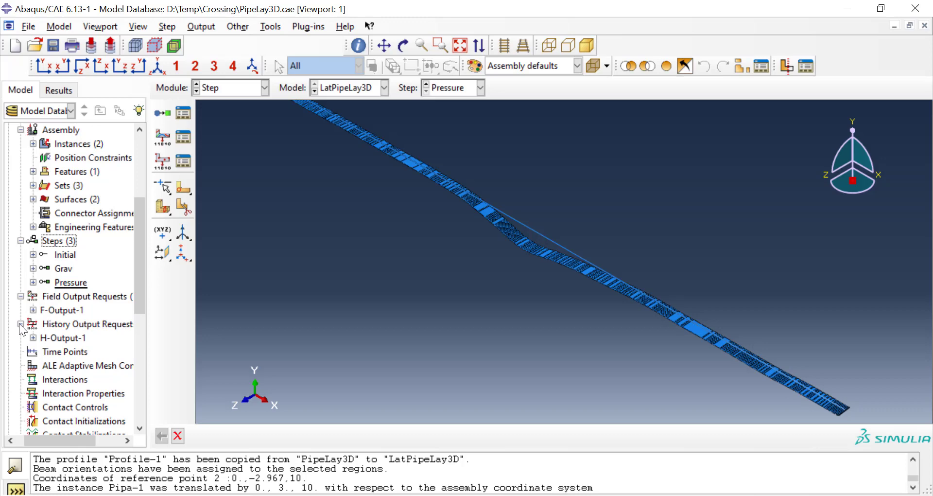
left_click(70, 312)
right_click(69, 312)
left_click(94, 340)
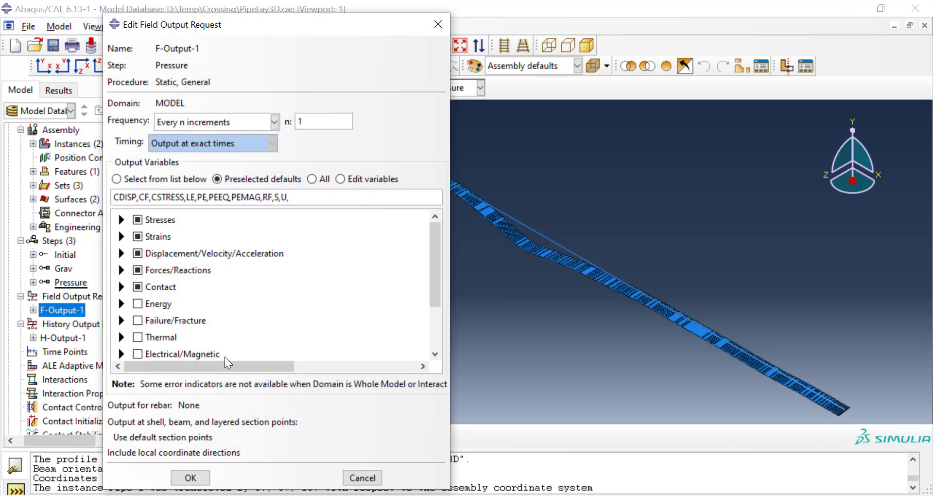
left_click(191, 478)
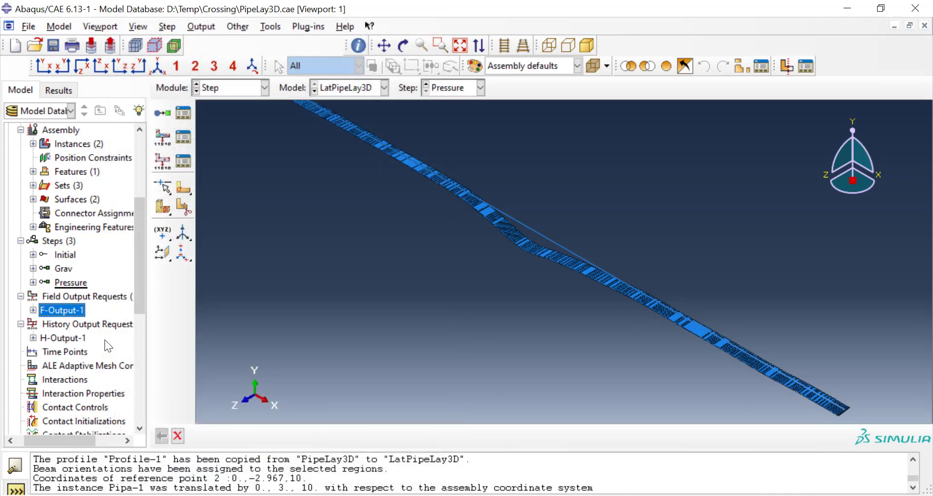
Step: Create a Contact interaction property named Seabed
scroll(104, 339, "down", 4)
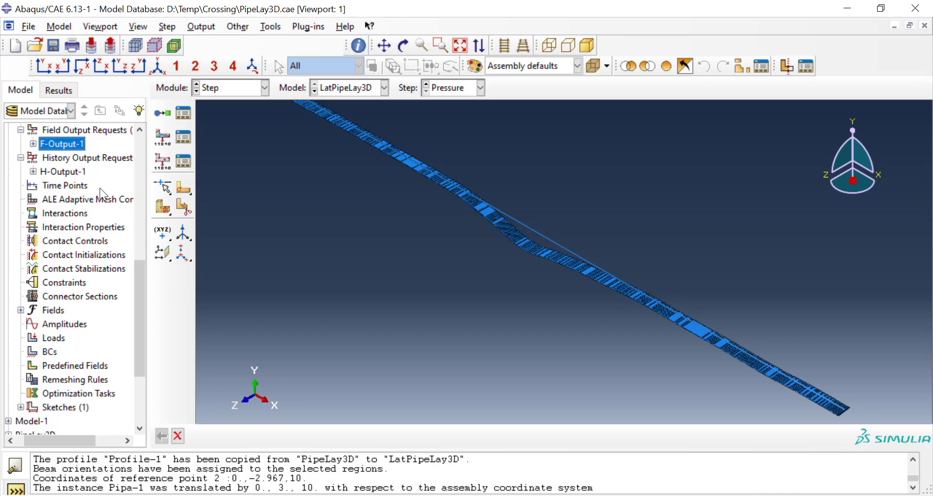
left_click(90, 230)
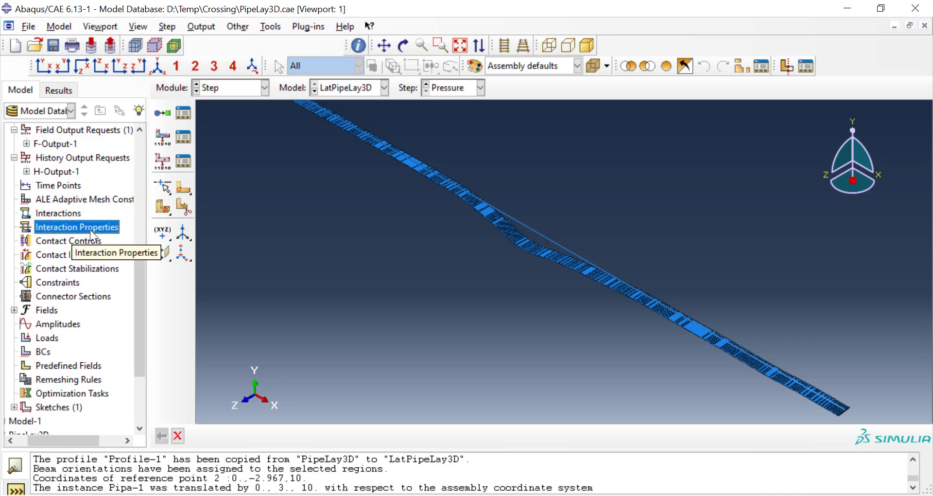
double_click(90, 229)
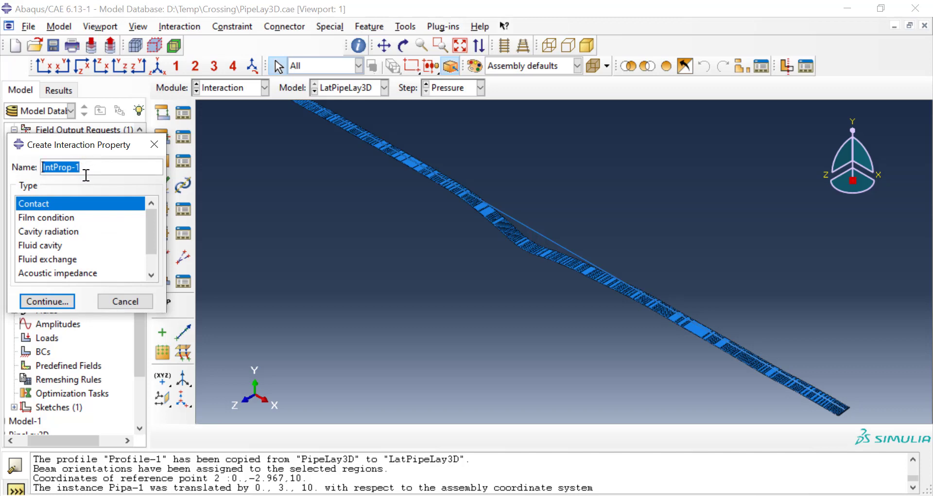
type("Seabed")
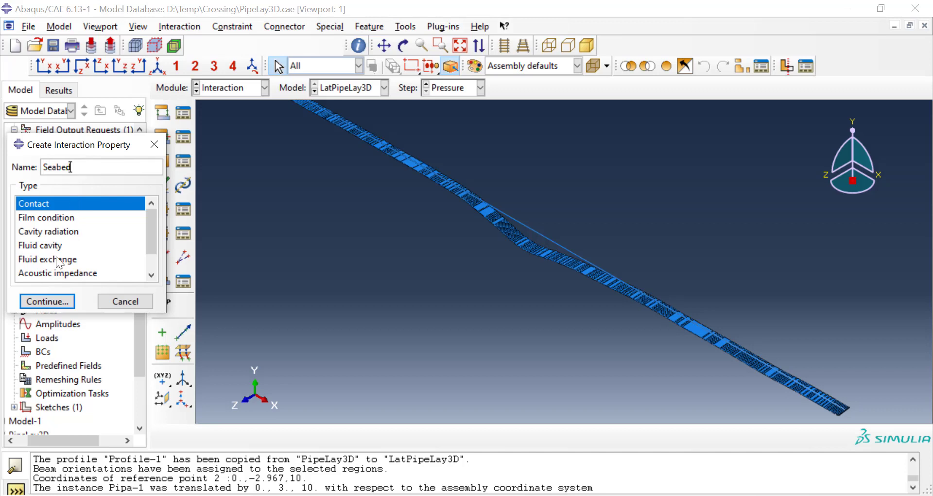
left_click(55, 302)
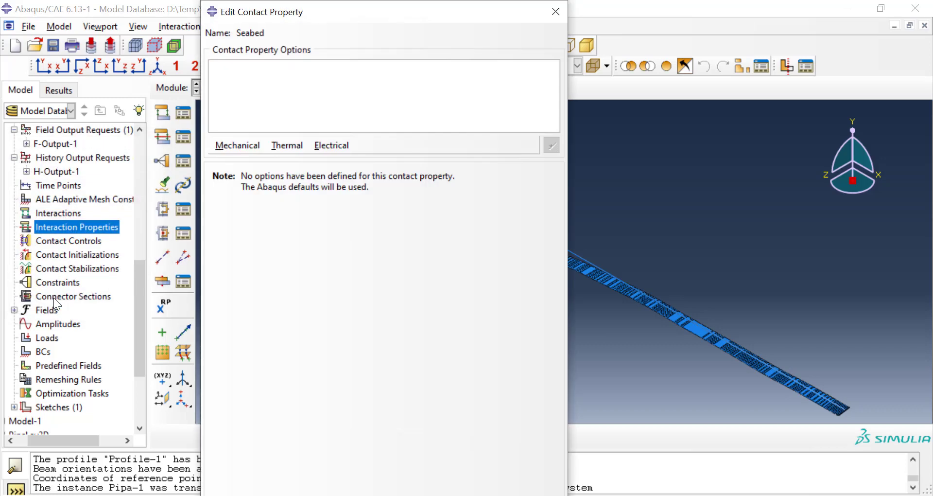
Step: Add tangential behavior to the Seabed property with isotropic Penalty friction and a friction coefficient of 0.3
left_click(222, 147)
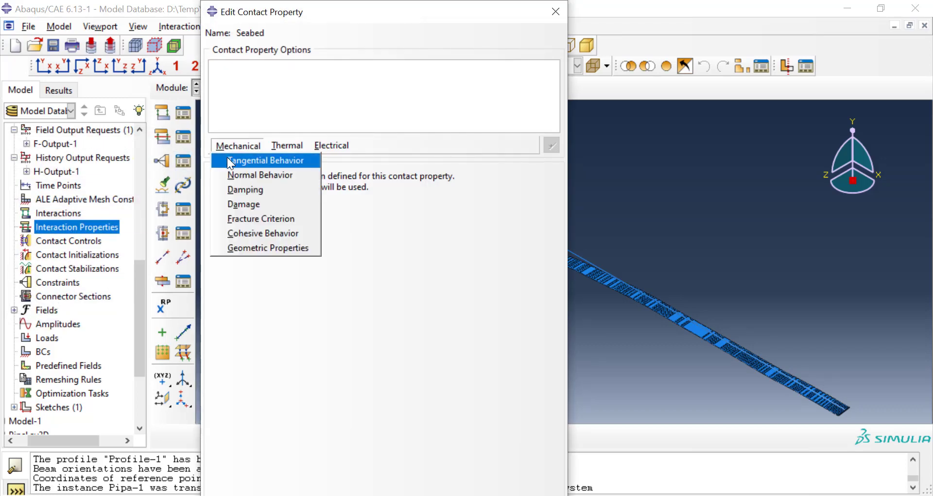
left_click(227, 158)
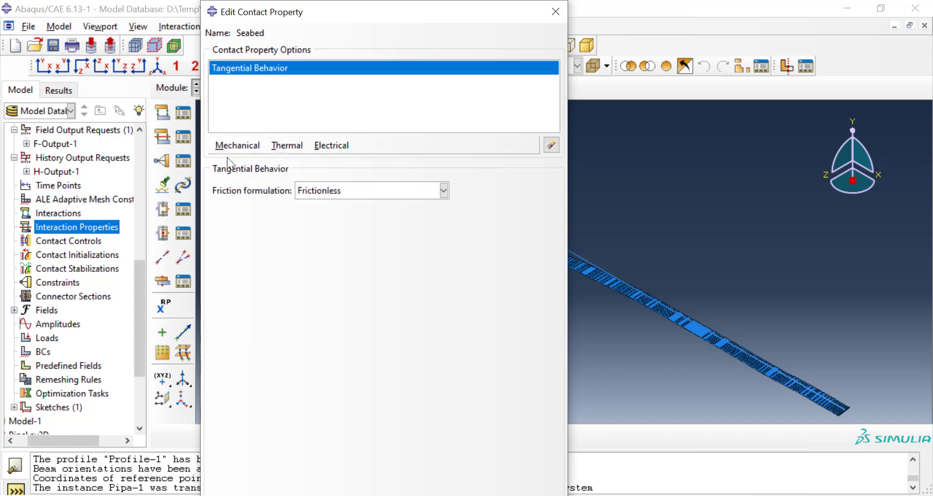
left_click(342, 188)
left_click(343, 221)
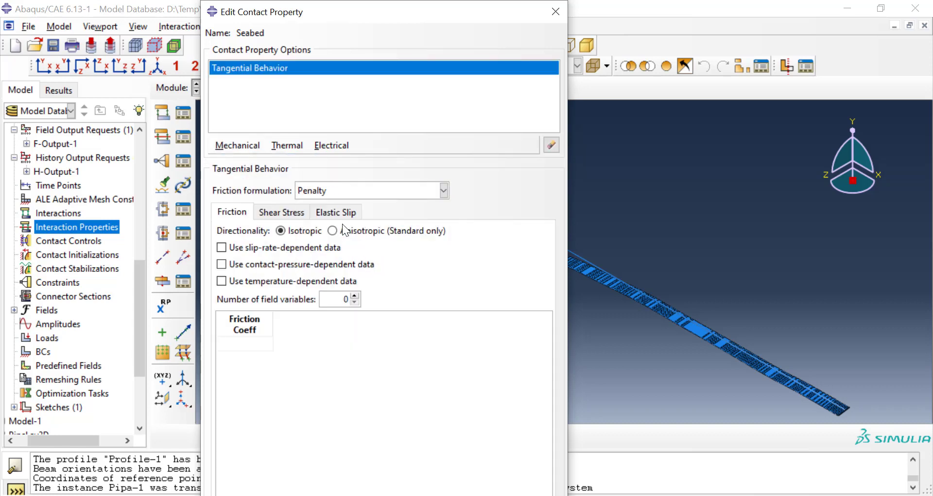
left_click(256, 341)
type("0.3")
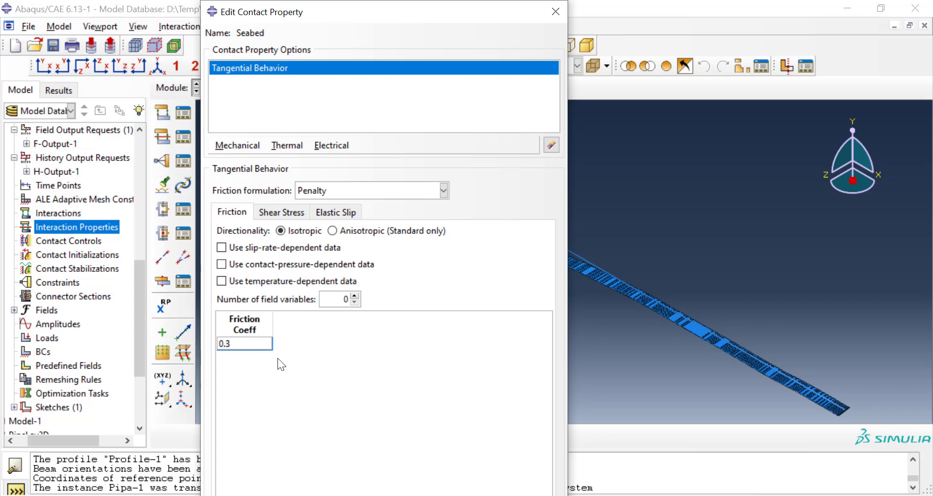
left_click(296, 384)
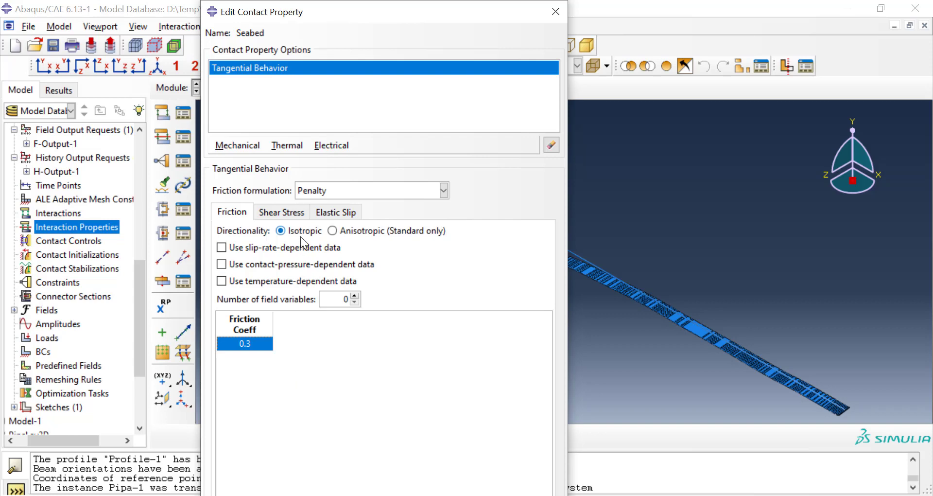
Step: Add "Hard" Contact normal behavior and default geometric properties to the Seabed contact property, and save it
left_click(255, 145)
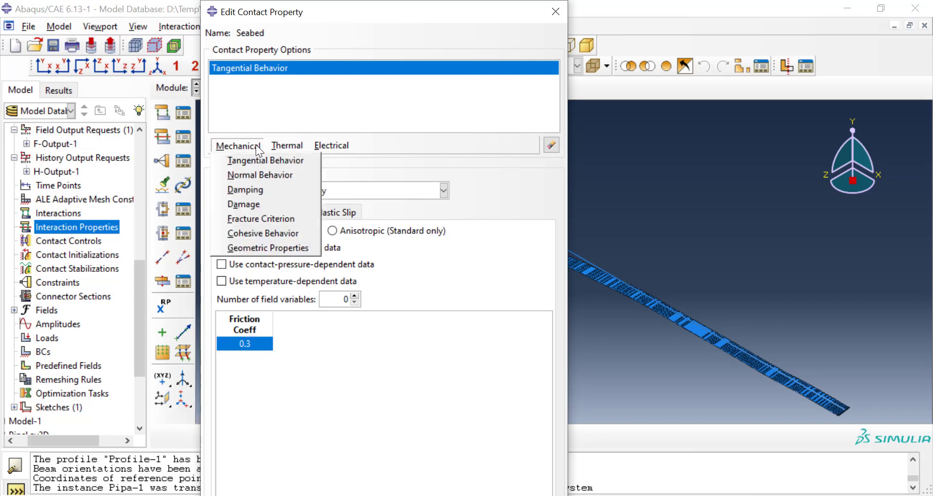
left_click(258, 175)
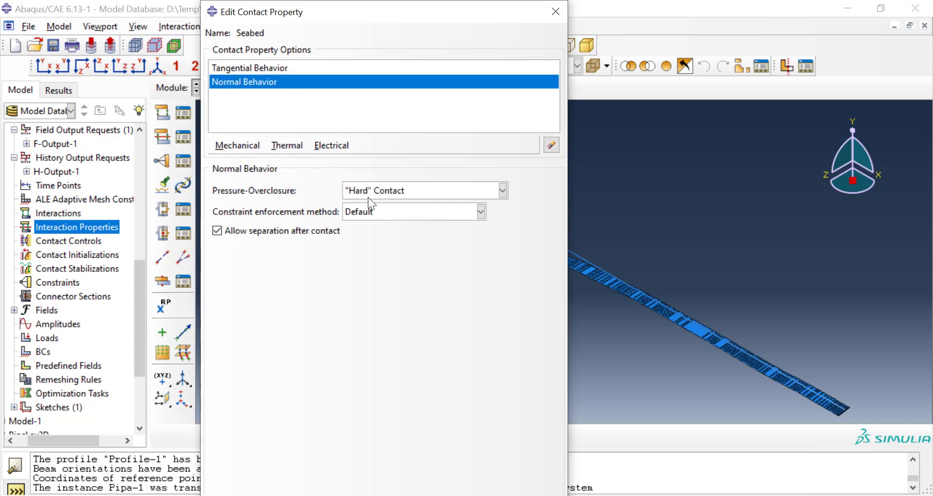
left_click(250, 145)
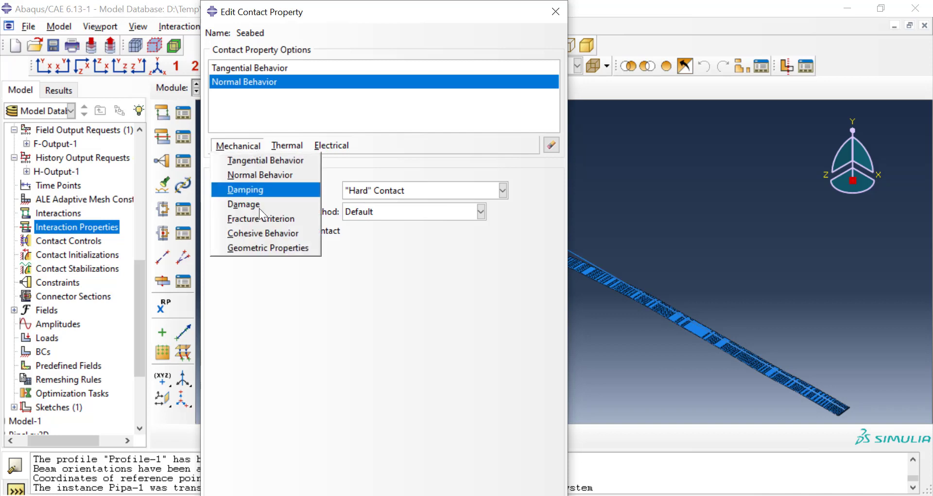
left_click(270, 248)
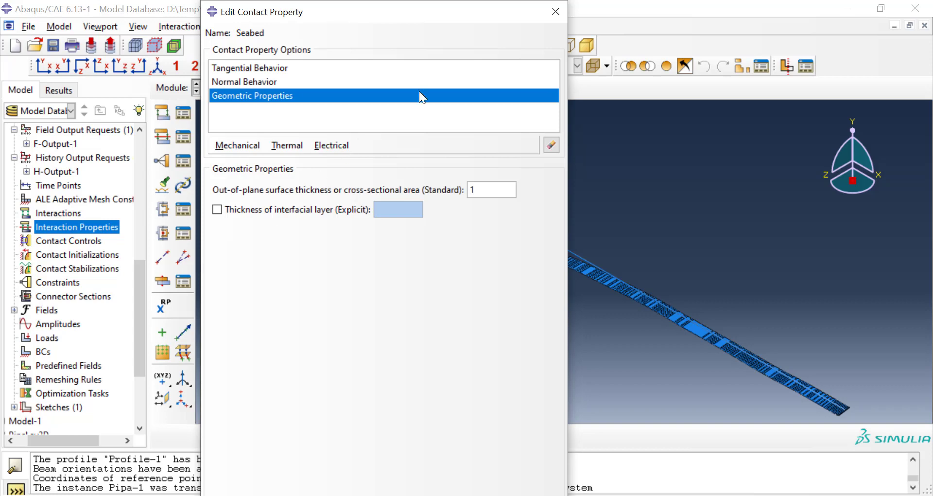
left_click(555, 19)
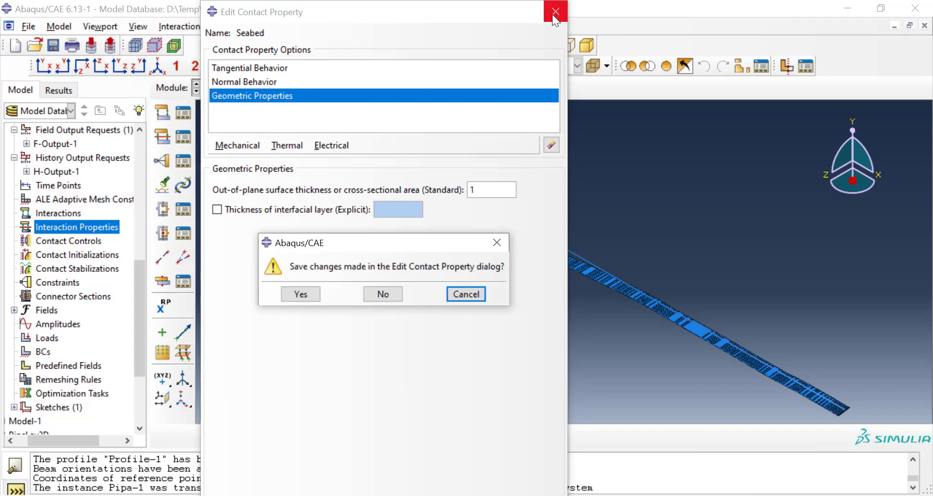
left_click(312, 296)
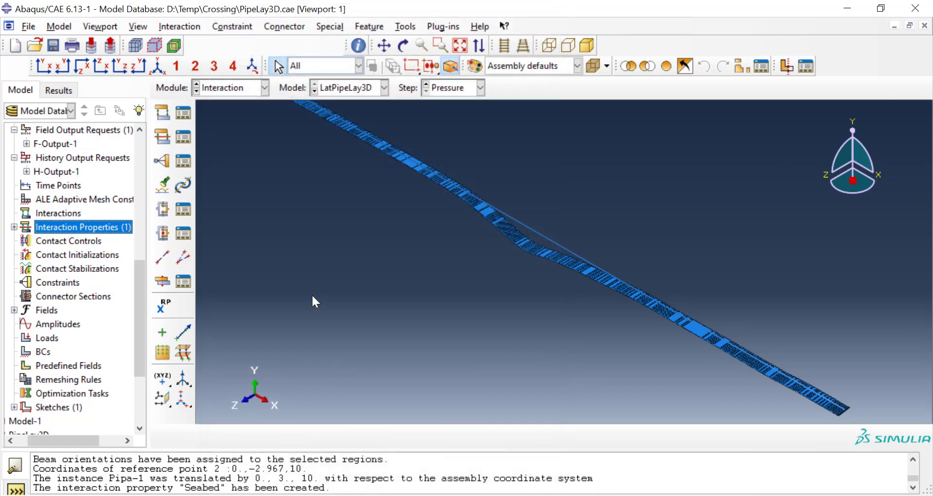
Step: Start a Surface-to-surface contact (Standard) interaction named PipeSeabed in the Initial step
double_click(75, 212)
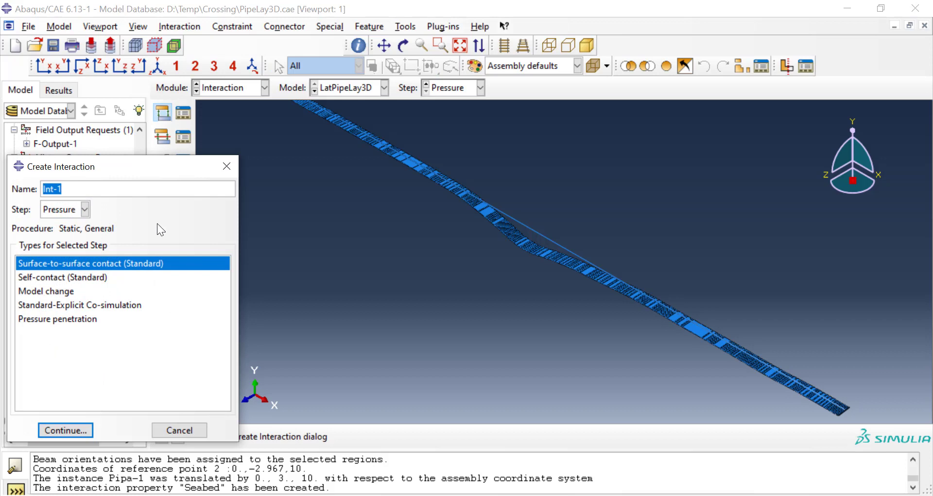
left_click(86, 209)
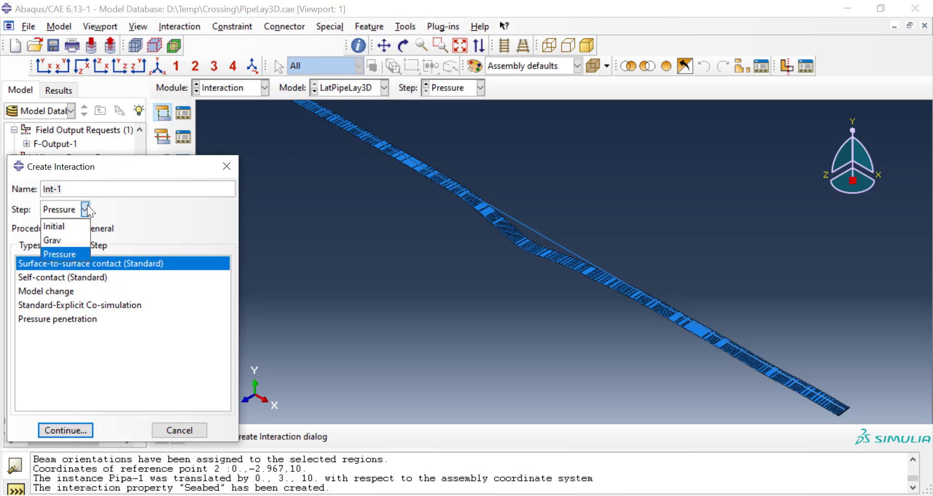
left_click(66, 241)
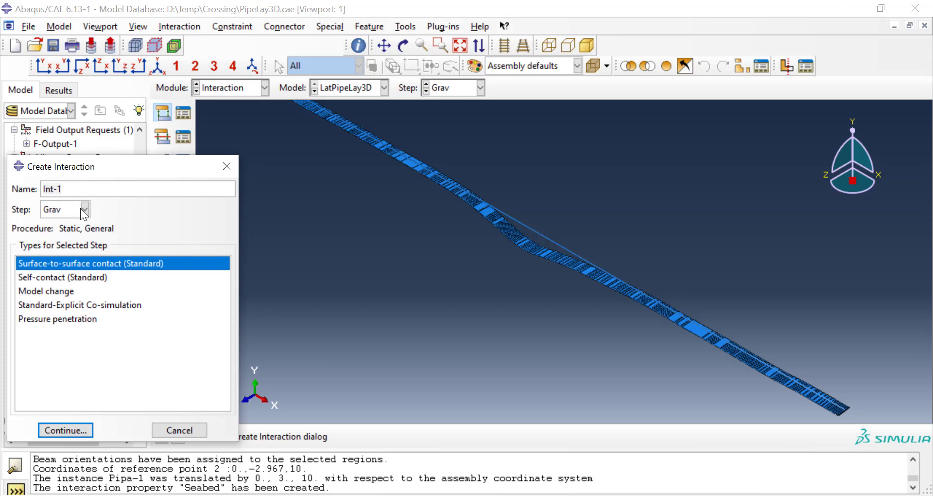
left_click(85, 209)
left_click(77, 224)
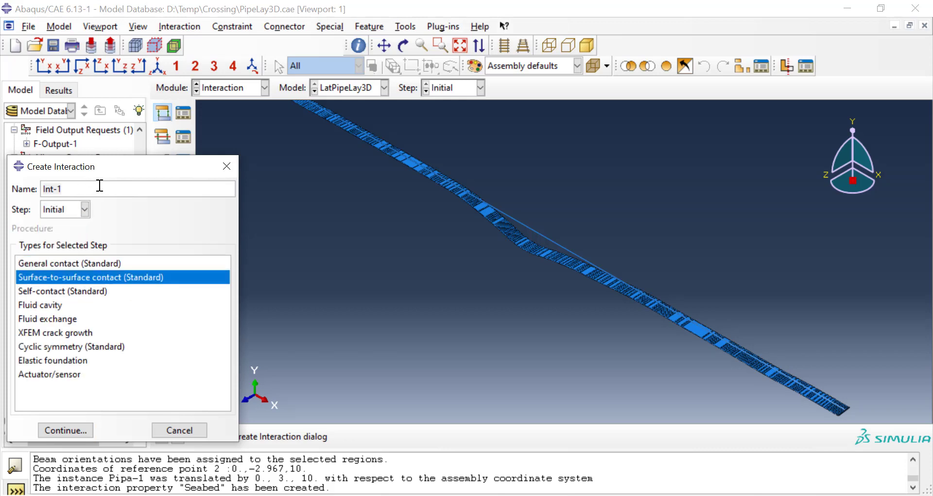
triple_click(109, 192)
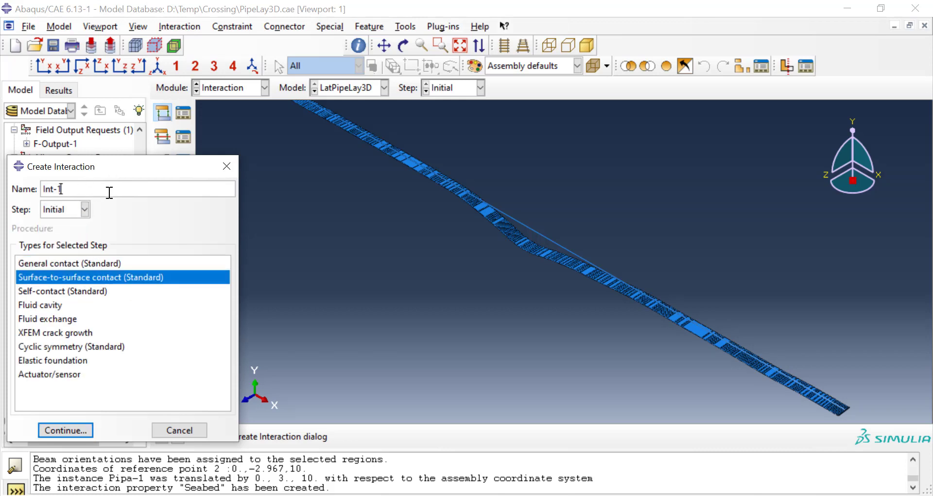
type("PipeSeabed")
left_click(65, 429)
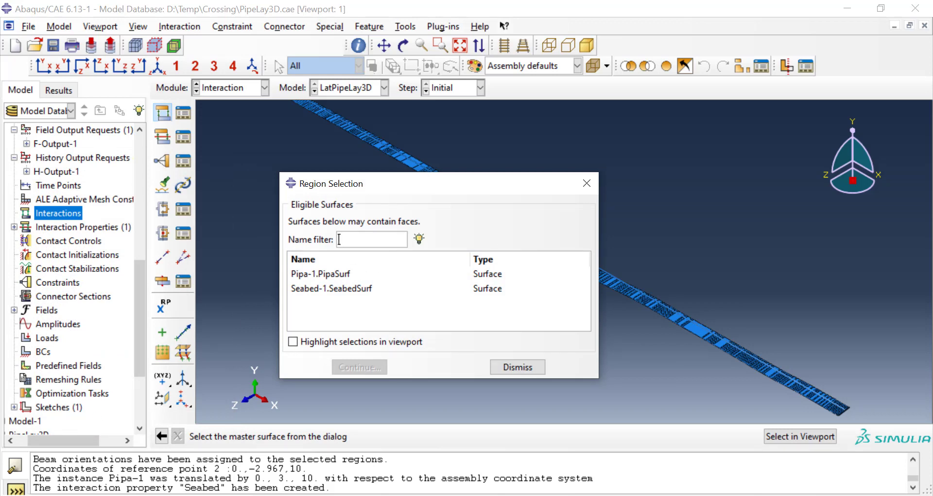
Step: Assign Seabed-1.SeabedSurf as the master surface, with selections highlighted in the viewport
left_click(800, 436)
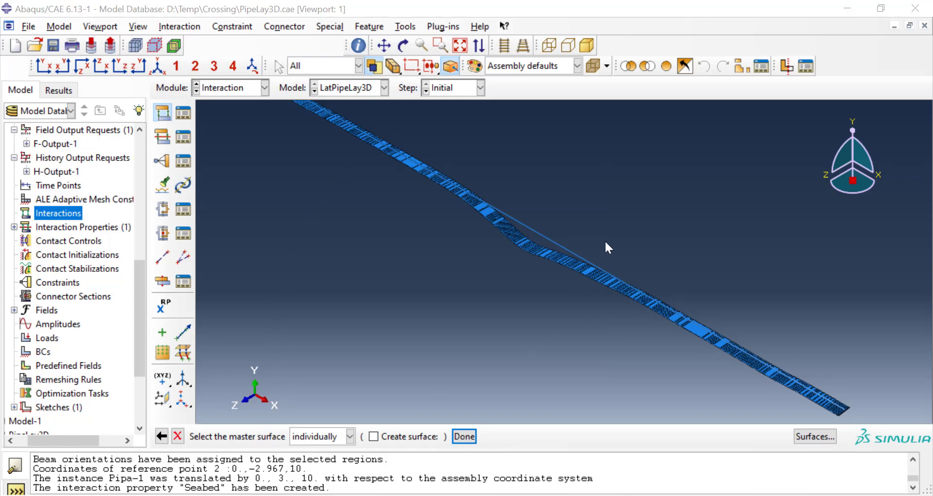
left_click(823, 436)
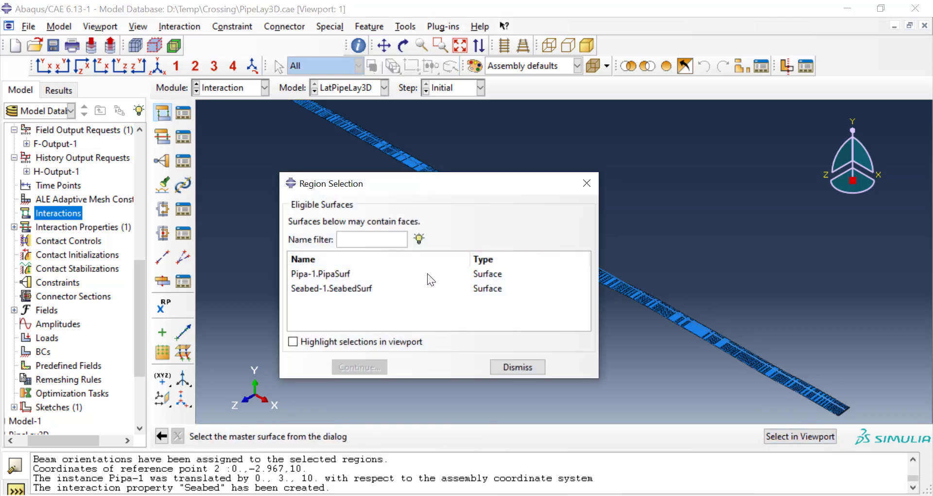
left_click(367, 288)
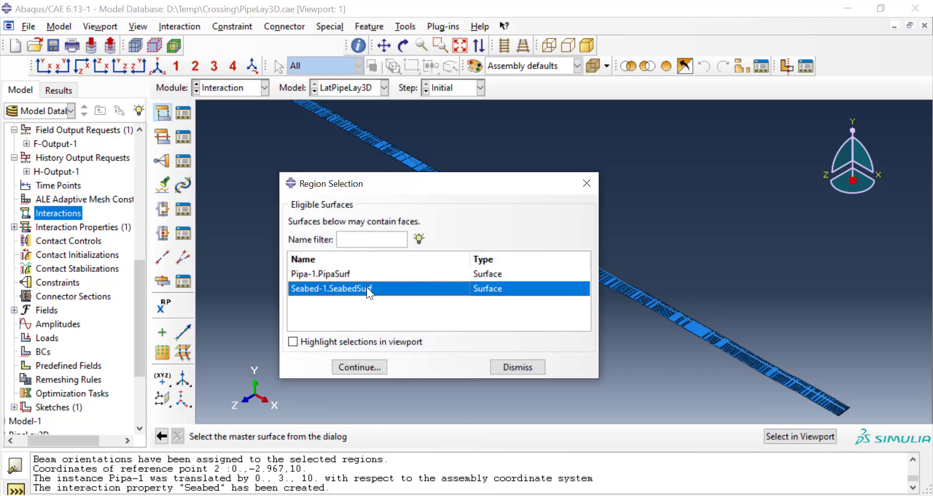
left_click(316, 342)
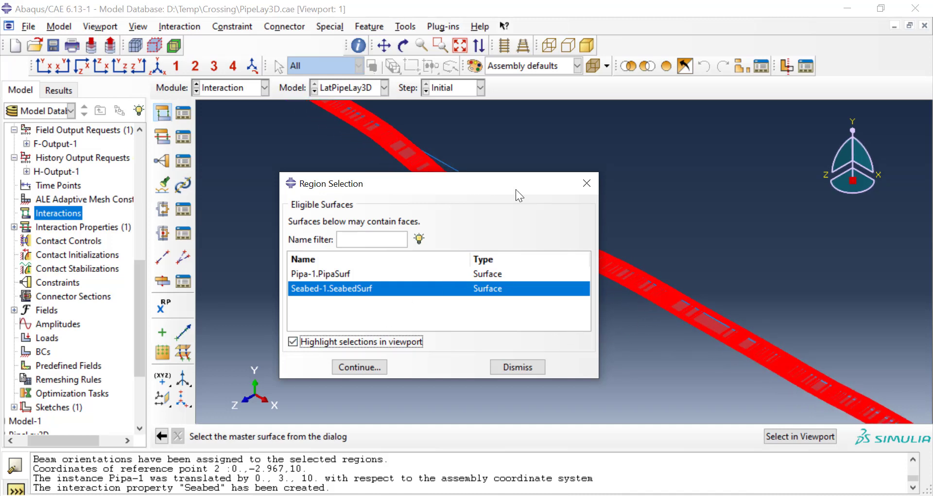
left_click_drag(515, 189, 287, 139)
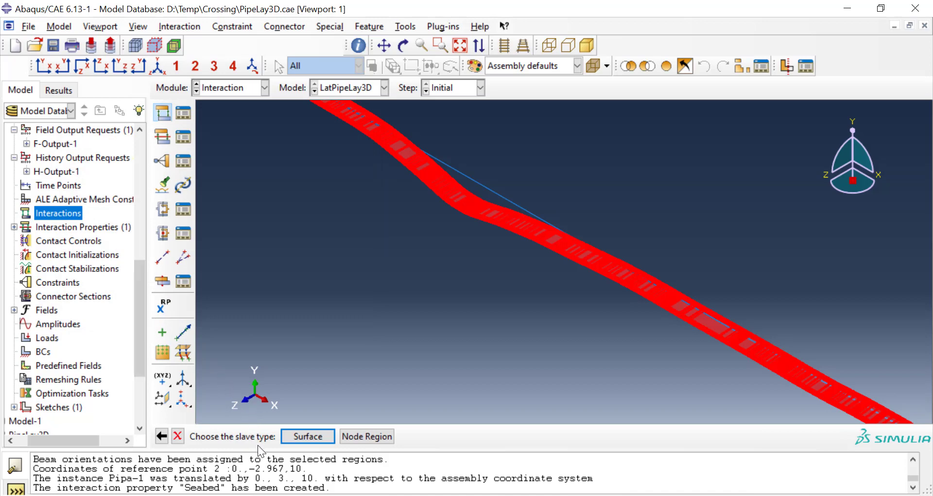
Step: Assign Pipa-1.PipaSurf as the slave surface and accept the interaction with finite sliding and the Seabed contact property
left_click(321, 436)
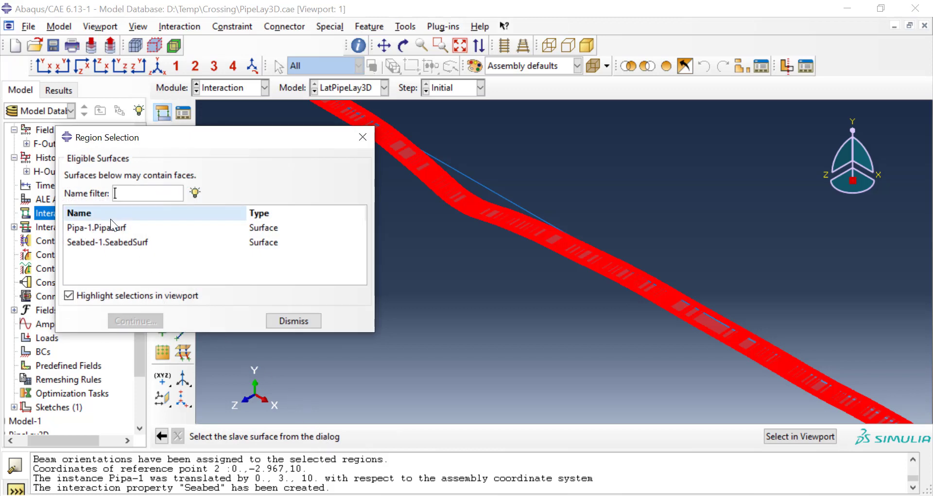
left_click(110, 226)
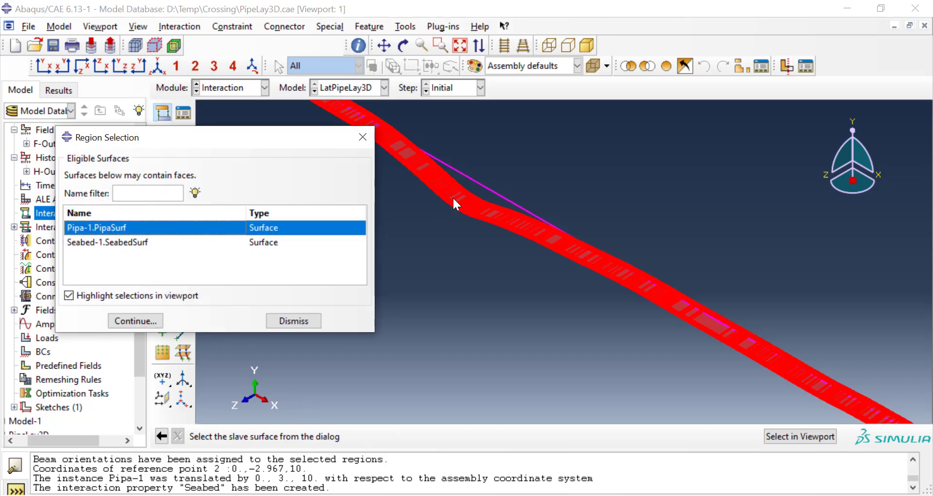
left_click(136, 323)
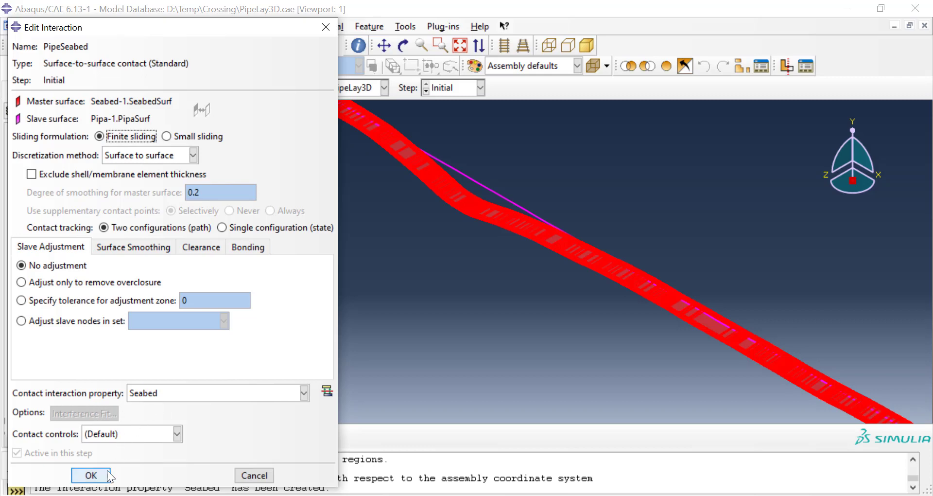
left_click(91, 475)
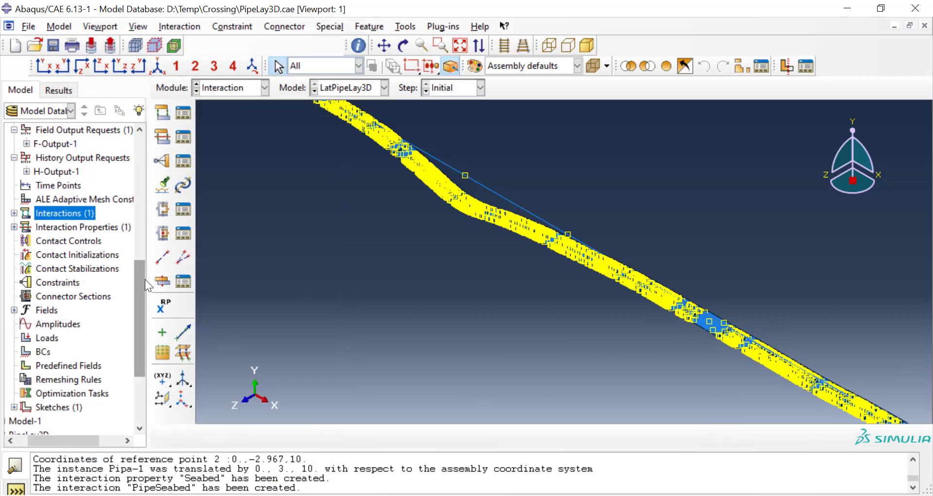
Step: Create Abaqus/Standard contact controls with automatic stabilization and a factor of 0.001
scroll(112, 262, "down", 2)
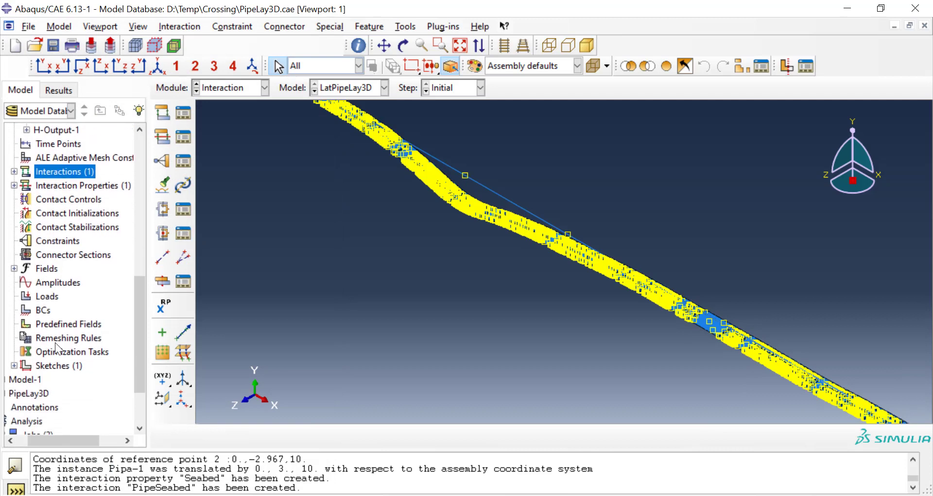
left_click_drag(69, 444, 61, 438)
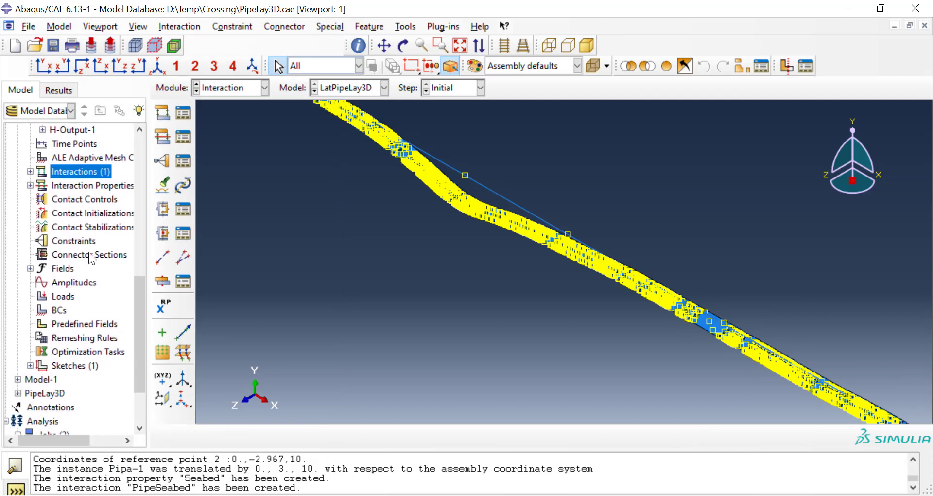
double_click(93, 200)
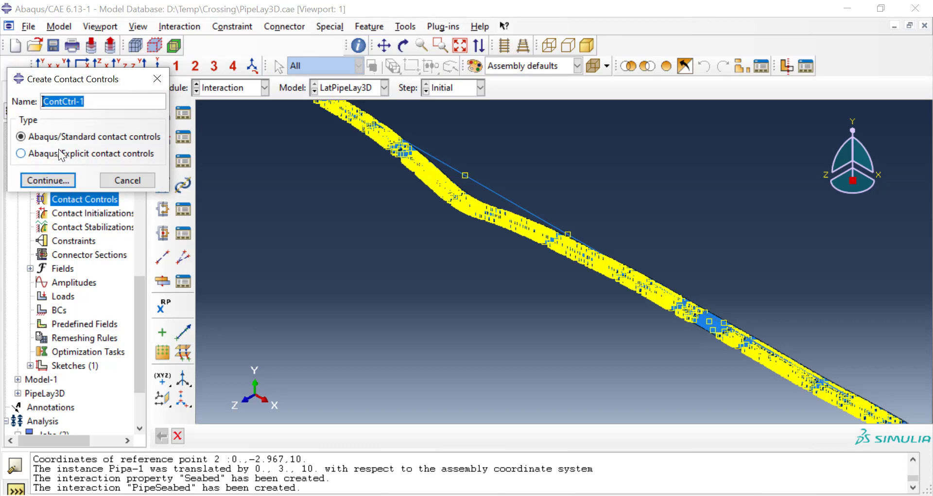
left_click(56, 181)
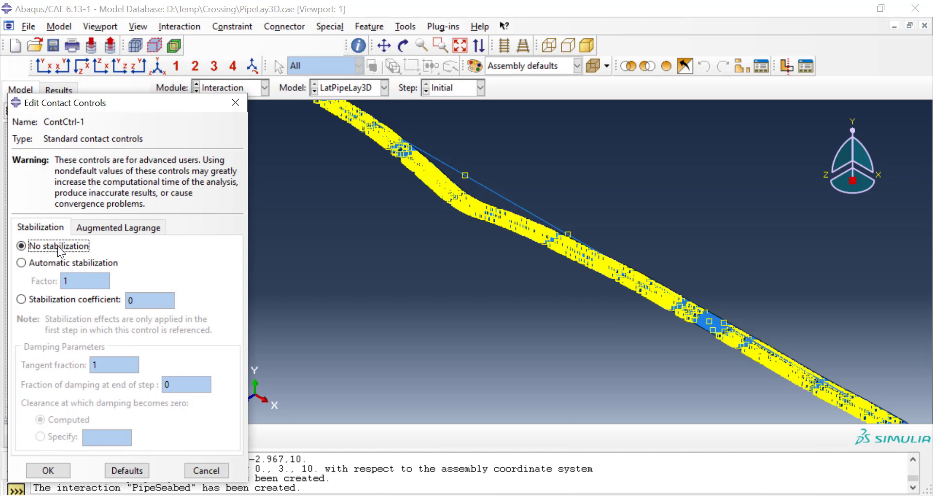
left_click(55, 261)
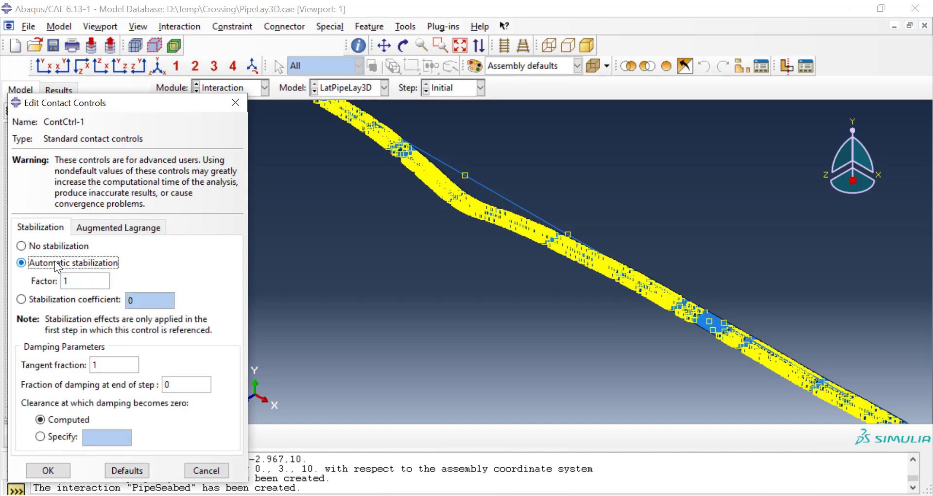
double_click(78, 281)
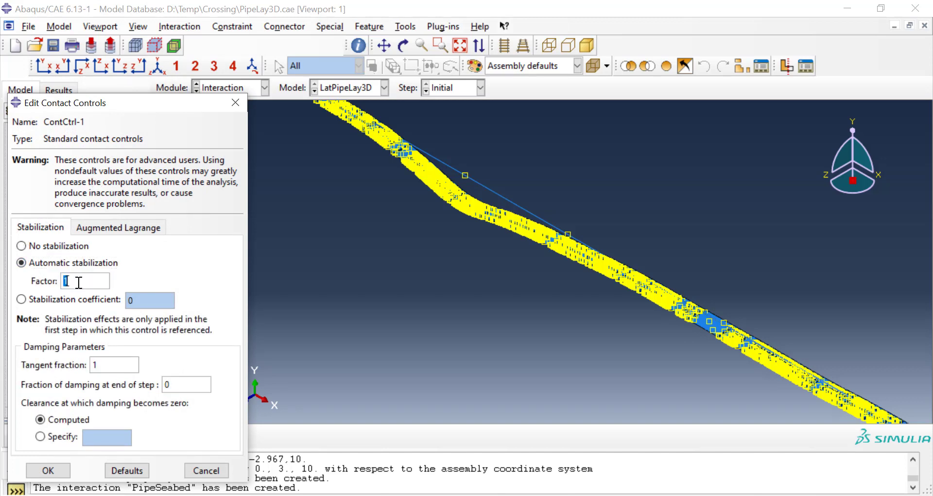
type("0.001")
left_click(48, 471)
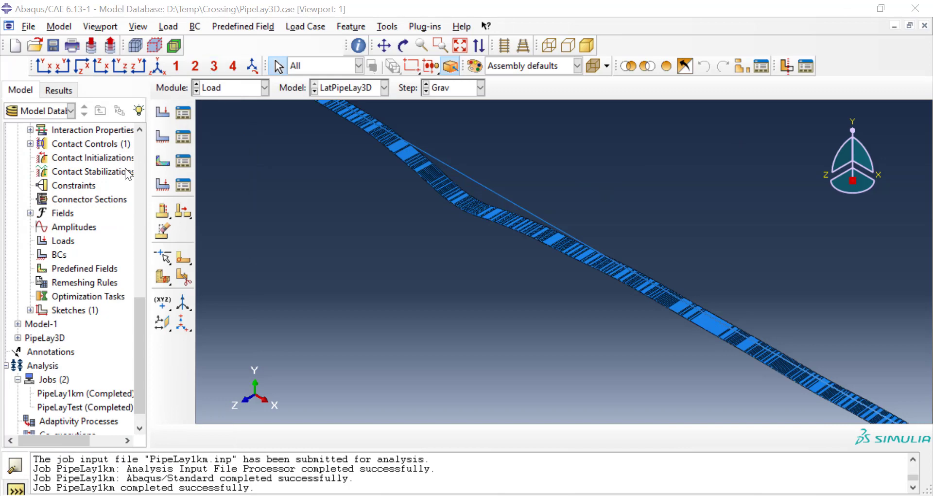
Step: Create a gravity load named Grav in the Grav step for the whole model, with Component 2 set to -9.81
double_click(69, 237)
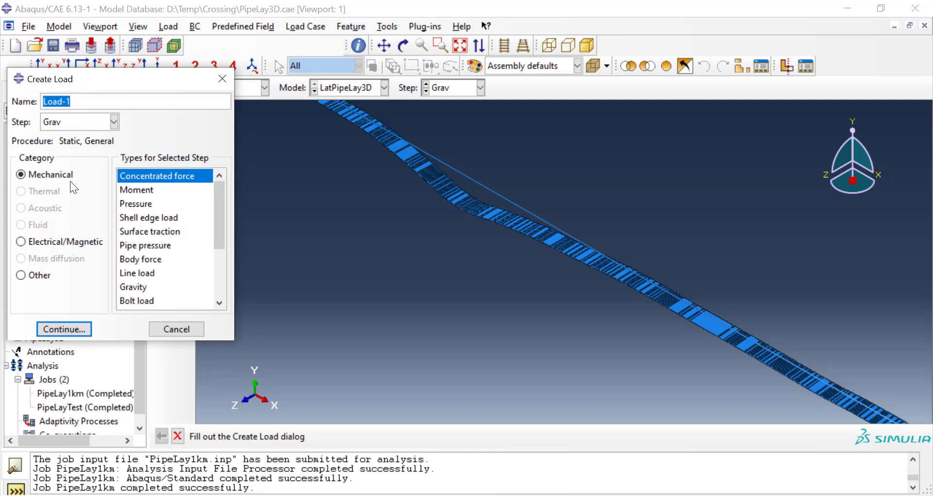
type("Grav")
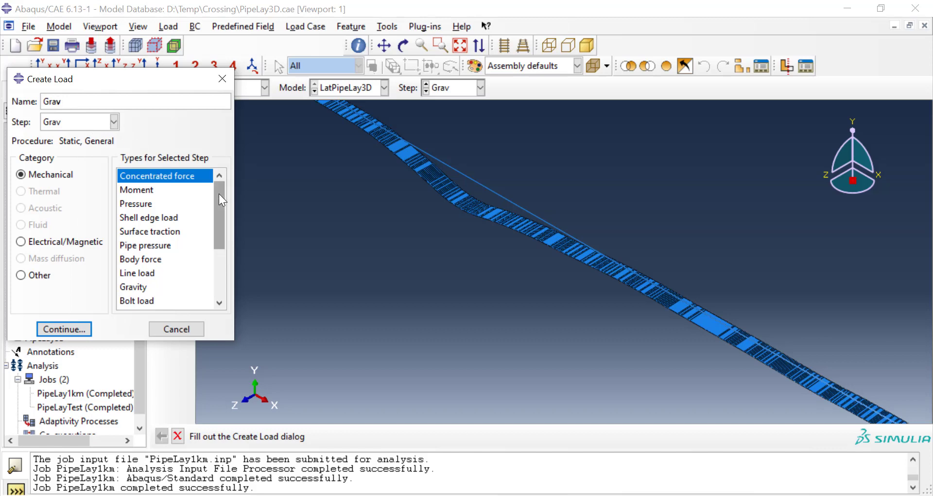
left_click_drag(218, 193, 217, 205)
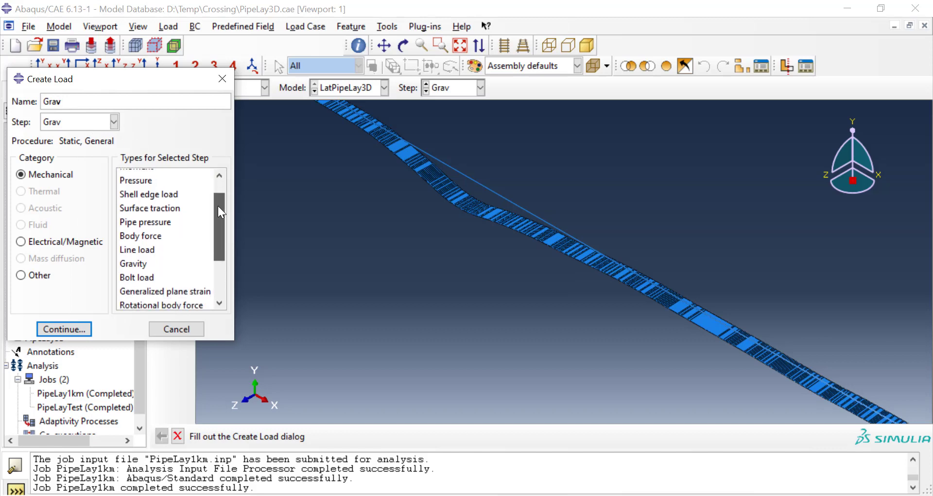
left_click(138, 262)
left_click(81, 329)
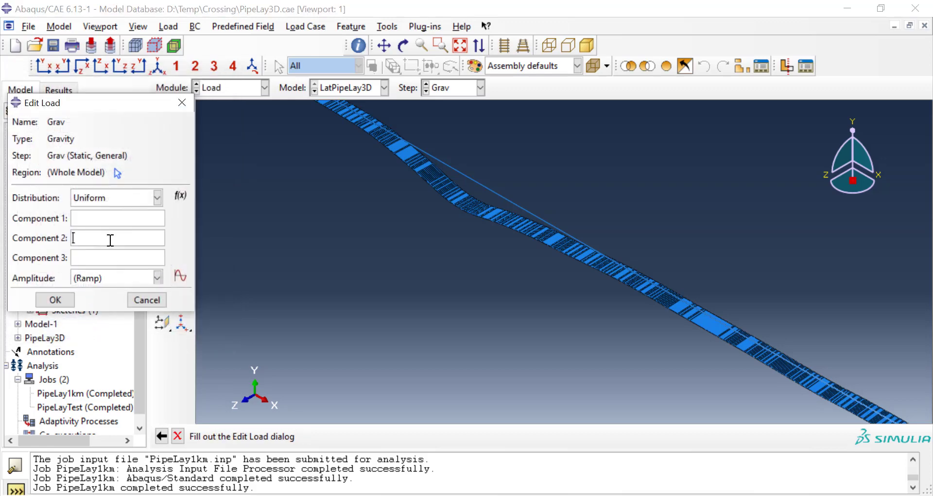
type("-9.81")
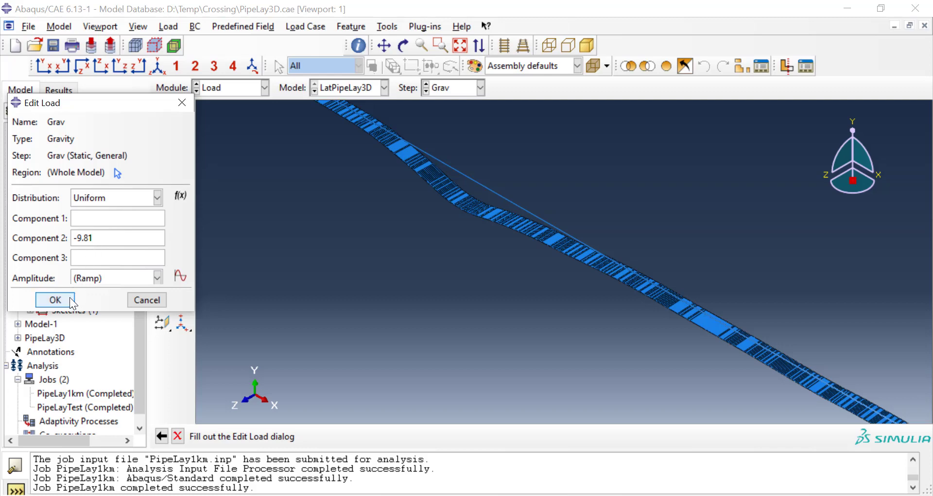
left_click(55, 300)
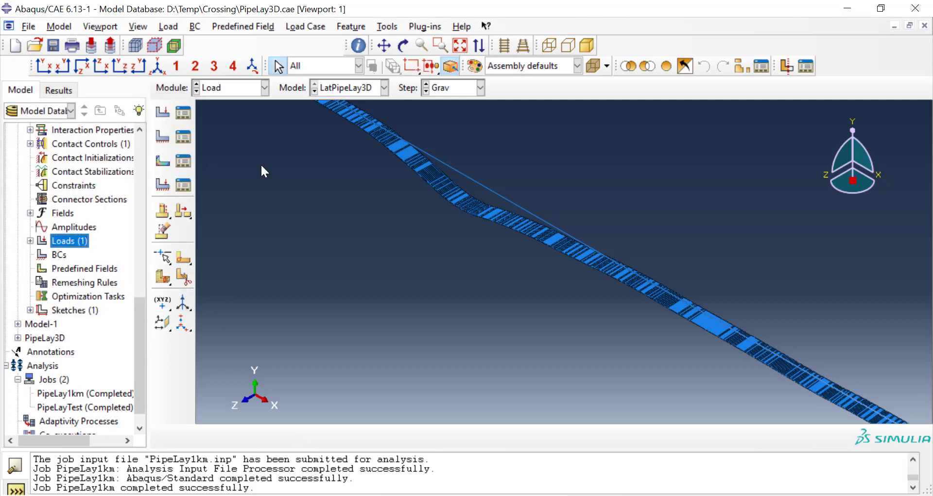
Step: Start a mechanical Pipe pressure load named Pressure in the Pressure step
scroll(462, 303, "down", 3)
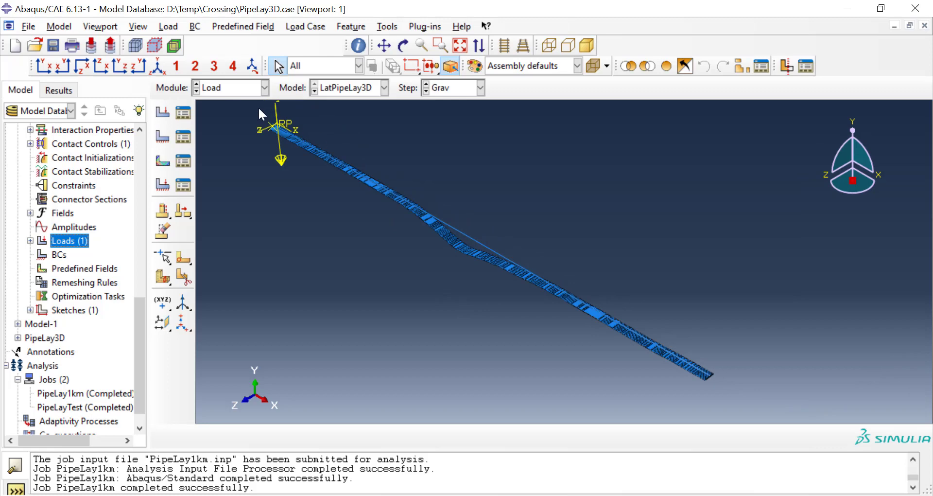
scroll(243, 104, "up", 4)
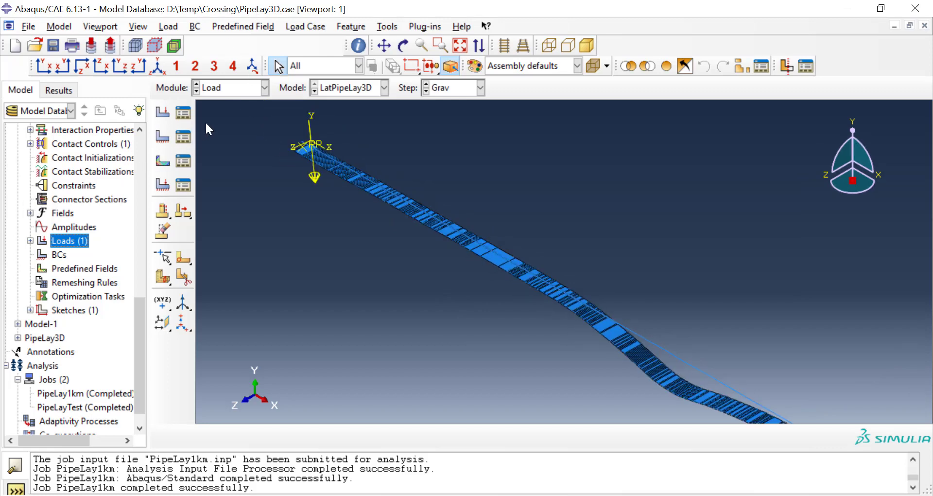
left_click(185, 116)
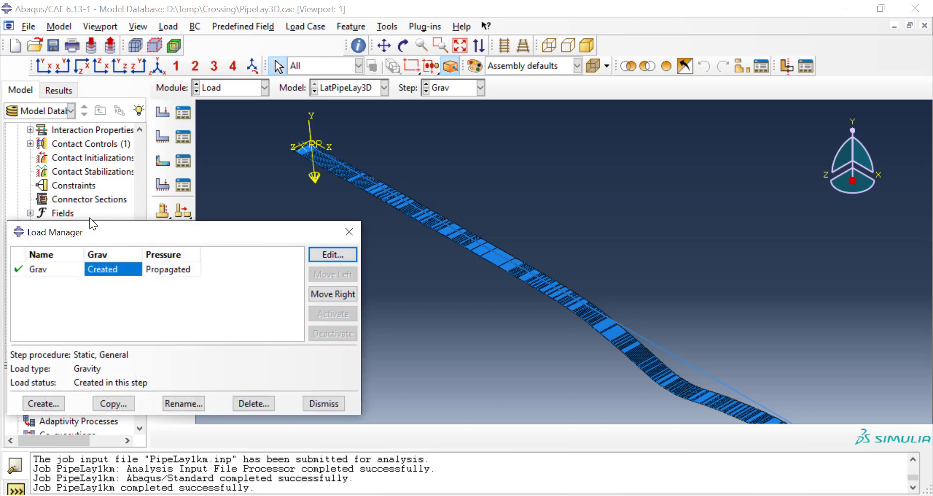
left_click(55, 404)
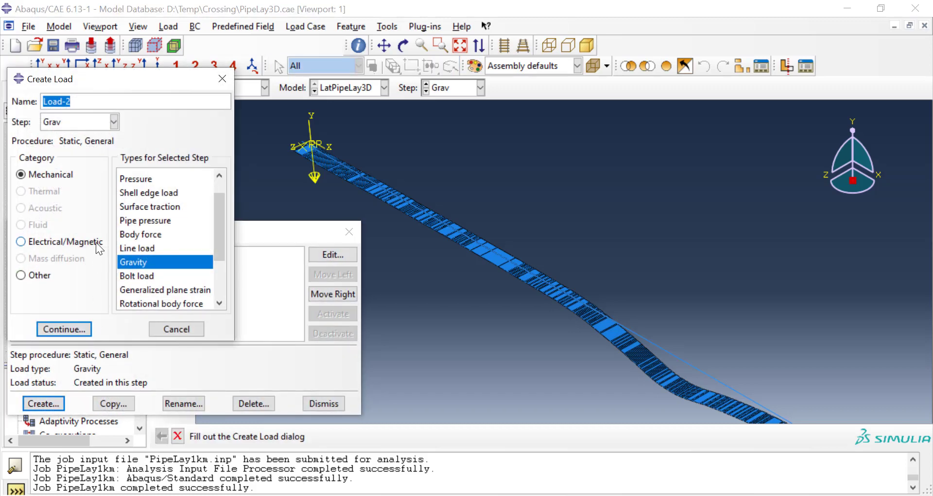
type("Pressure")
left_click(107, 122)
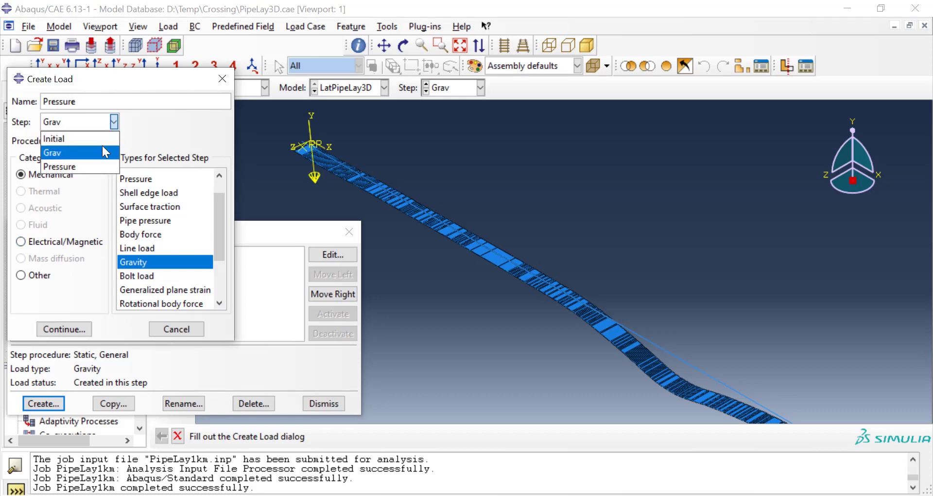
left_click(101, 167)
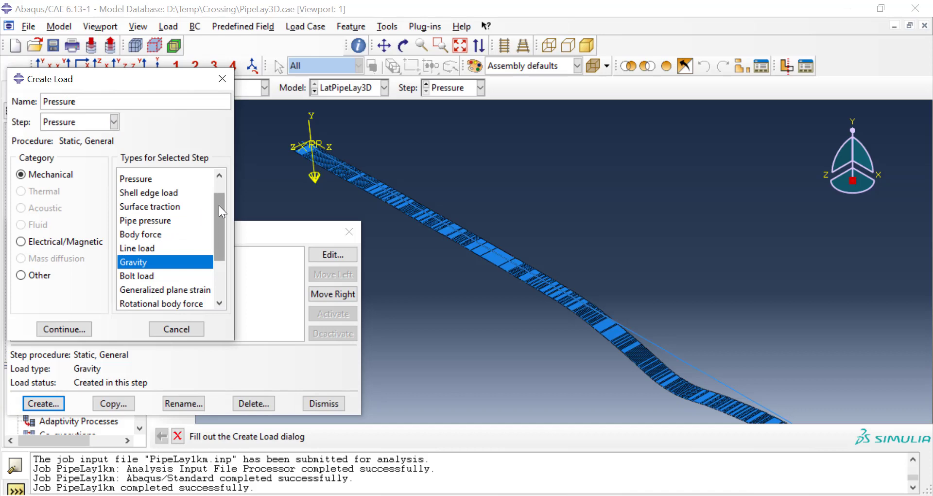
mouse_move(218, 205)
left_mouse_down()
mouse_move(216, 250)
mouse_move(215, 207)
left_mouse_up()
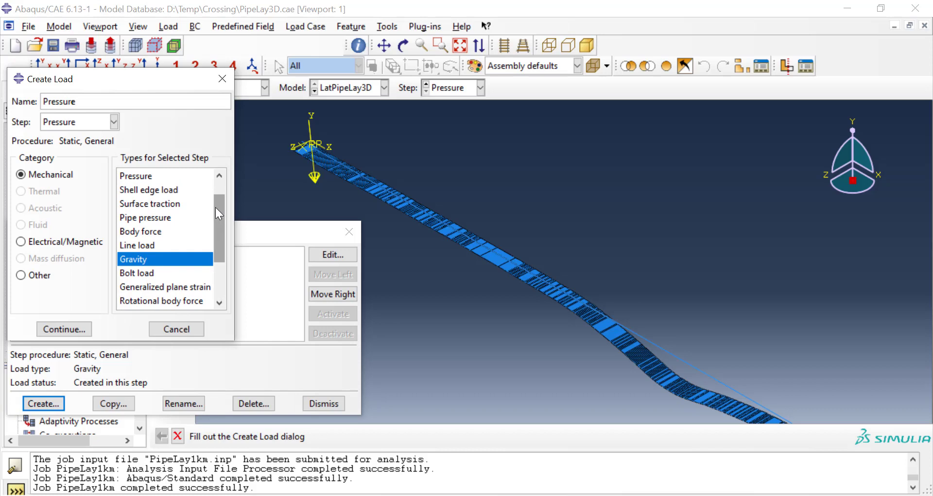
left_click(167, 220)
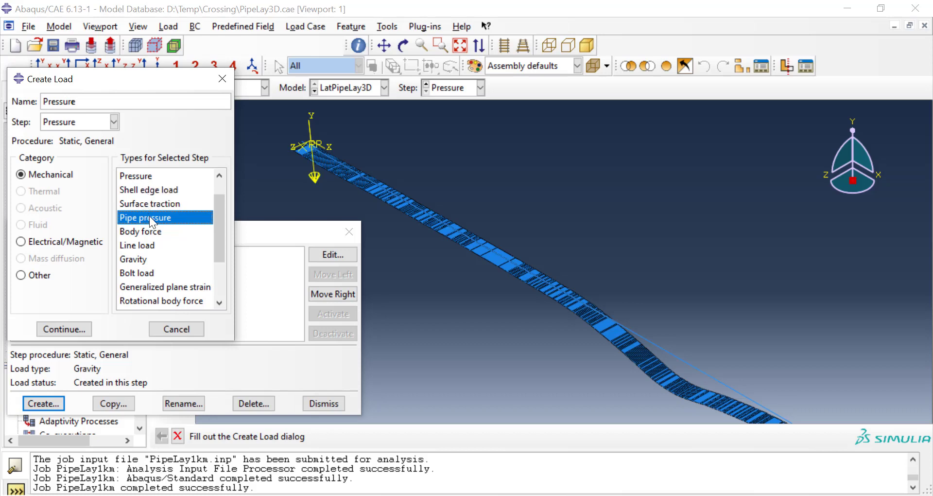
left_click(85, 328)
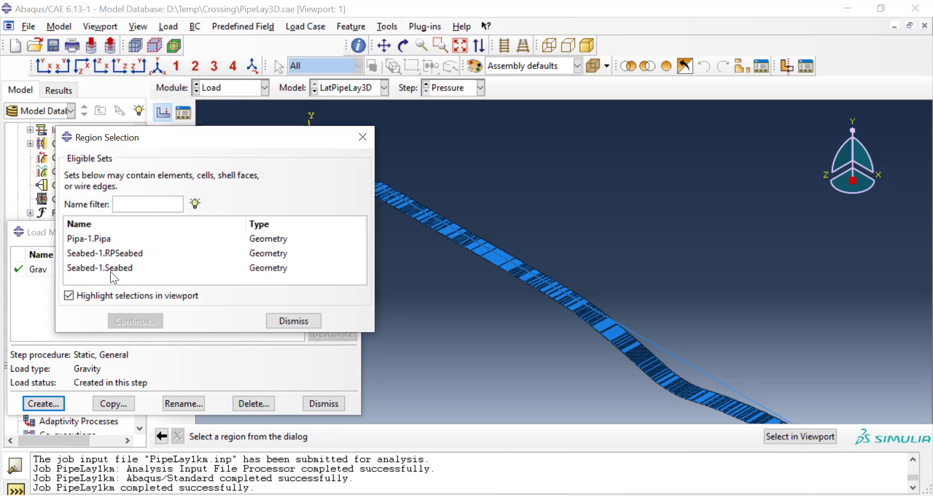
Step: Apply the internal pipe pressure to Pipa-1.Pipa with an effective diameter of 0.783 and the copied magnitude, and close the load manager
left_click(104, 238)
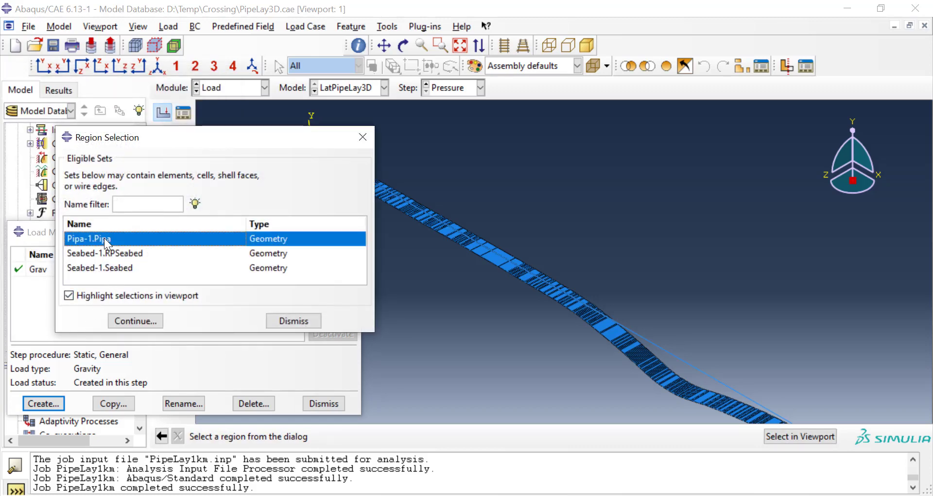
left_click(139, 321)
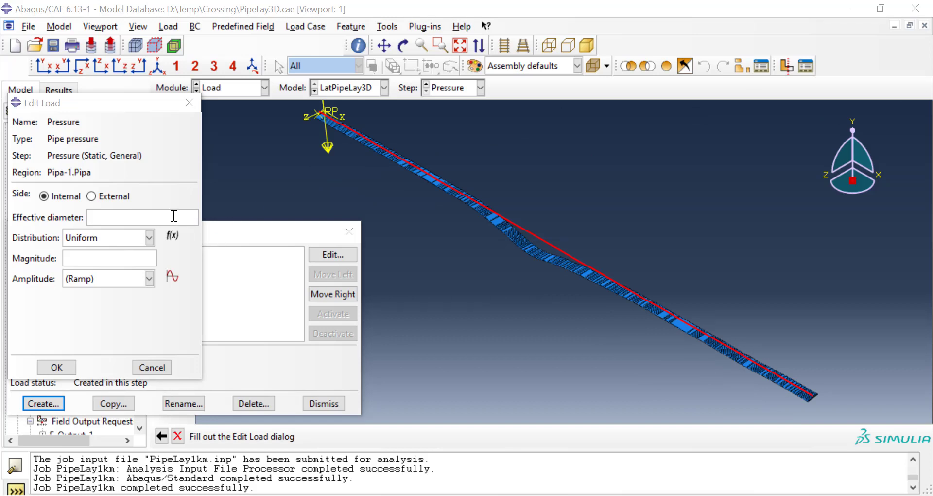
left_click(174, 215)
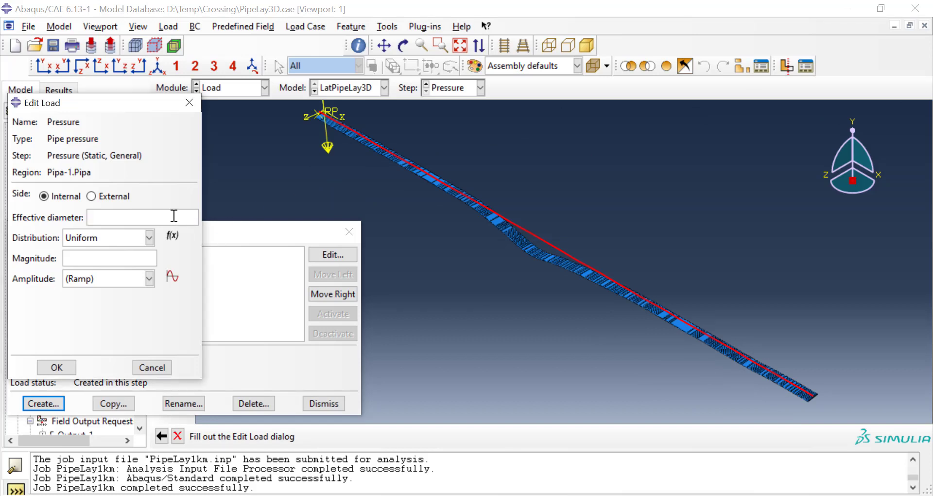
type("0.783")
left_click(82, 258)
type("5782000")
left_click(57, 367)
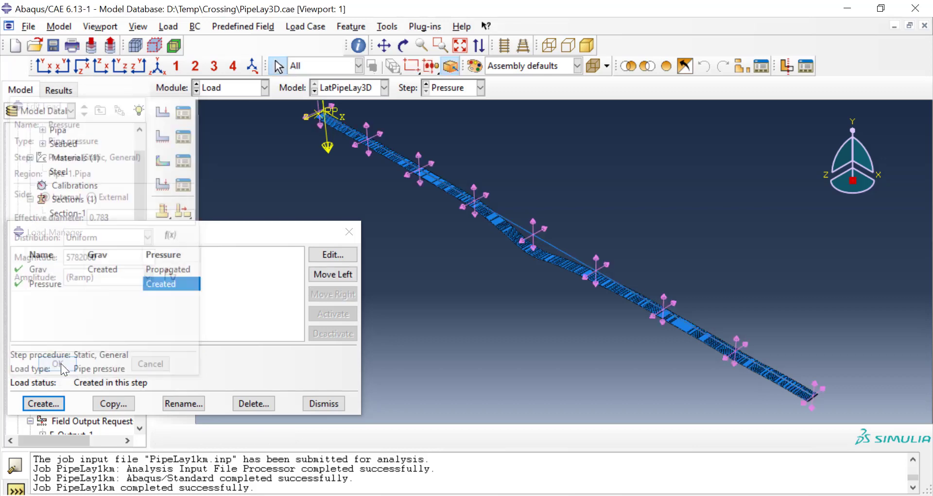
left_click(323, 403)
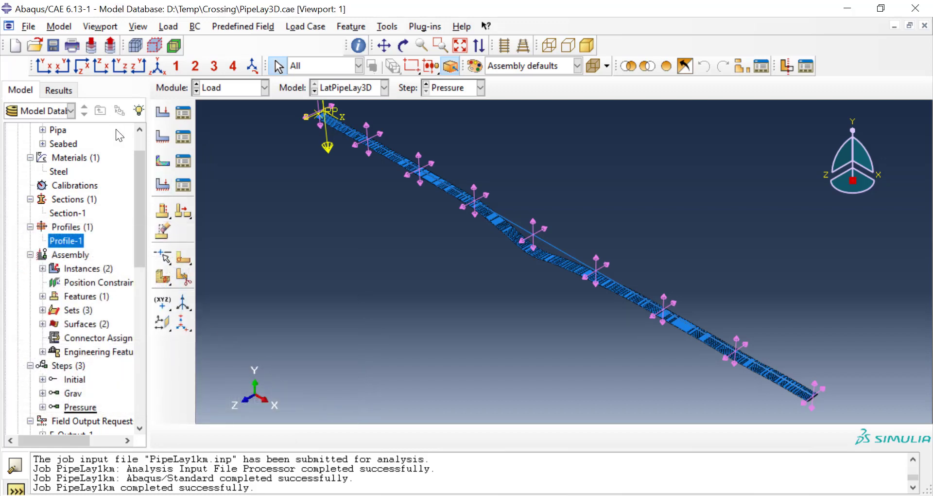
Step: Create an ENCASTRE boundary condition in the Grav step on the seabed reference point set Seabed-1.RPSeabed
left_click(182, 138)
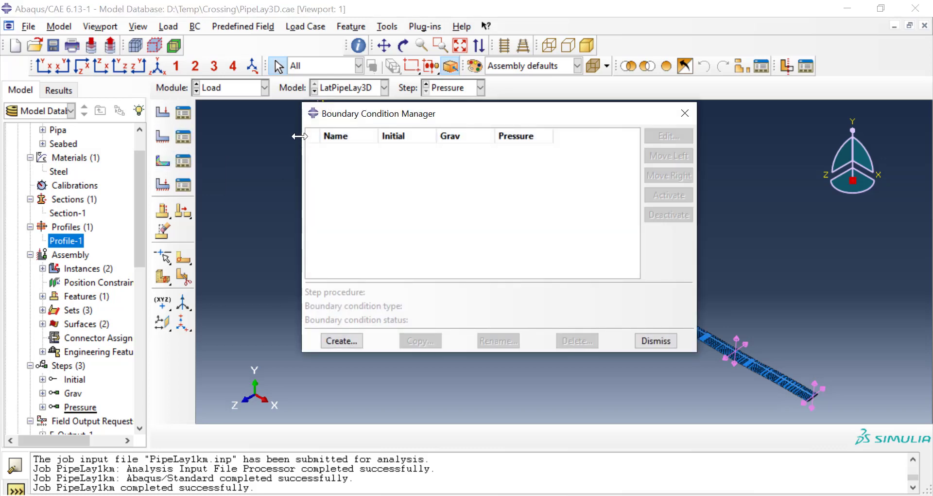
left_click(342, 341)
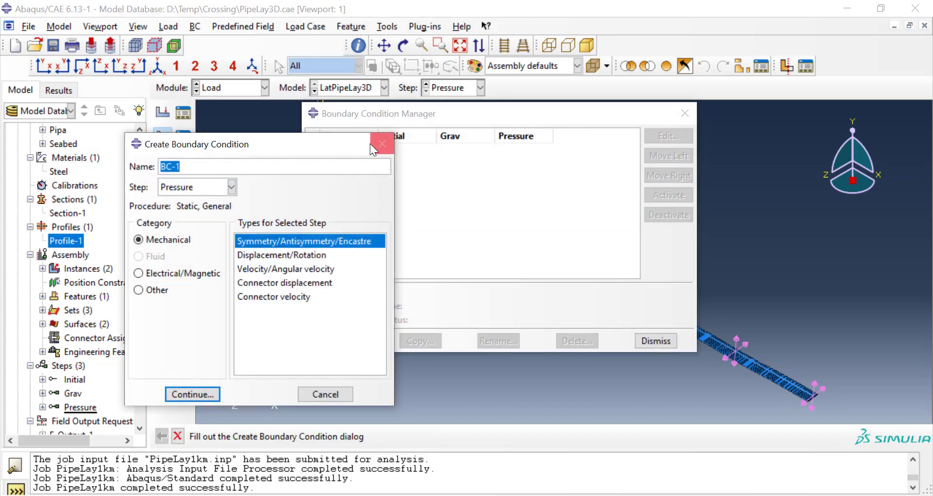
left_click(232, 187)
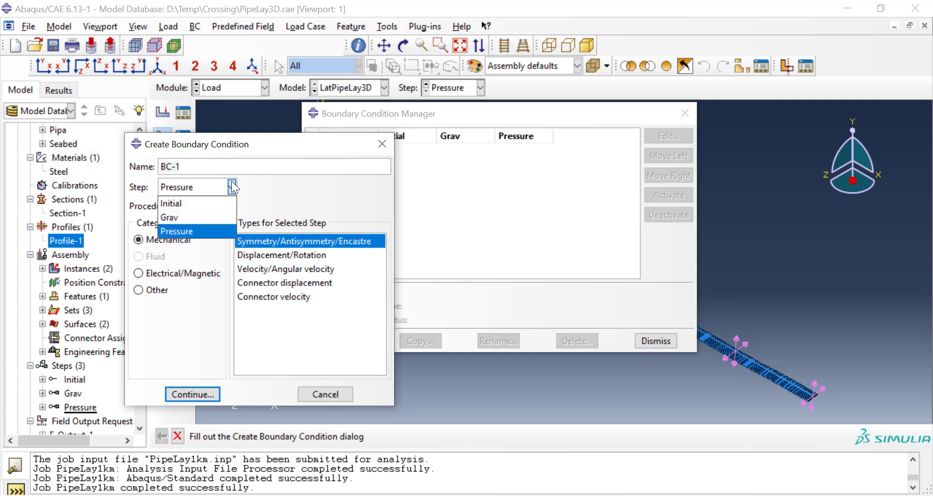
left_click(179, 217)
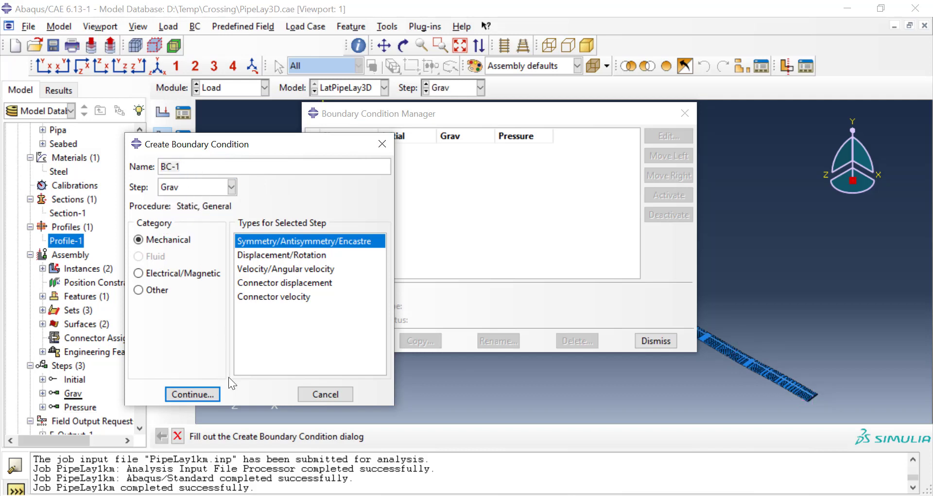
left_click(202, 394)
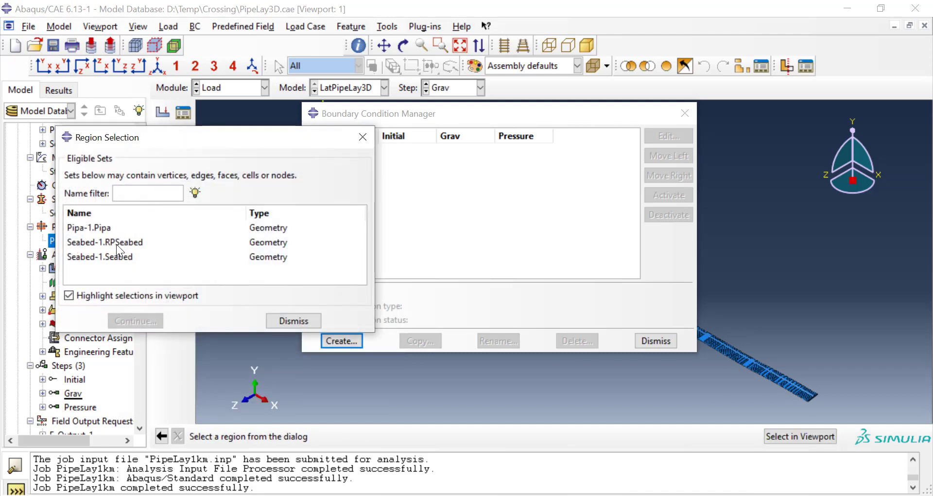
left_click(120, 241)
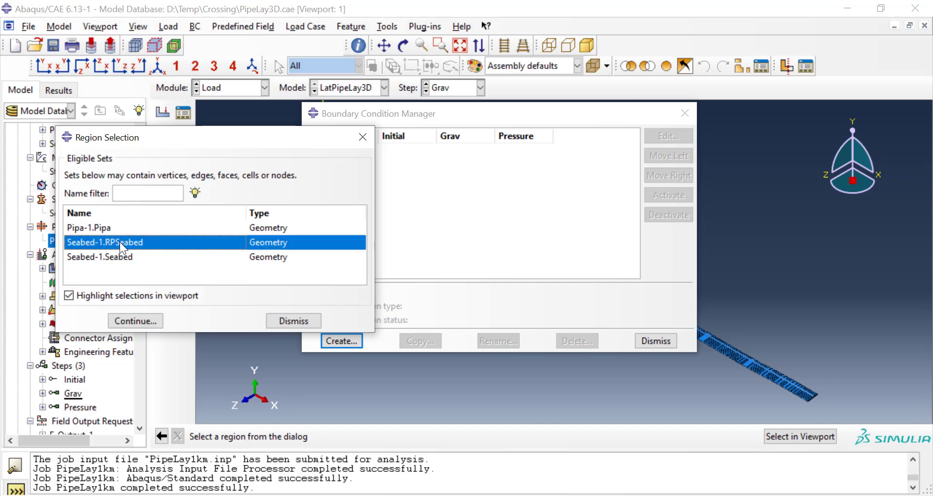
left_click(135, 320)
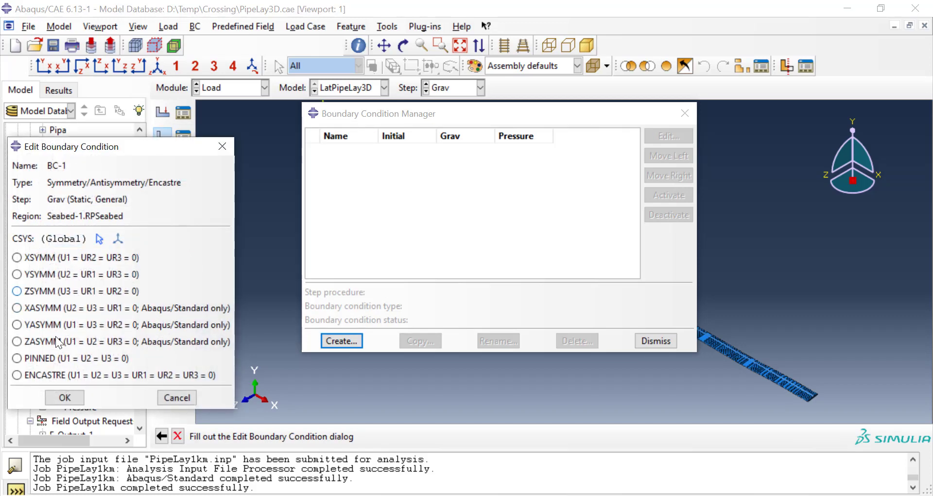
left_click(39, 376)
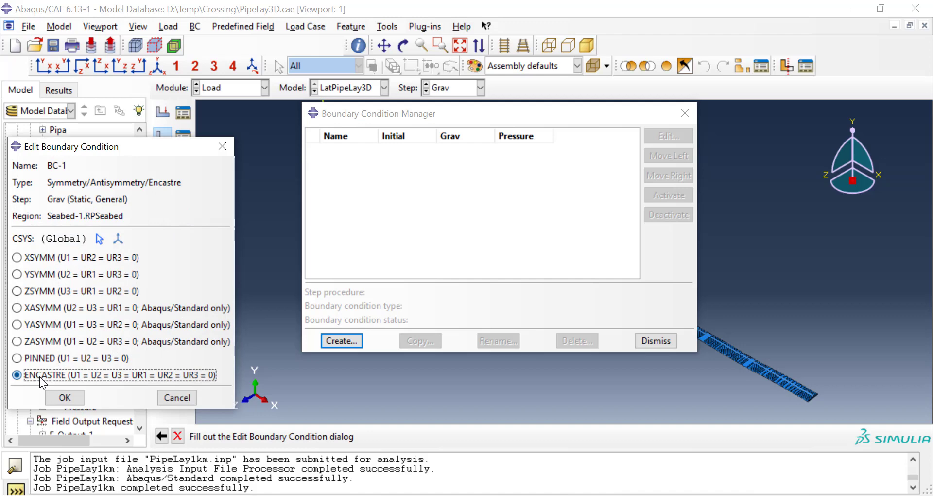
left_click(65, 400)
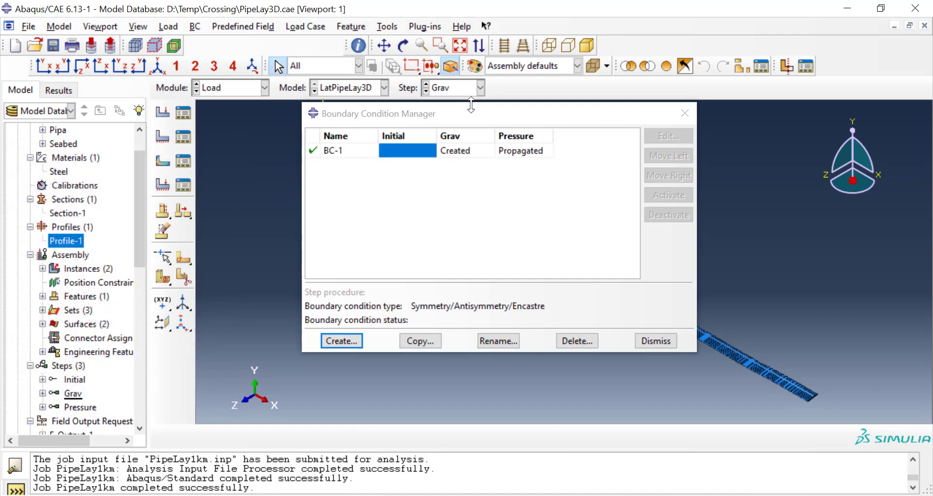
Step: Create a Displacement/Rotation boundary condition named Pipe in the Grav step on Pipa-1.Pipa, with U3 and UR1 fixed at 0
left_click_drag(473, 111, 313, 188)
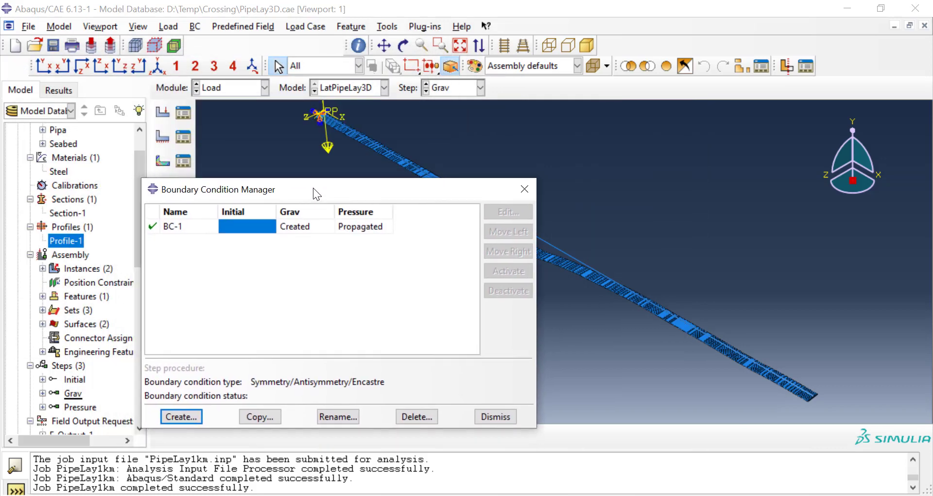
left_click(194, 419)
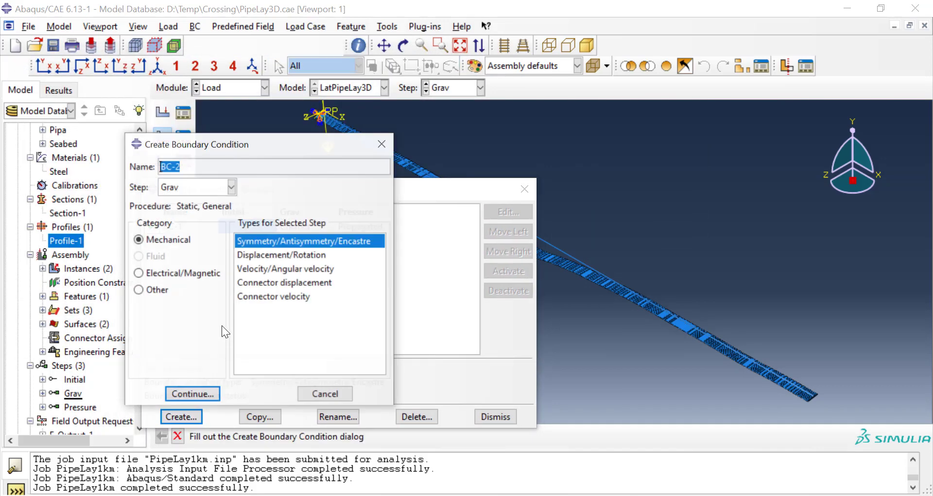
type("Pipe")
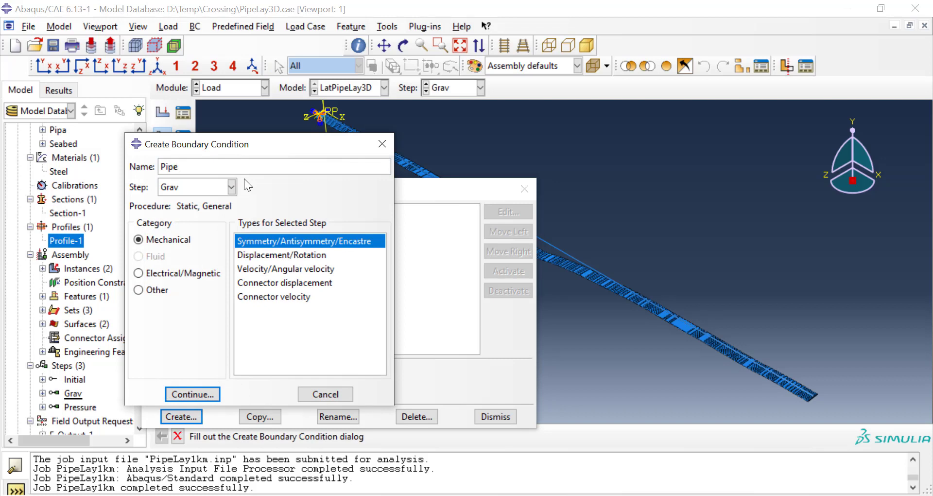
left_click(318, 254)
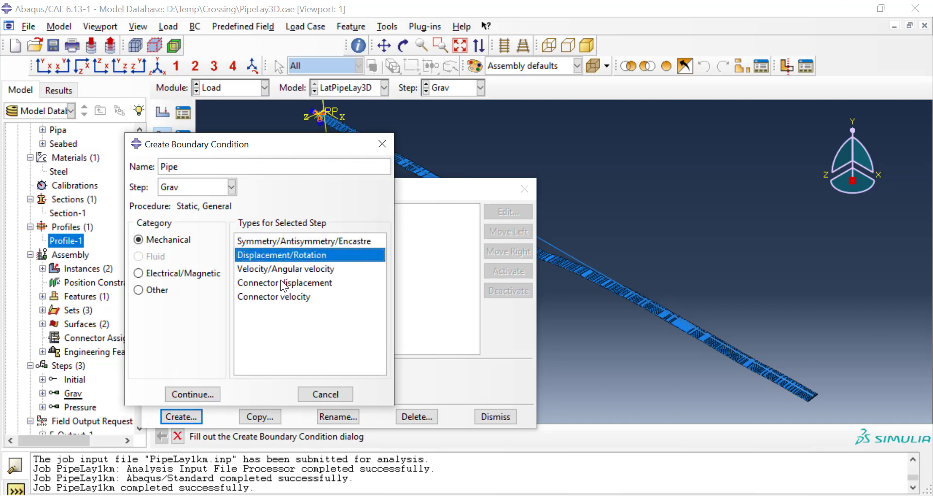
left_click(206, 390)
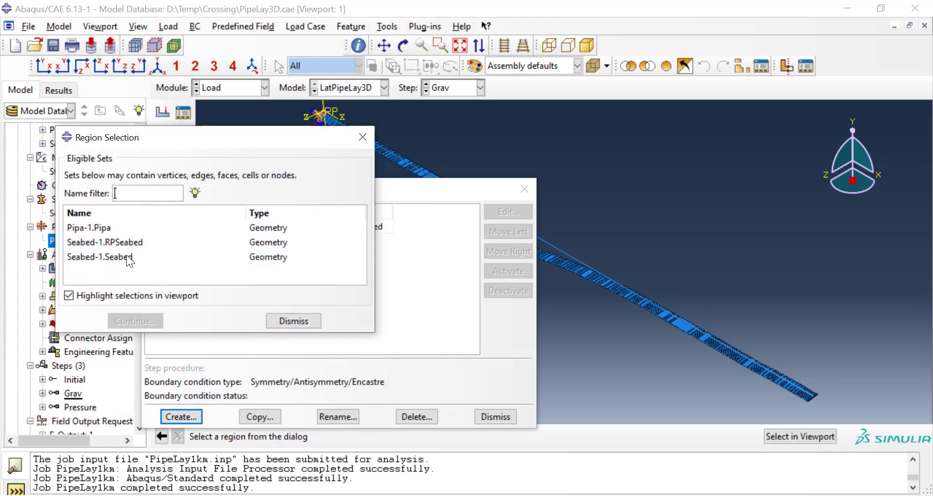
left_click(133, 229)
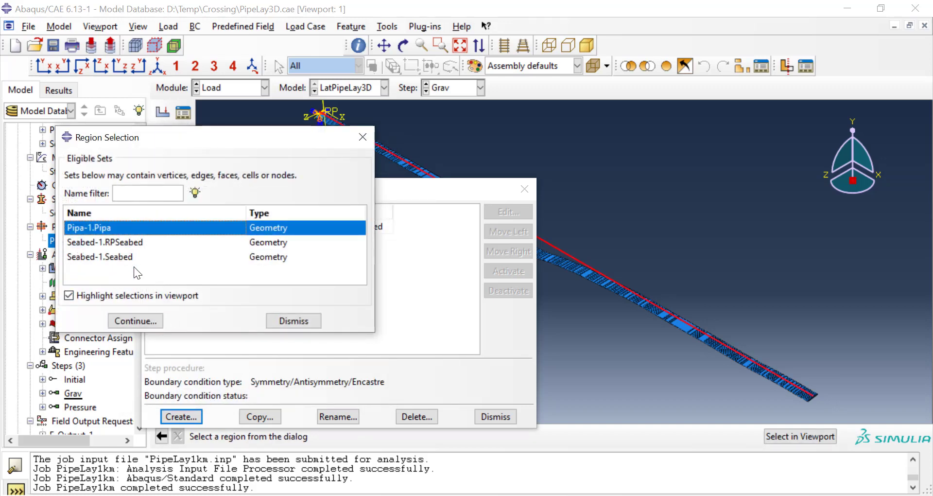
left_click(143, 319)
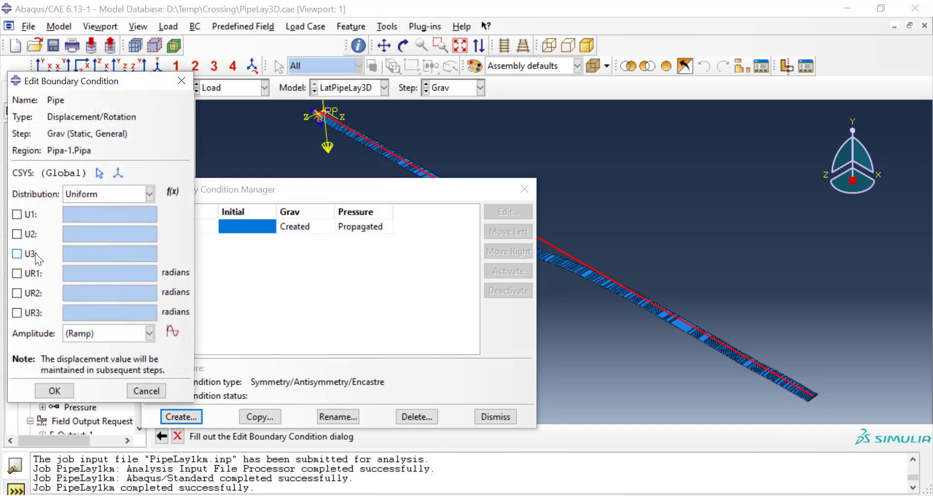
left_click(33, 256)
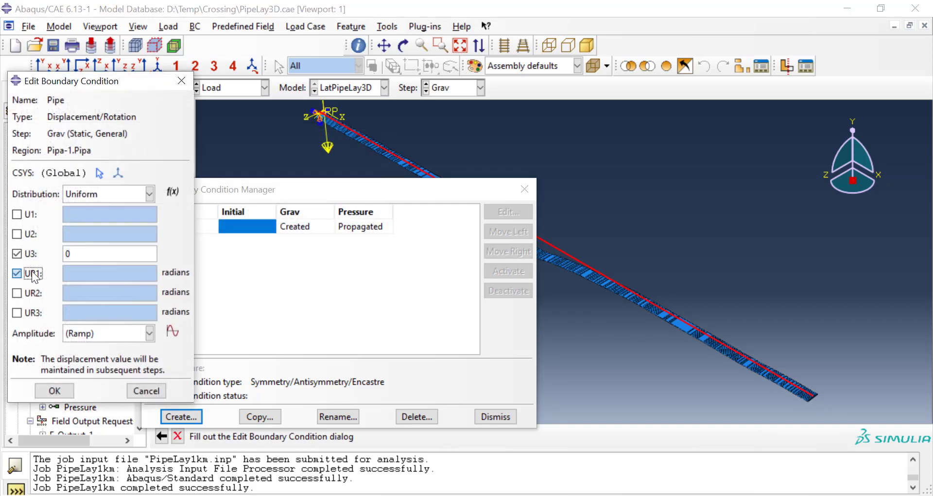
left_click(30, 274)
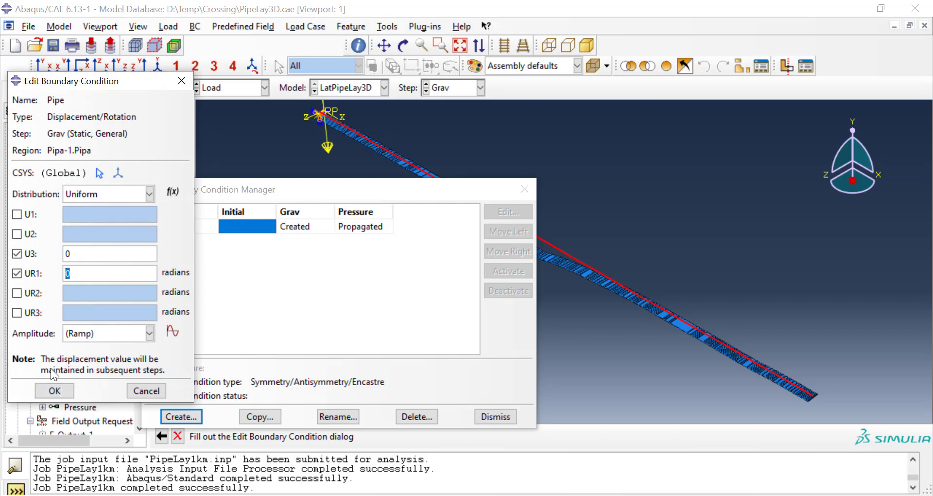
left_click(55, 391)
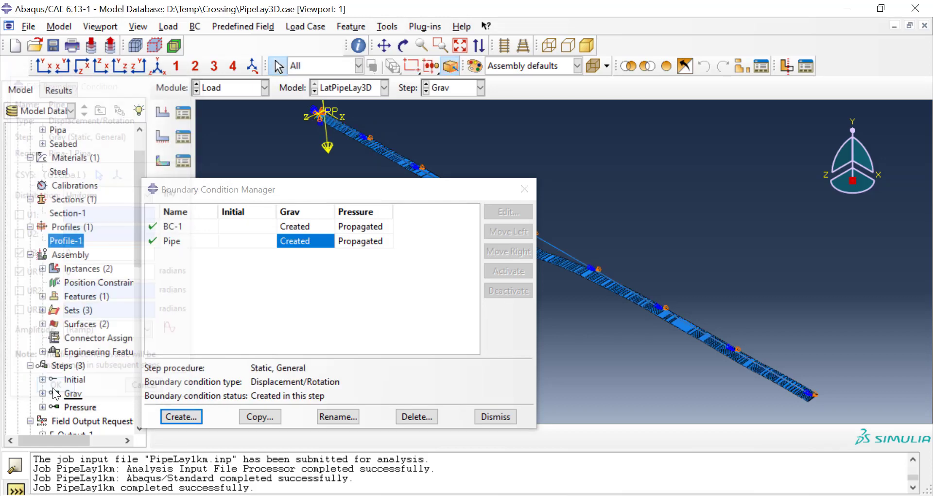
left_click(494, 421)
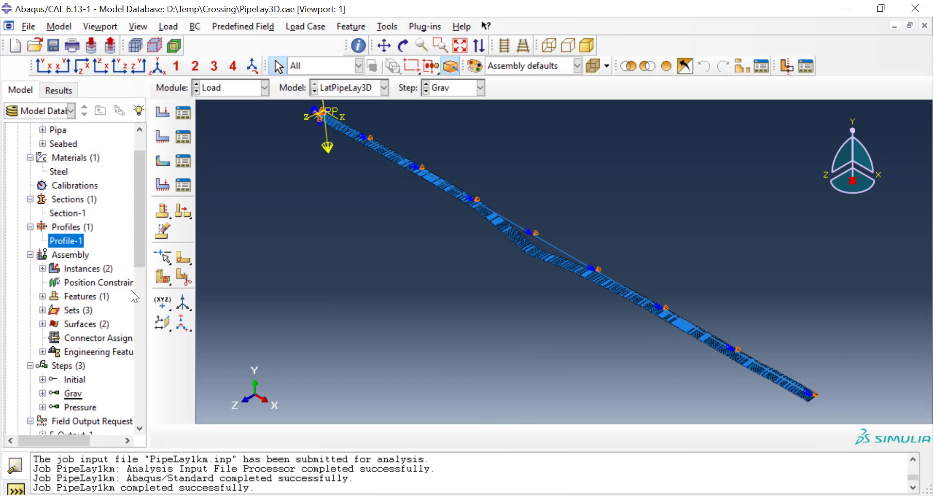
Step: Start a Rigid body constraint and assign the set Seabed-1.Seabed as its body (elements) region
scroll(100, 304, "up", 3)
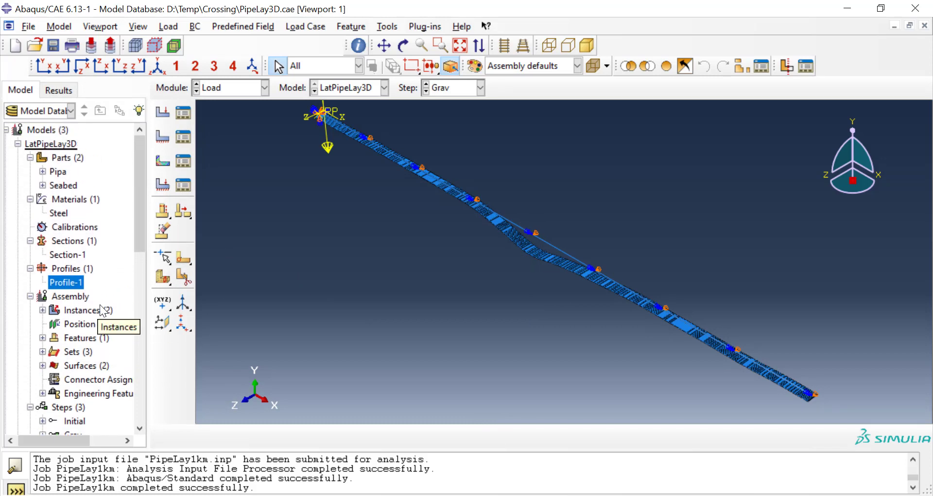
scroll(90, 253, "down", 4)
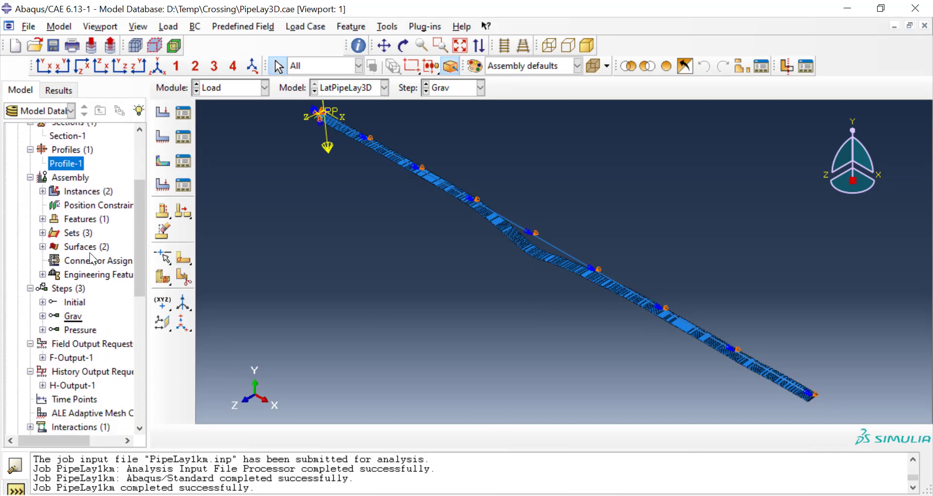
scroll(90, 252, "down", 2)
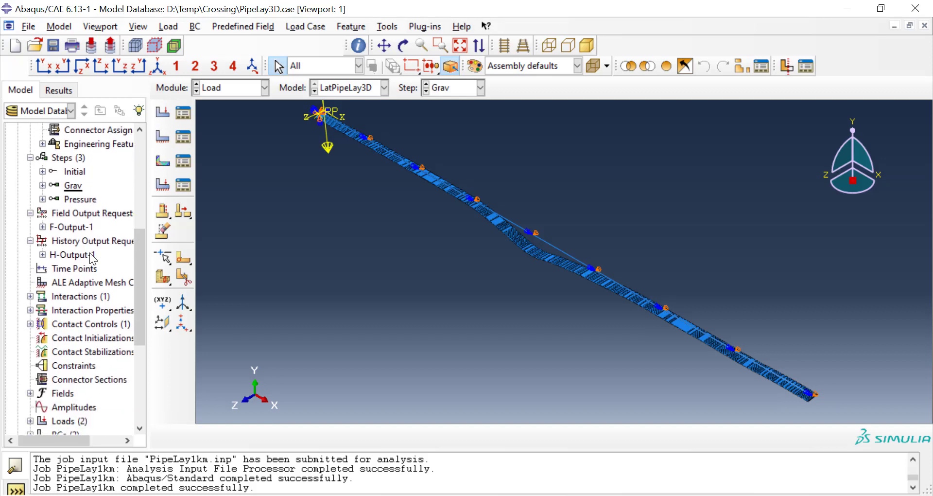
scroll(89, 255, "down", 2)
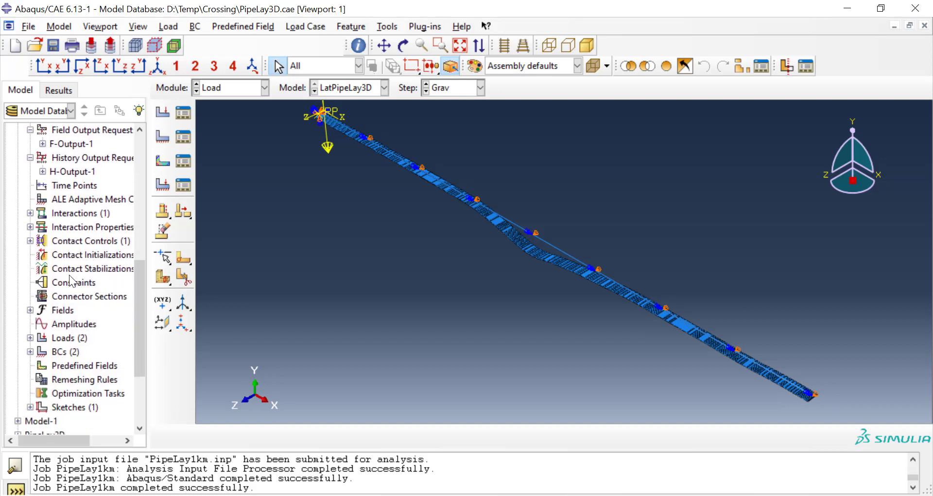
double_click(72, 282)
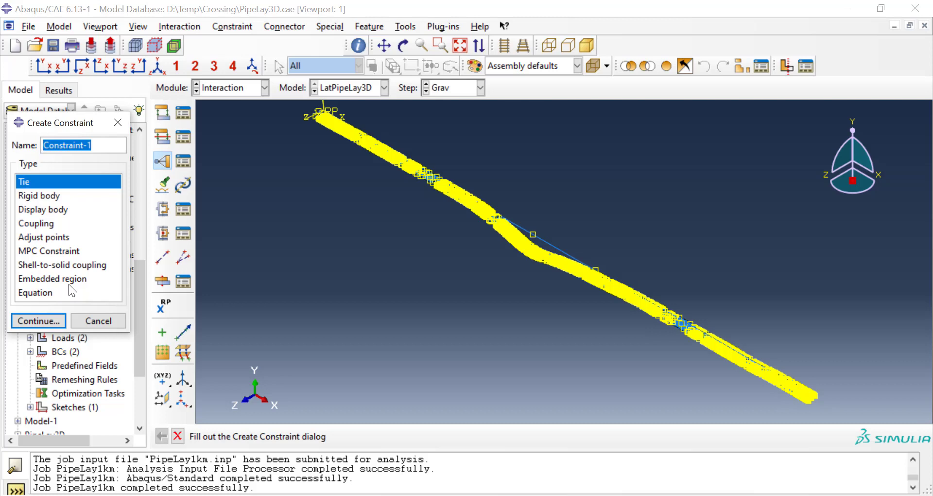
left_click(54, 196)
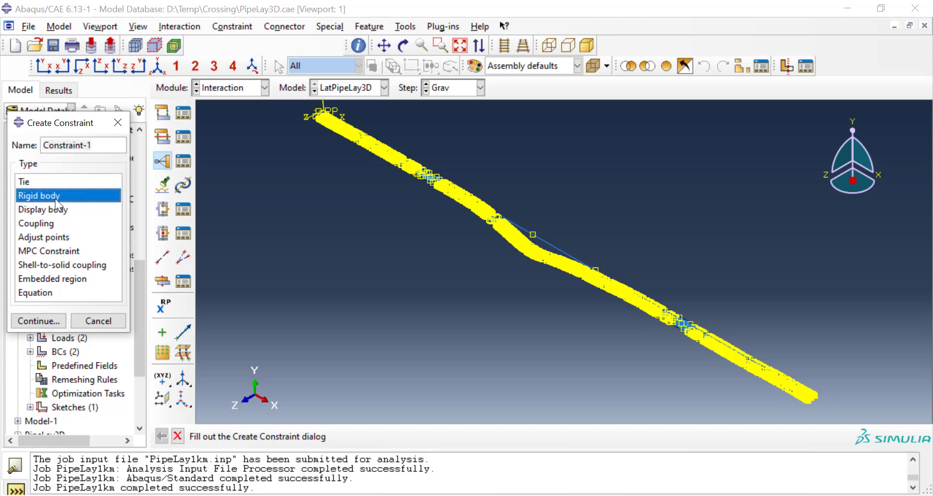
left_click(37, 321)
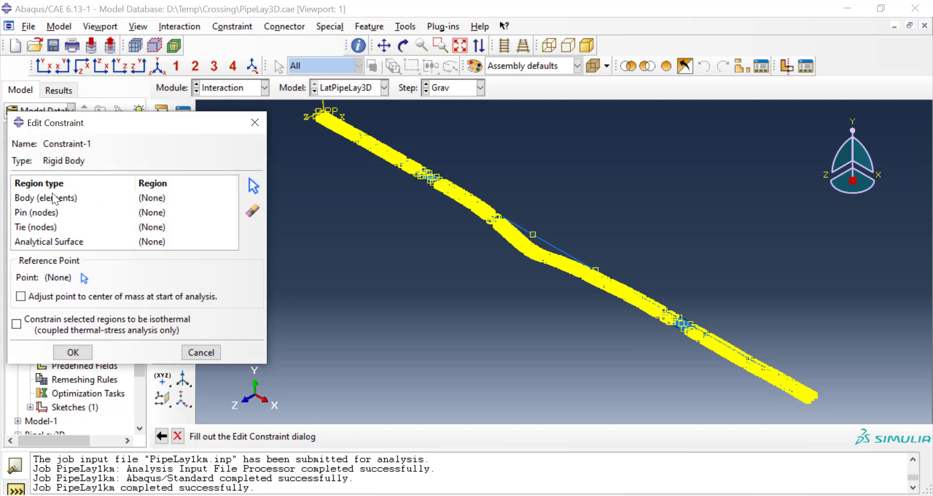
left_click(60, 199)
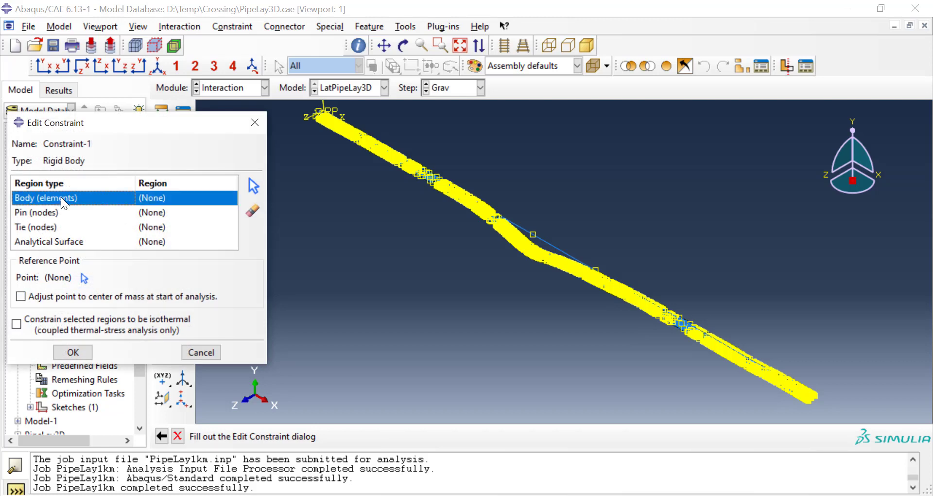
left_click(258, 185)
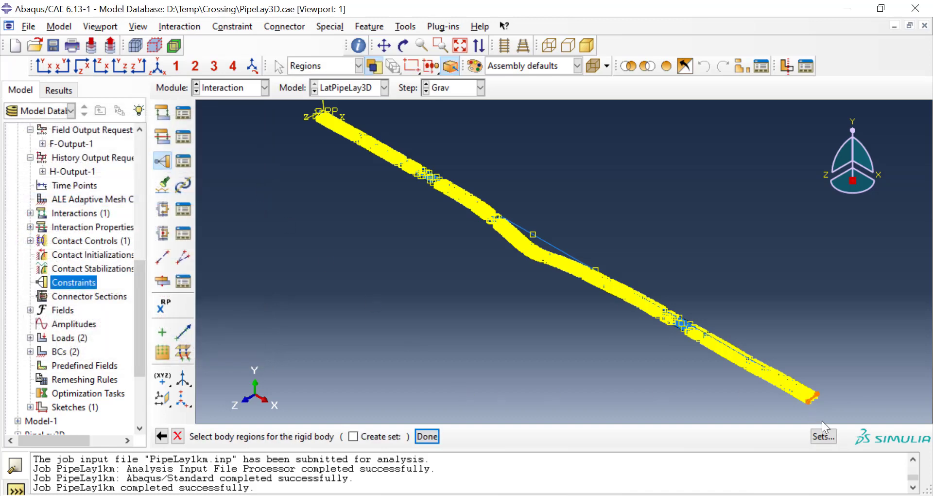
left_click(828, 436)
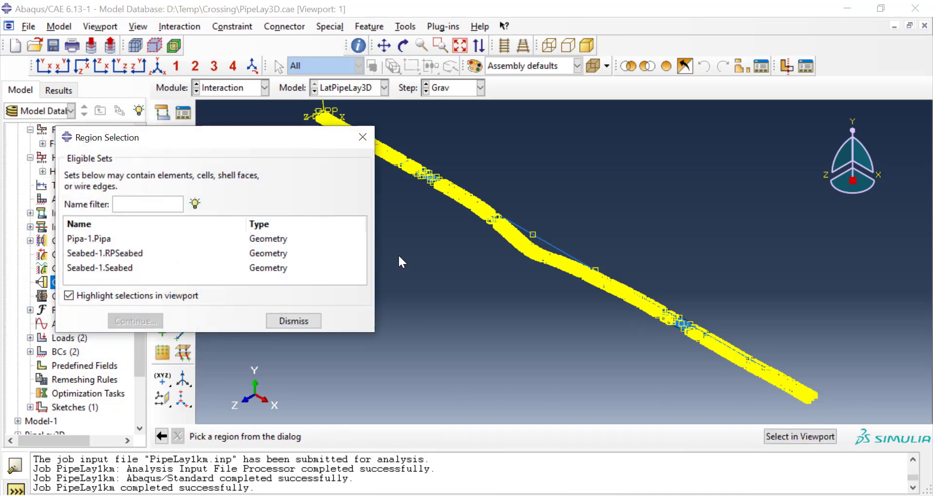
left_click(123, 272)
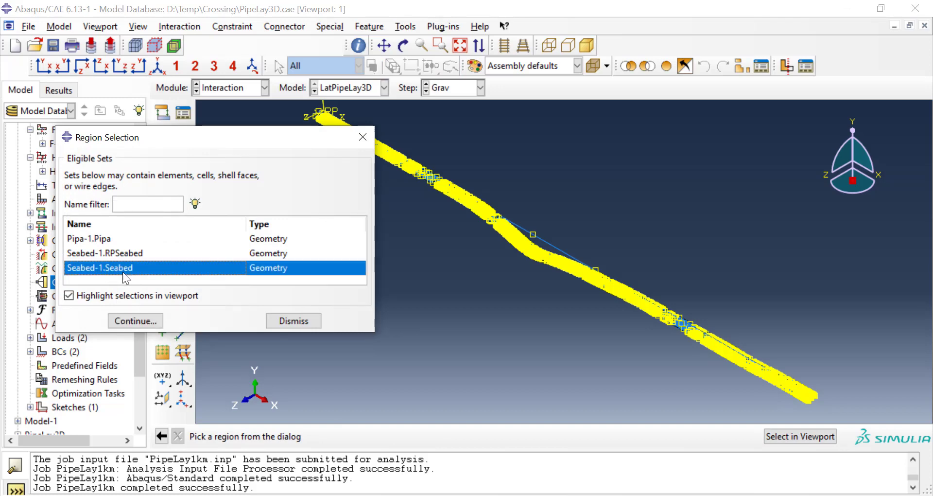
left_click(148, 320)
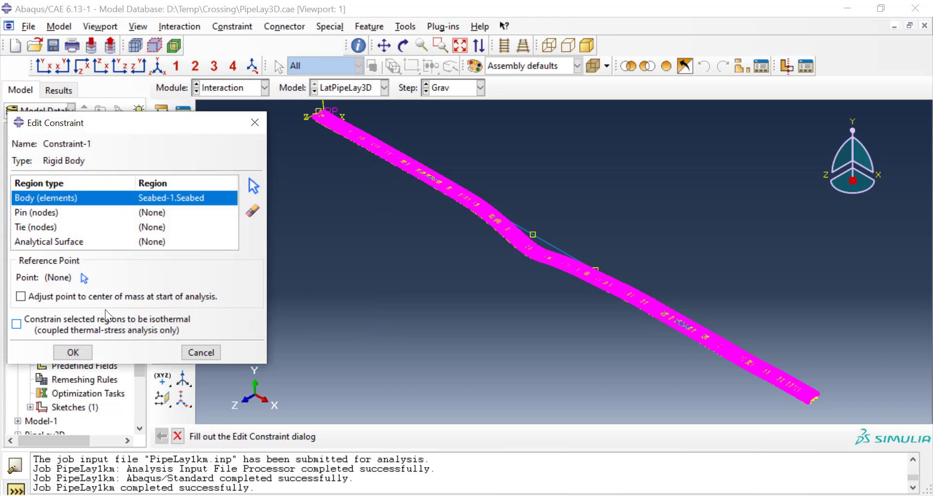
Step: Assign Seabed-1.RPSeabed as the rigid body constraint's reference point and finish the constraint
left_click(81, 279)
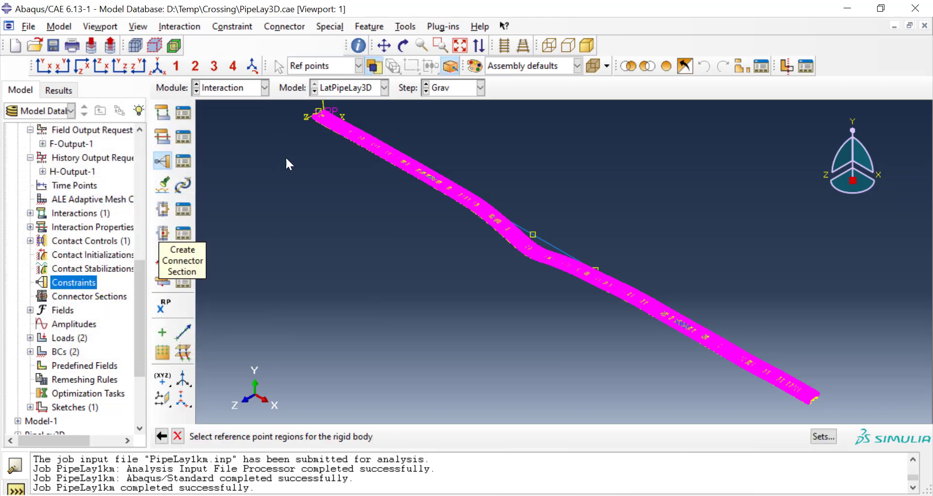
left_click(823, 436)
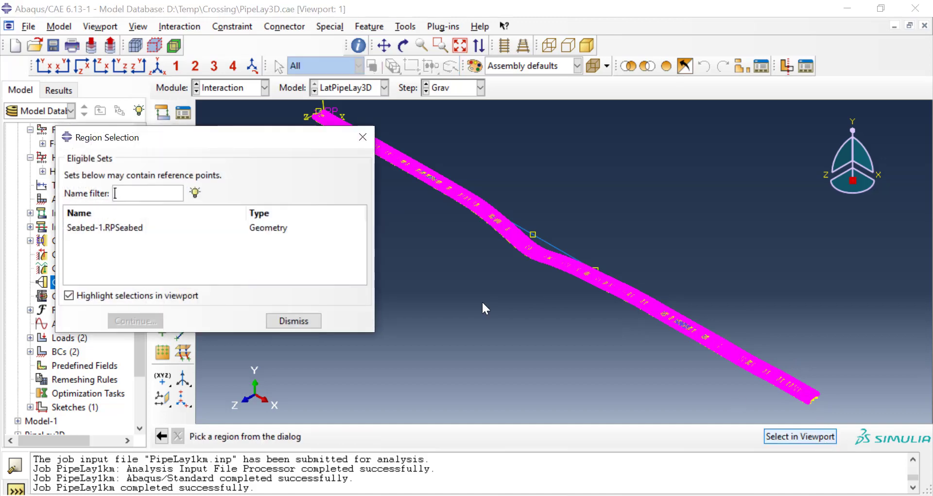
left_click(114, 228)
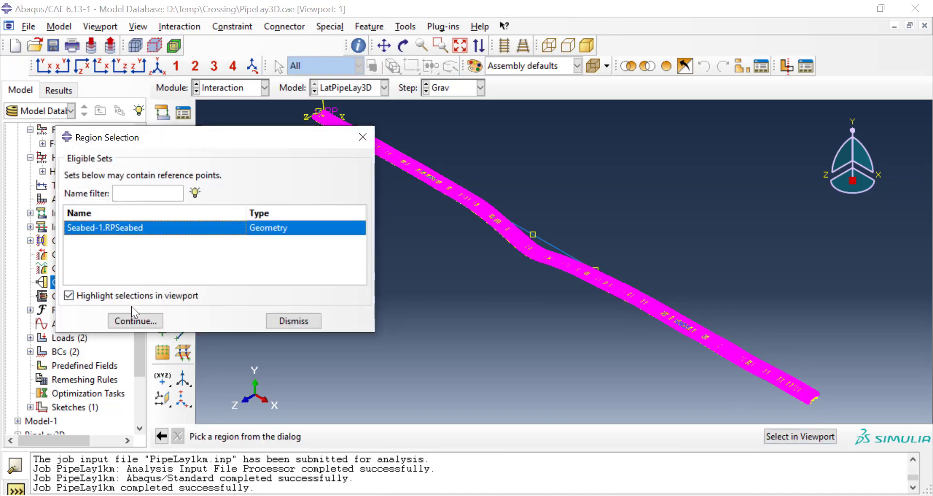
left_click(136, 321)
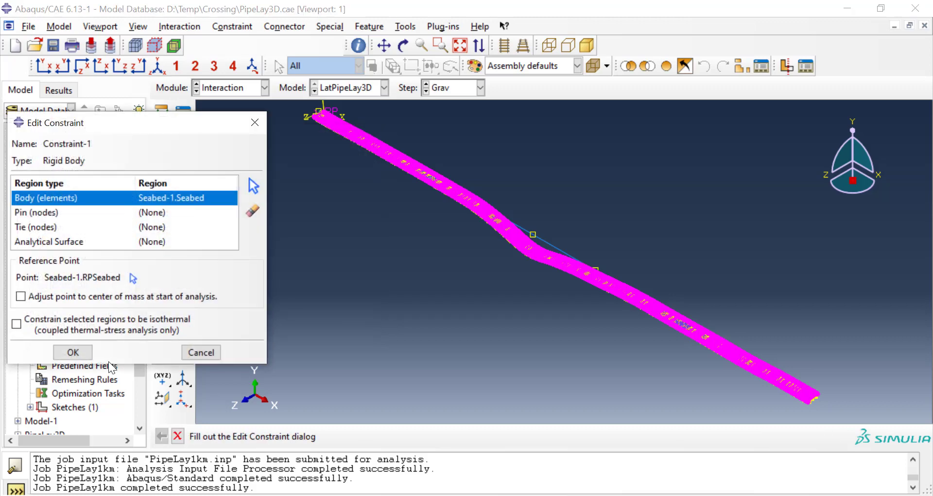
left_click(86, 354)
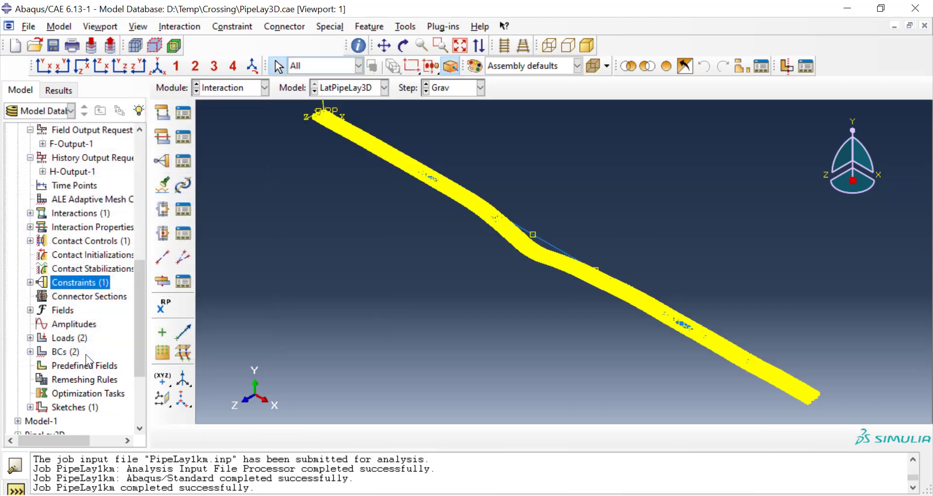
Step: Create a full-analysis job named LatPipeLay for the LatPipeLay3D model, keeping the default job settings
left_click_drag(139, 337, 141, 391)
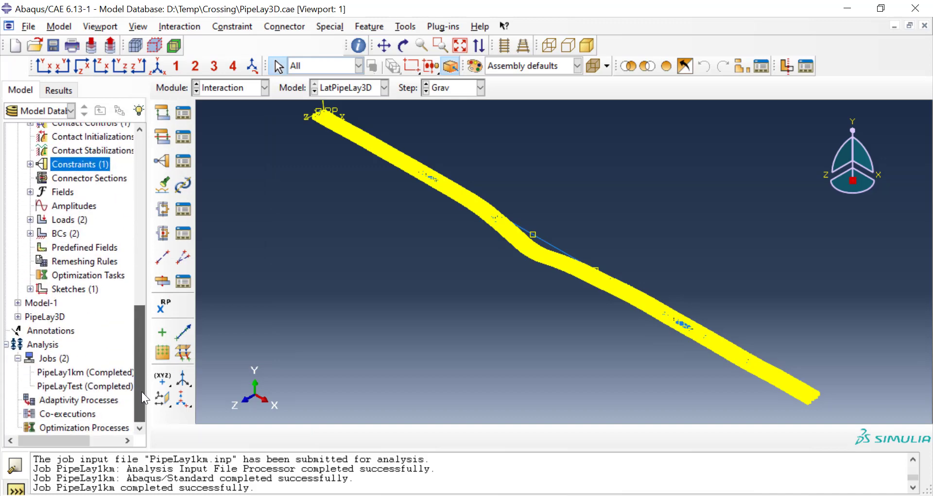
left_click(219, 91)
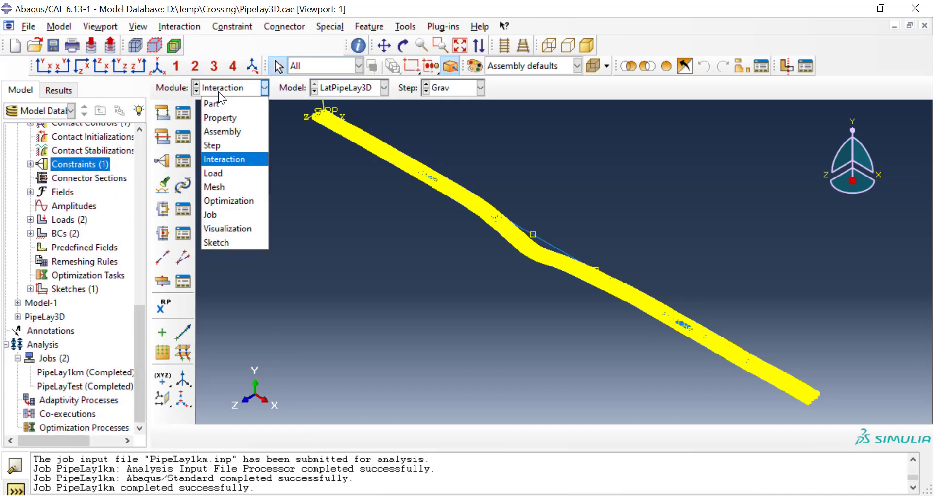
left_click(235, 214)
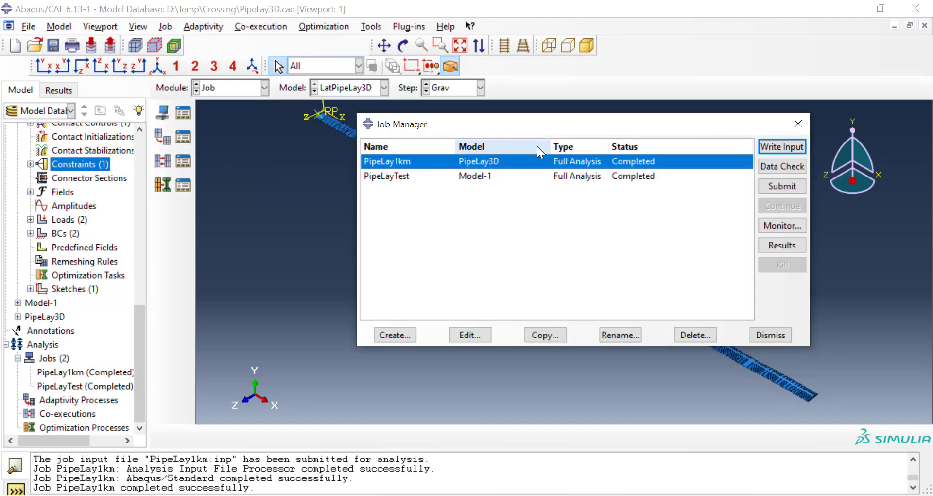
left_click(409, 331)
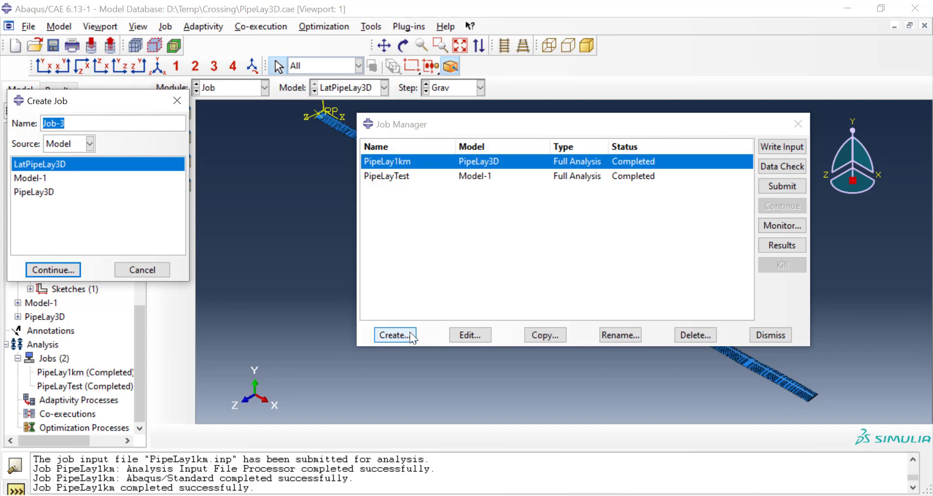
type("LatPipeLay")
left_click(59, 269)
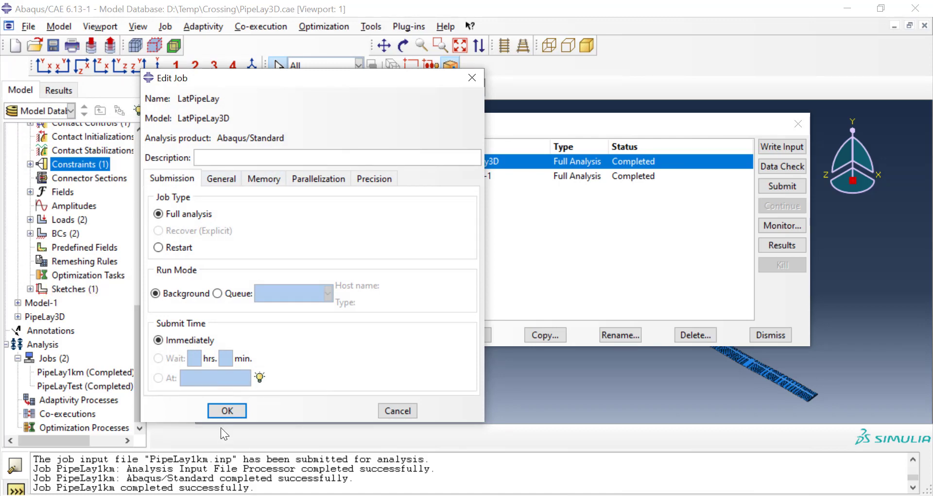
left_click(226, 410)
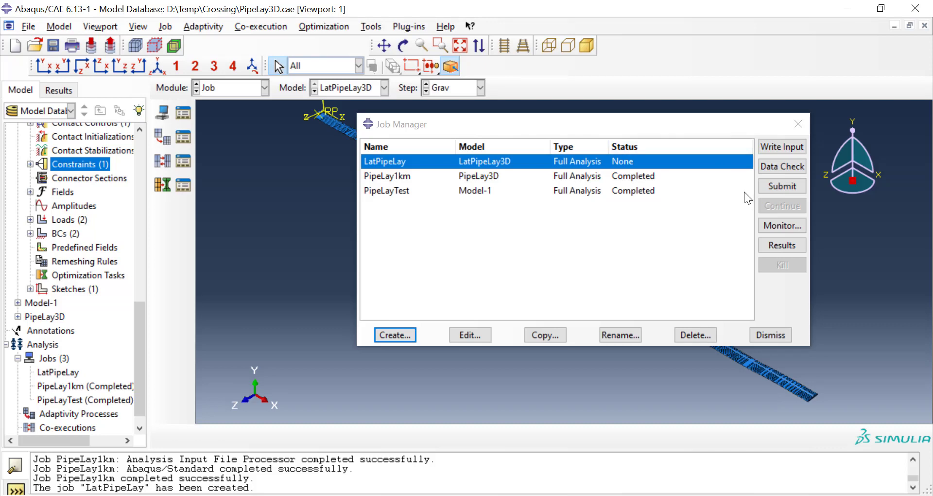
Step: Run a data check on the LatPipeLay job and continue it to the full analysis, allowing the existing job files to be overwritten
left_click(767, 168)
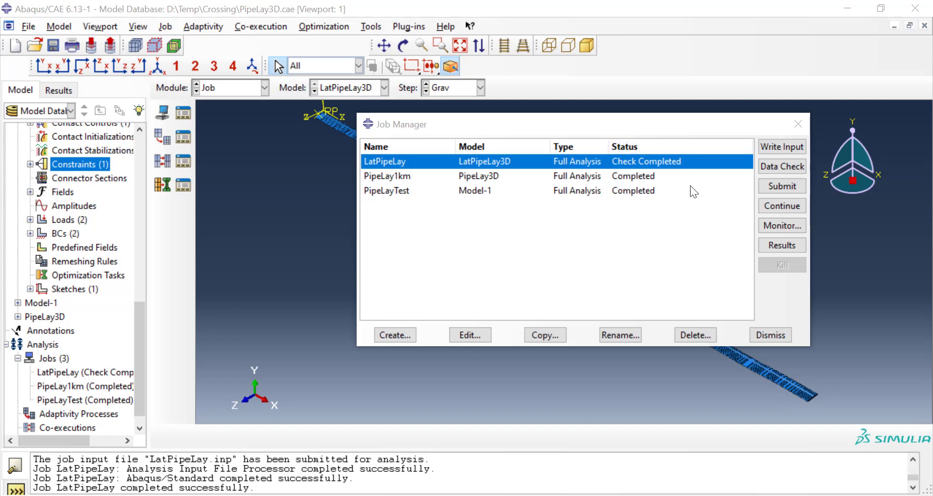
left_click(767, 207)
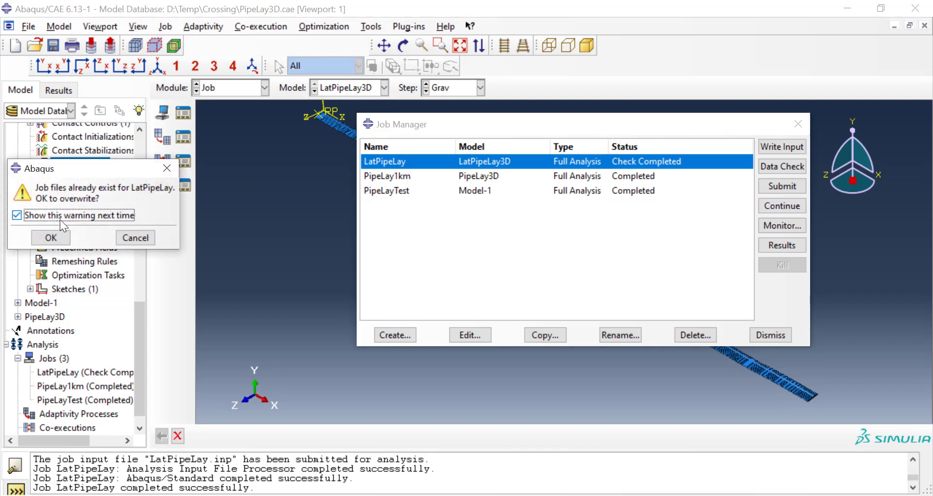
left_click(52, 238)
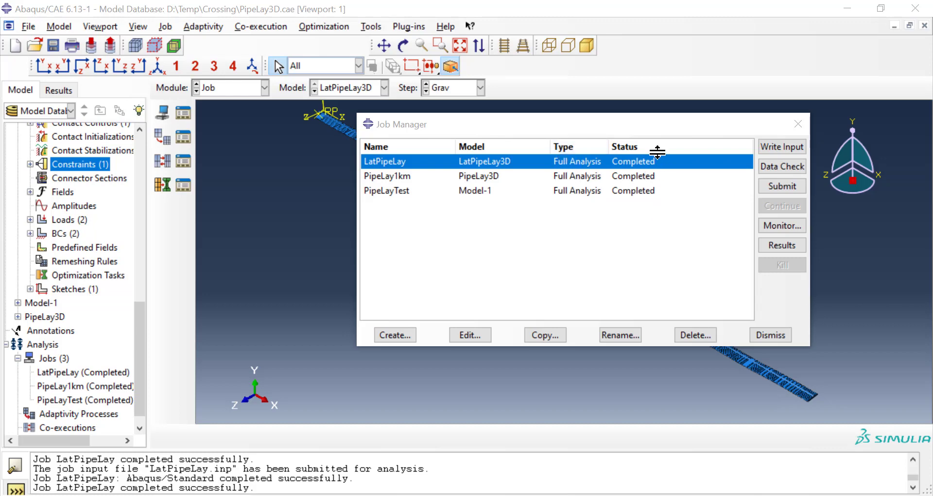
Step: Open the LatPipeLay results and plot the Mises stress contours on the deformed shape, viewed from the side at a slight tilt
left_click(775, 247)
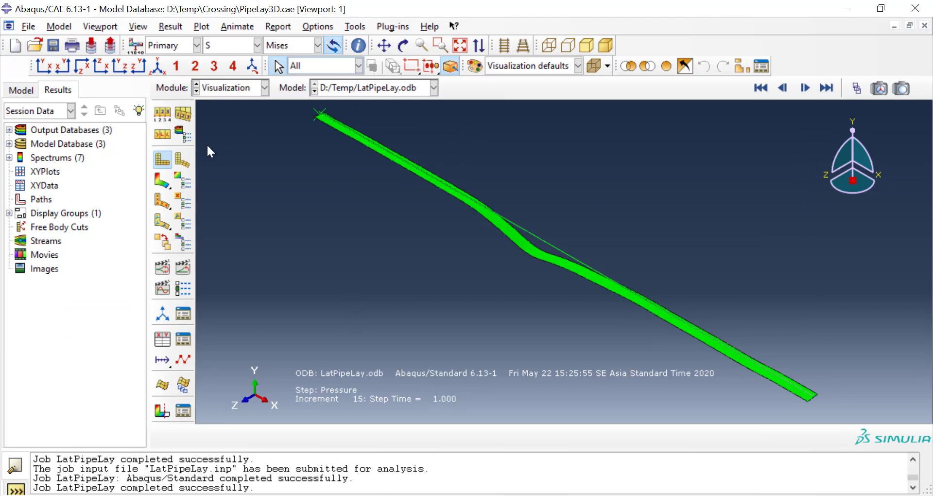
left_click(163, 182)
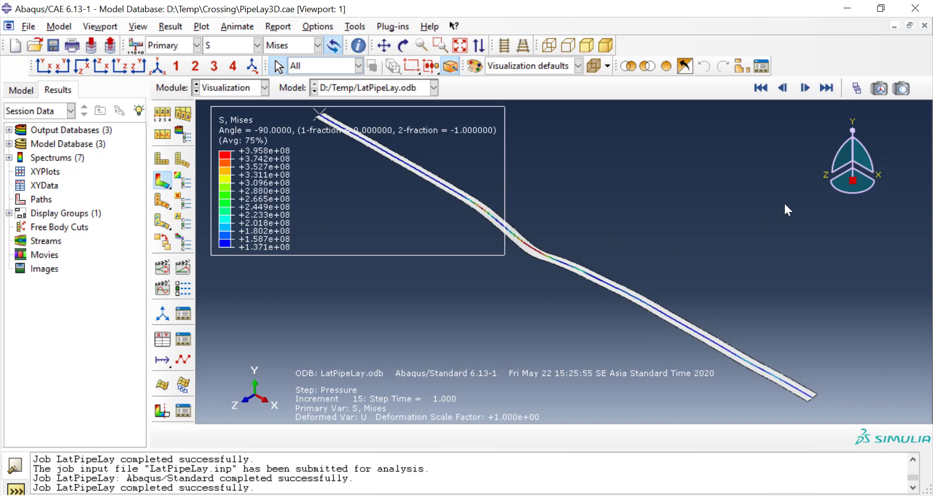
left_click(824, 173)
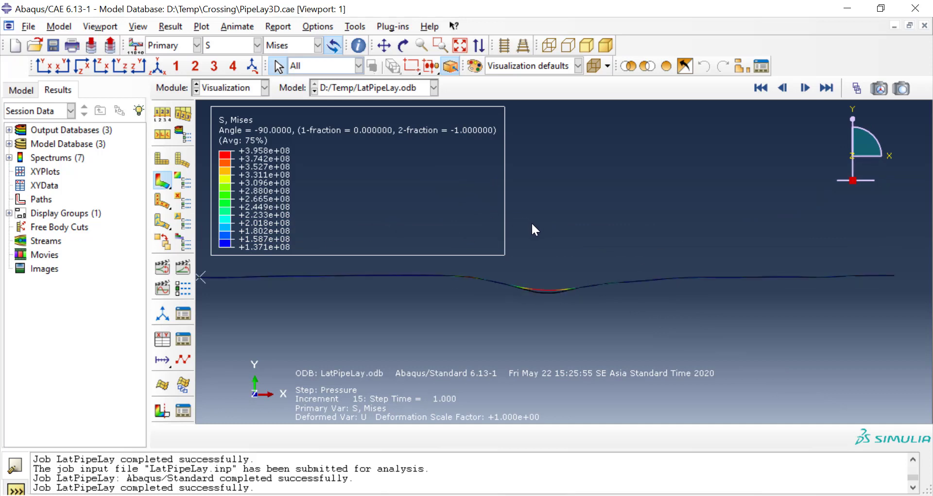
scroll(533, 224, "down", 4)
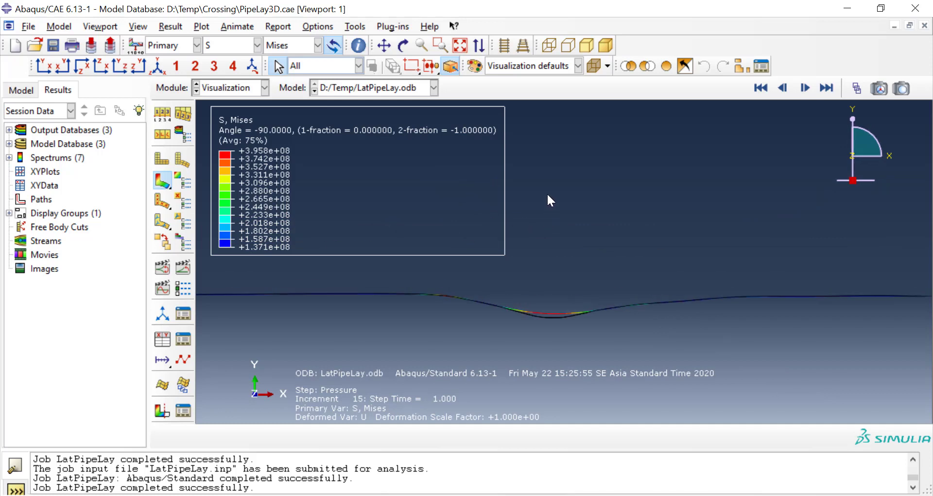
left_click_drag(580, 201, 579, 249, "ctrl+alt")
left_click_drag(579, 236, 578, 224, "ctrl+alt")
left_click_drag(520, 276, 538, 254, "ctrl+alt")
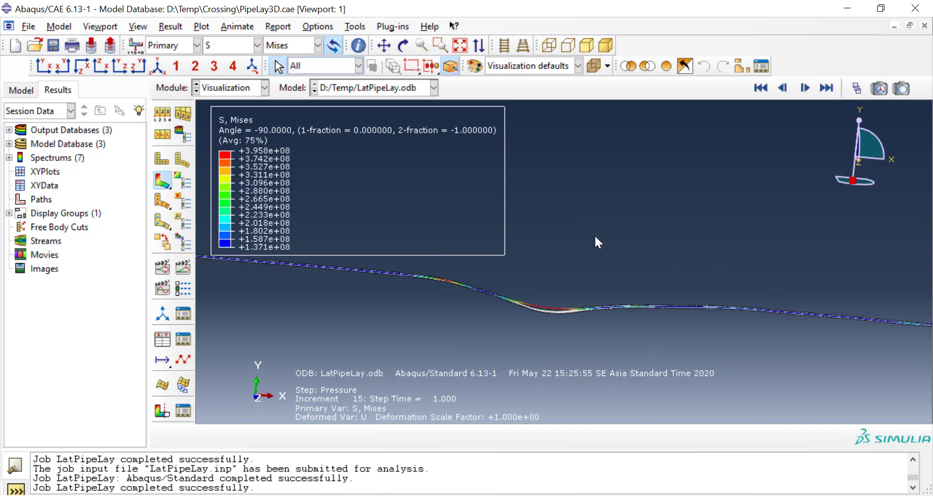
Step: Play the result frames from the start of the Grav step through to Pressure frame 15 with the frame selector
left_click(856, 89)
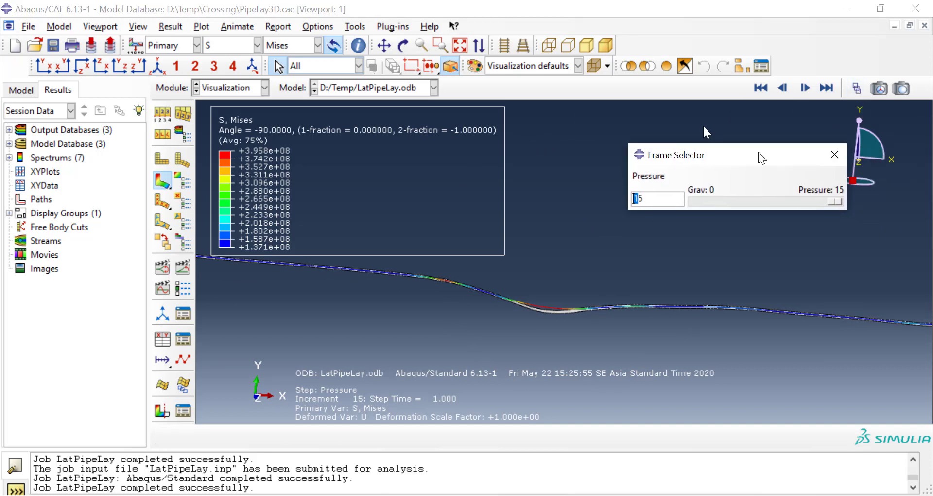
left_click_drag(762, 154, 594, 22)
left_click_drag(669, 70, 536, 71)
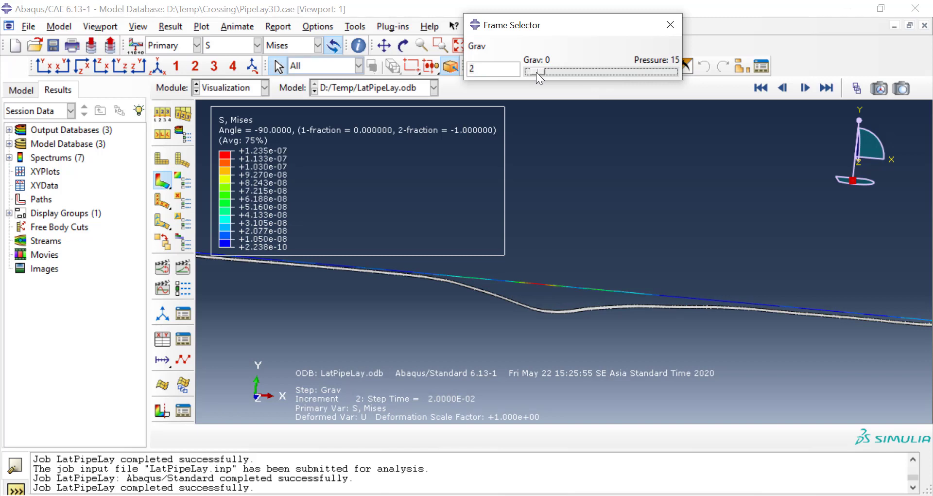
key("Right")
key("Right")
key("Right")
key("Right")
key("Right")
key("Right")
key("Right")
key("Right")
key("Right")
key("Right")
key("Right")
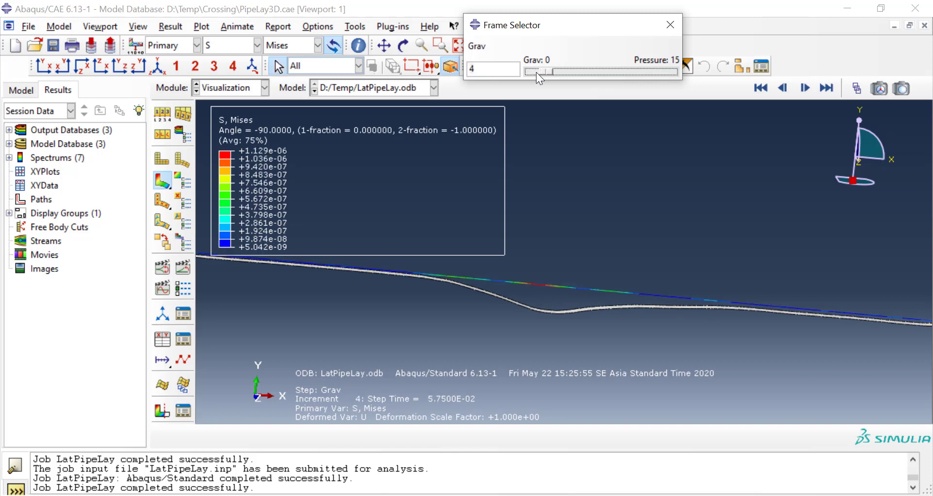
key("Right")
key("Right")
key("Right")
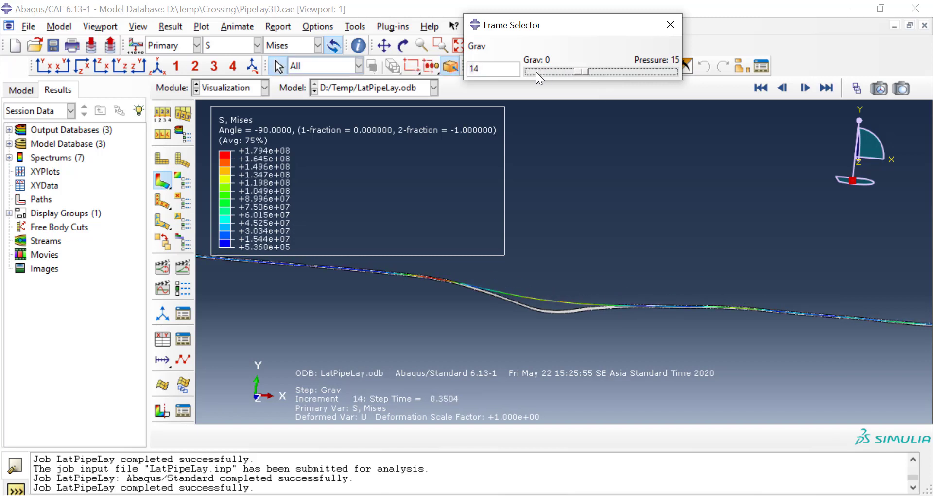
key("End")
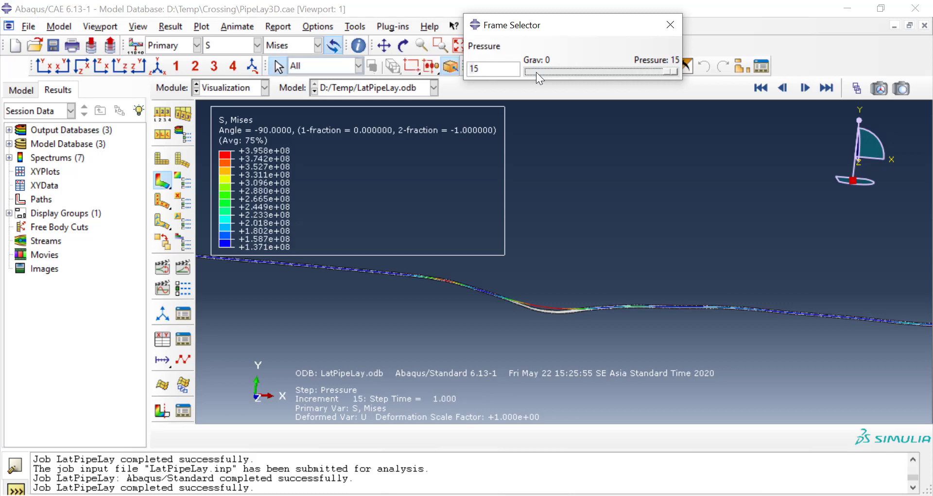
Step: Step back to Grav frame 23 to compare the stresses, return to Pressure frame 15 and close the frame selector
key("Left")
key("Left")
key("Left")
key("Left")
key("Left")
key("Left")
key("Left")
key("Left")
key("Left")
key("Left")
key("Left")
key("Left")
key("Left")
key("Left")
key("Left")
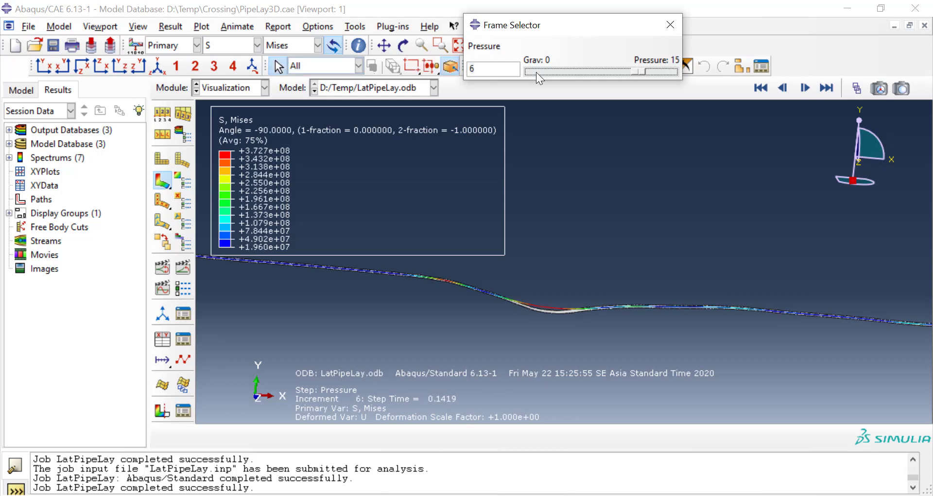
key("Left")
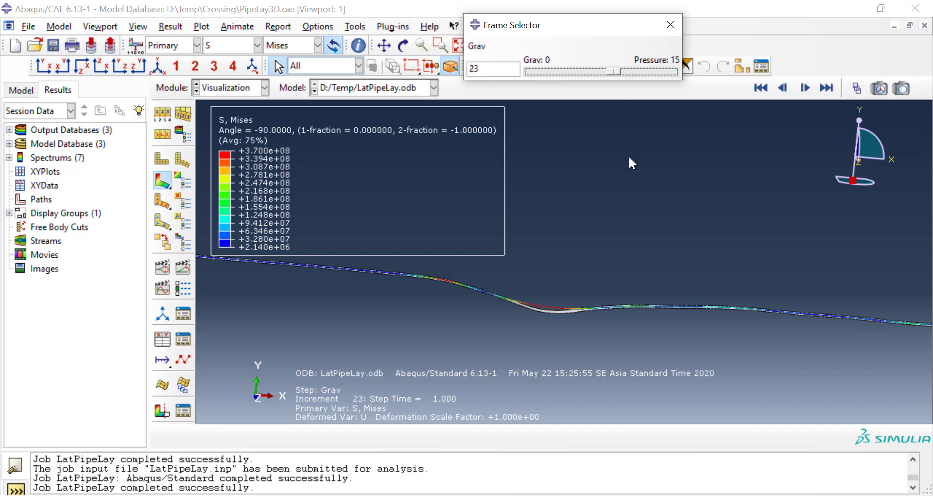
key("Right")
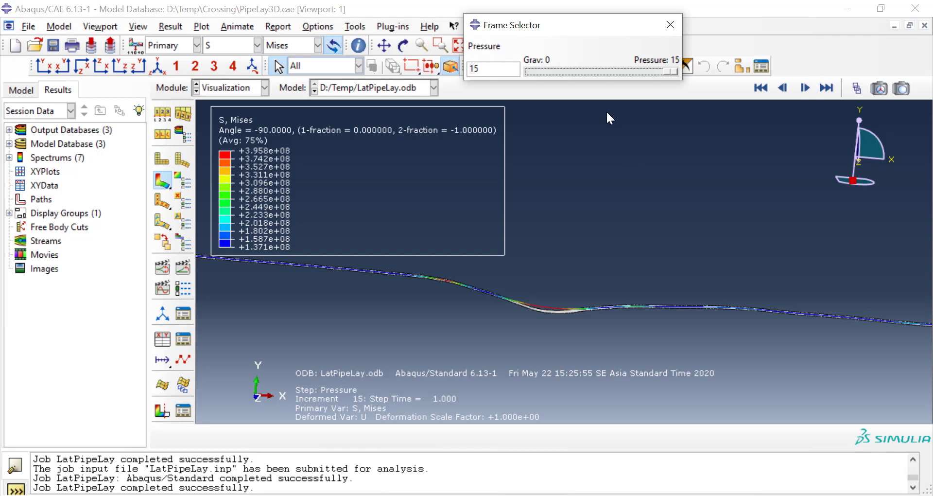
scroll(643, 235, "up", 2)
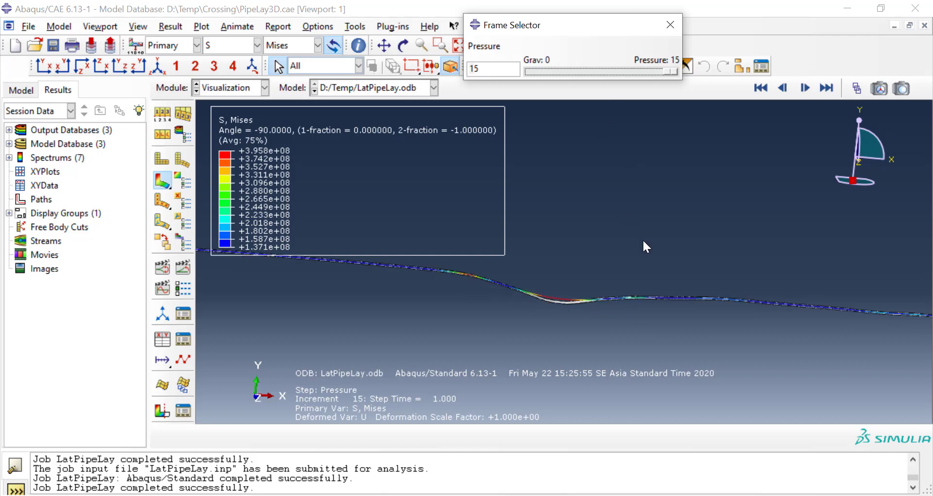
left_click(668, 27)
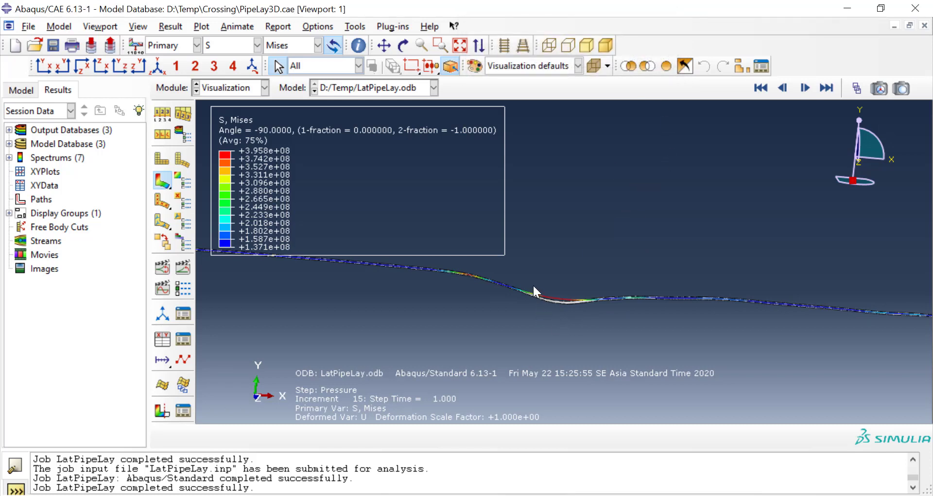
Step: Isolate the highest-stress pipe elements over the seabed dip by replacing the displayed group, and inspect their Mises contours
scroll(532, 283, "down", 5)
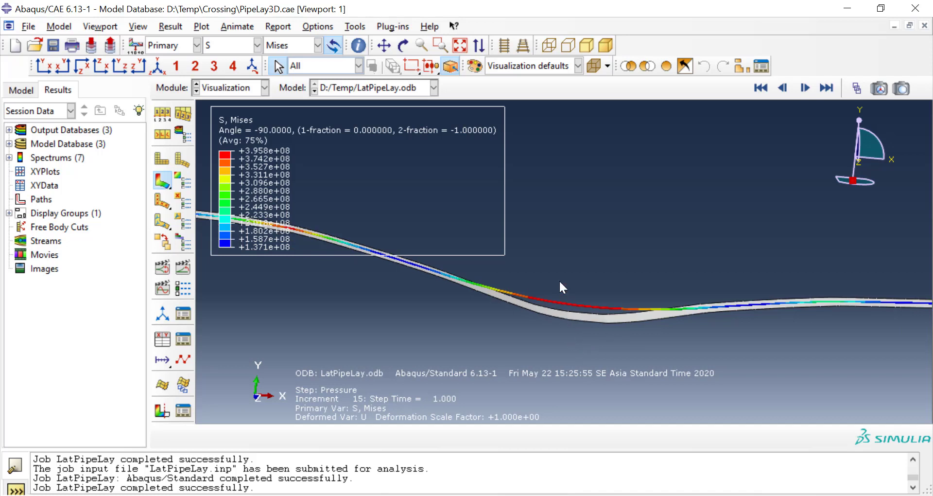
scroll(560, 282, "down", 4)
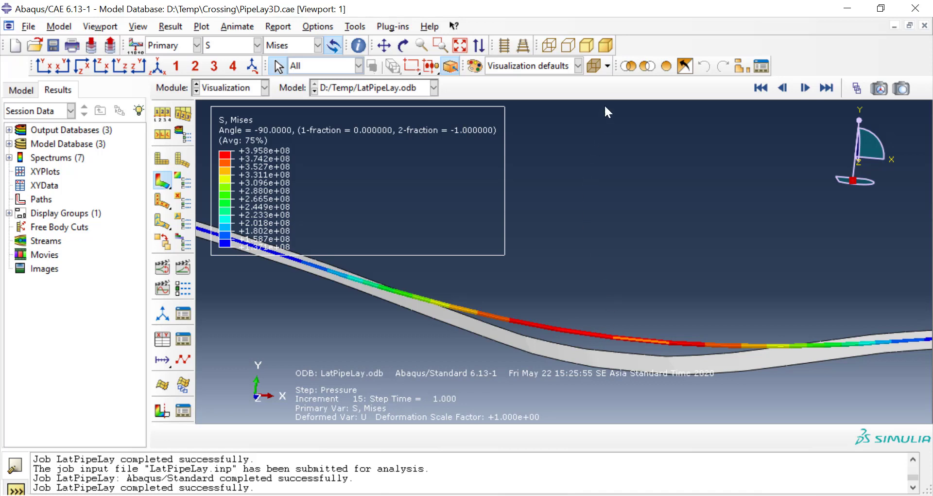
left_click(625, 69)
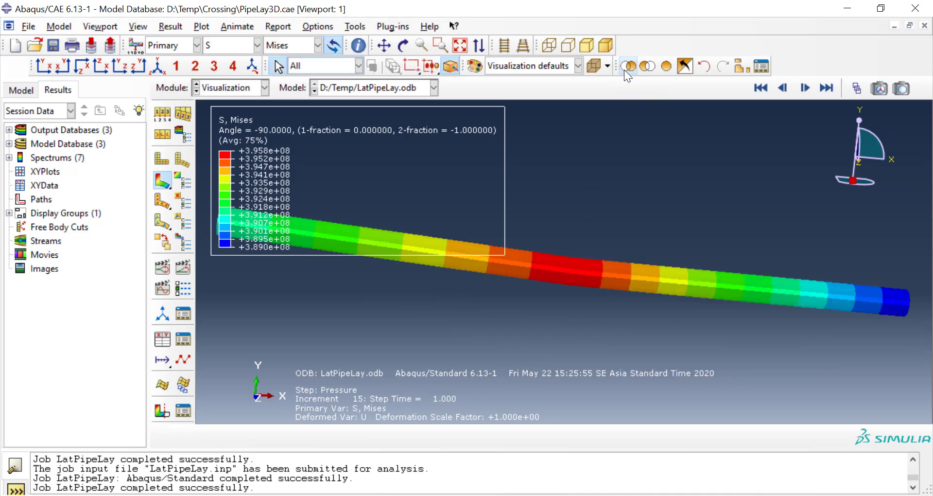
scroll(757, 349, "up", 8)
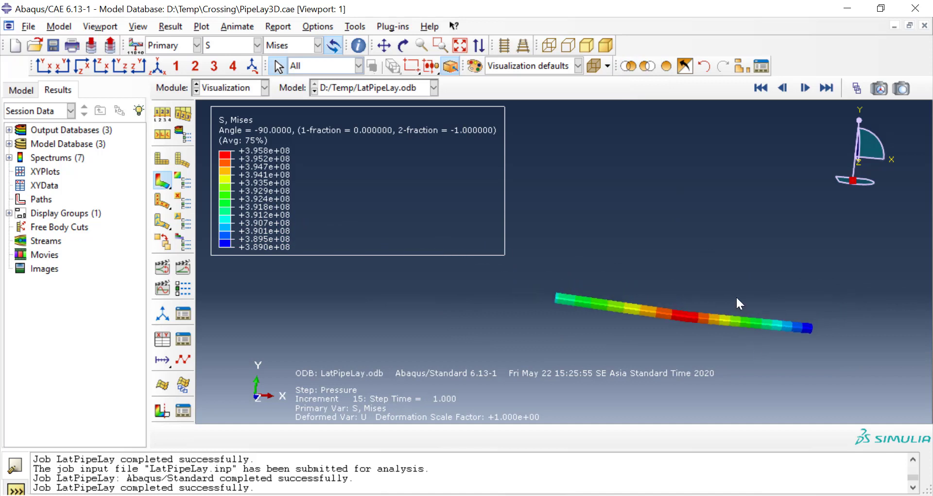
scroll(709, 243, "down", 3)
scroll(710, 243, "up", 3)
scroll(683, 223, "up", 1)
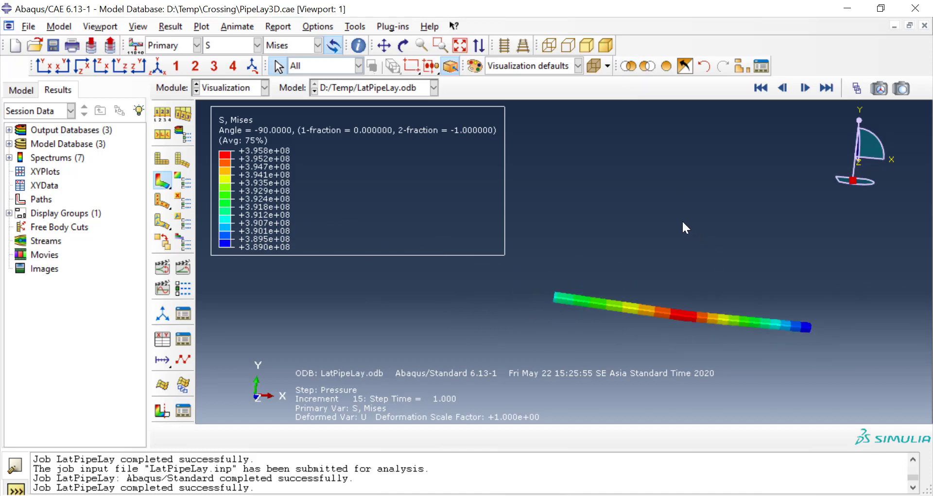
scroll(670, 247, "up", 2)
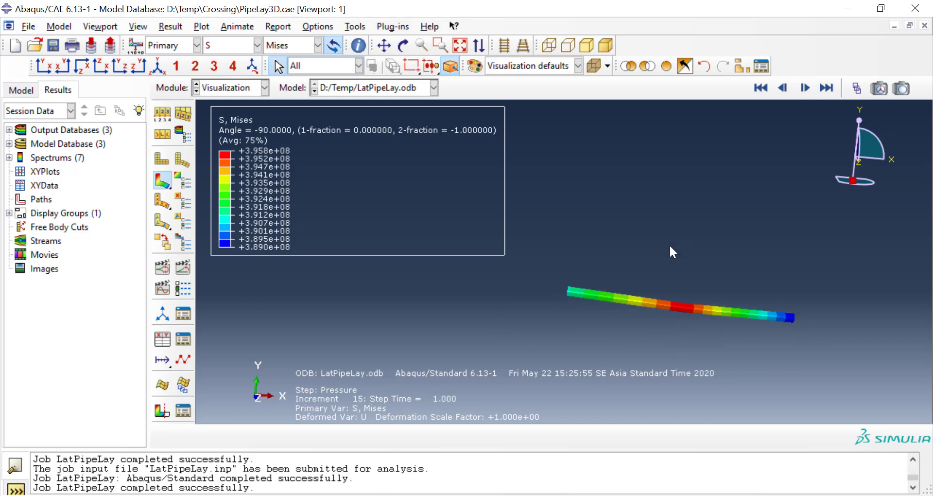
scroll(670, 246, "down", 3)
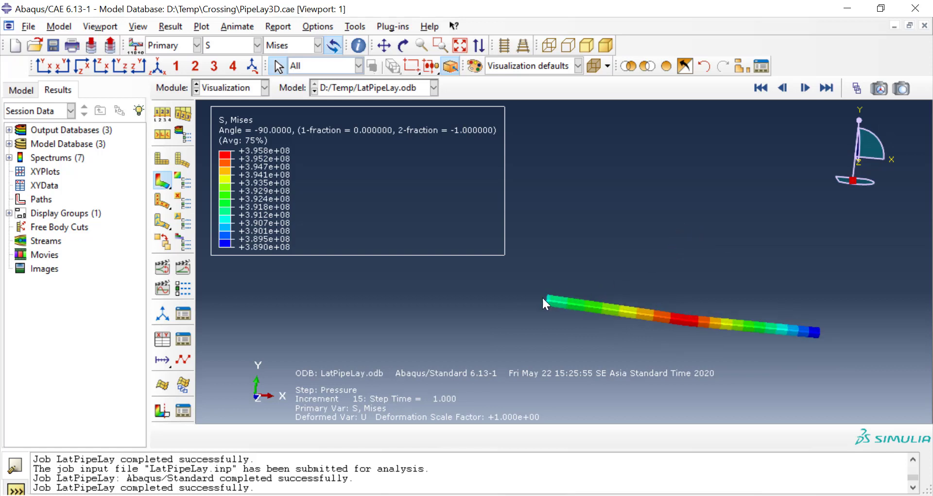
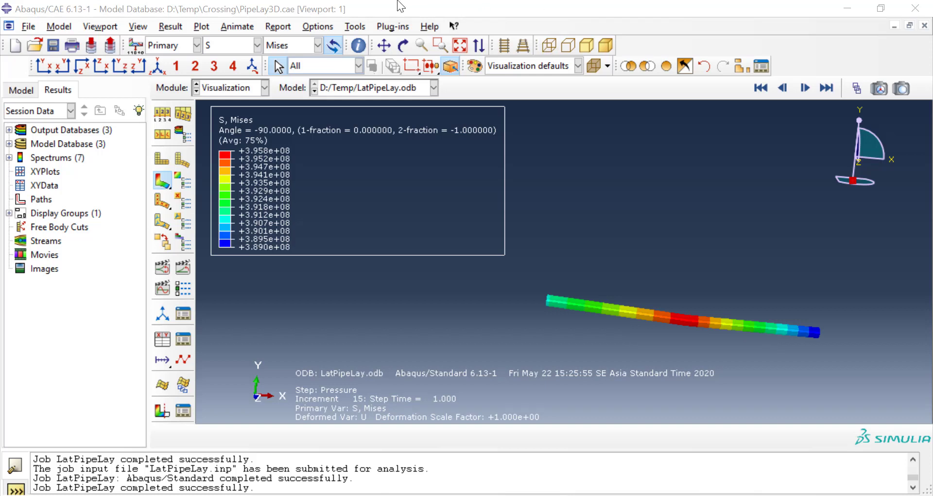
Step: Start a field output report for Pressure frame 15, set the position to Element Nodal and look through the available output variables
left_click(278, 27)
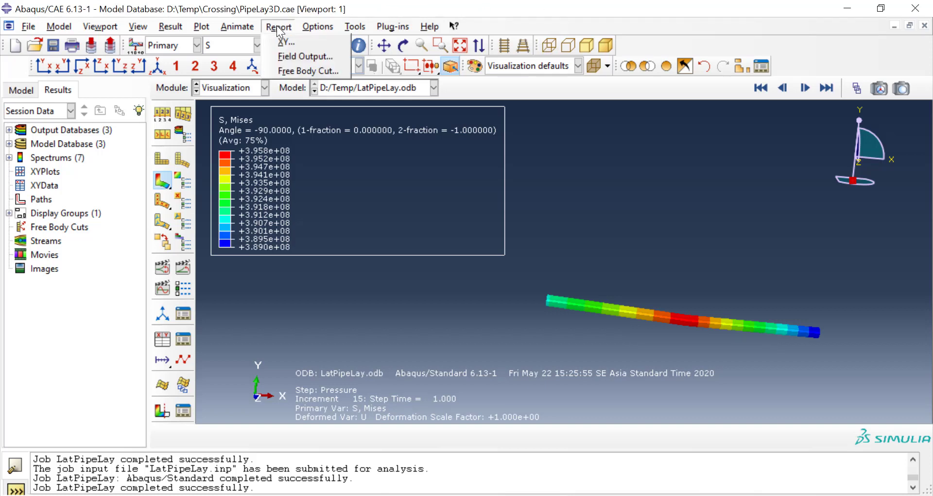
left_click(303, 58)
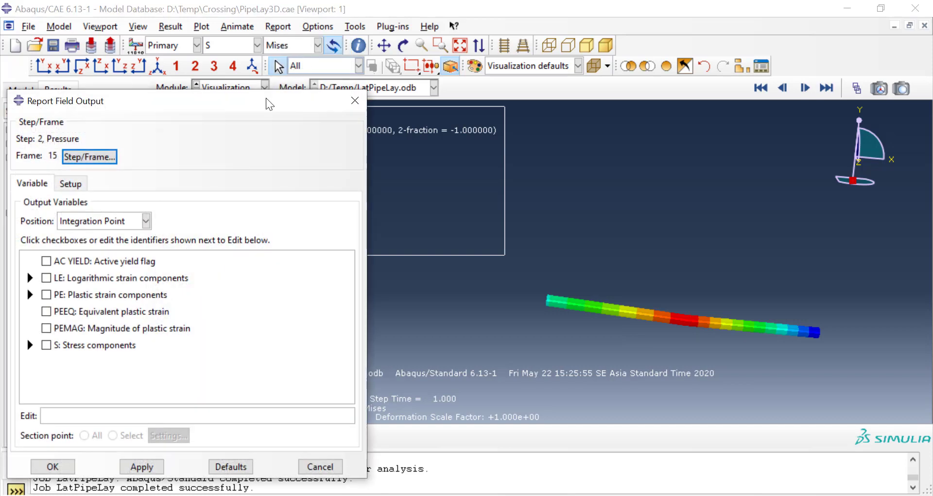
left_click_drag(266, 103, 408, 21)
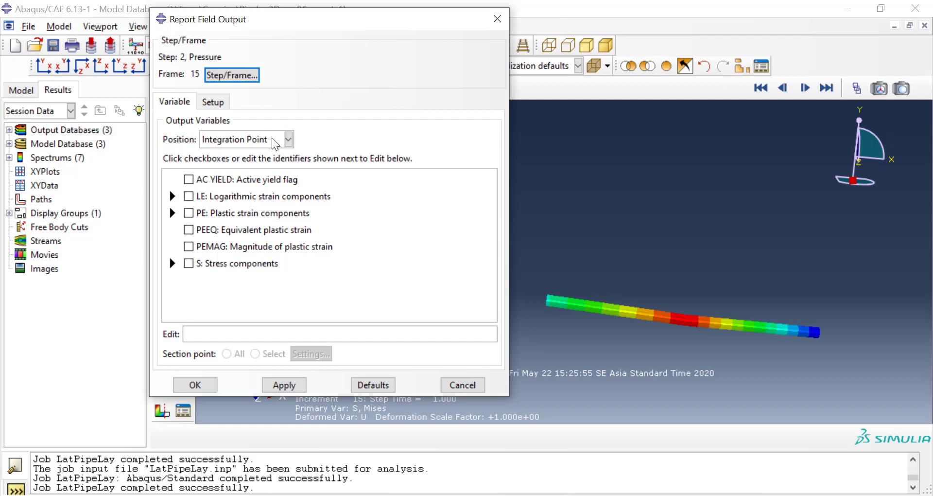
left_click(275, 141)
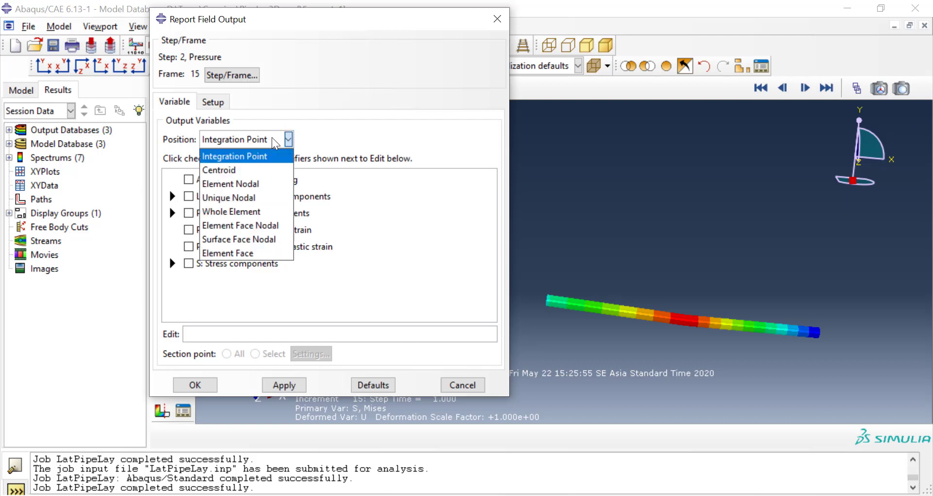
left_click(265, 182)
scroll(267, 185, "down", 1)
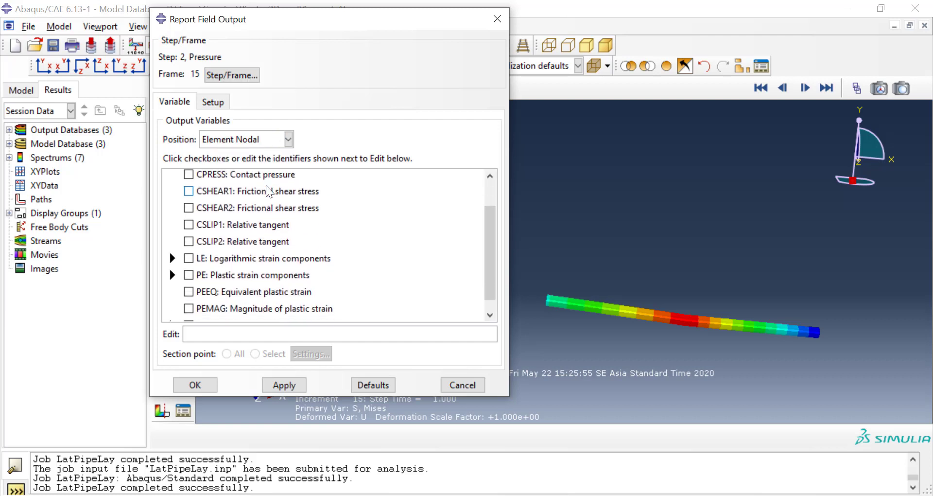
scroll(266, 185, "down", 1)
scroll(227, 238, "up", 2)
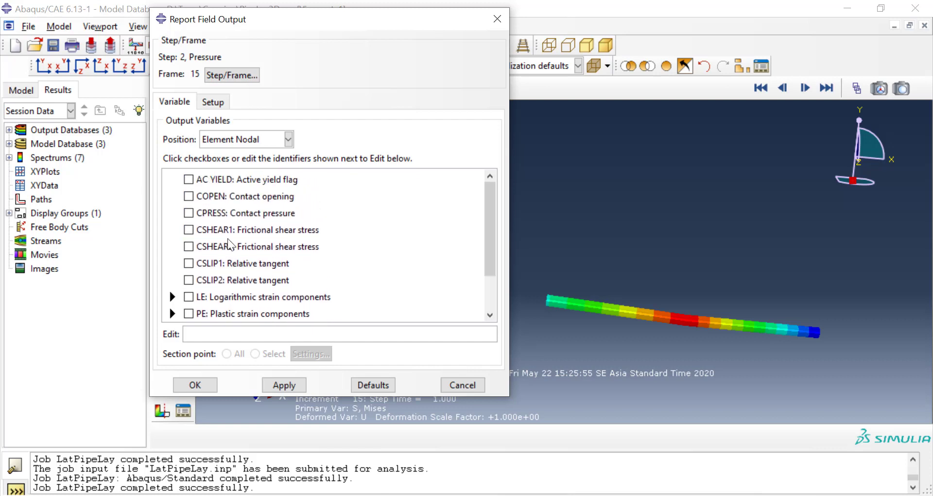
scroll(227, 238, "down", 3)
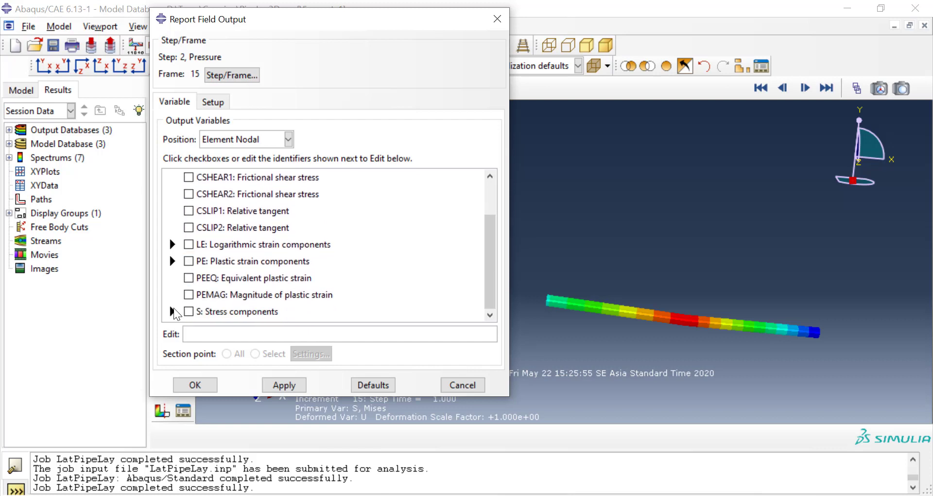
Step: Examine the stress components and the report's file setup options, and close the field output report without writing it
left_click(173, 311)
scroll(178, 306, "down", 10)
scroll(178, 307, "up", 7)
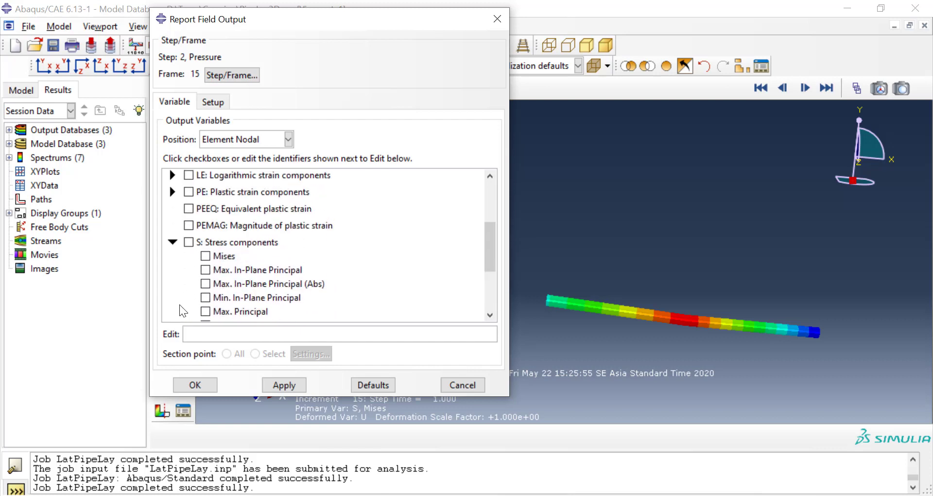
scroll(179, 304, "up", 6)
scroll(179, 305, "down", 2)
left_click(172, 311)
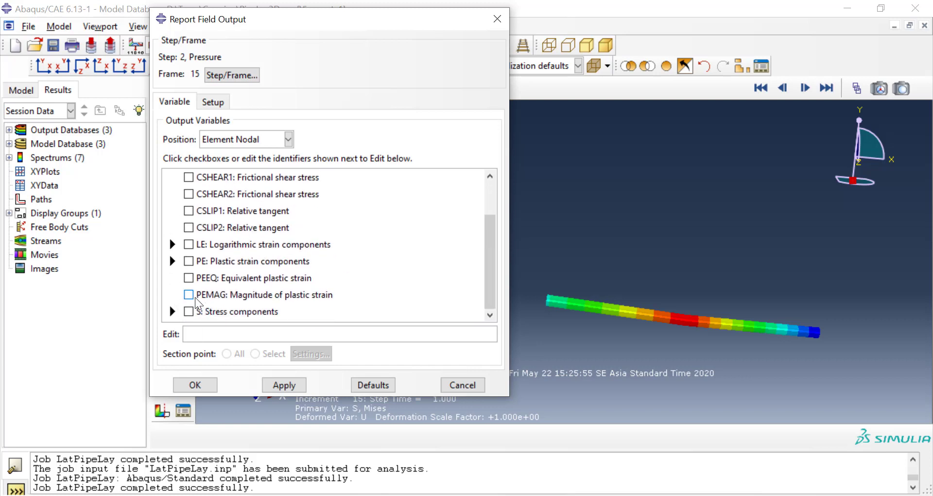
left_click(213, 102)
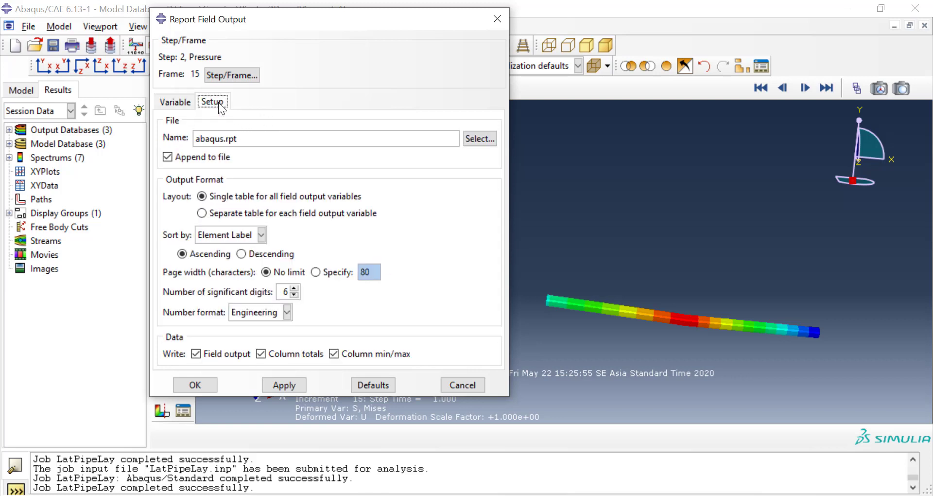
left_click(187, 103)
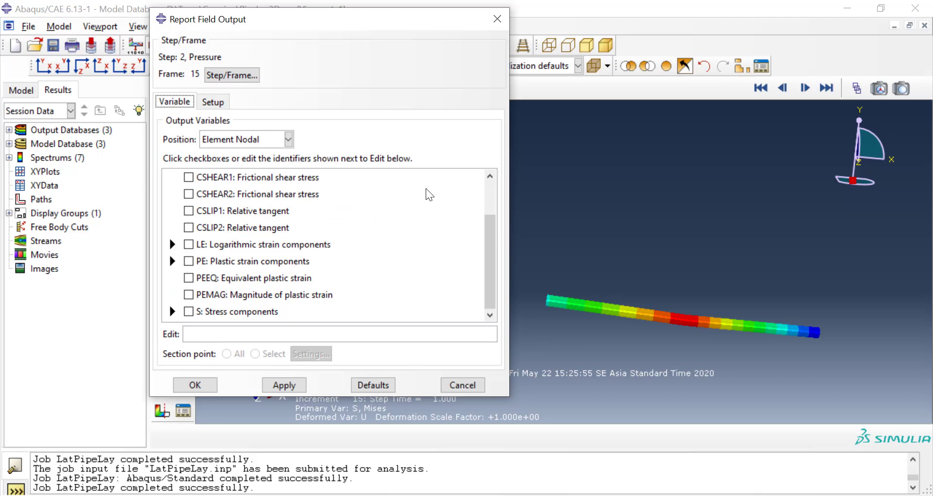
left_click(462, 384)
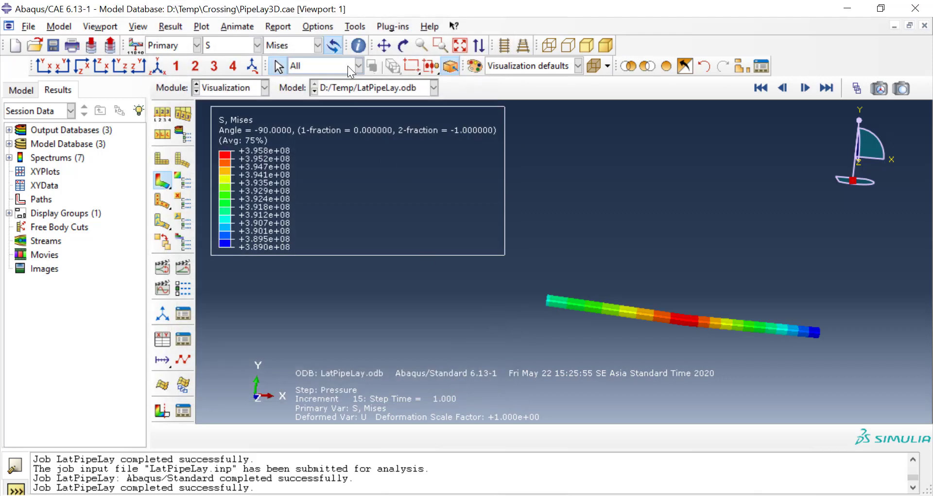
Step: Switch to the Step module and open field output request F-Output-1 of the LatPipeLay3D model for editing
left_click(246, 87)
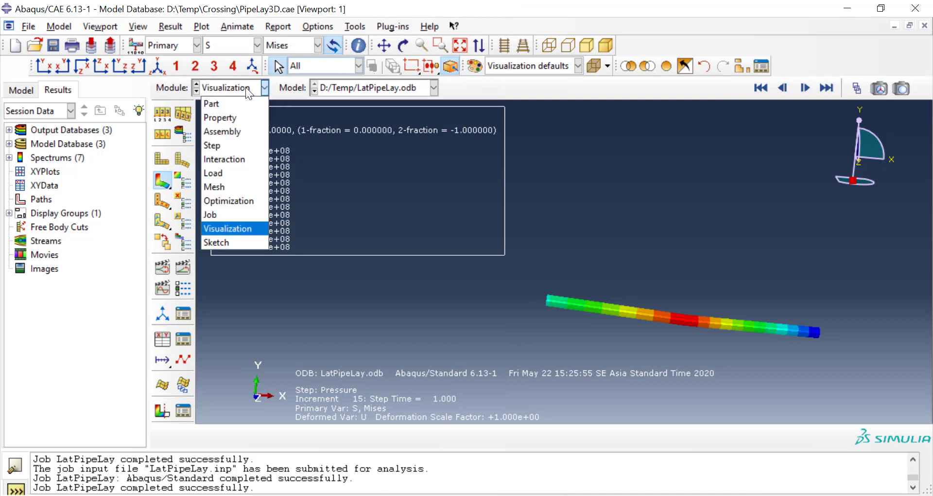
left_click(241, 144)
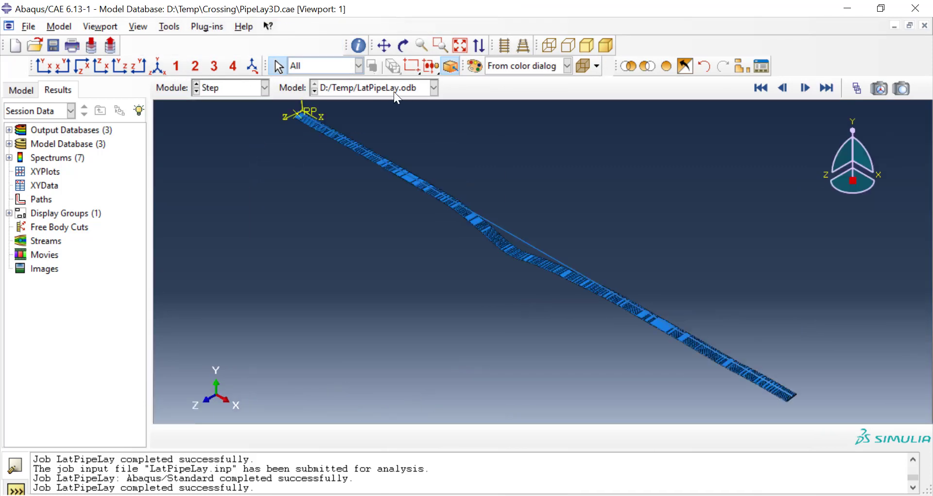
scroll(99, 170, "up", 10)
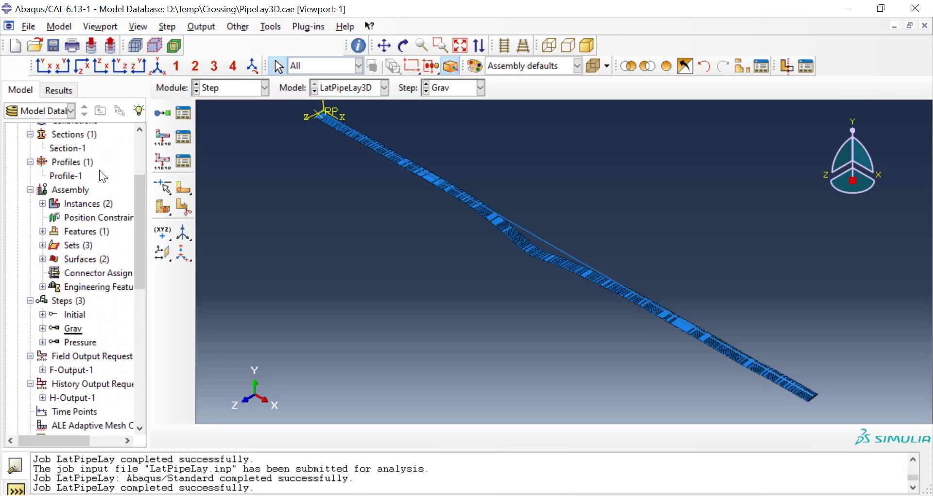
scroll(100, 173, "up", 2)
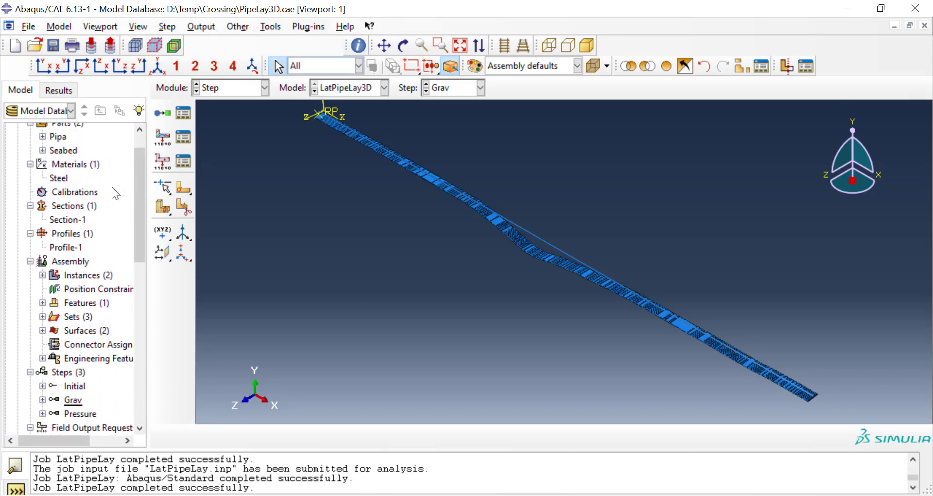
scroll(112, 186, "down", 4)
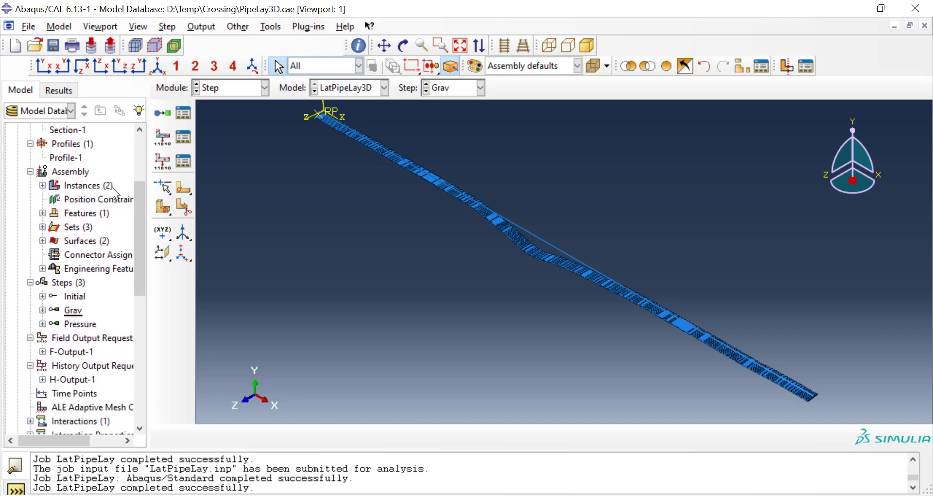
scroll(111, 187, "down", 2)
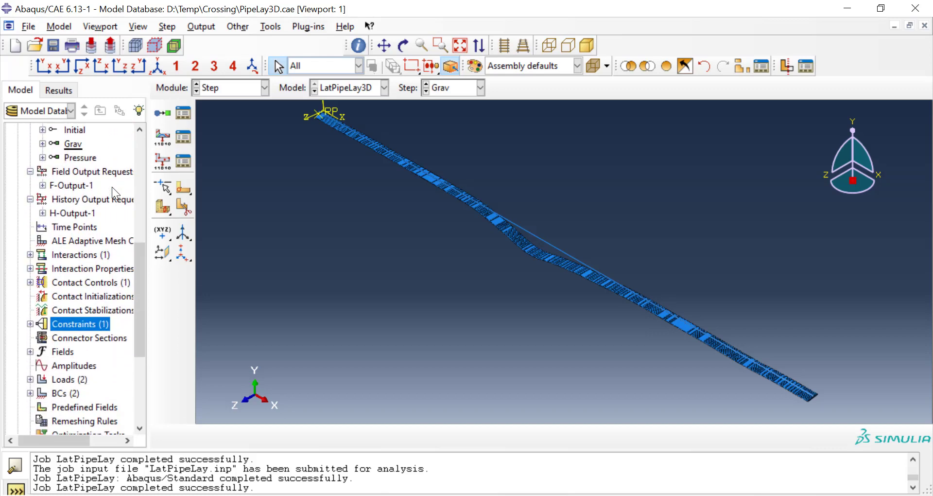
double_click(89, 184)
right_click(90, 183)
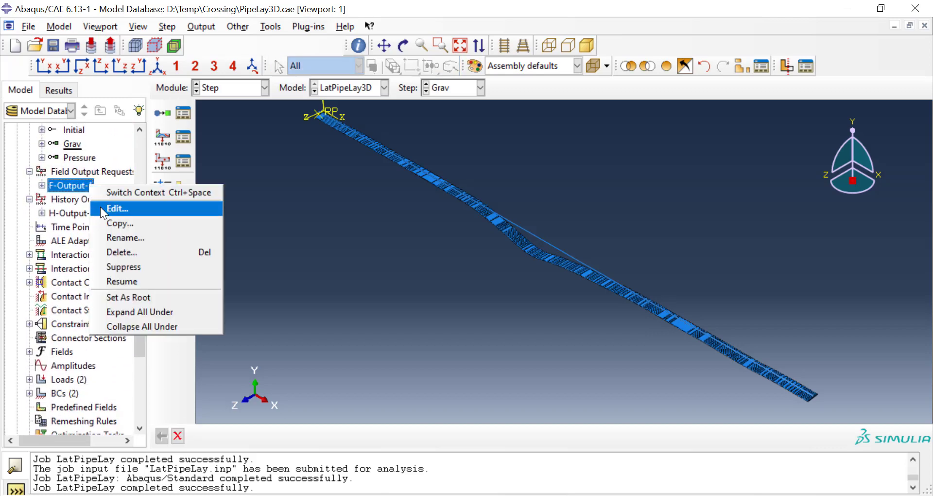
left_click(101, 206)
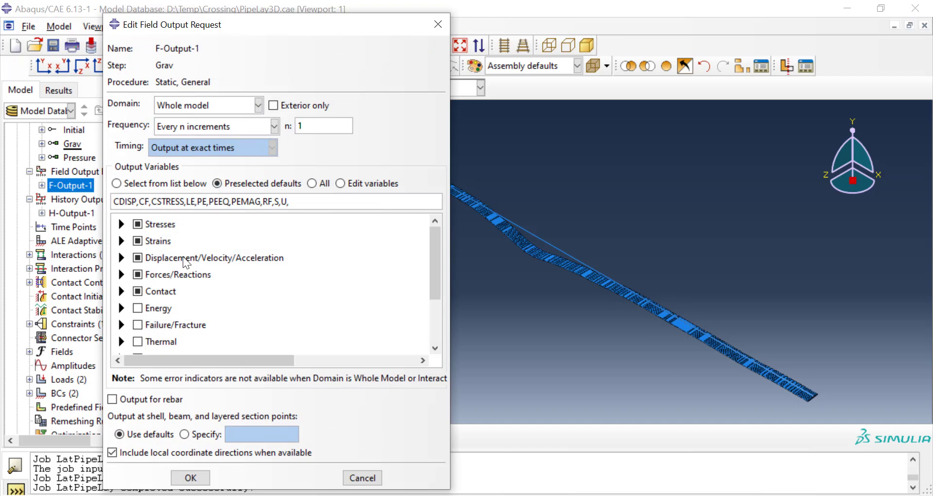
Step: Add SF, Section forces and moments, to the forces and reactions variables of the field output request
scroll(185, 264, "down", 1)
scroll(185, 264, "down", 4)
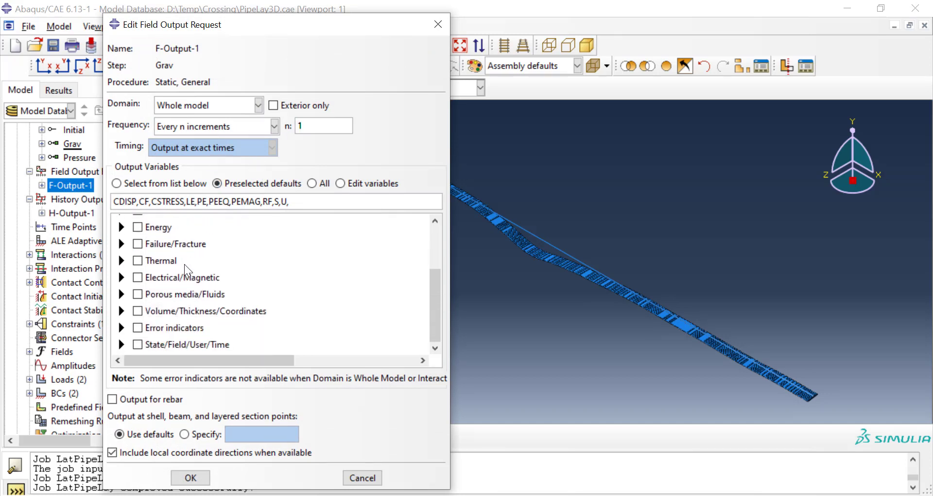
scroll(184, 264, "up", 5)
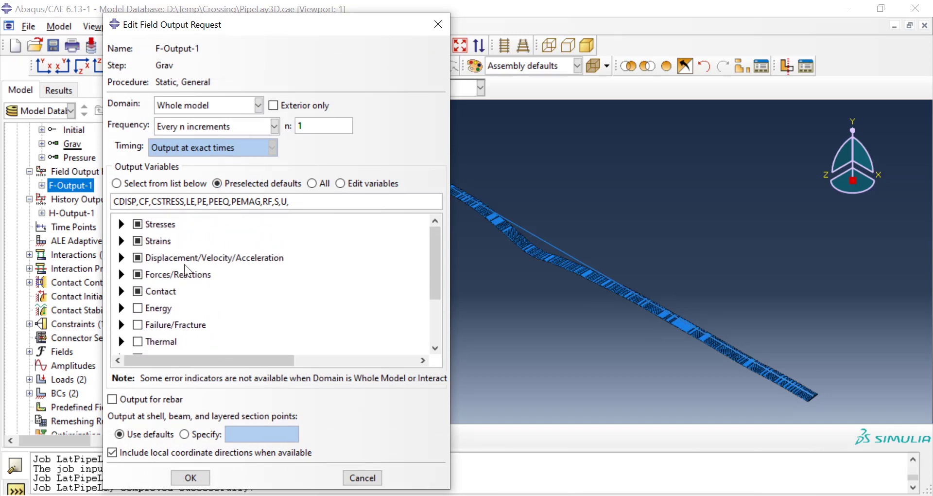
left_click(122, 273)
scroll(136, 271, "down", 3)
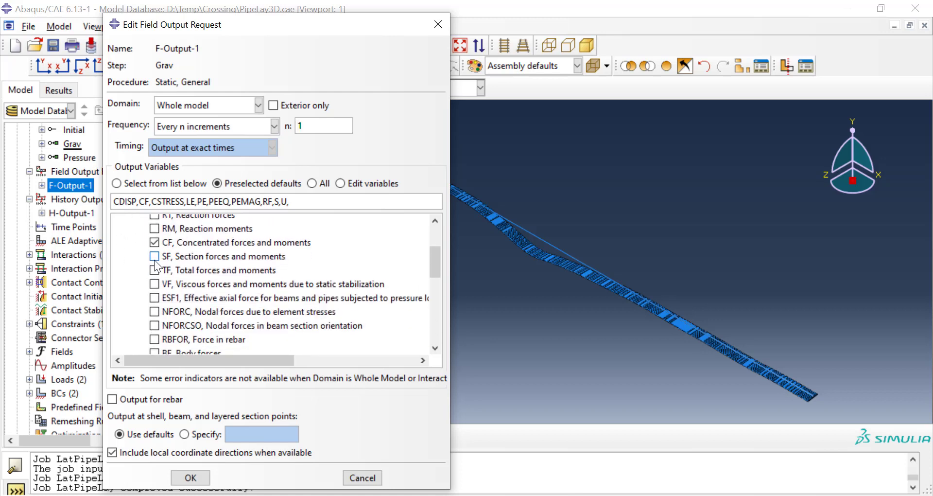
left_click(163, 262)
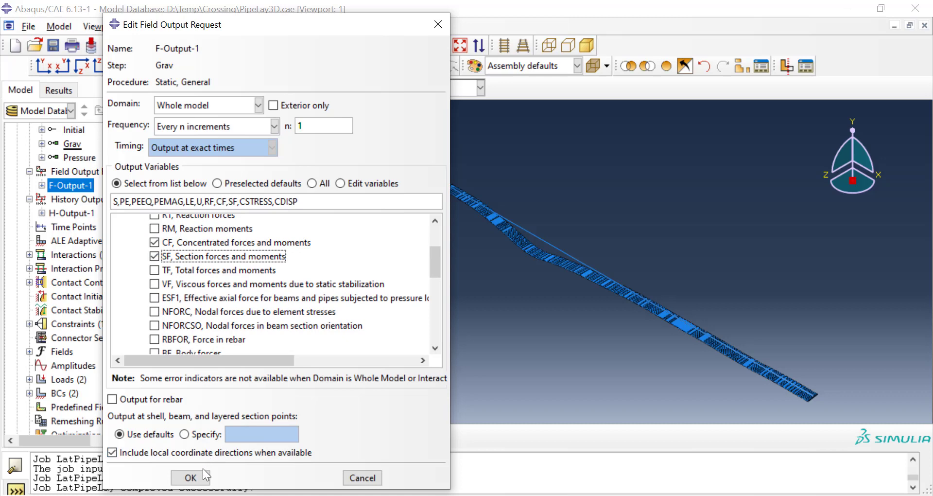
left_click(190, 477)
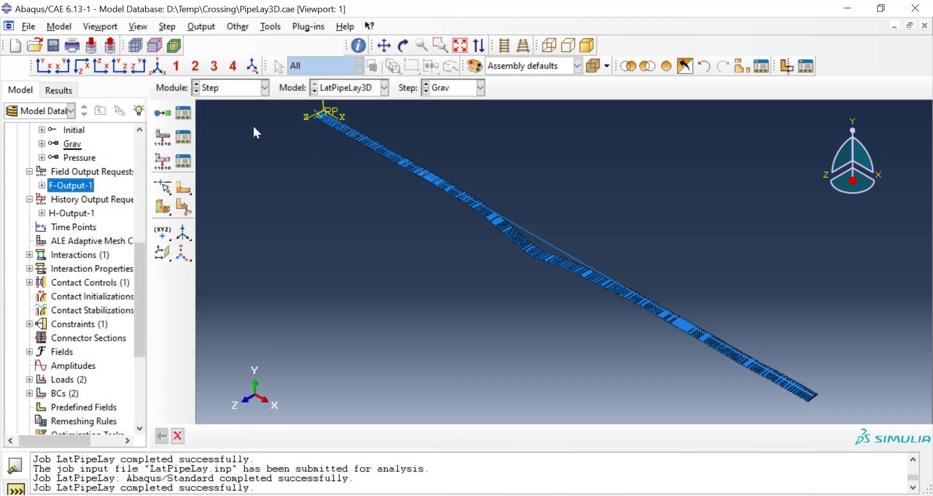
Step: Resubmit the LatPipeLay job in the Job module, overwriting the existing job files, and open its results
left_click(245, 90)
left_click(228, 211)
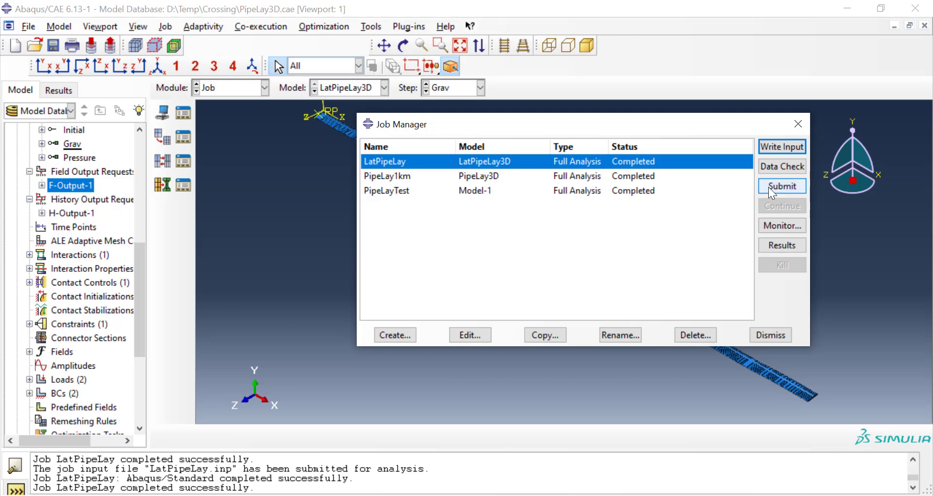
left_click(768, 187)
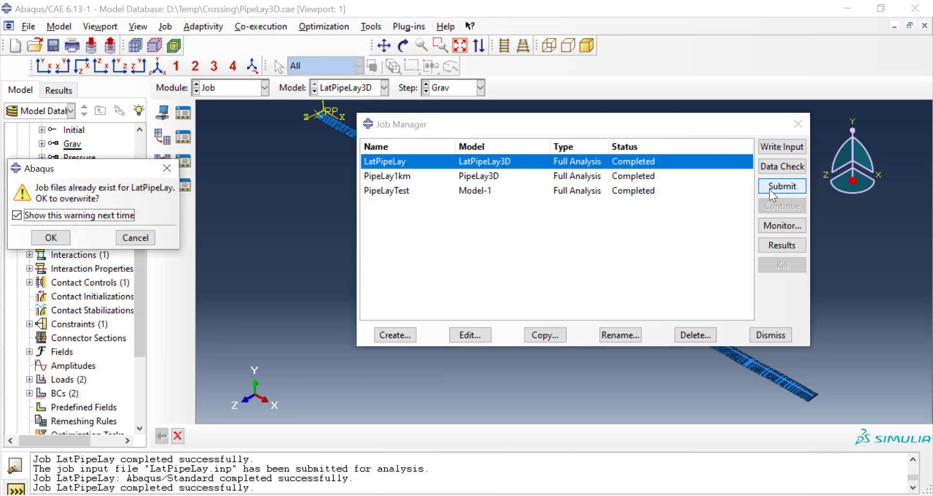
left_click(50, 237)
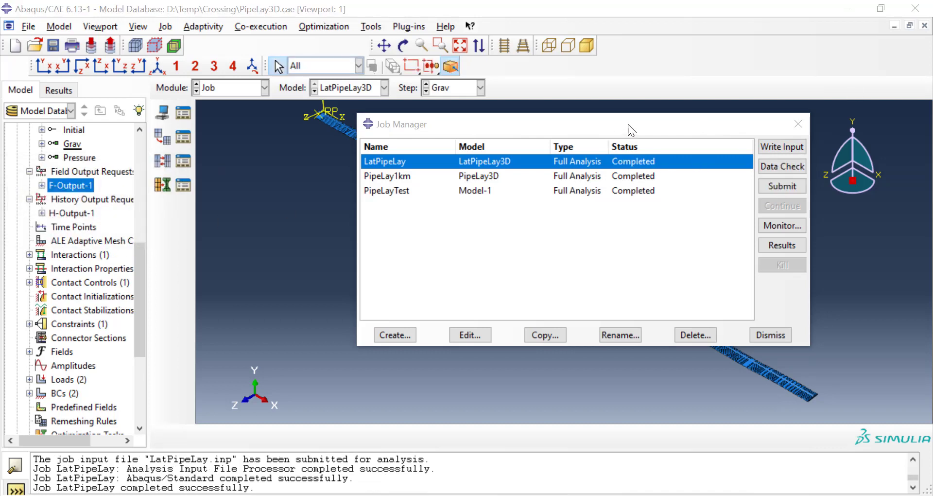
left_click(783, 245)
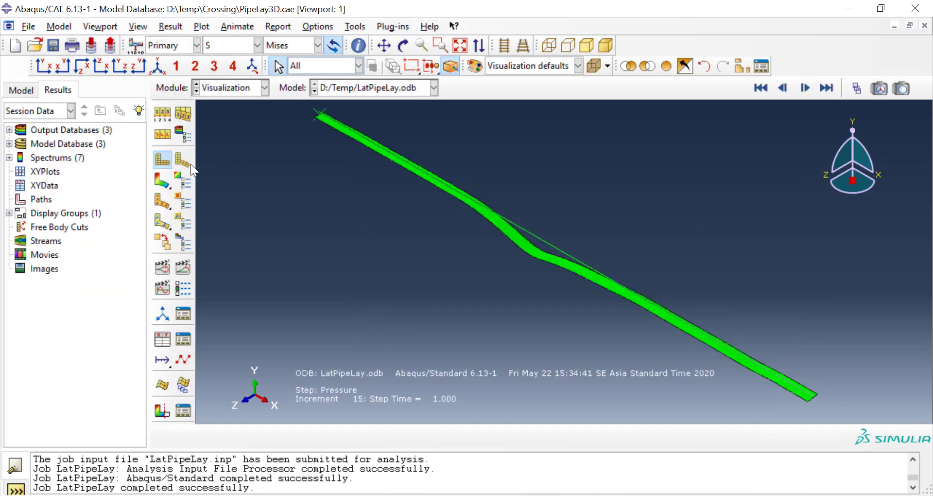
Step: Plot the Mises stress contours on the deformed shape and check the primary variable list for section forces and moments
left_click(162, 180)
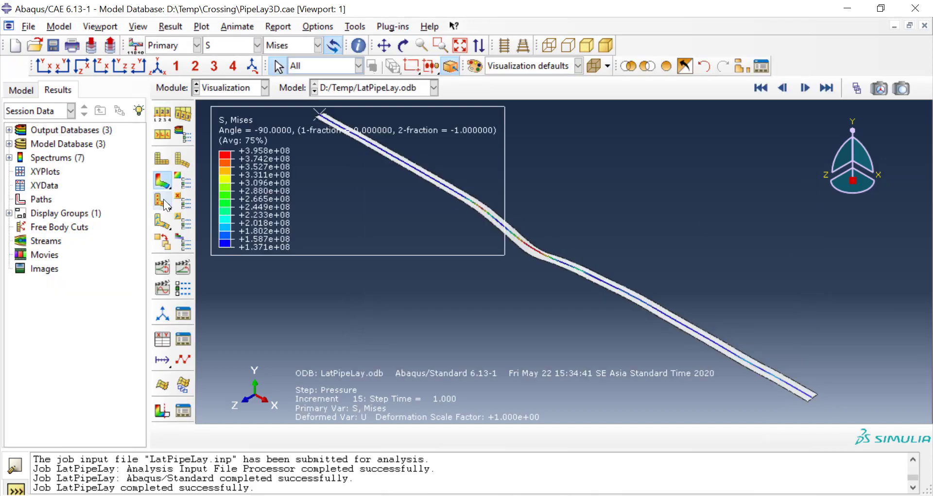
left_click(240, 48)
scroll(235, 189, "down", 2)
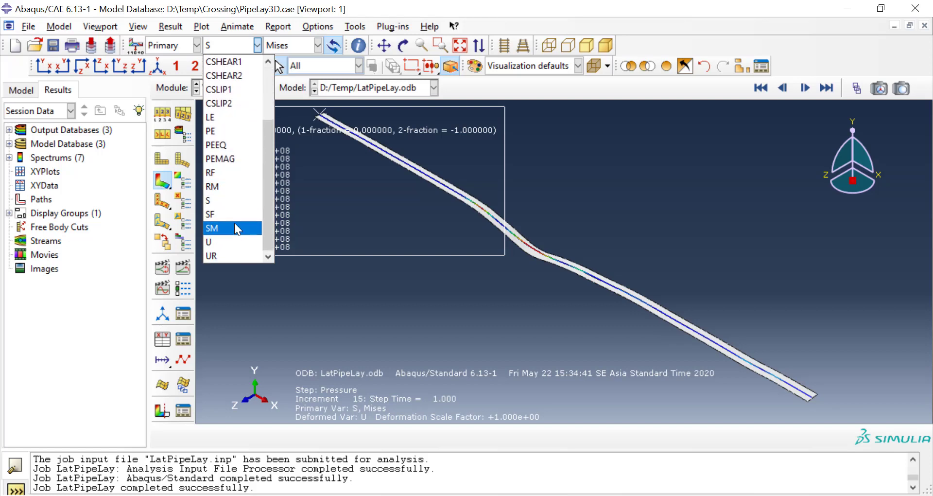
left_click(343, 296)
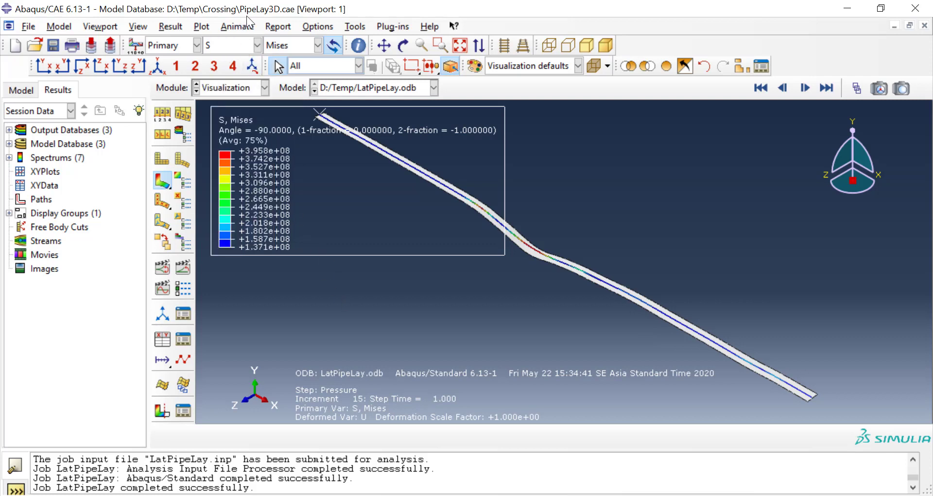
Step: Orient the Mises contour plot to the front XY view, focused on the pipe's lowest sagging stretch
left_click(824, 174)
scroll(546, 246, "down", 5)
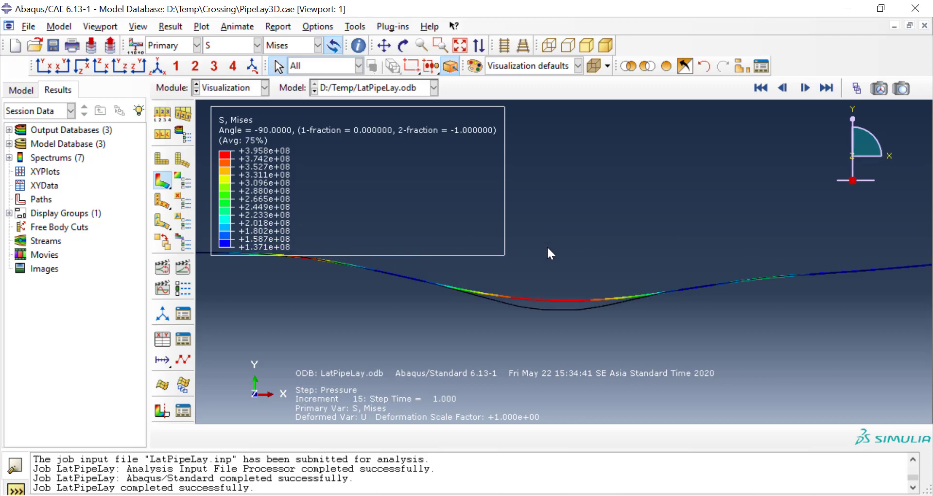
left_click(165, 115)
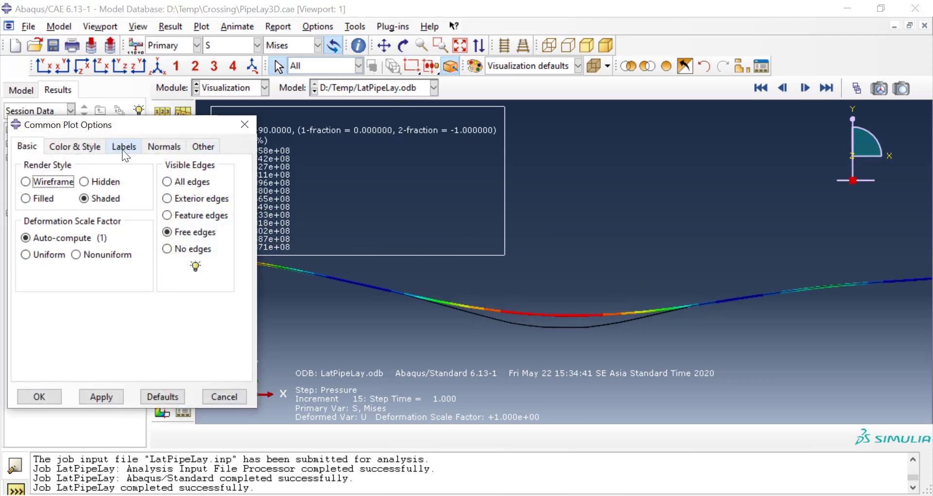
left_click(125, 155)
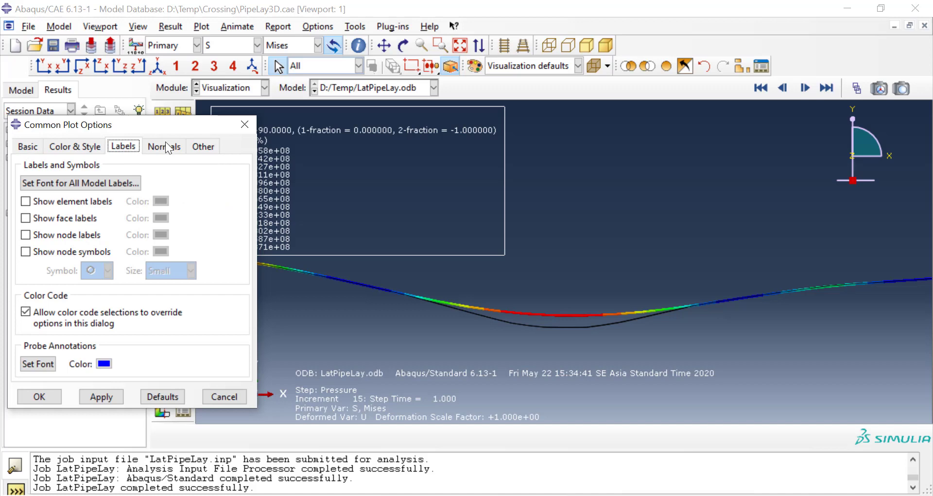
left_click(244, 124)
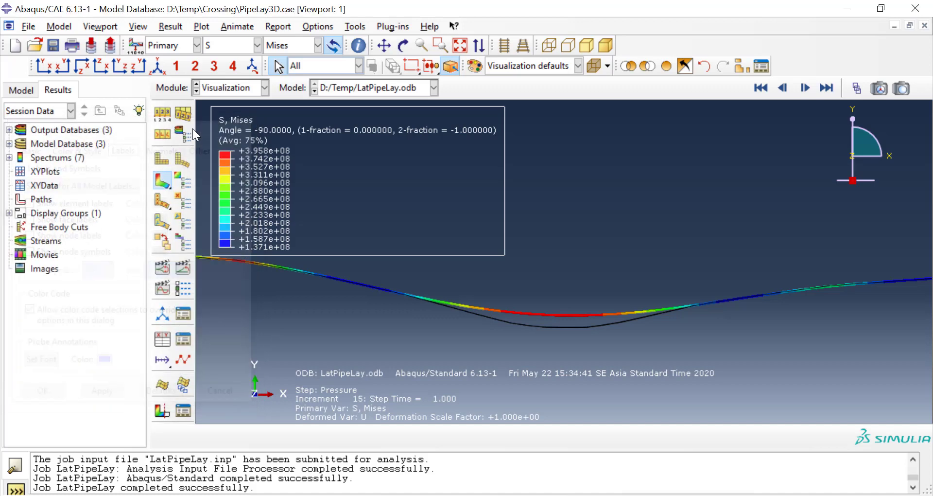
Step: Show node labels on the contour plot through the common plot options
left_click(165, 115)
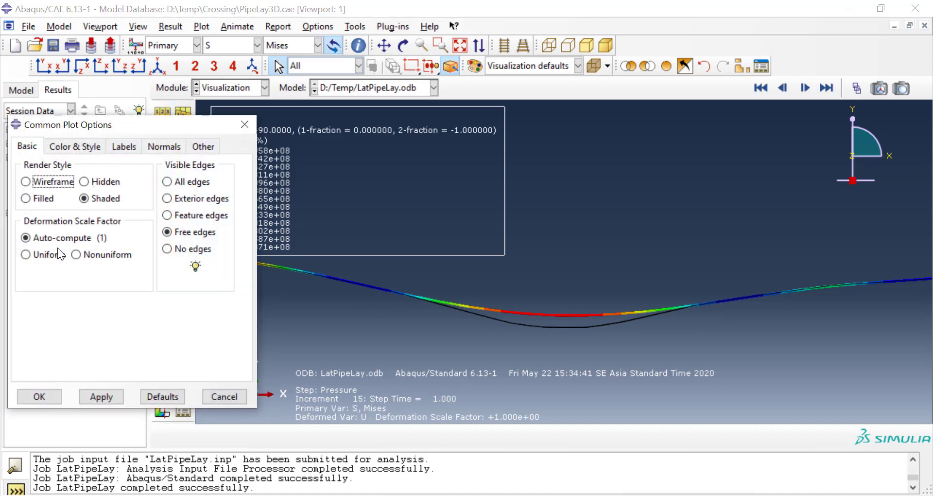
left_click(124, 147)
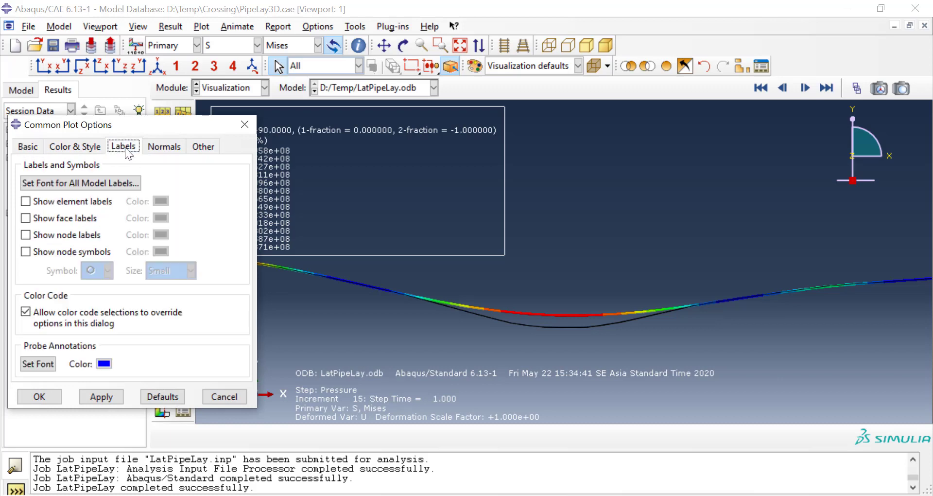
left_click(83, 235)
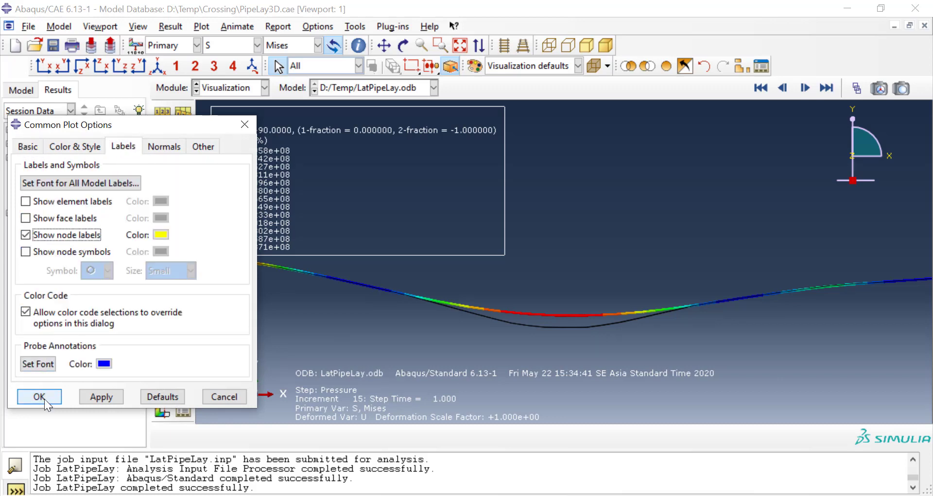
left_click(40, 397)
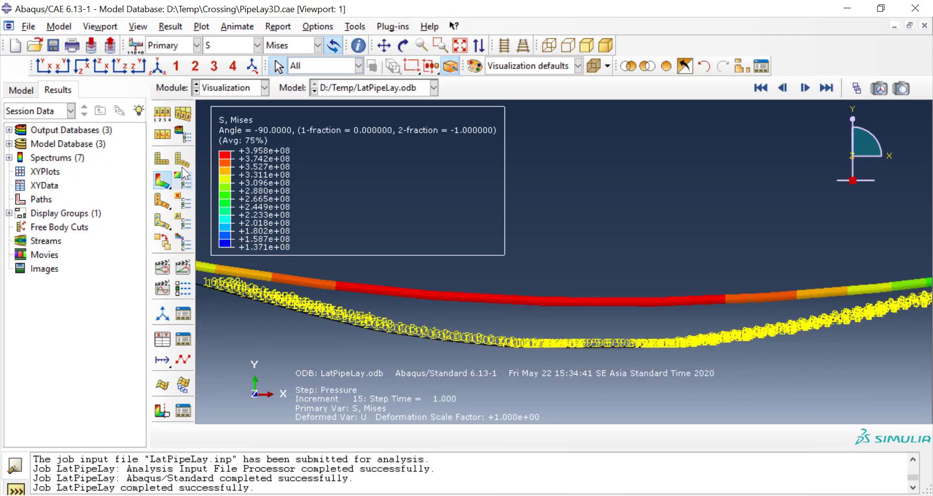
Step: Turn off beam profile rendering in the ODB display options
left_click(183, 131)
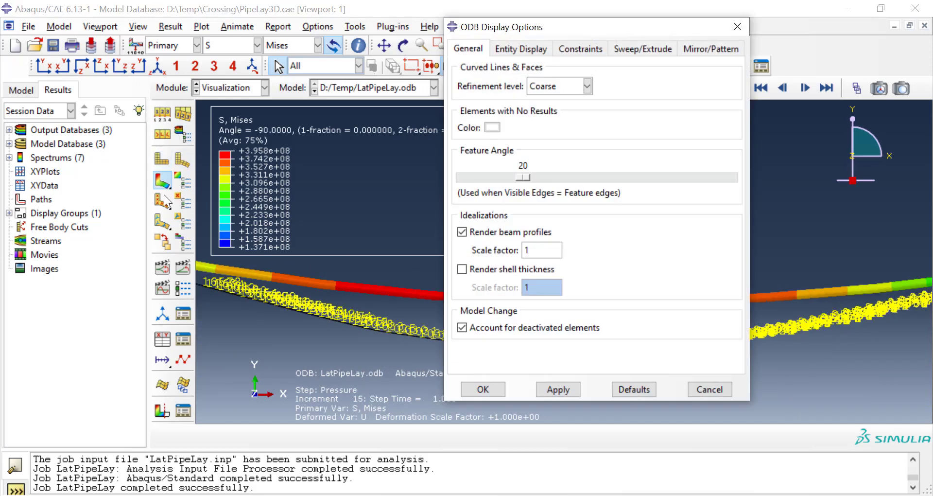
left_click(487, 232)
left_click(495, 387)
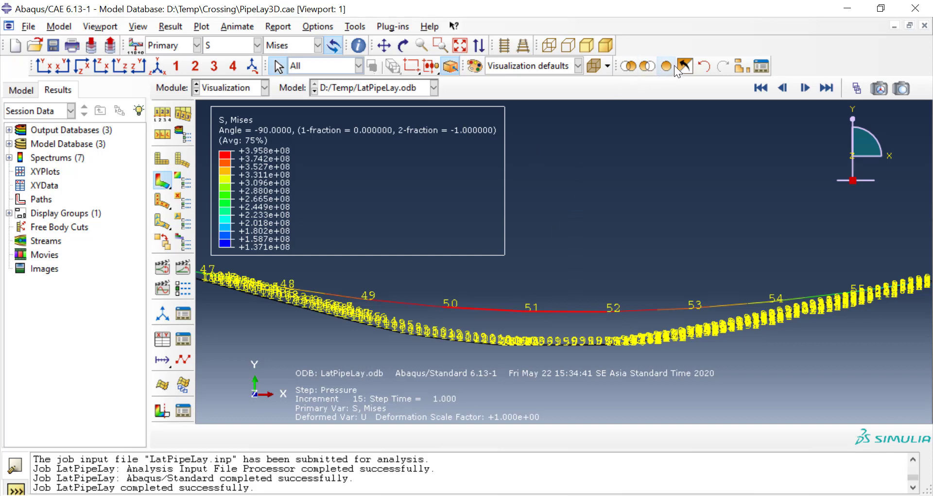
Step: Restrict the display to the two pipe elements spanning nodes 50 to 52
left_click(626, 68)
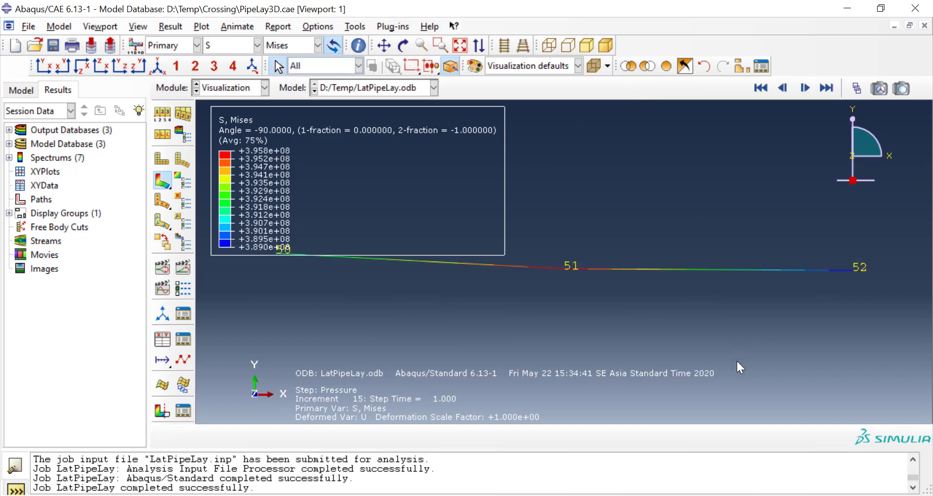
scroll(736, 359, "up", 7)
scroll(696, 249, "down", 3)
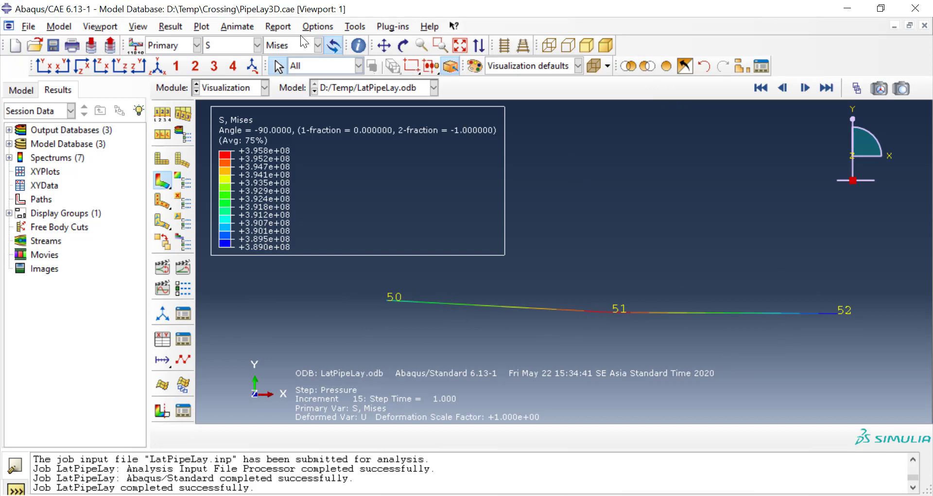
Step: Start a field output report at the element nodal position with SF: Section Forces and SM: Section Moments selected
left_click(267, 25)
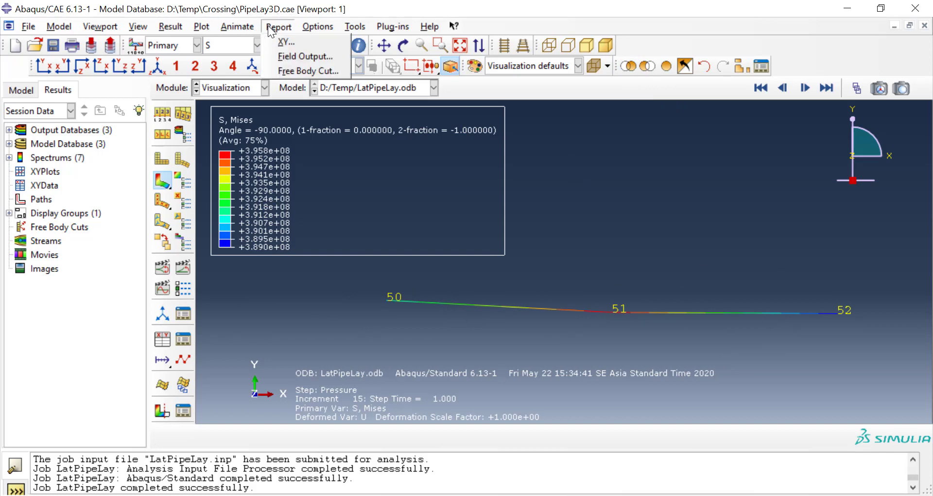
left_click(298, 62)
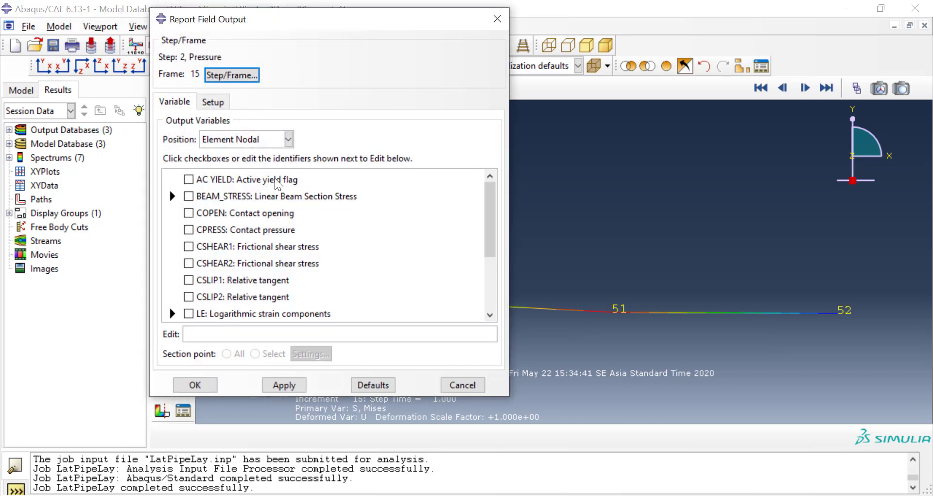
scroll(290, 228, "down", 2)
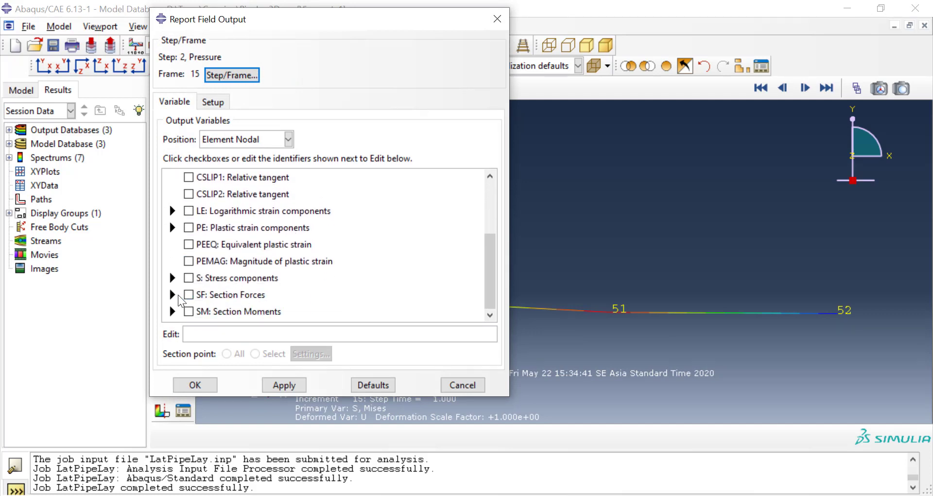
left_click(172, 295)
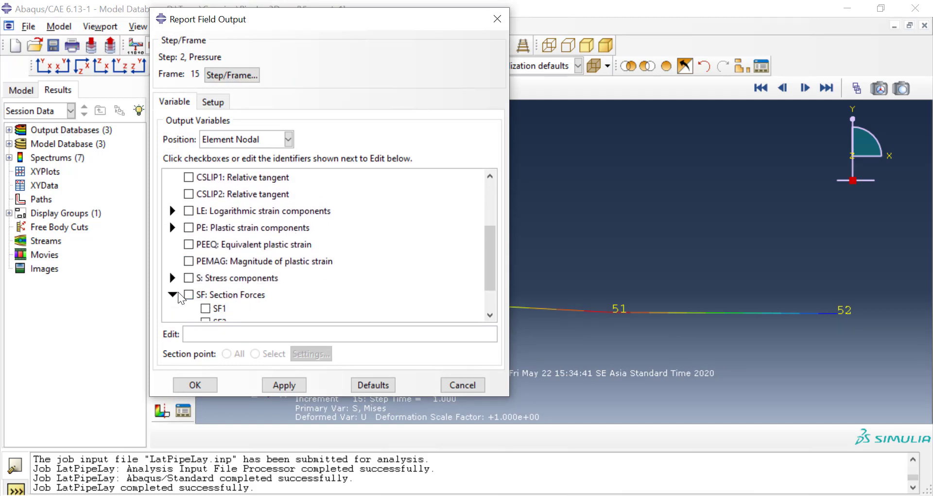
left_click(189, 253)
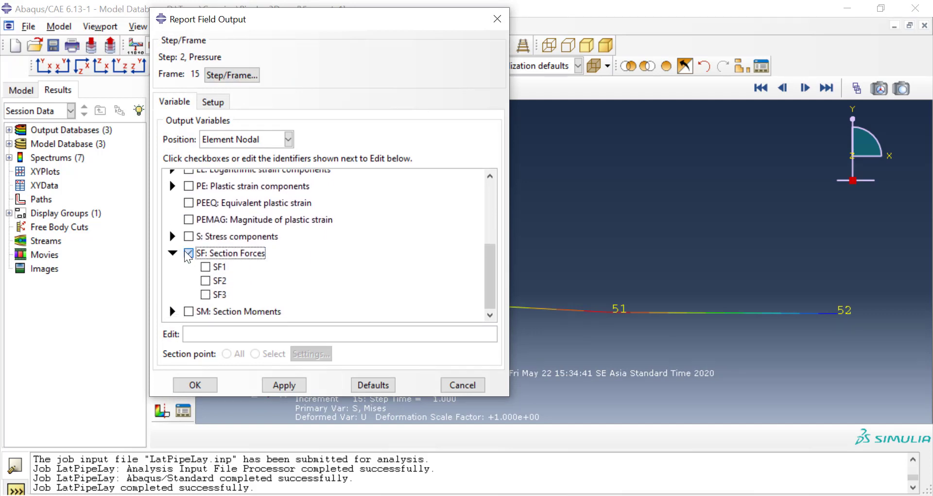
left_click(172, 311)
left_click(188, 269)
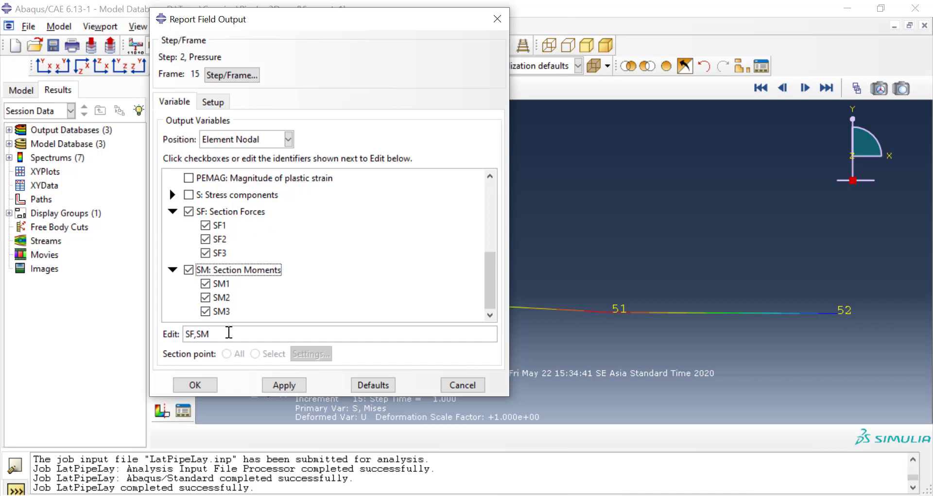
Step: Name the field output report file GayaReaksiPipeLay.rpt in the report setup
left_click(215, 101)
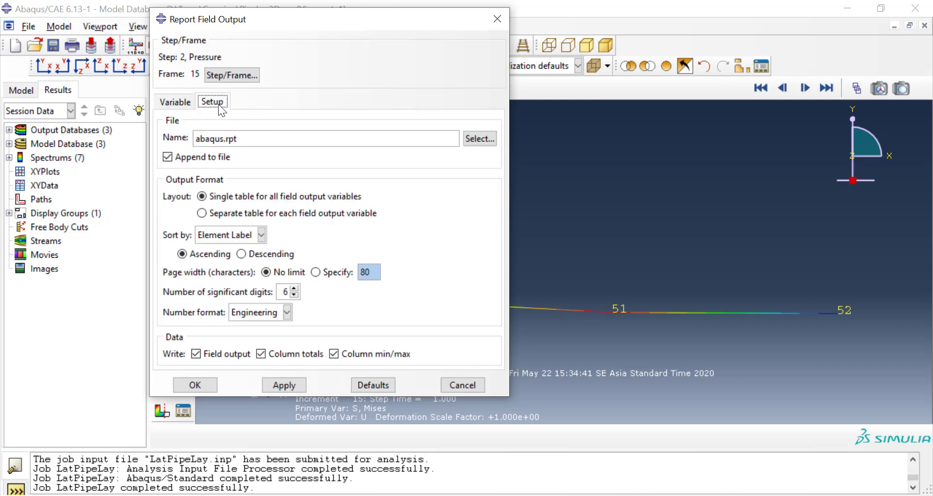
double_click(225, 139)
type("GayaReaksiPipe")
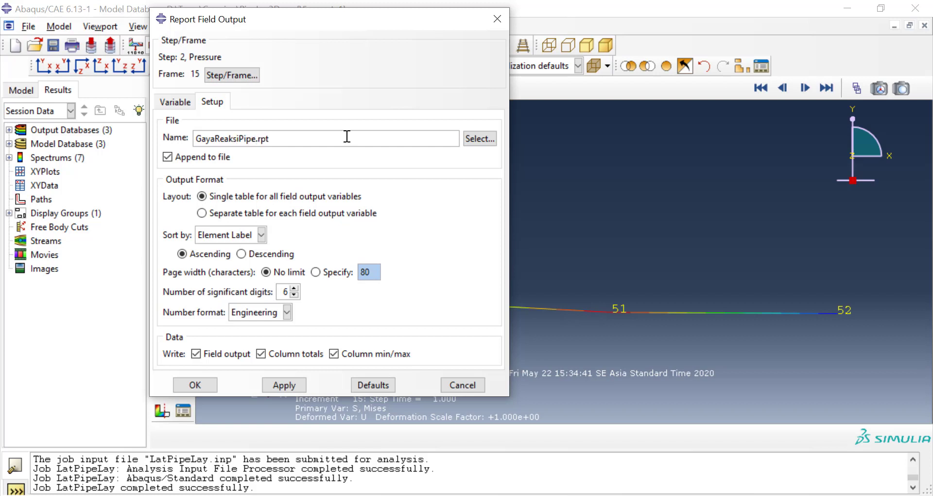
type("Lay")
Step: Set the report's location to the root of drive D: and write the report
left_click(473, 136)
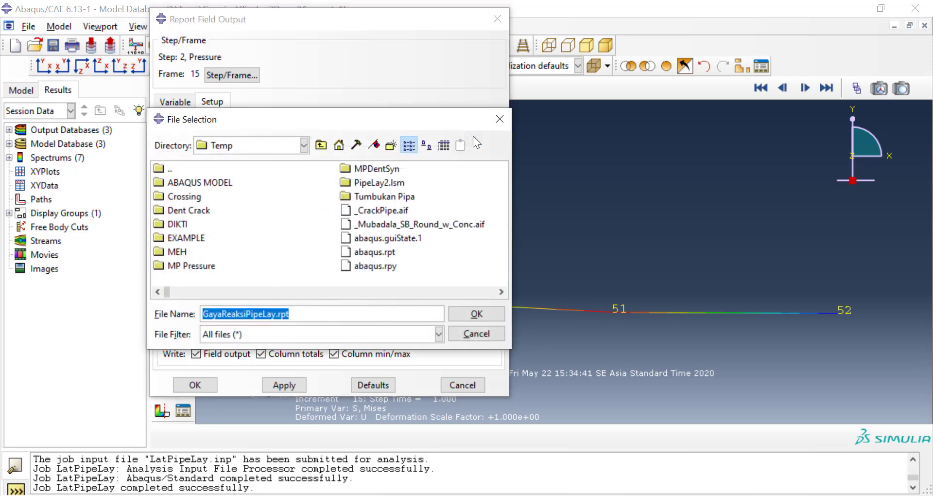
left_click(324, 145)
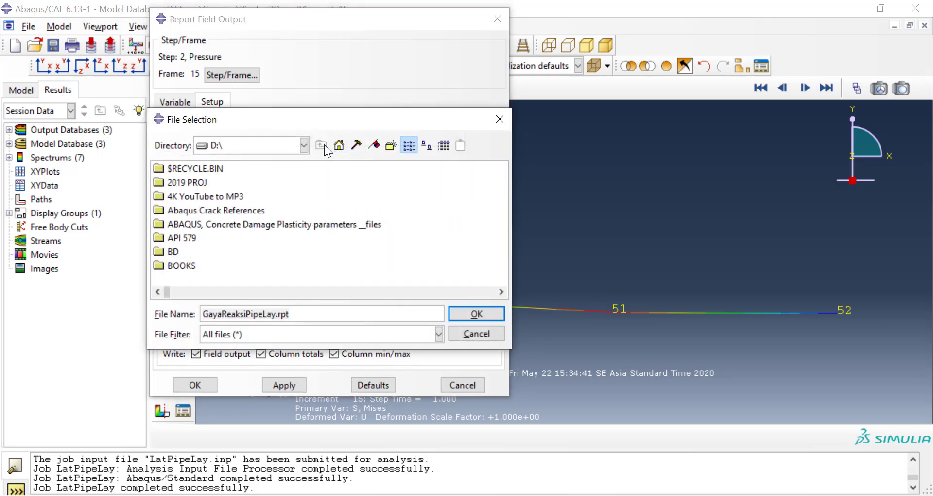
left_click(466, 312)
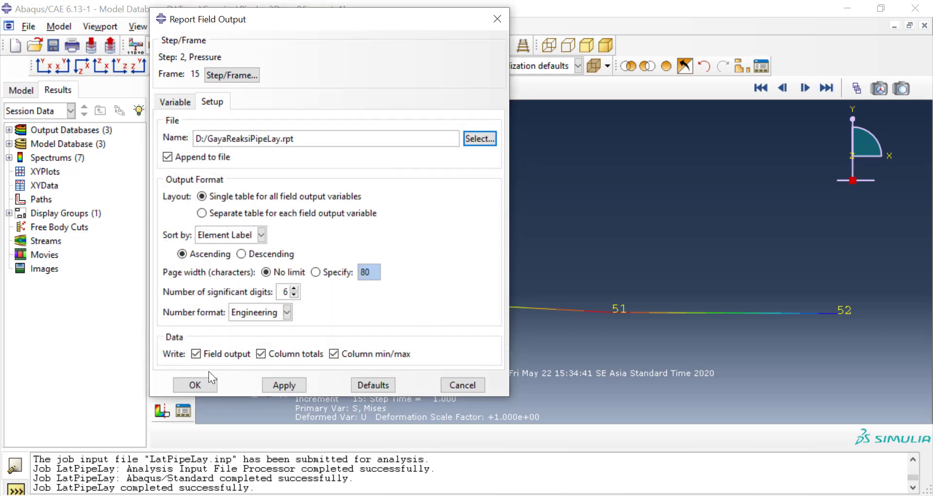
left_click(195, 385)
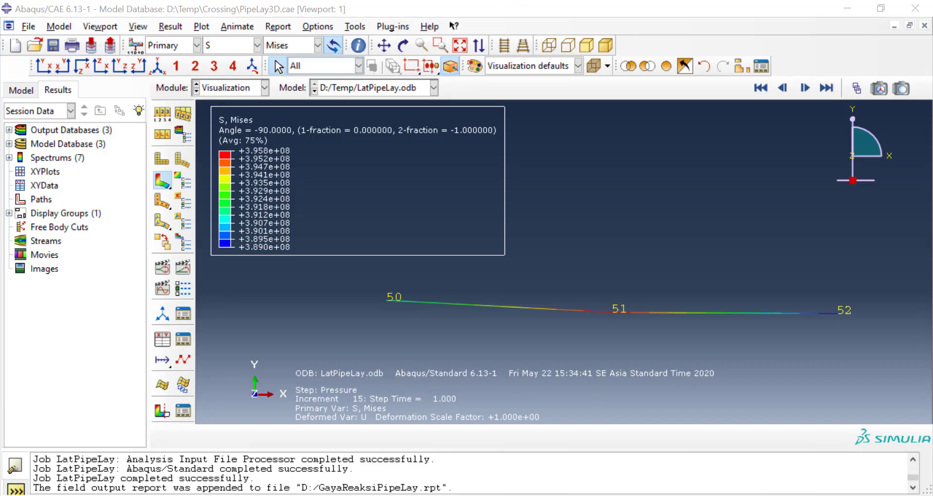
Step: Switch to File Explorer and locate GayaReaksiPipeLay.rpt in the root of drive D:
left_click(450, 495)
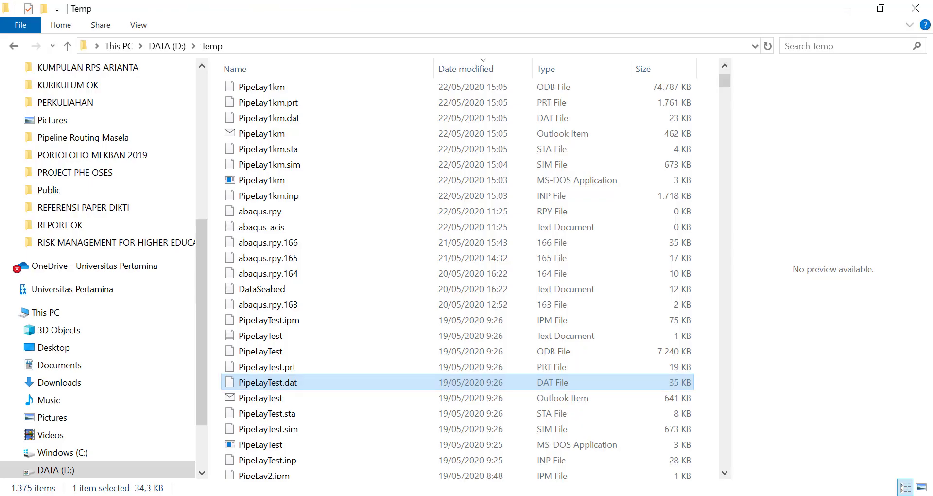
left_click(167, 46)
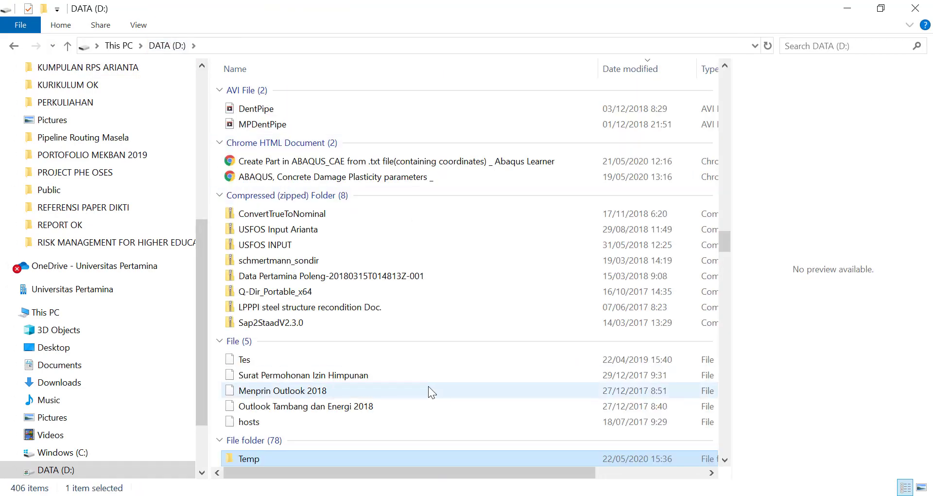
scroll(427, 386, "down", 20)
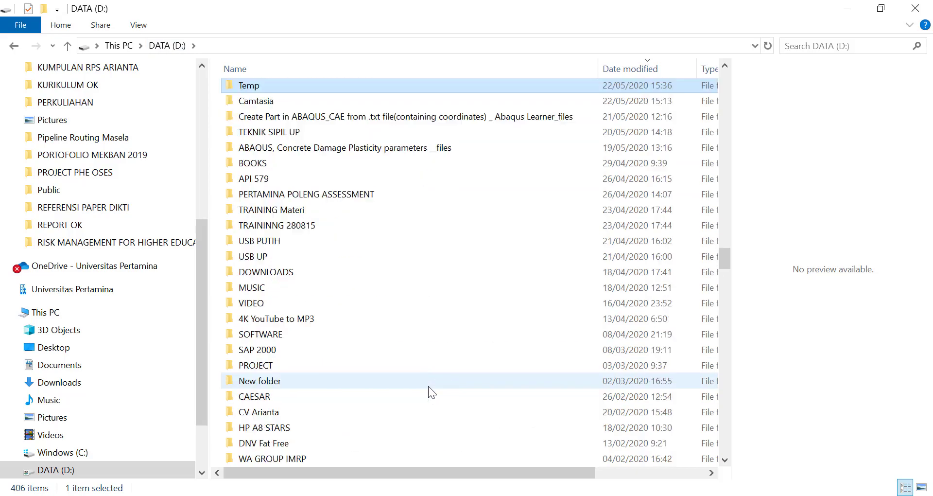
scroll(428, 386, "down", 10)
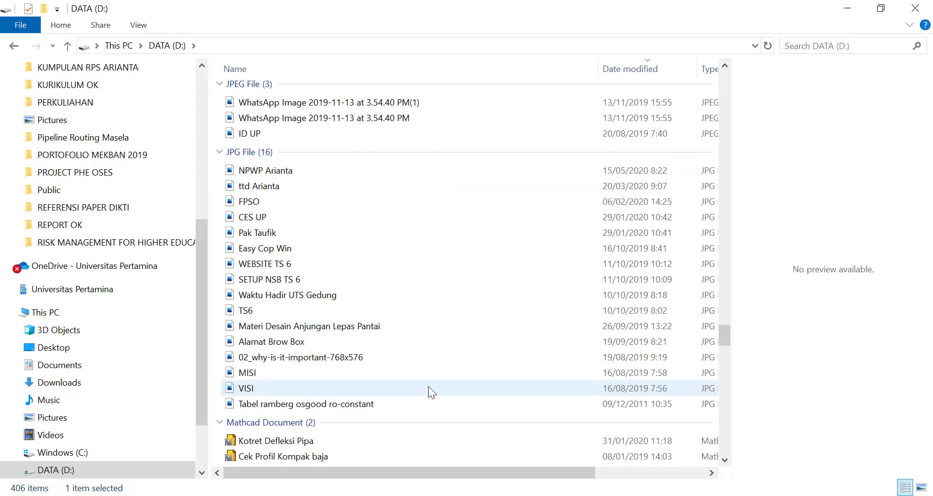
scroll(427, 386, "up", 2)
scroll(427, 385, "down", 20)
scroll(428, 387, "down", 20)
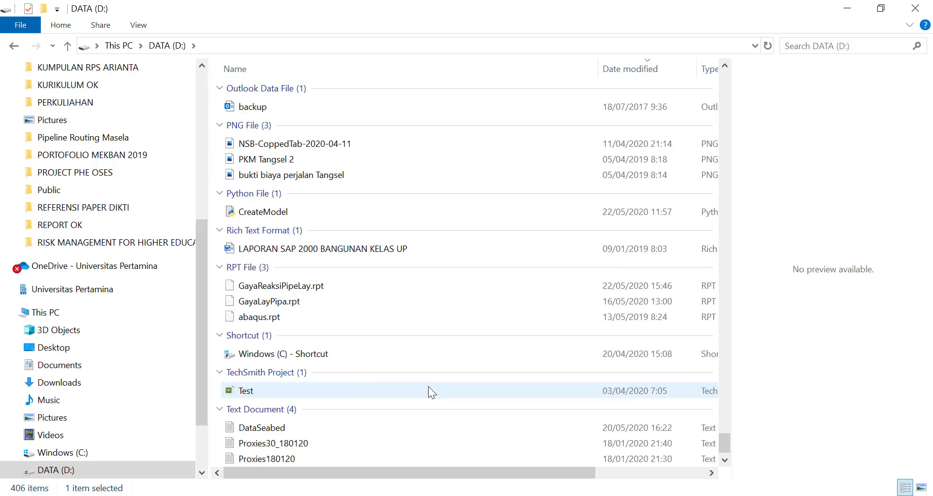
Step: Open GayaReaksiPipeLay.rpt with Notepad, keeping Notepad as the default app for .rpt files
left_click(310, 288)
right_click(311, 288)
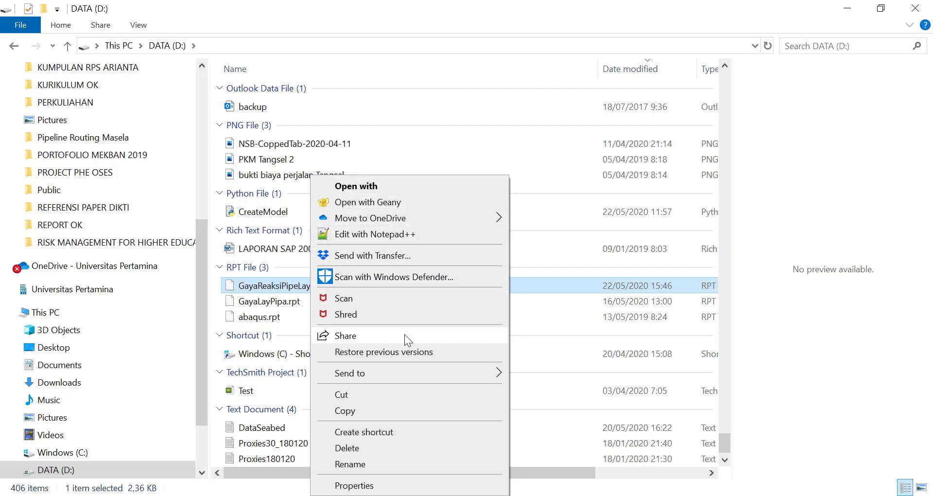
left_click(425, 187)
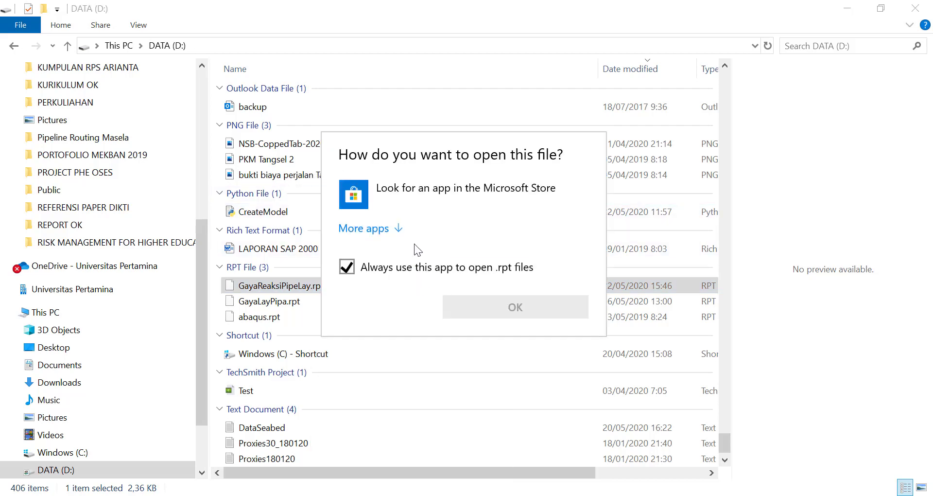
left_click(392, 229)
left_click(398, 373)
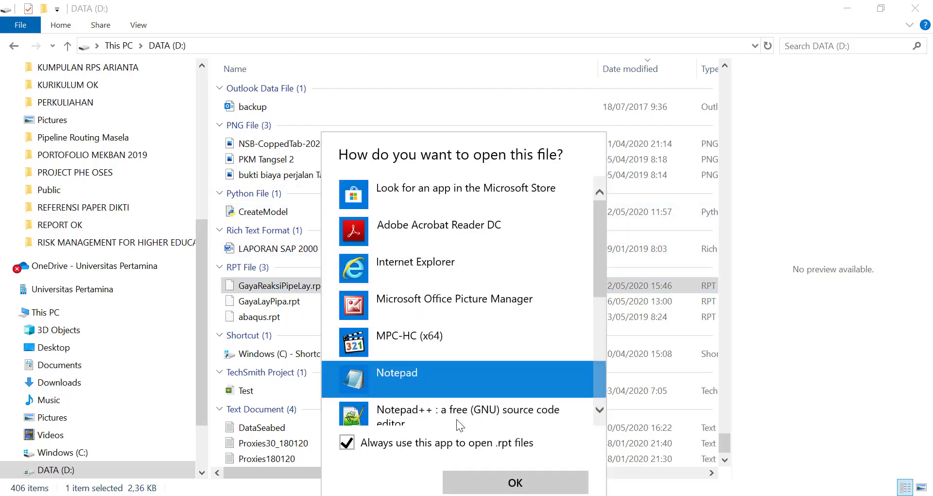
left_click(508, 482)
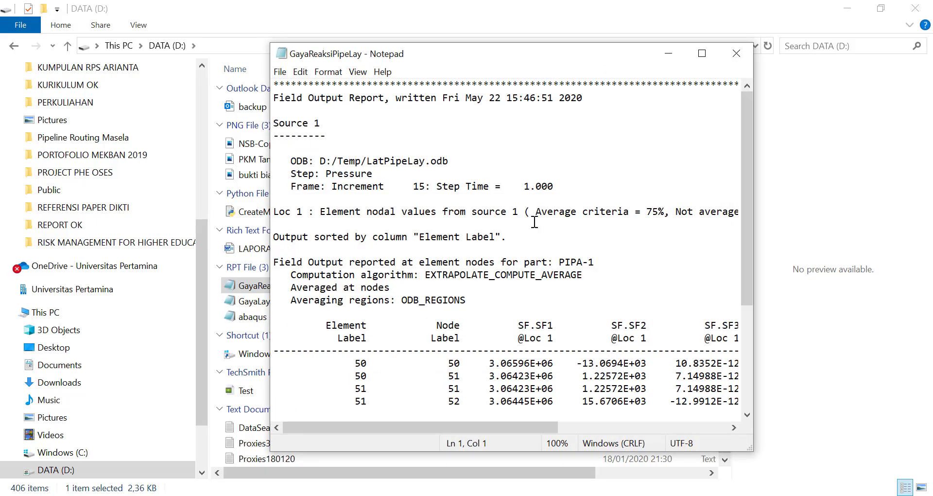
Step: Examine the report's section forces and moments per node and compare them with the labelled pipe elements in Abaqus
left_click(700, 54)
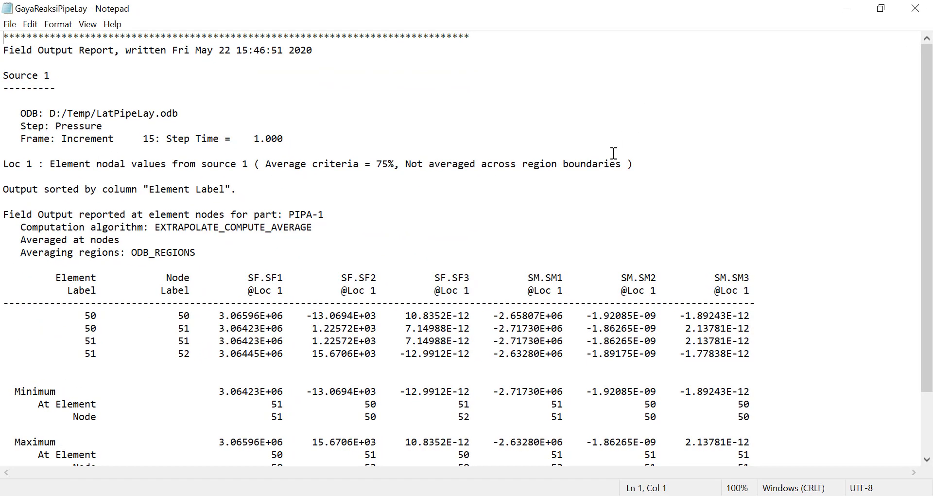
scroll(614, 153, "down", 1)
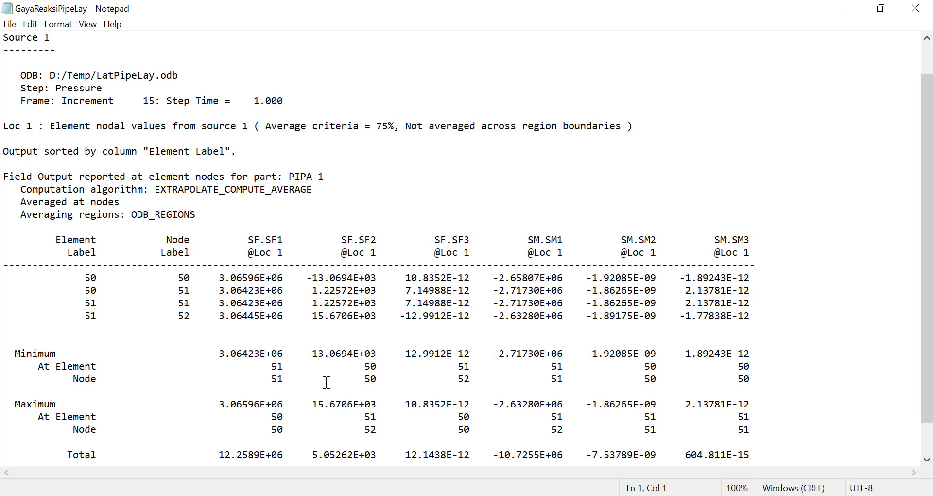
left_click(515, 495)
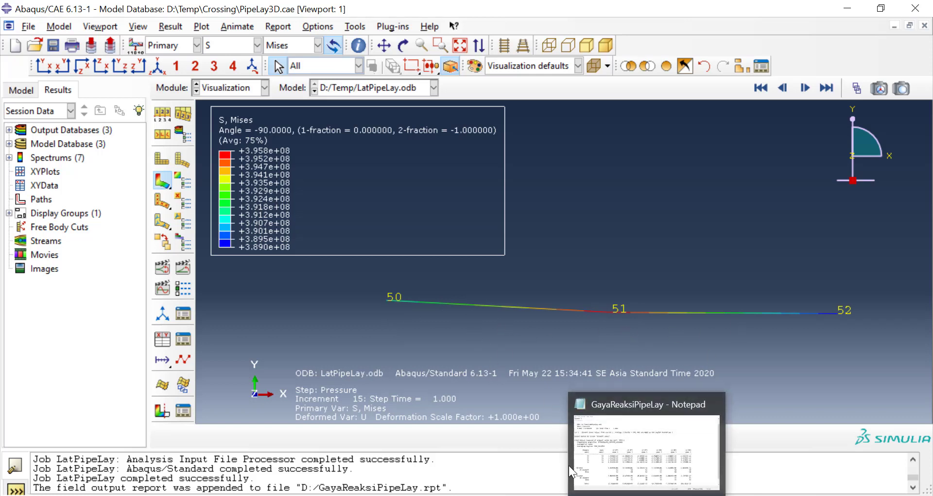
left_click(637, 495)
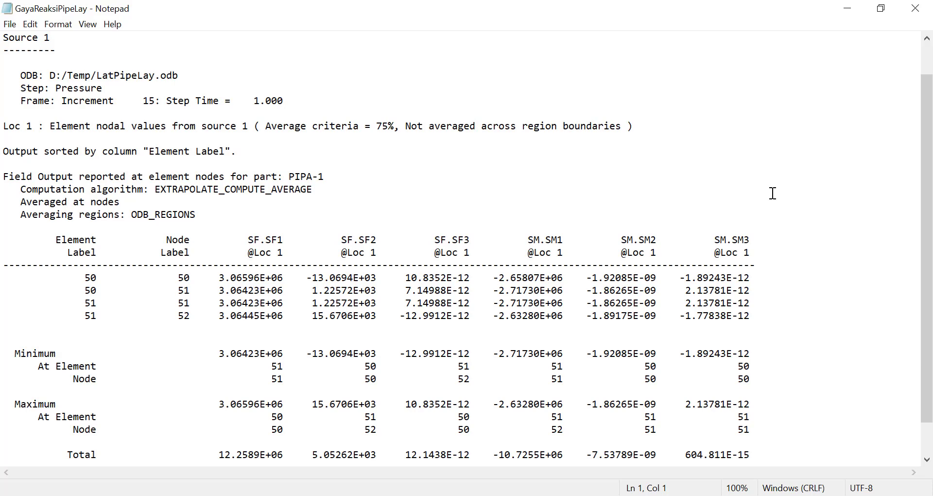
scroll(773, 193, "down", 1)
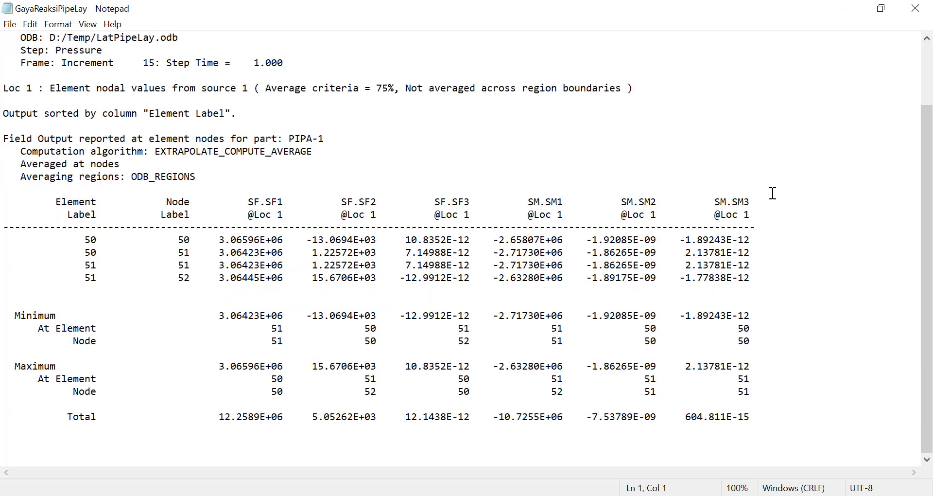